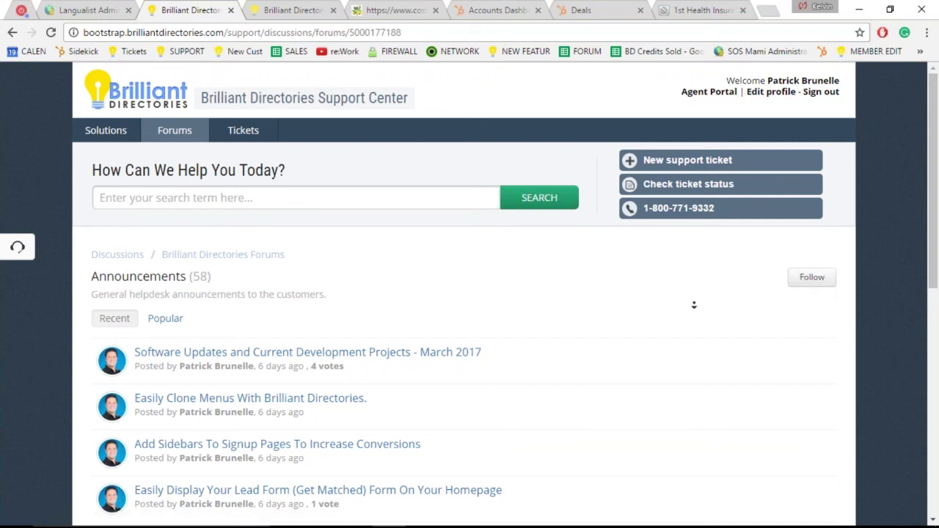
scroll(685, 316, "down", 1)
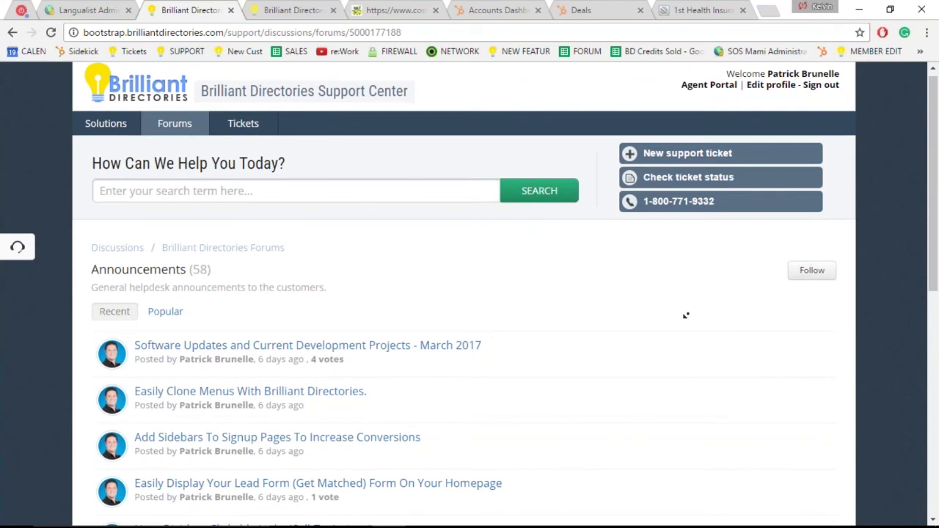
scroll(685, 315, "down", 1)
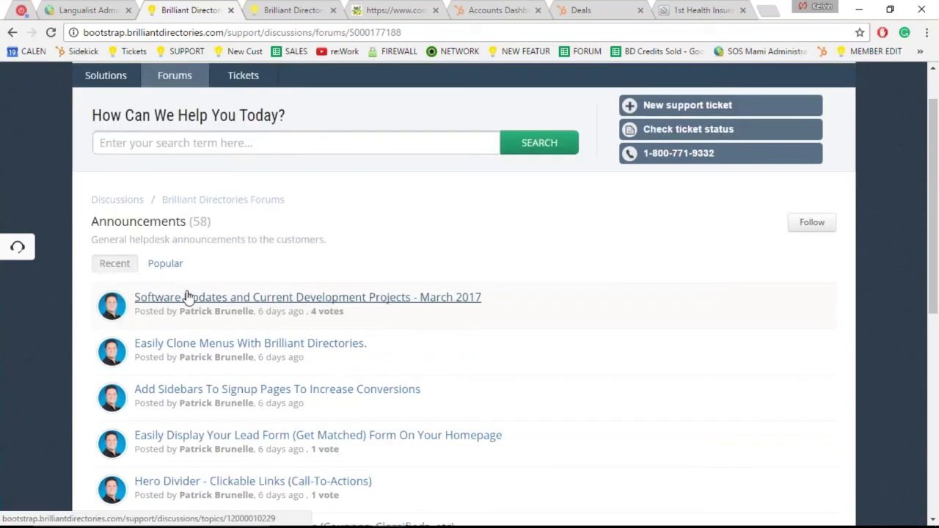
left_click(226, 302)
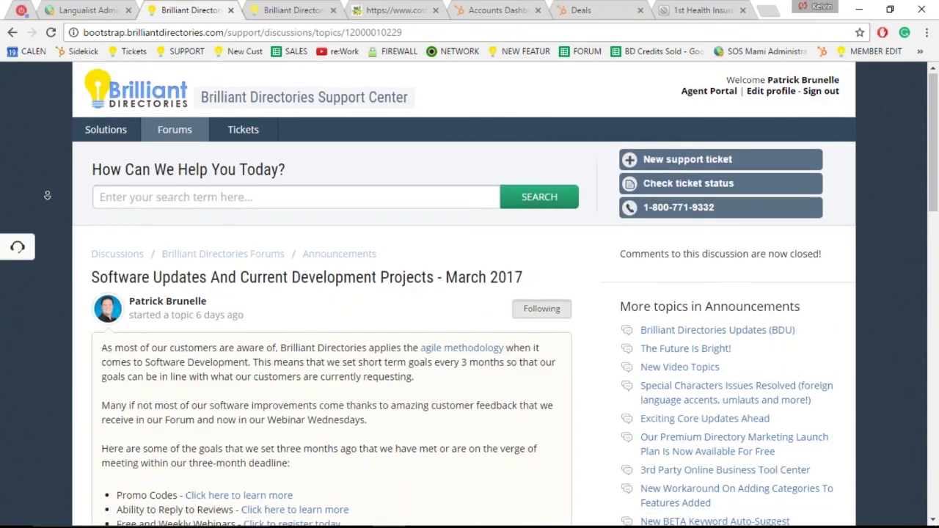
scroll(47, 196, "down", 2)
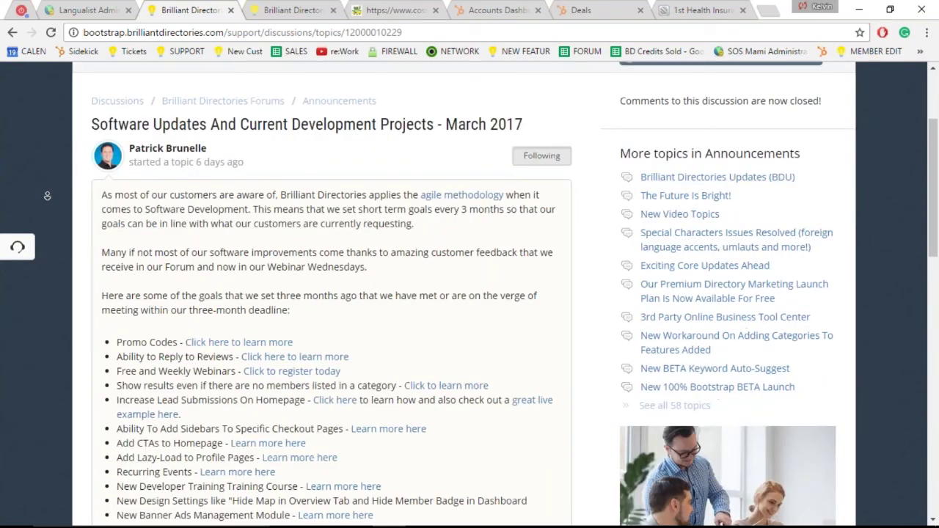
scroll(47, 195, "down", 2)
scroll(47, 196, "down", 4)
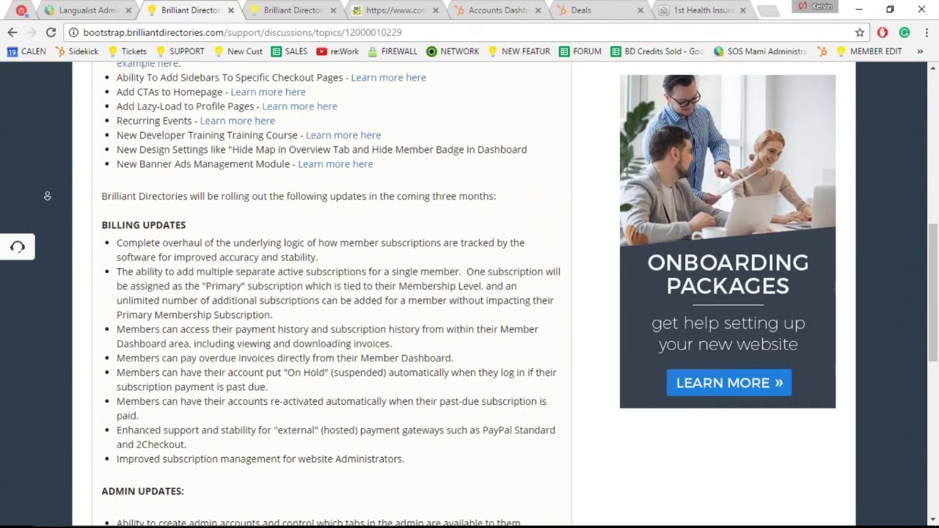
scroll(47, 196, "down", 3)
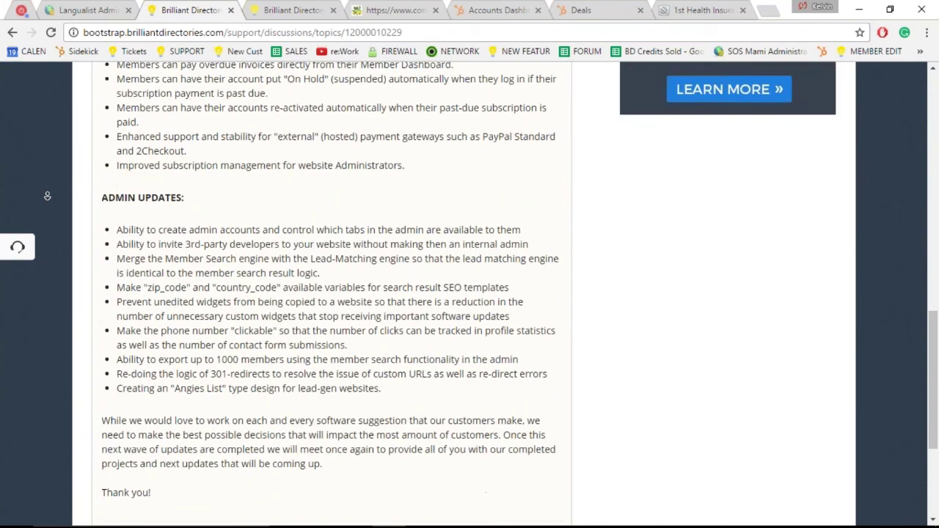
scroll(696, 333, "up", 3)
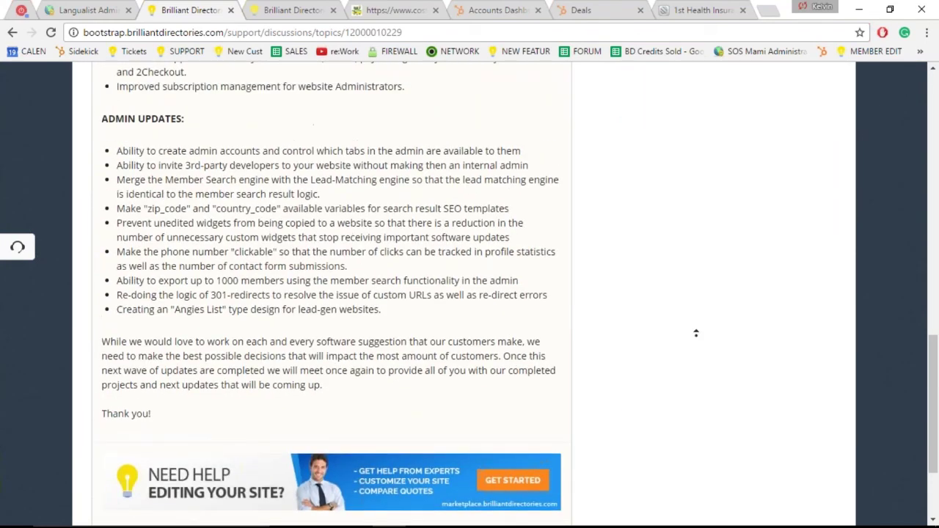
scroll(695, 333, "up", 8)
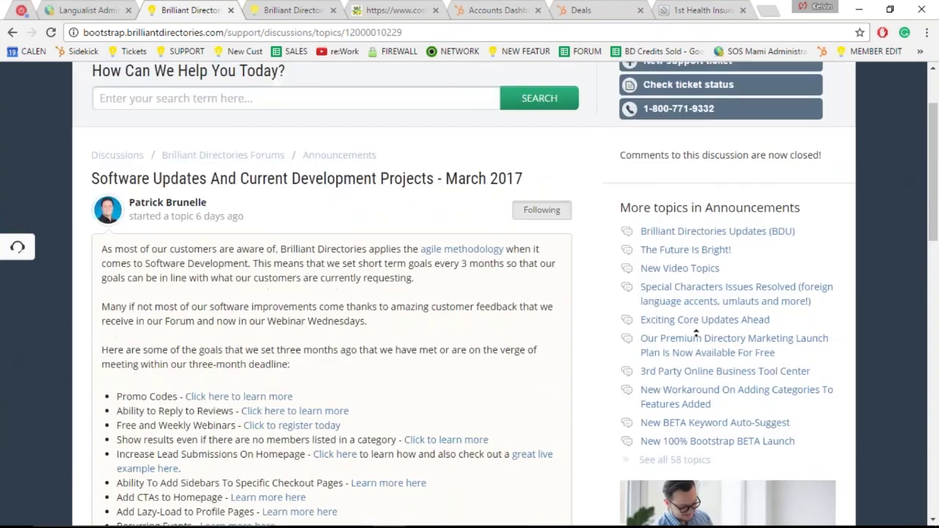
scroll(696, 333, "up", 2)
left_click(622, 306)
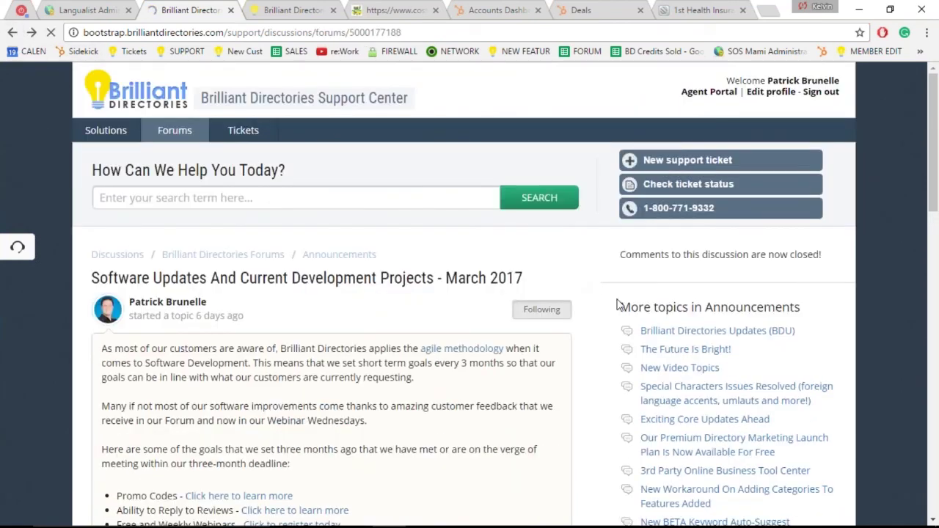
Step: Bring the Webinar Wednesdays Open Q&A Discussion title slide back to full screen
left_click(813, 229)
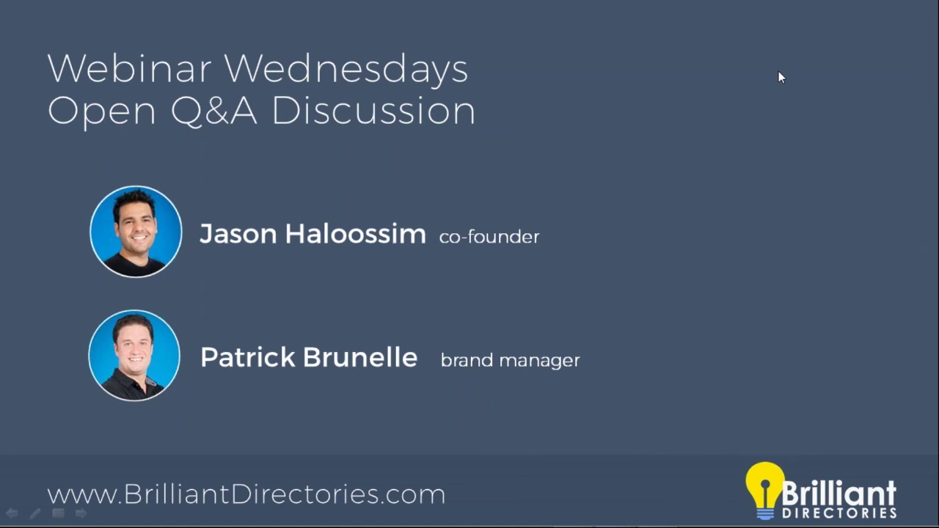
Step: Switch back to the Firefox admin and open Settings > General Settings for HolisticHealthFinder
key("alt+Tab")
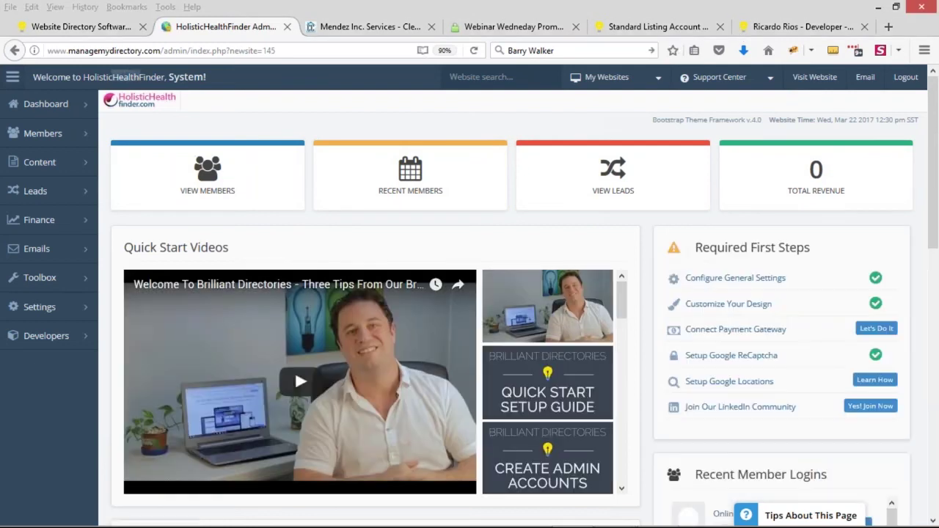
mouse_move(45, 308)
left_click(127, 311)
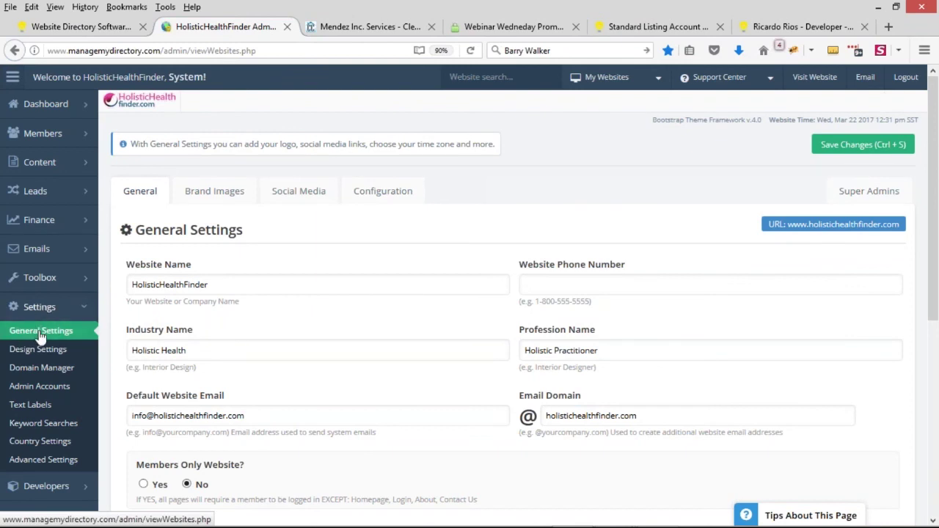
Step: On the Configuration tab, check the Google Analytics ID without changing it, then expand Developers
left_click(390, 198)
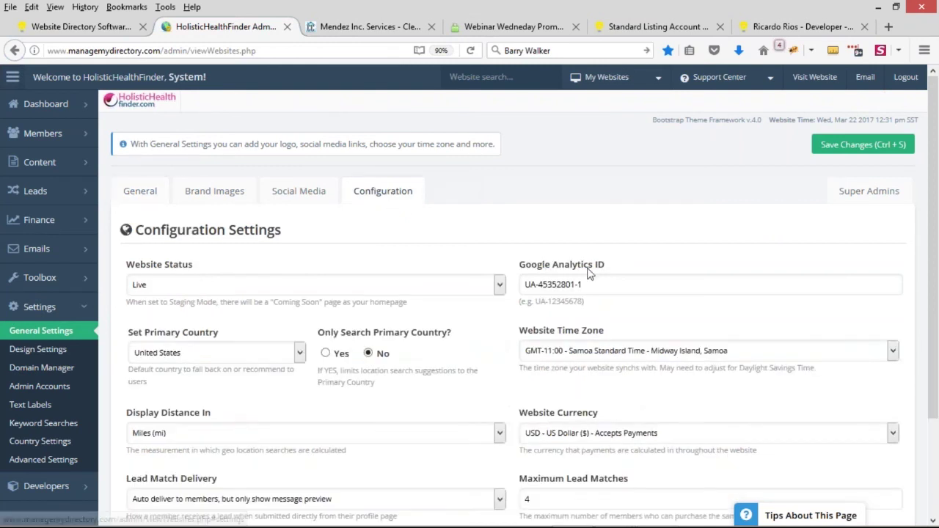
left_click(615, 284)
left_click_drag(614, 284, 586, 287)
left_click(522, 285)
left_click(613, 281)
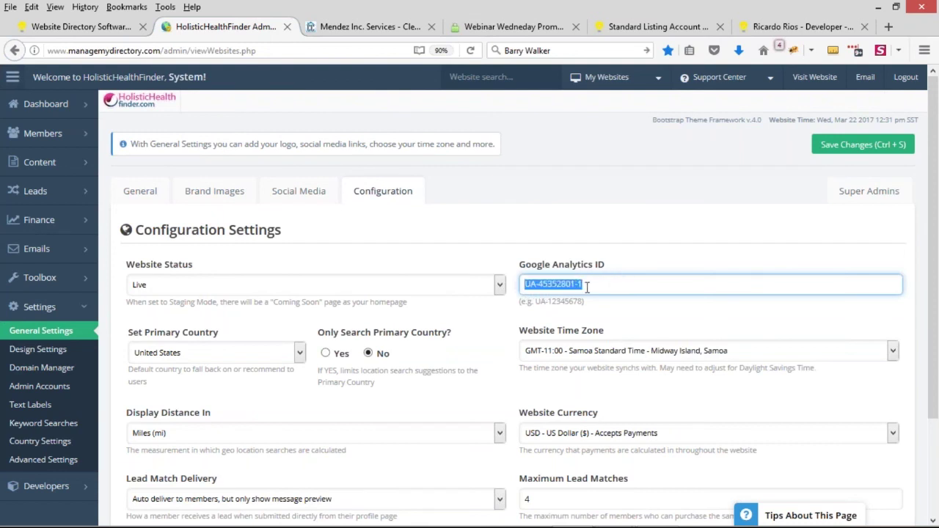
left_click(631, 289)
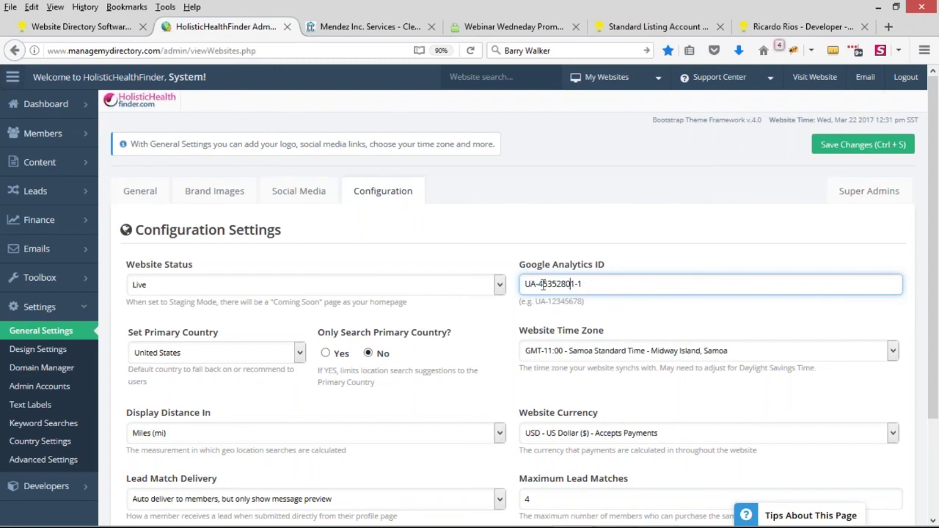
left_click_drag(524, 284, 588, 287)
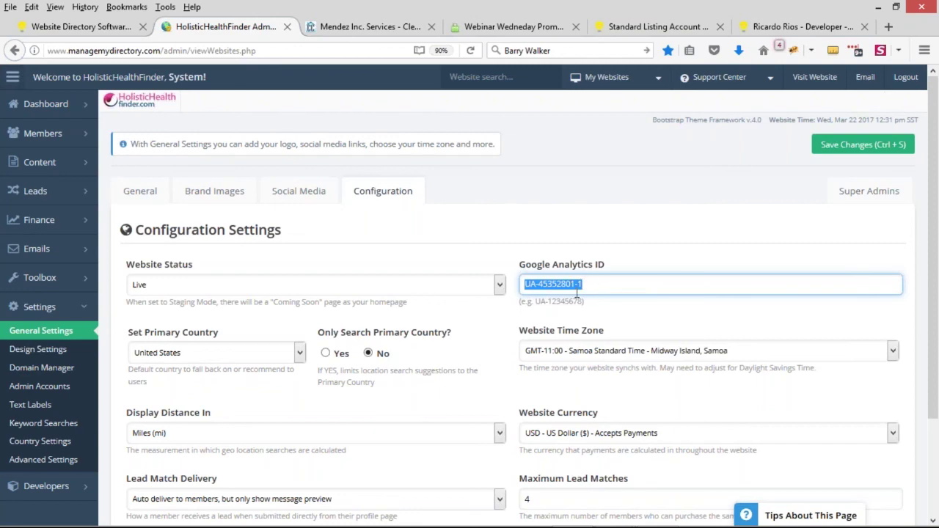
left_click(571, 179)
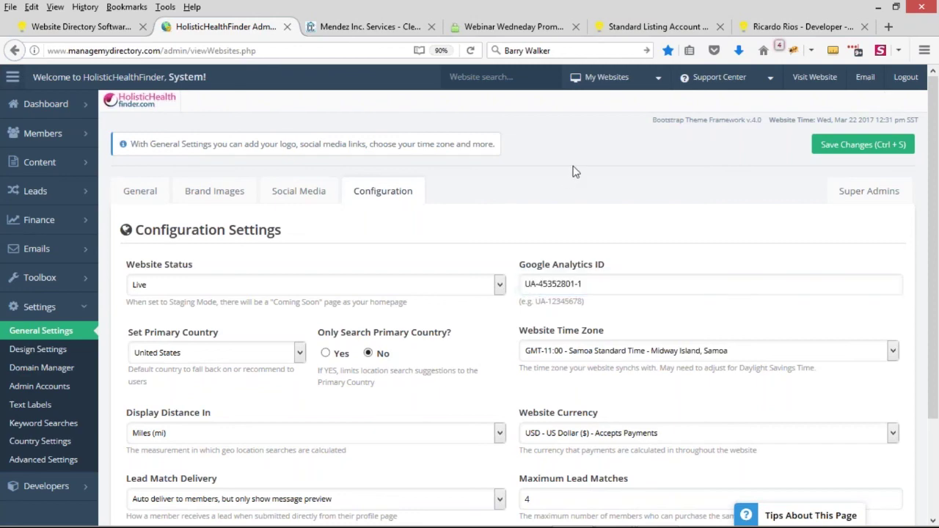
scroll(575, 172, "down", 2)
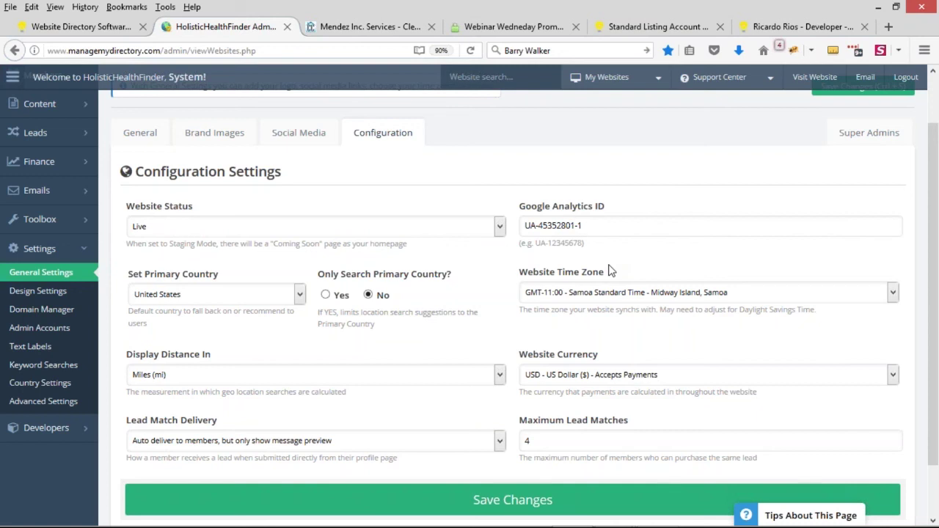
left_click(83, 427)
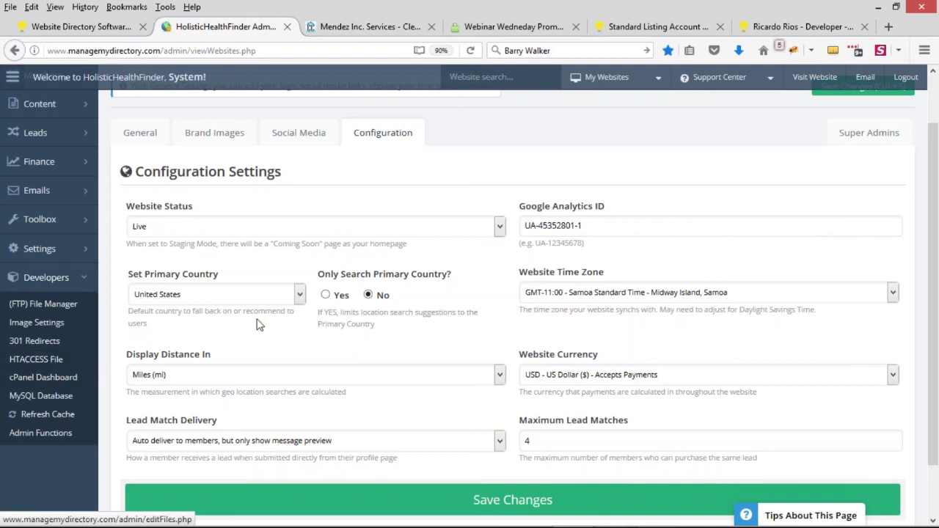
Step: Open Settings > Design Settings and go to the Banner Ad Design tab
scroll(257, 324, "up", 2)
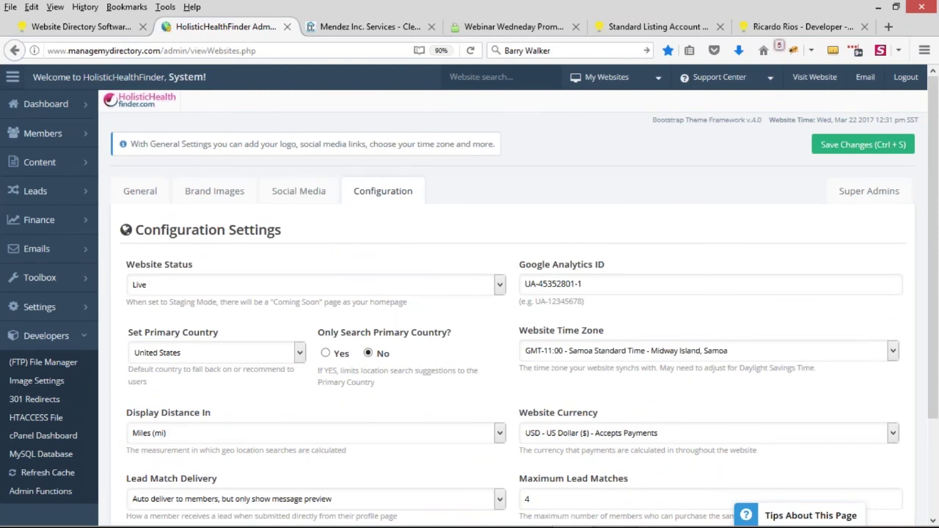
mouse_move(88, 308)
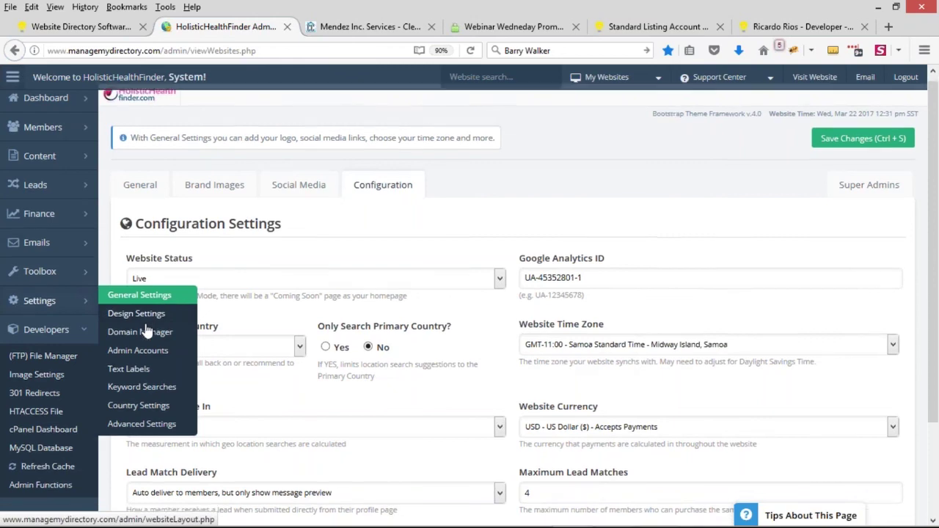
scroll(146, 330, "down", 2)
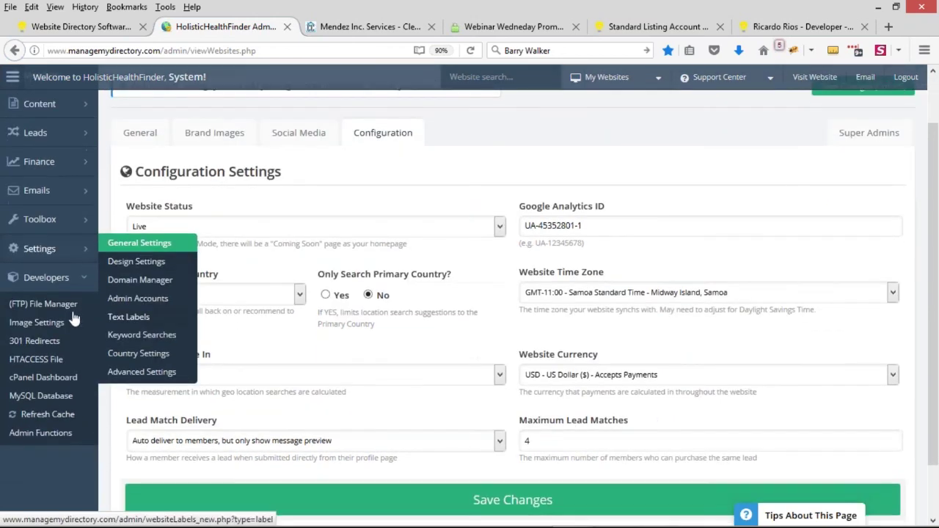
left_click(136, 263)
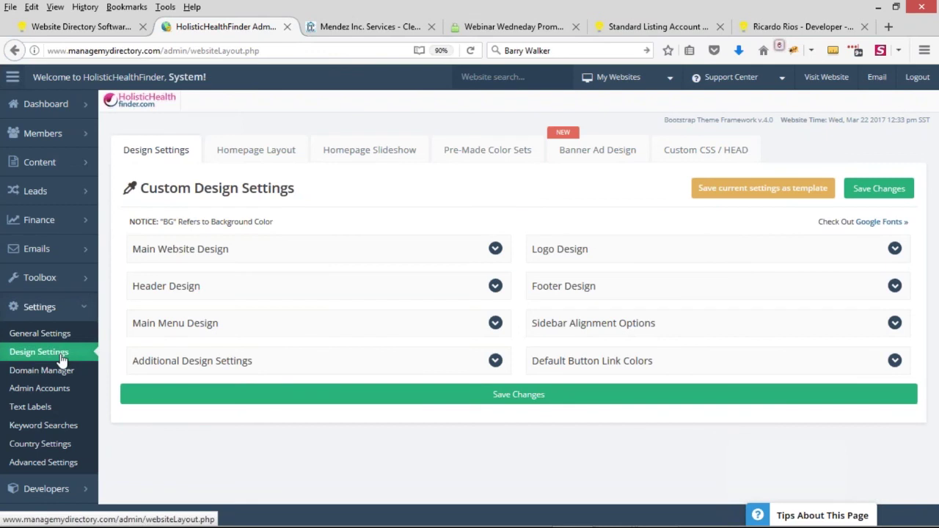
left_click(617, 163)
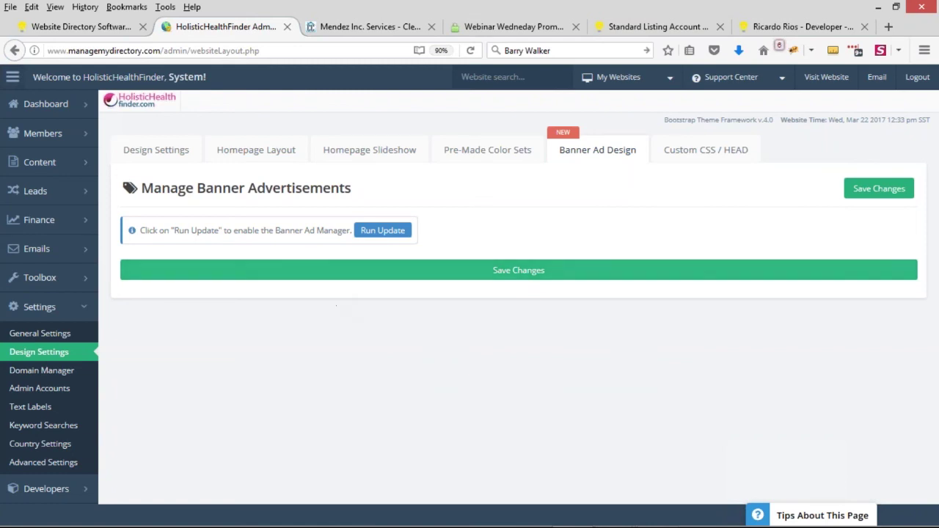
Step: Run the Banner Ad Manager update, confirm the success message, and reopen Banner Ad Design
left_click(395, 232)
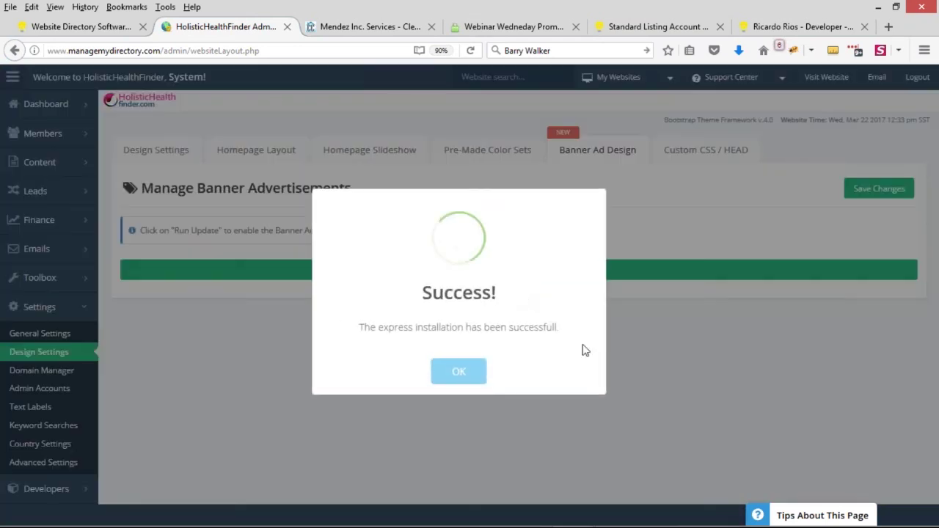
left_click(445, 378)
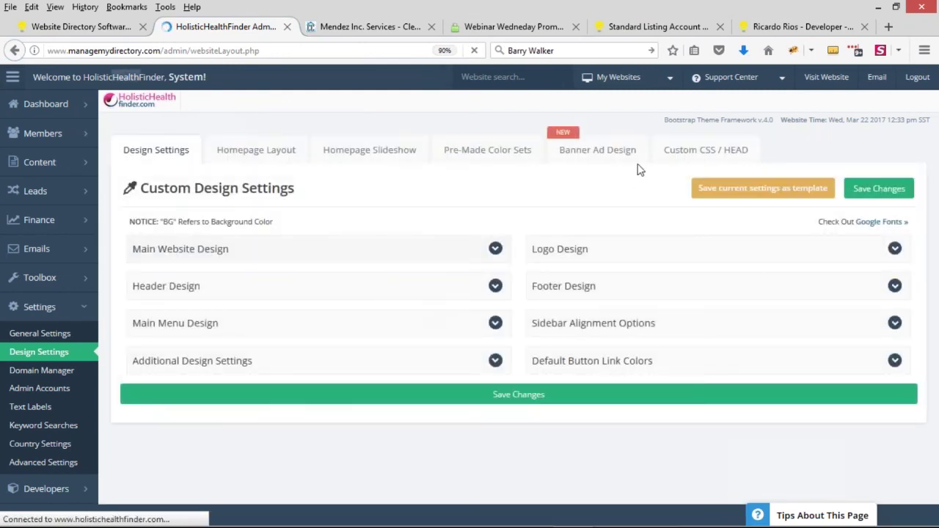
left_click(621, 157)
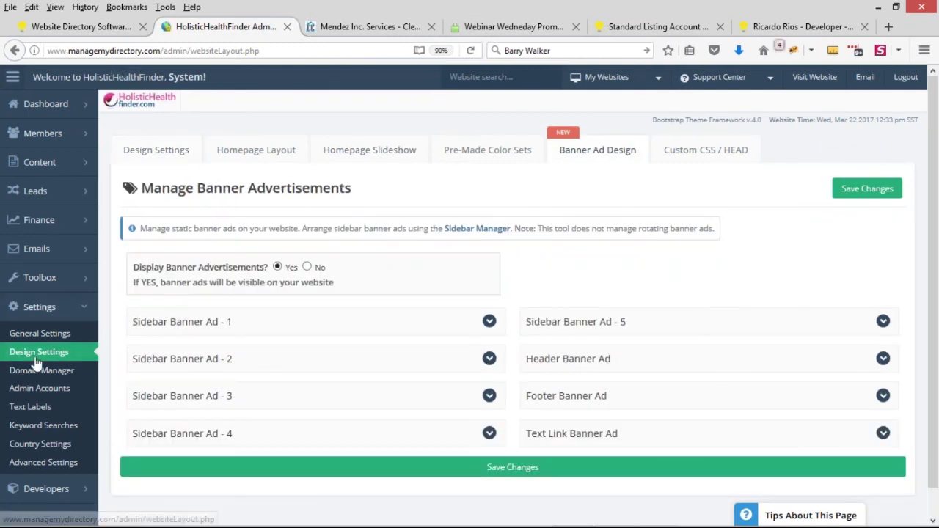
Step: Set Sidebar Banner Ad - 2's banner type to Use Custom Embed Code and enlarge the embed box
scroll(220, 323, "down", 1)
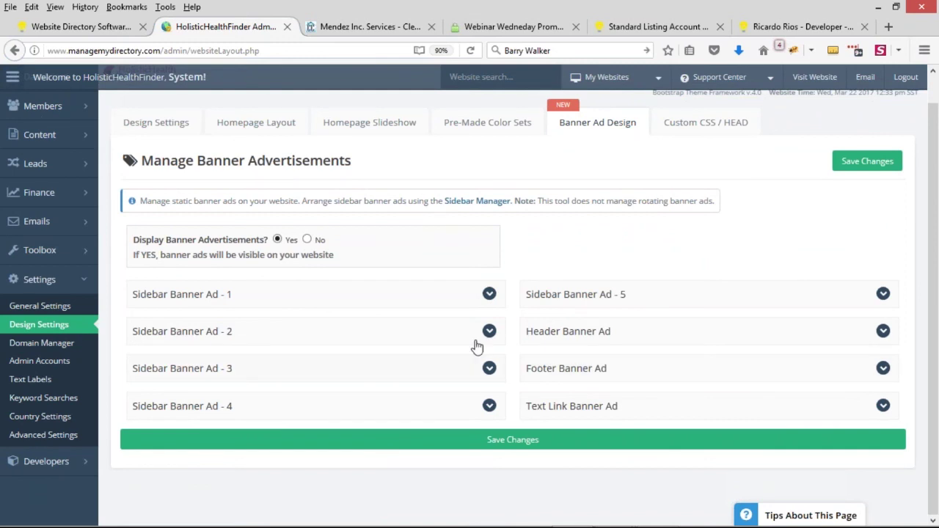
left_click(489, 331)
scroll(405, 290, "down", 3)
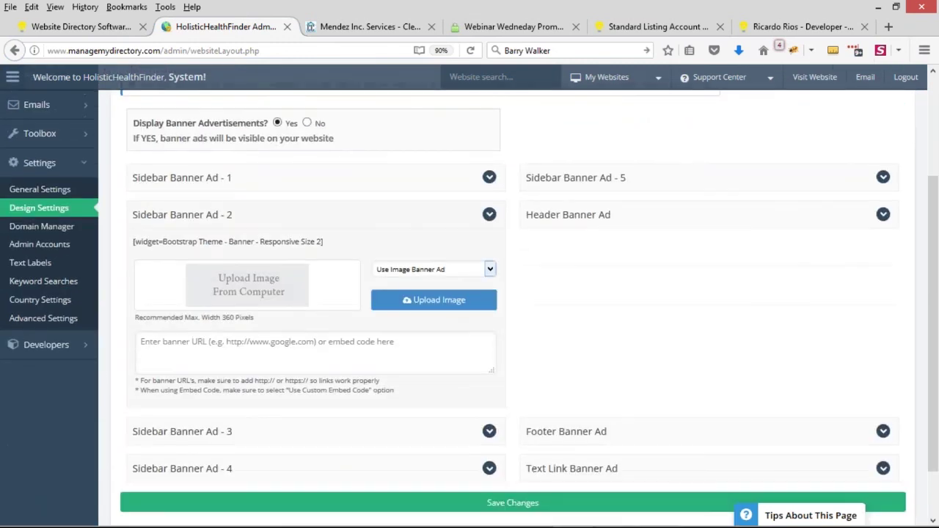
left_click(409, 270)
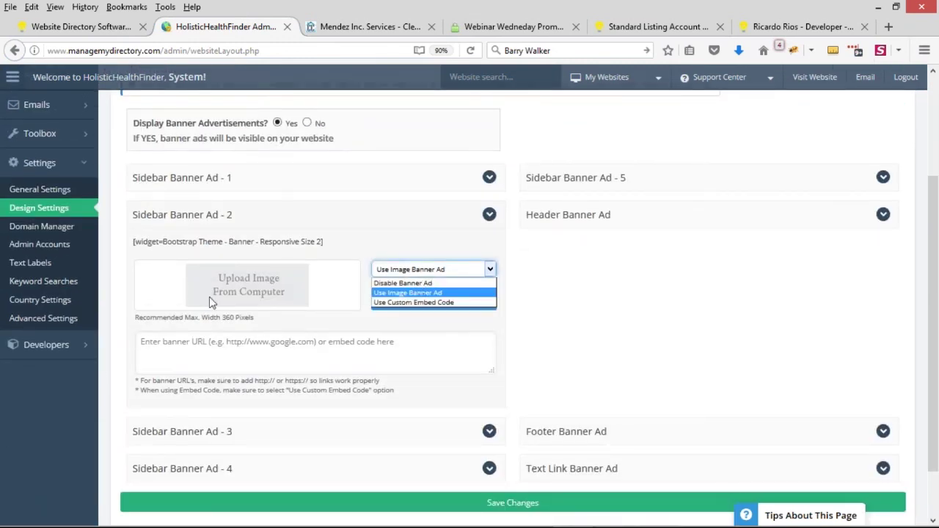
left_click(227, 279)
left_click(383, 352)
left_click(430, 270)
left_click(430, 269)
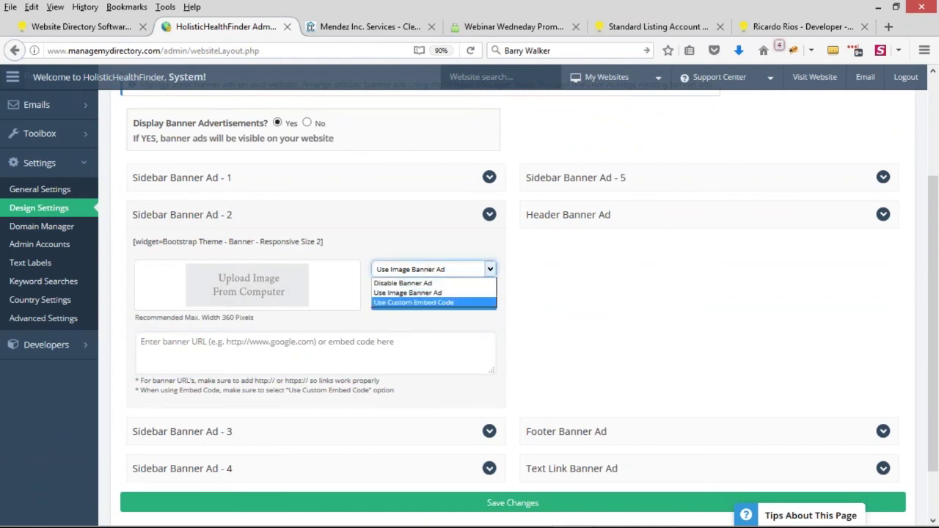
left_click(416, 303)
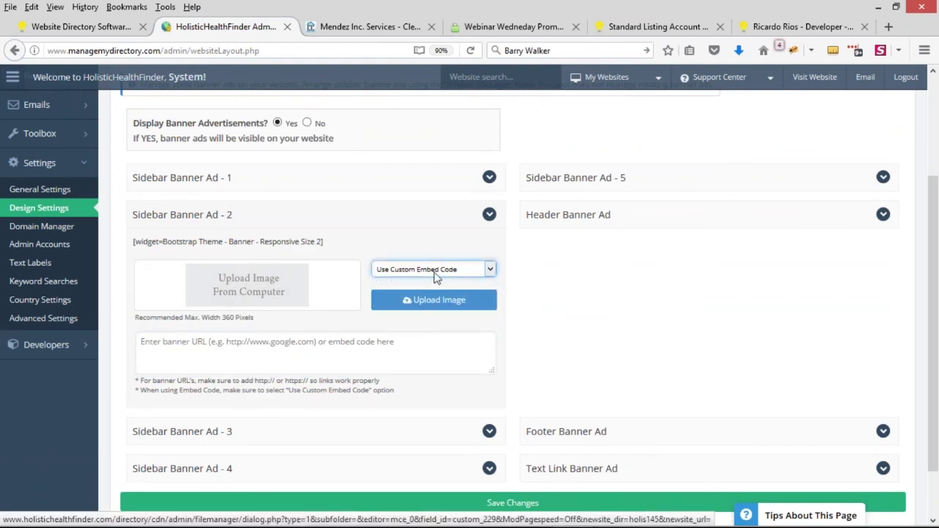
left_click_drag(491, 369, 476, 510)
left_click(217, 361)
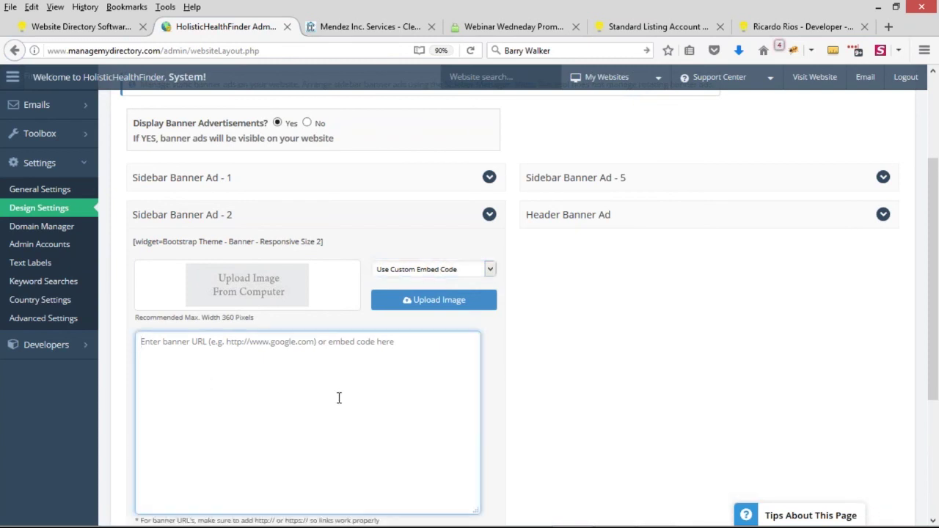
Step: Confirm Display Banner Advertisements is Yes and collapse the Sidebar Banner Ad - 2 panel
scroll(338, 396, "up", 2)
left_click_drag(134, 182, 280, 183)
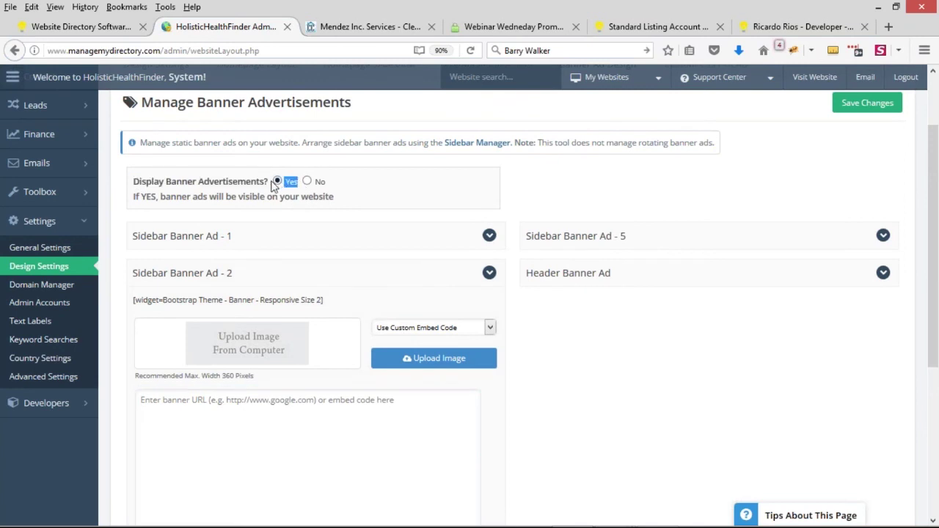
scroll(352, 329, "down", 2)
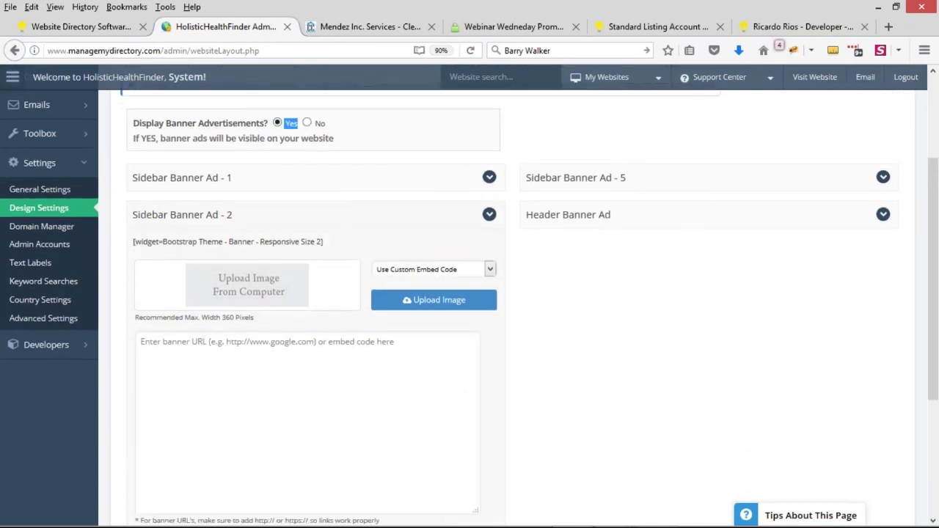
scroll(293, 389, "up", 2)
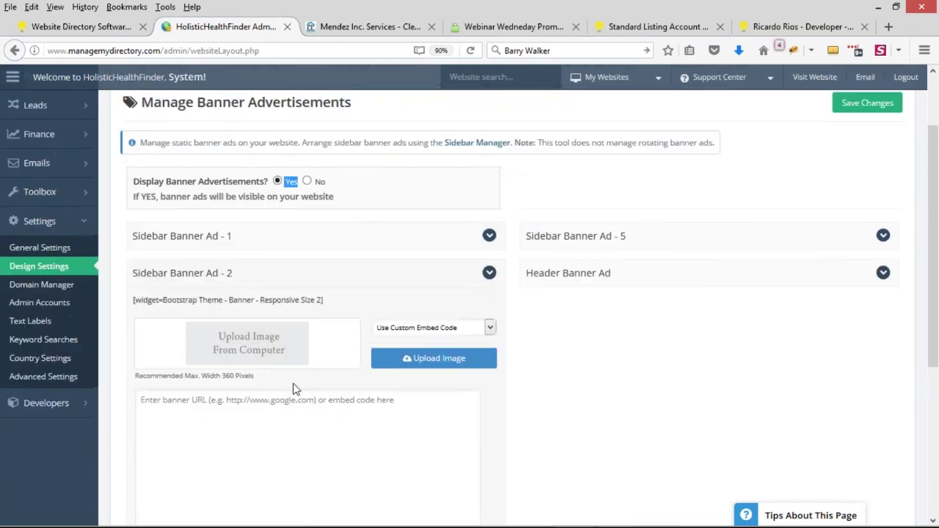
mouse_move(44, 192)
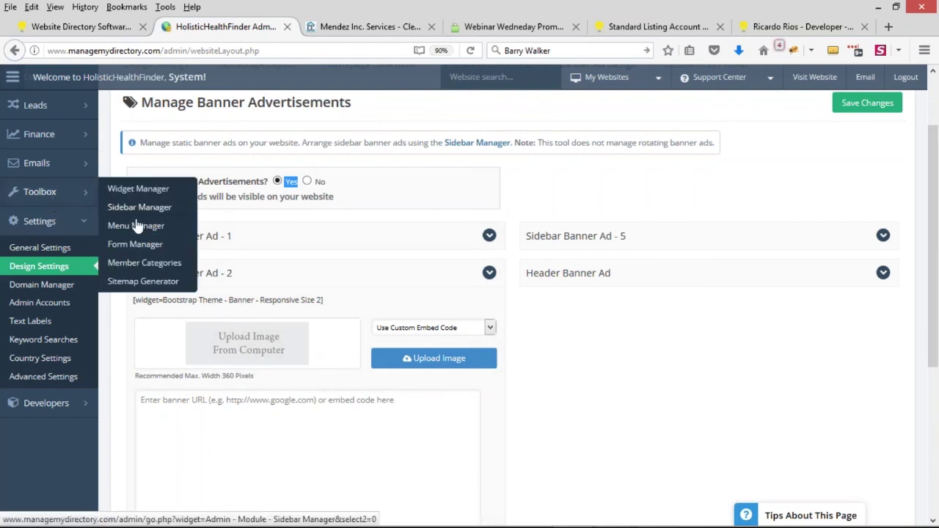
left_click(487, 273)
left_click(565, 240)
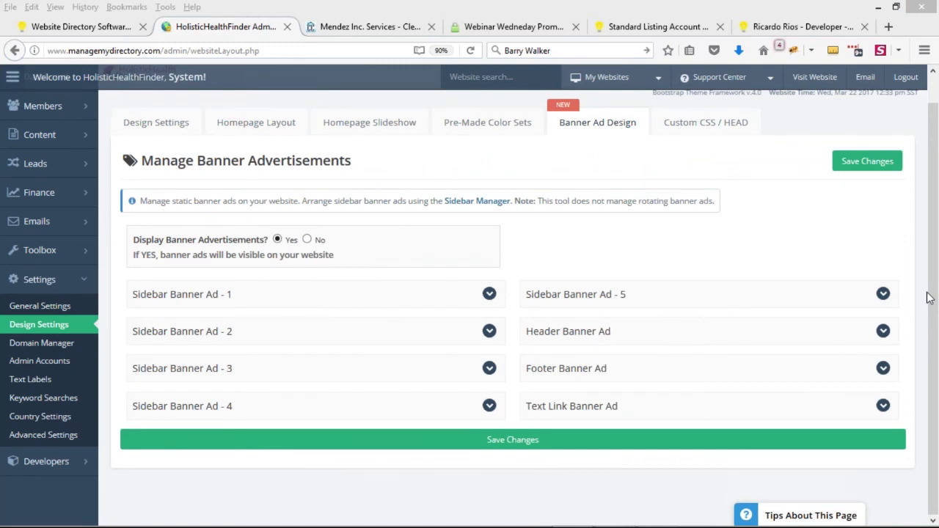
mouse_move(934, 3)
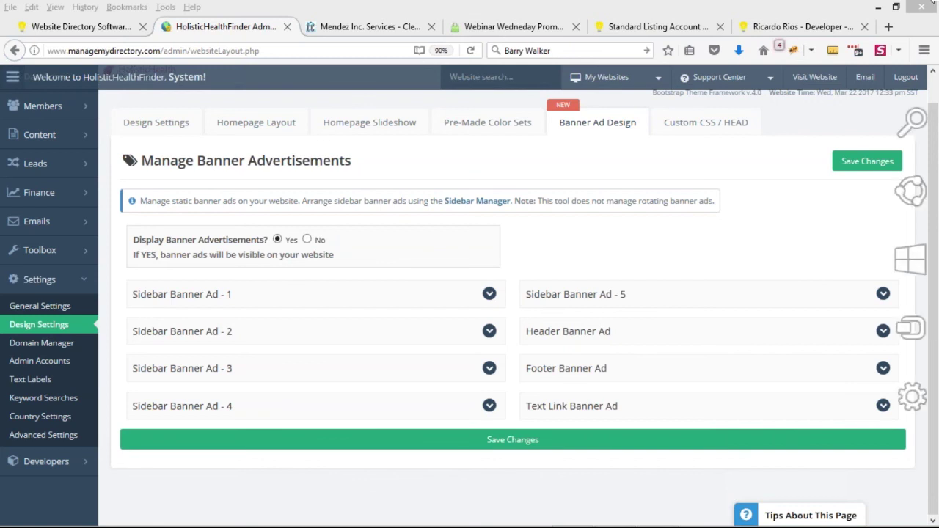
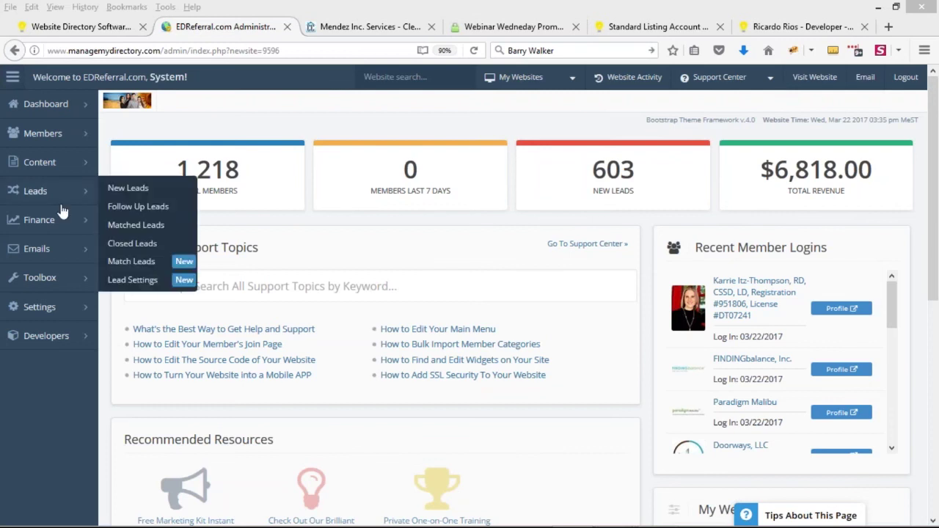
Step: On the admin dashboard (1,218 members, 603 new leads), bring up the sidebar's Leads and Settings menus
mouse_move(69, 306)
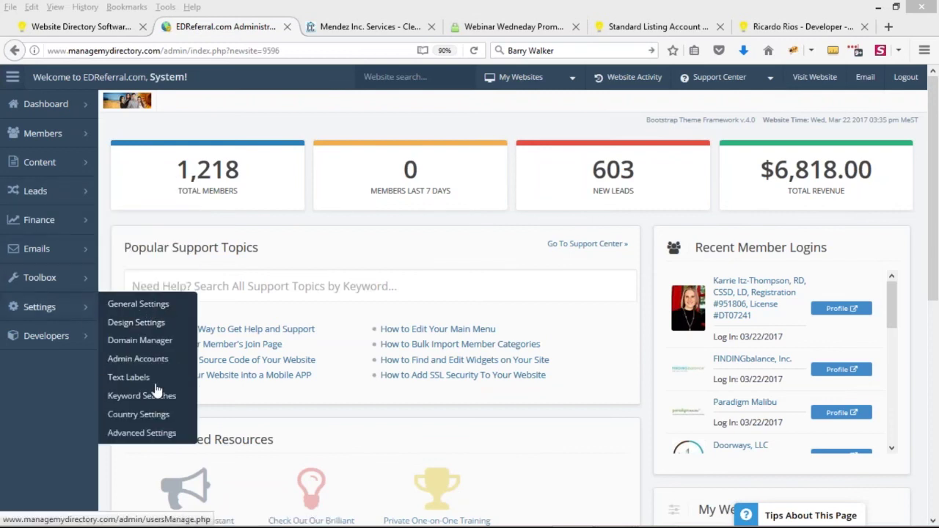
Step: Go to Settings > Advanced Settings and filter the settings by 'max l'
left_click(152, 440)
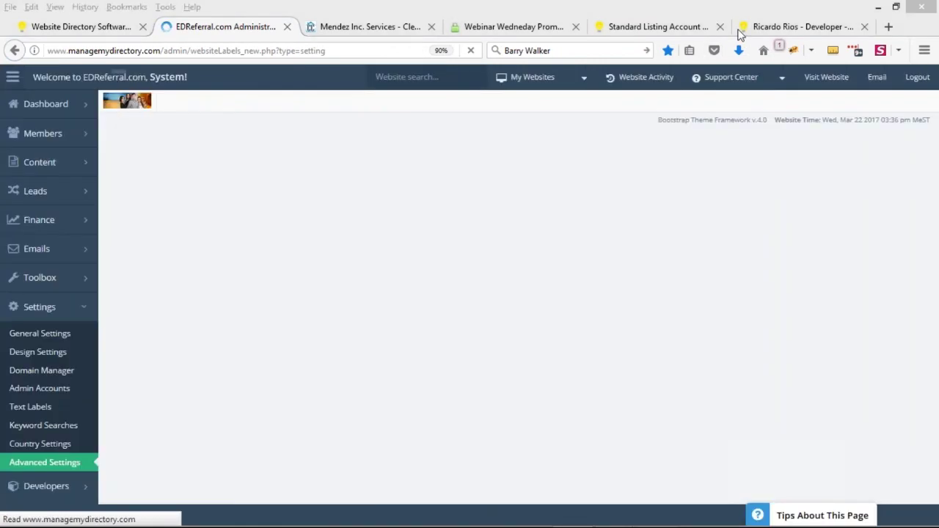
left_click(789, 191)
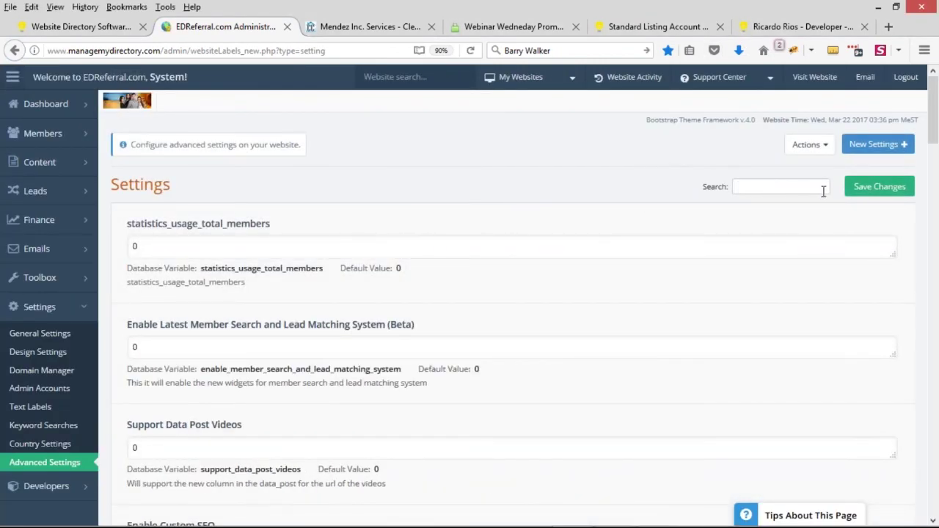
type("max l")
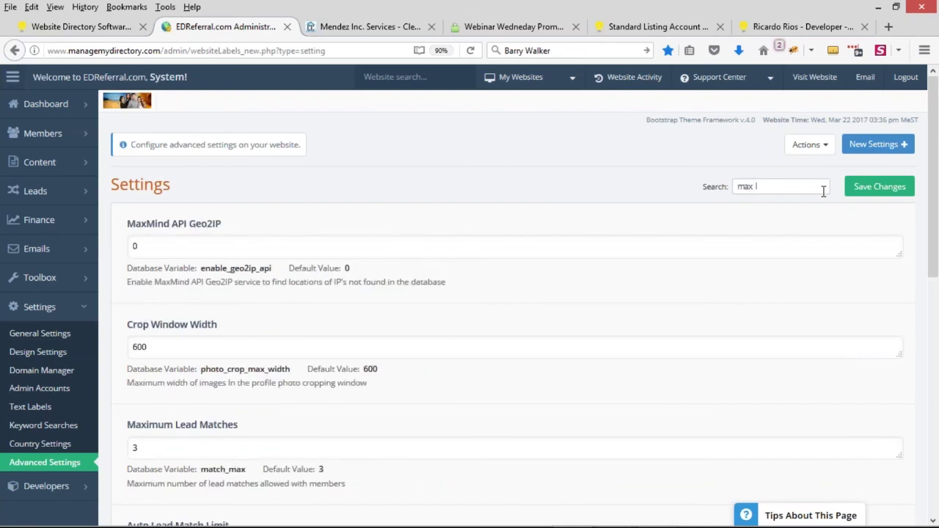
scroll(408, 280, "down", 3)
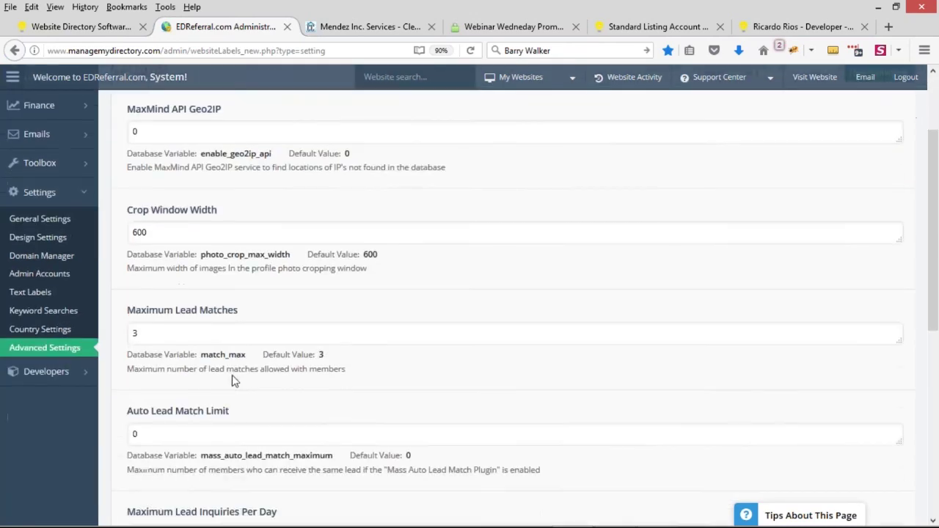
left_click_drag(183, 370, 357, 370)
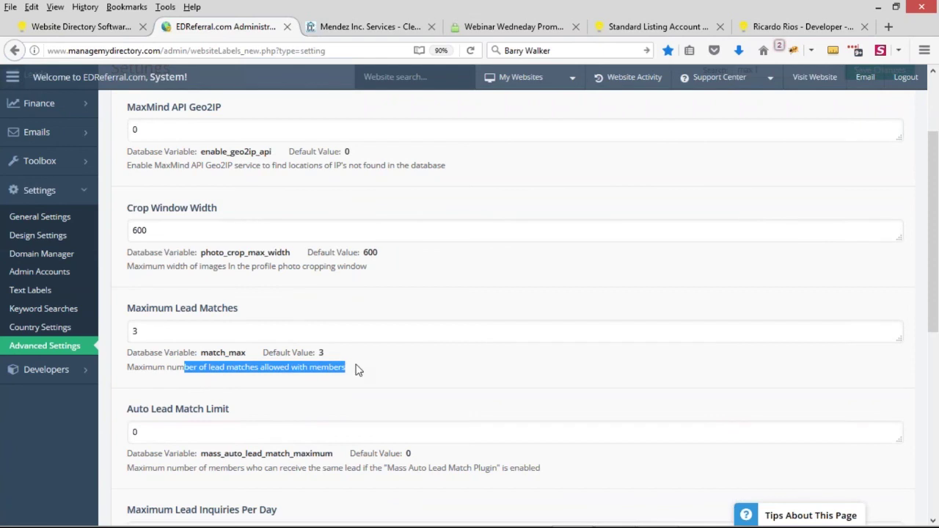
scroll(357, 370, "down", 2)
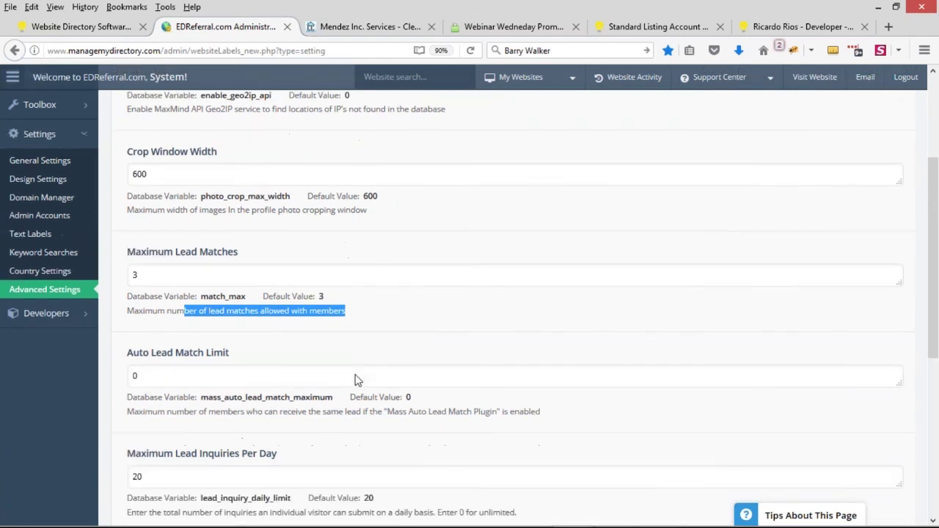
scroll(356, 373, "down", 2)
scroll(165, 361, "down", 2)
Step: Review the Maximum Lead Inquiries Per Day setting and its description, currently 20
left_click_drag(138, 337, 257, 338)
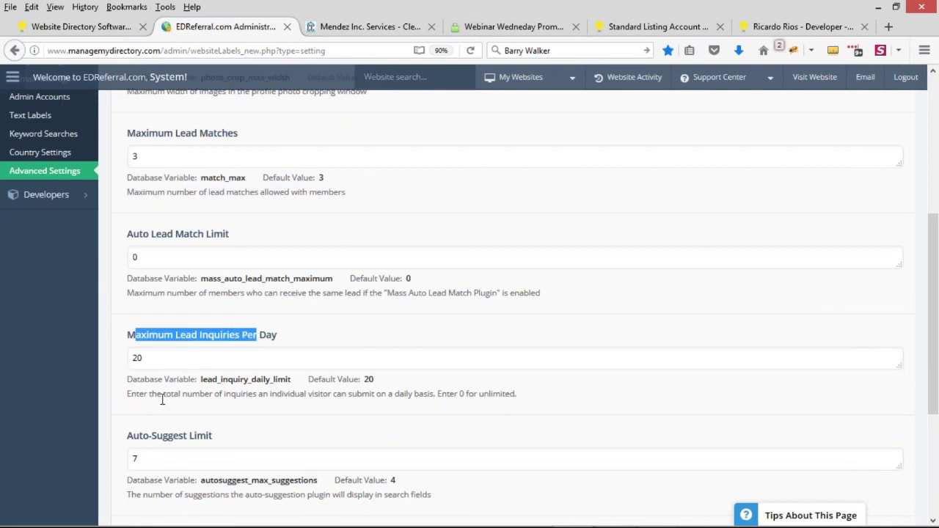
left_click_drag(151, 396, 183, 396)
left_click(200, 393)
left_click_drag(258, 396, 443, 396)
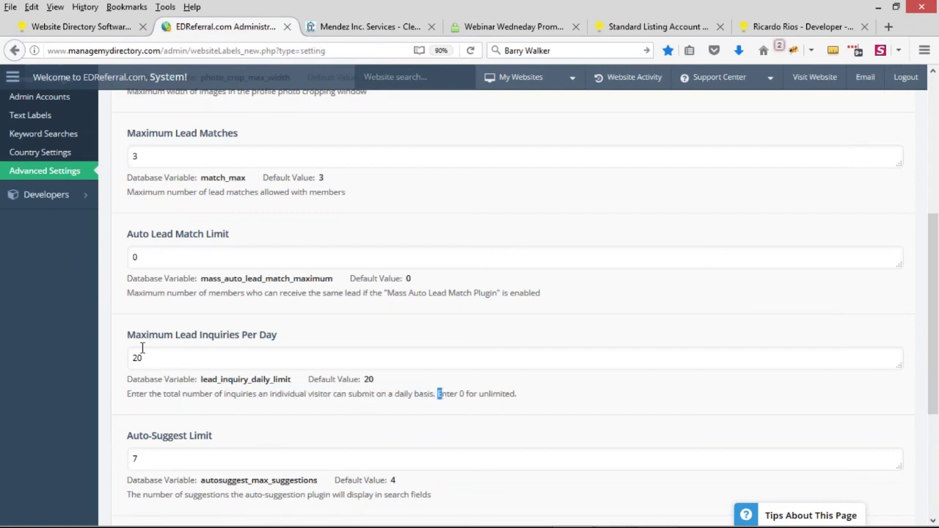
scroll(144, 354, "down", 1)
left_click_drag(128, 277, 297, 283)
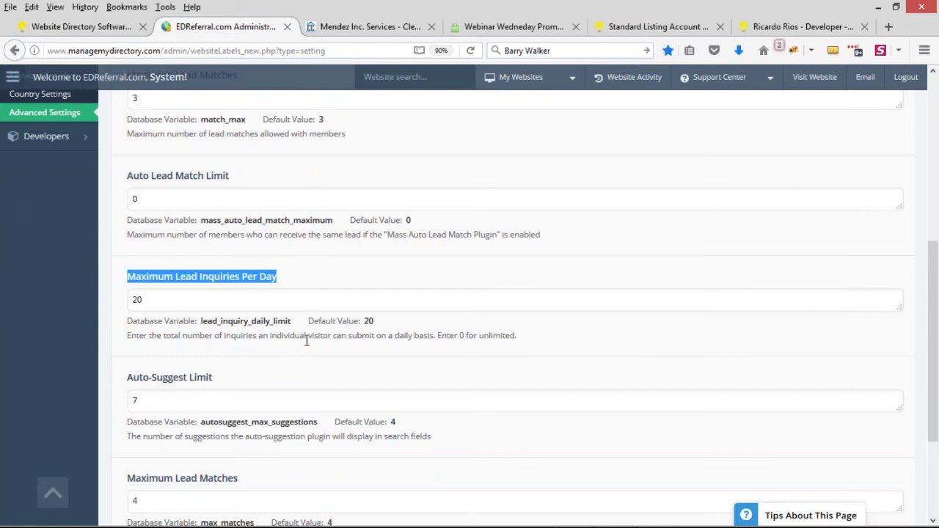
left_click(139, 298)
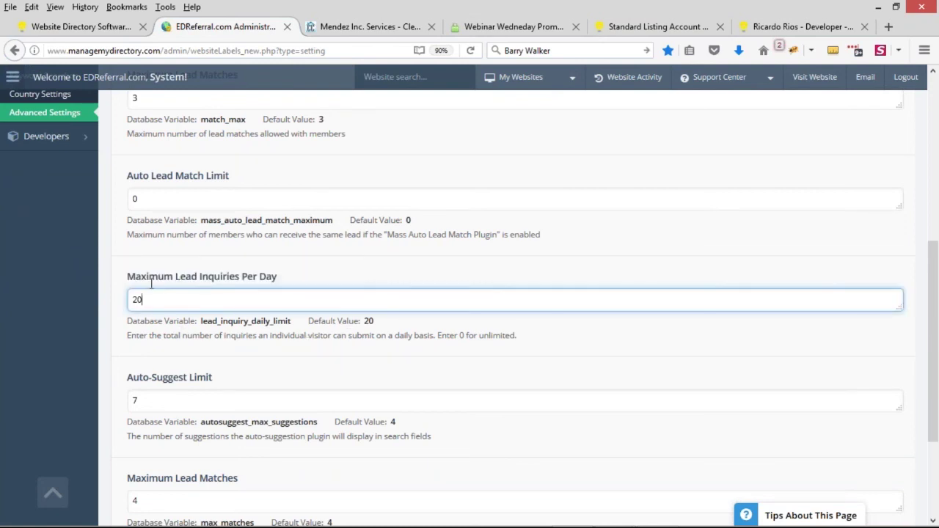
left_click_drag(126, 277, 287, 279)
left_click(243, 275)
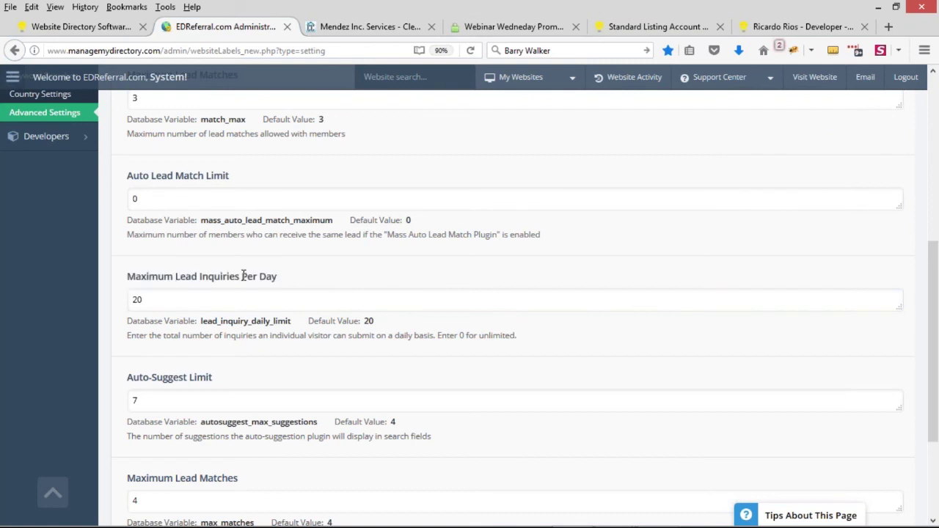
left_click(153, 300)
left_click(96, 282)
scroll(332, 294, "up", 2)
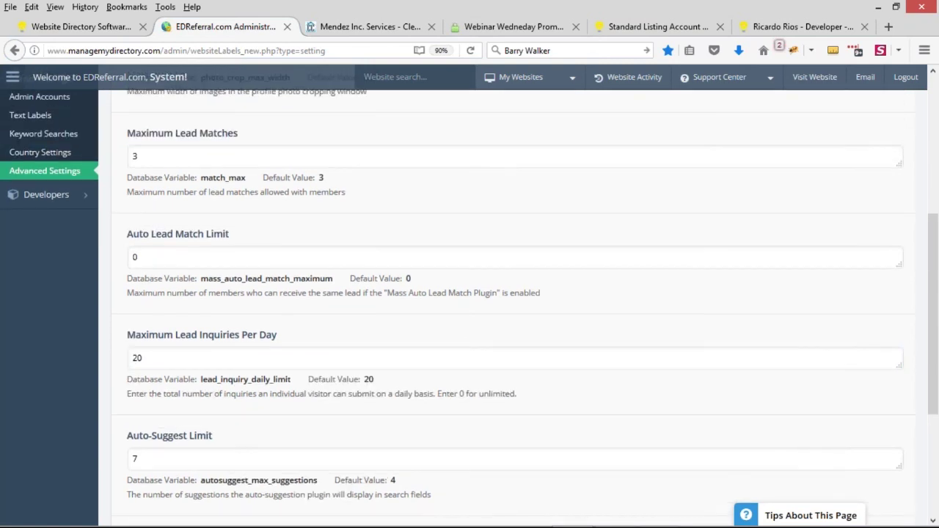
Step: Replace the daily inquiry limit value 20 with 4 and save the settings page
double_click(192, 357)
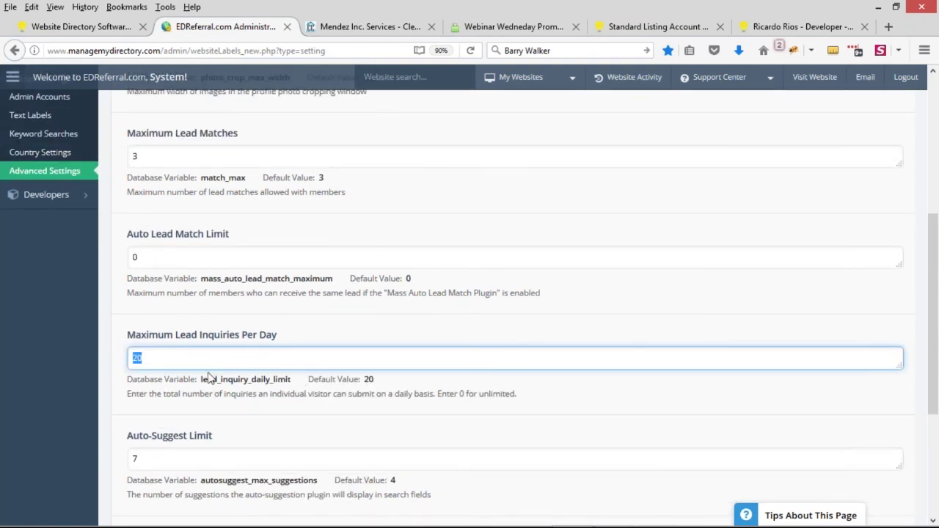
type("4")
left_click(238, 385)
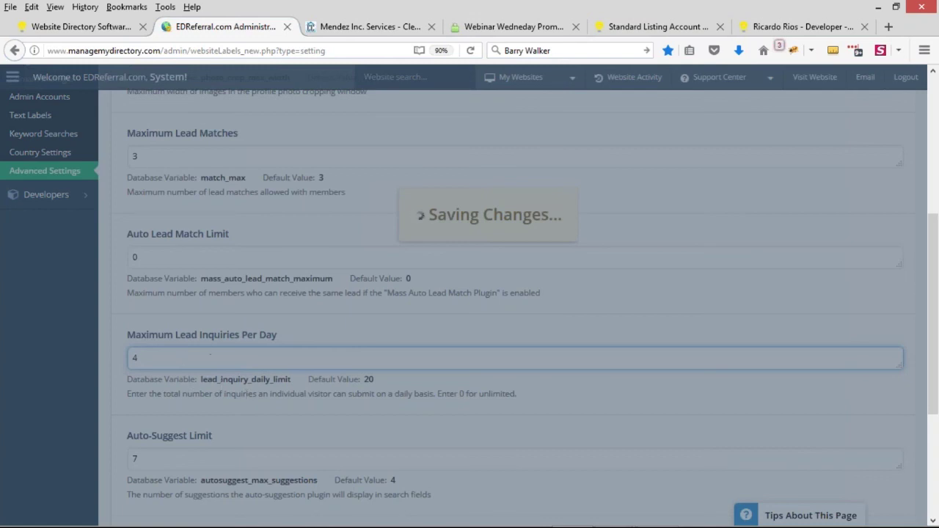
scroll(228, 387, "up", 2)
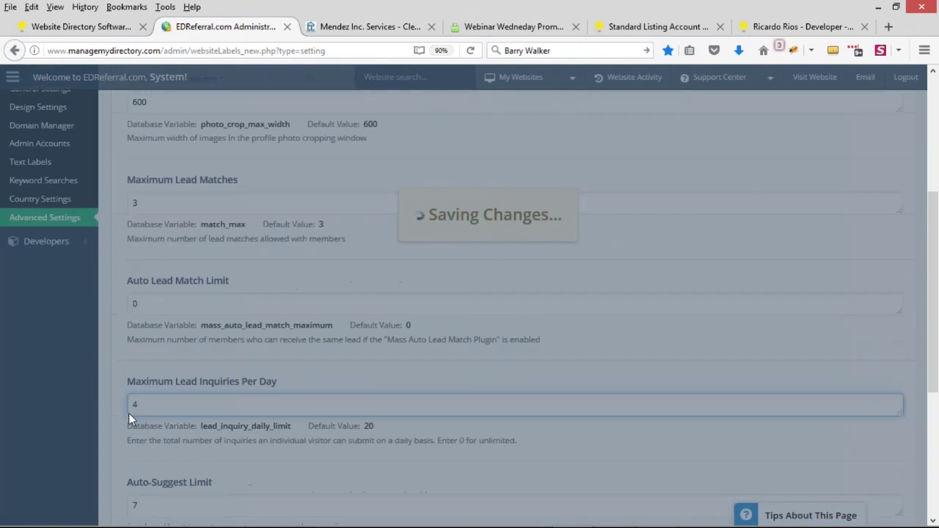
scroll(214, 407, "up", 5)
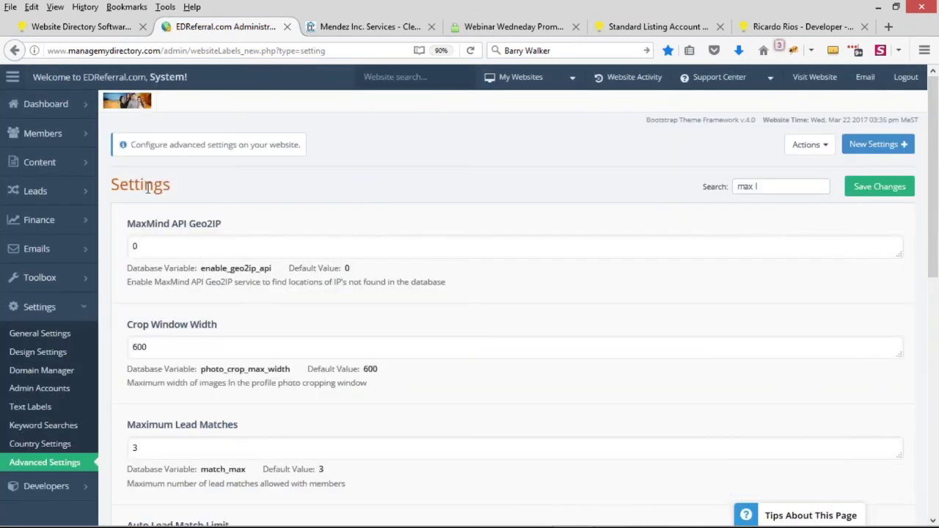
Step: Open Leads > Lead Settings (Maximum Acceptances 5), then switch to the developer's marketplace profile
mouse_move(79, 199)
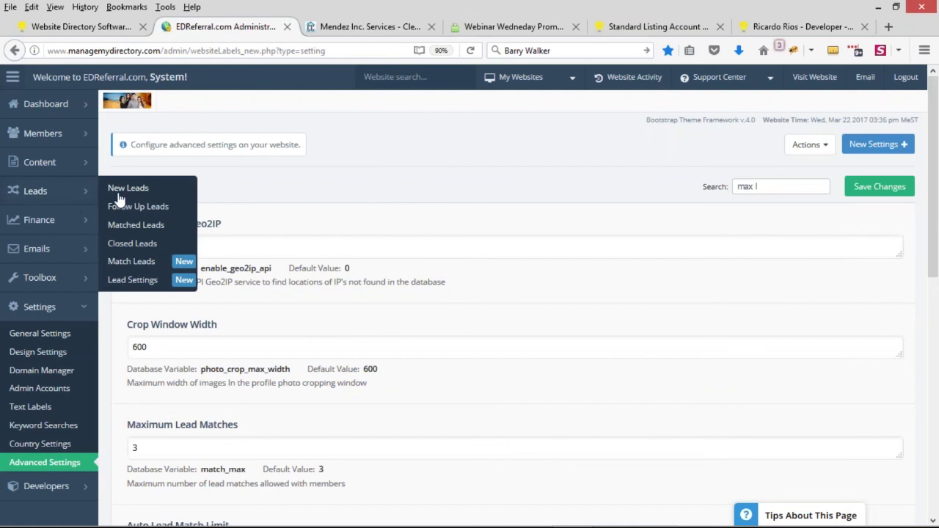
left_click(141, 280)
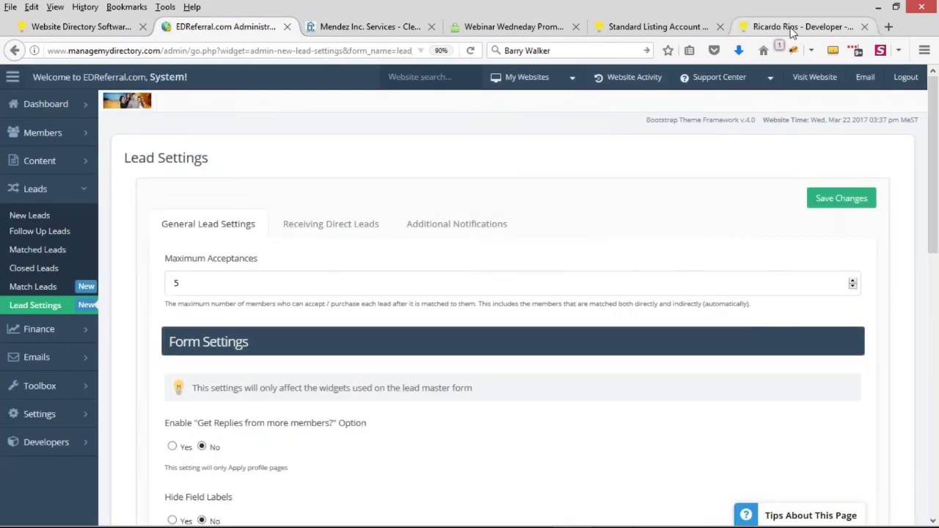
left_click(790, 28)
scroll(613, 215, "down", 4)
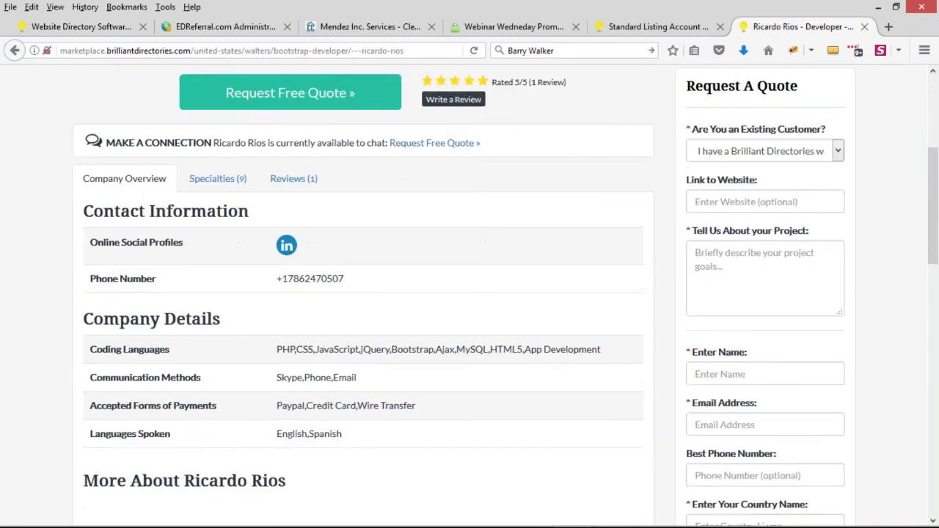
double_click(703, 128)
scroll(743, 238, "down", 1)
scroll(743, 237, "down", 4)
scroll(761, 318, "up", 2)
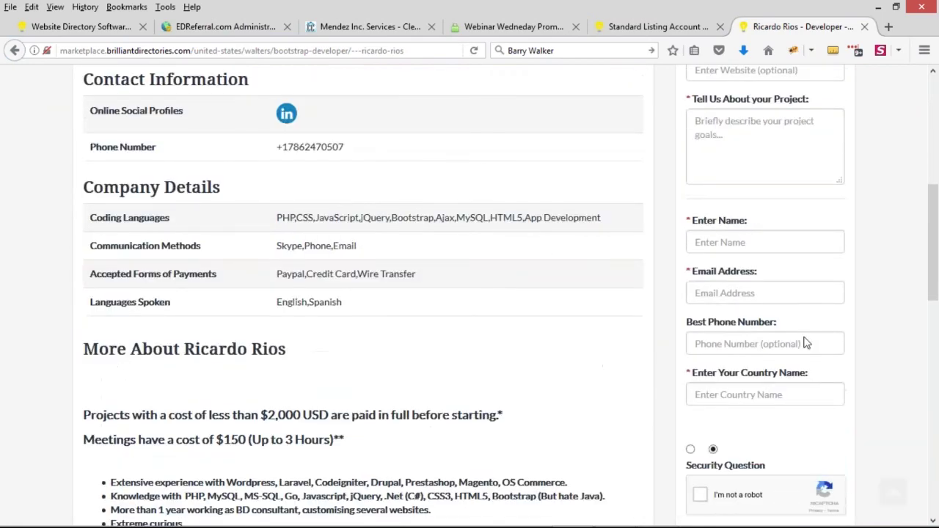
scroll(780, 278, "up", 5)
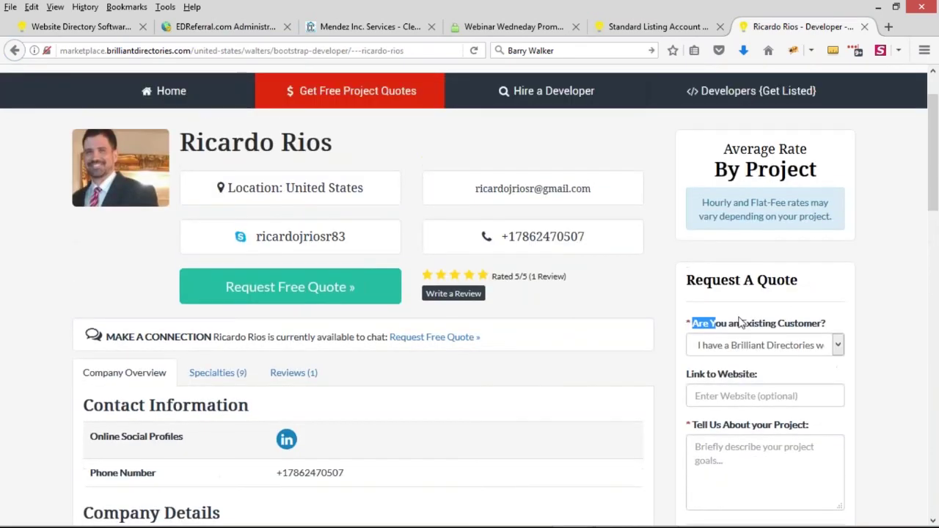
left_click(742, 323)
scroll(743, 323, "down", 2)
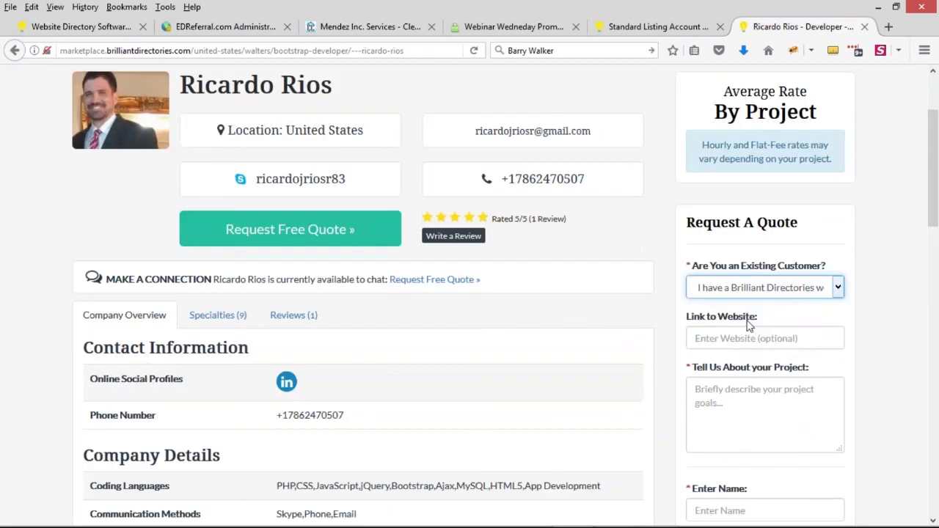
scroll(760, 415, "down", 2)
scroll(762, 415, "down", 2)
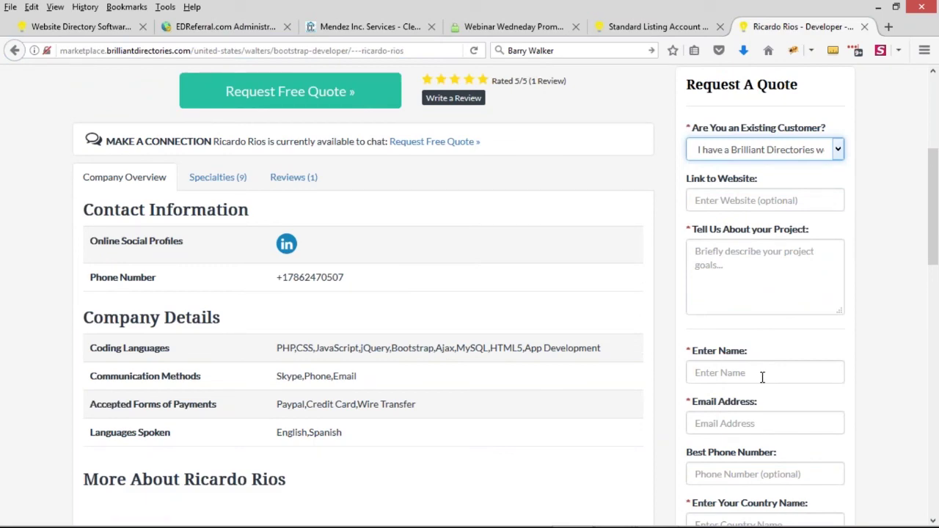
scroll(760, 377, "down", 2)
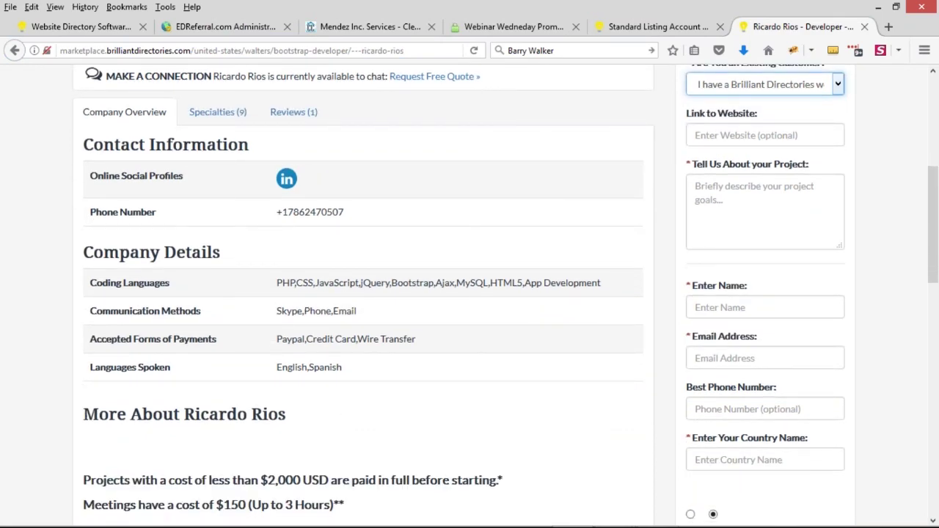
Step: Return to Lead Settings and expand the Receiving Direct Leads options
left_click(188, 27)
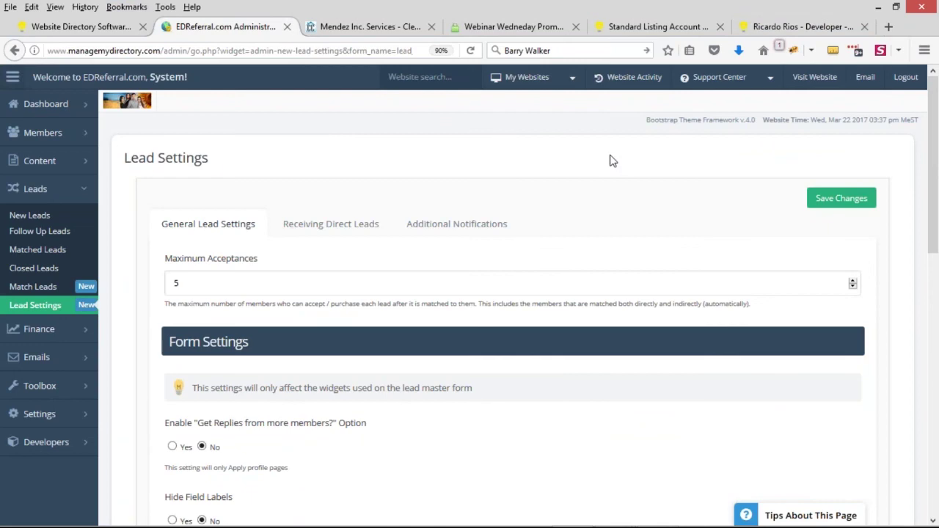
scroll(187, 187, "down", 2)
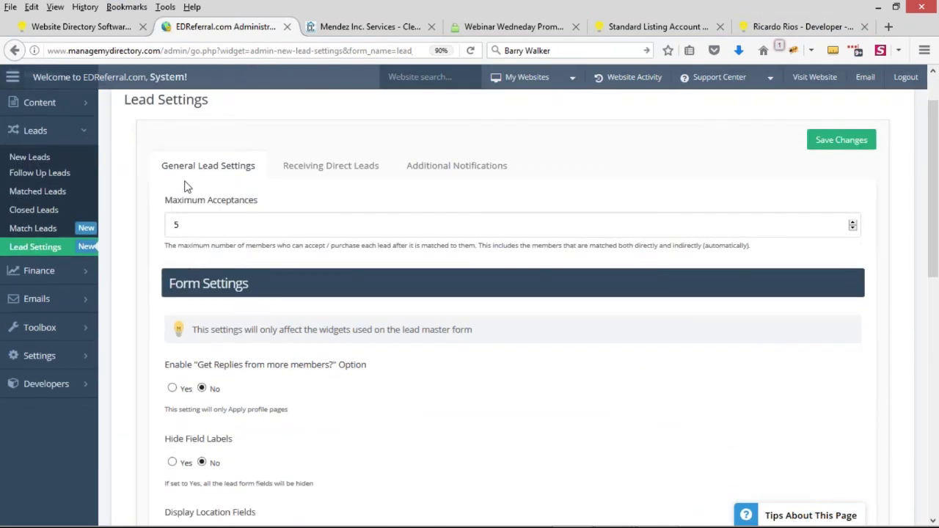
scroll(126, 281, "down", 5)
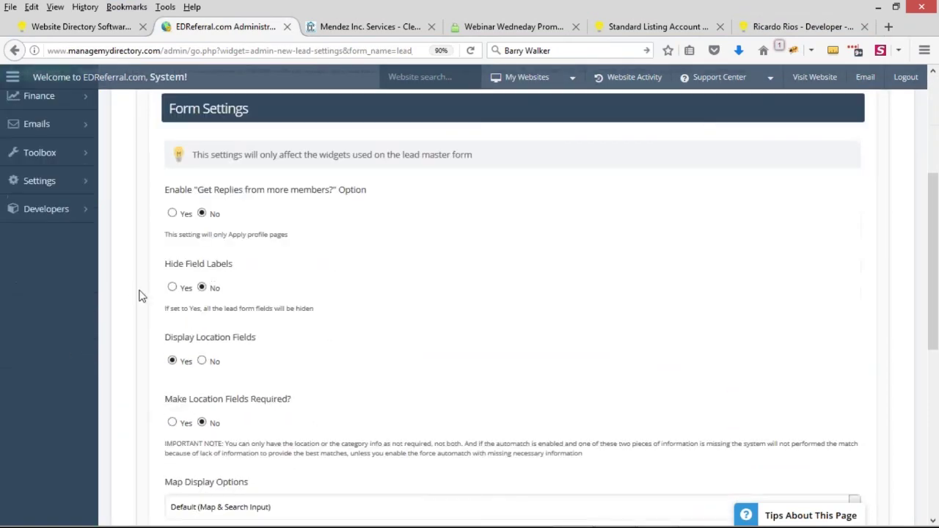
scroll(144, 296, "down", 4)
scroll(147, 297, "up", 10)
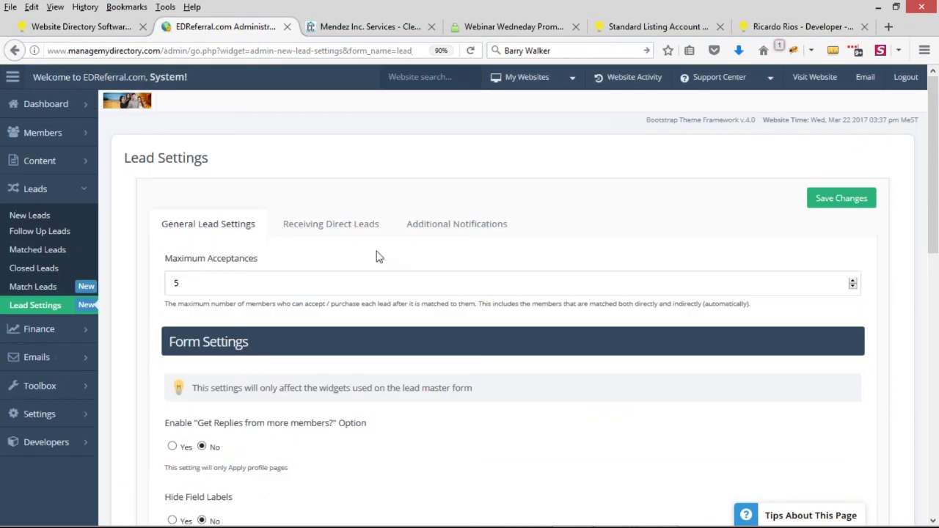
left_click(366, 228)
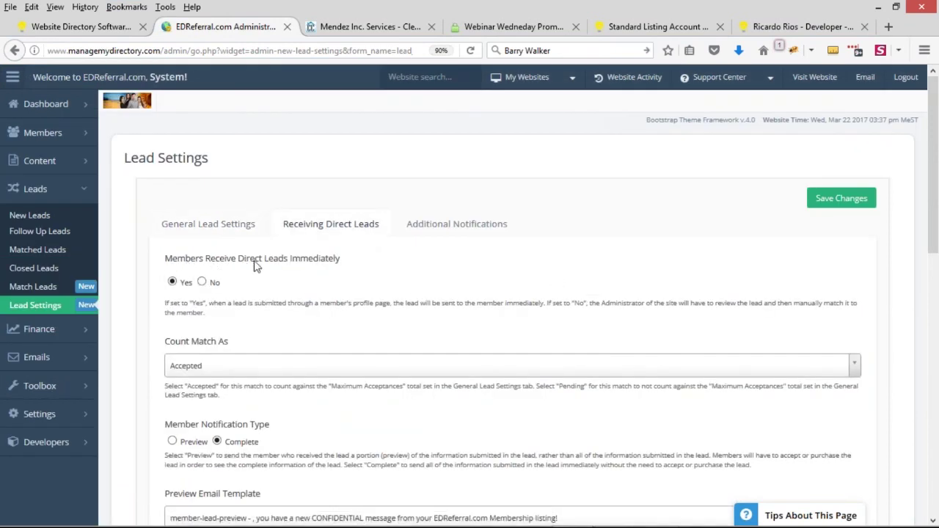
scroll(365, 256, "down", 3)
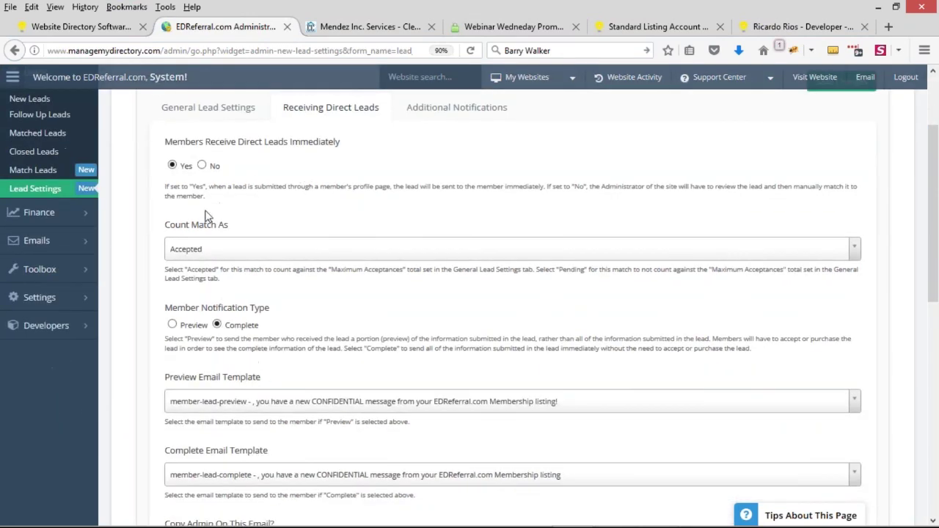
Step: Check Count Match As stays on Accepted, then go to the Match Leads page
left_click(249, 253)
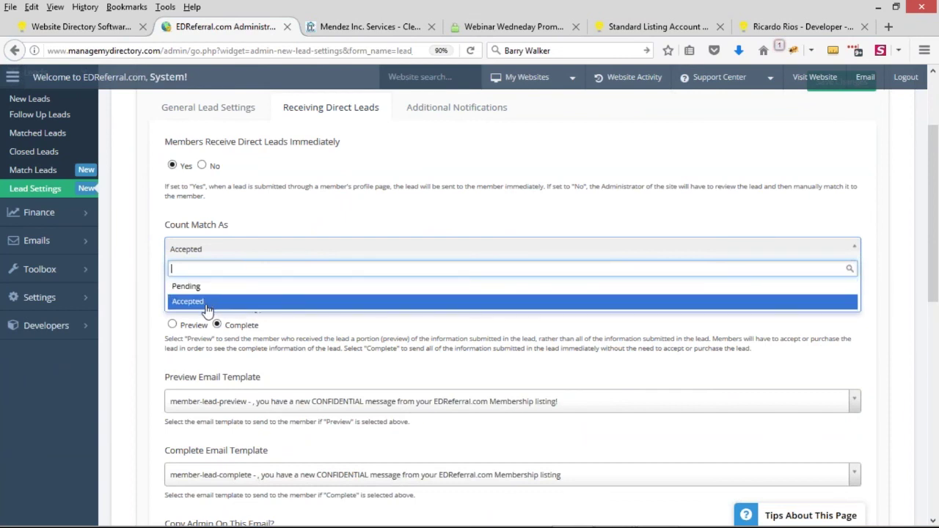
left_click(140, 243)
scroll(158, 248, "down", 2)
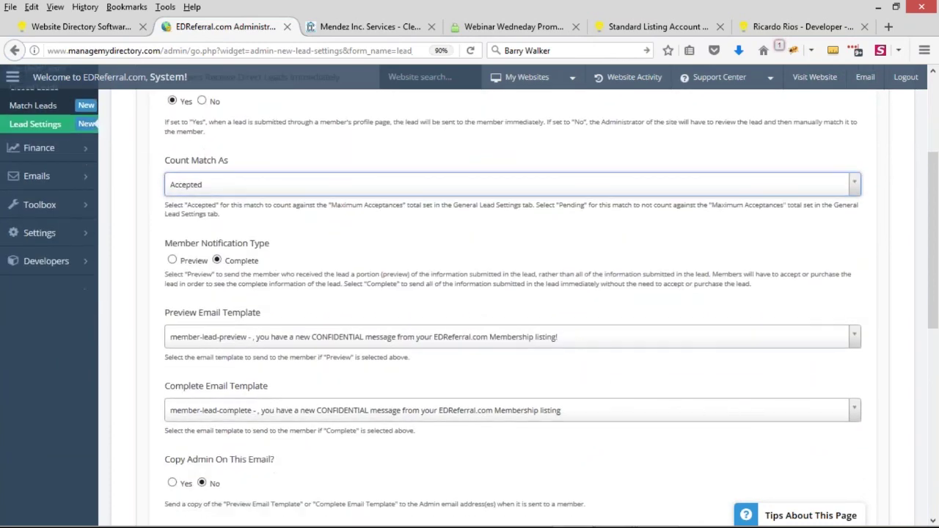
scroll(514, 293, "down", 1)
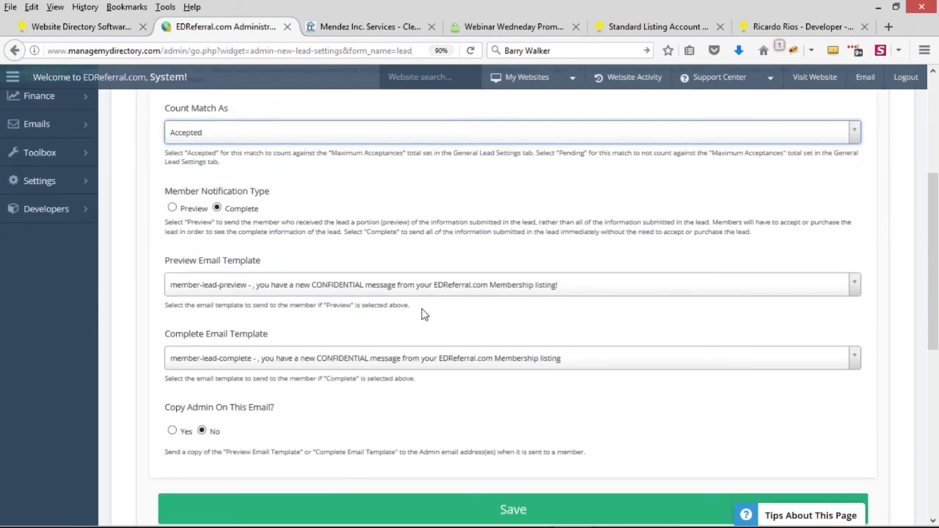
scroll(416, 324, "up", 1)
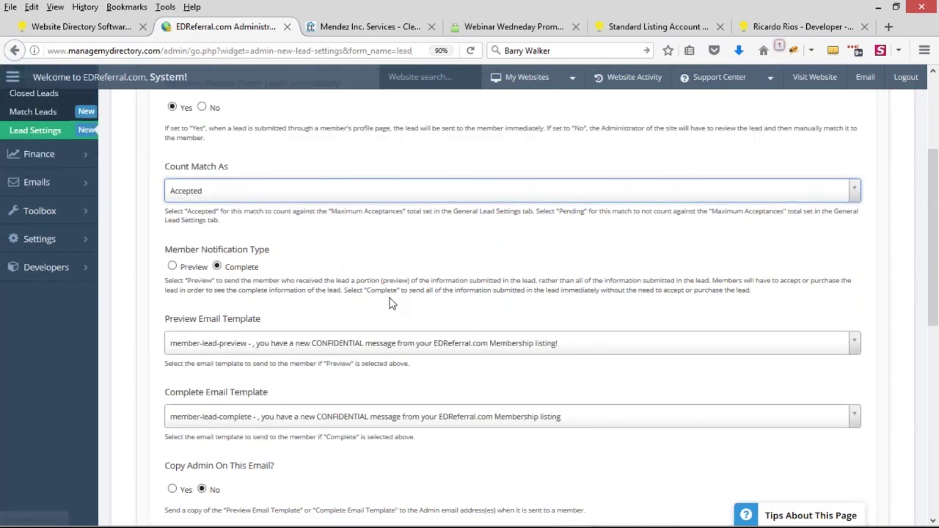
scroll(329, 330, "up", 1)
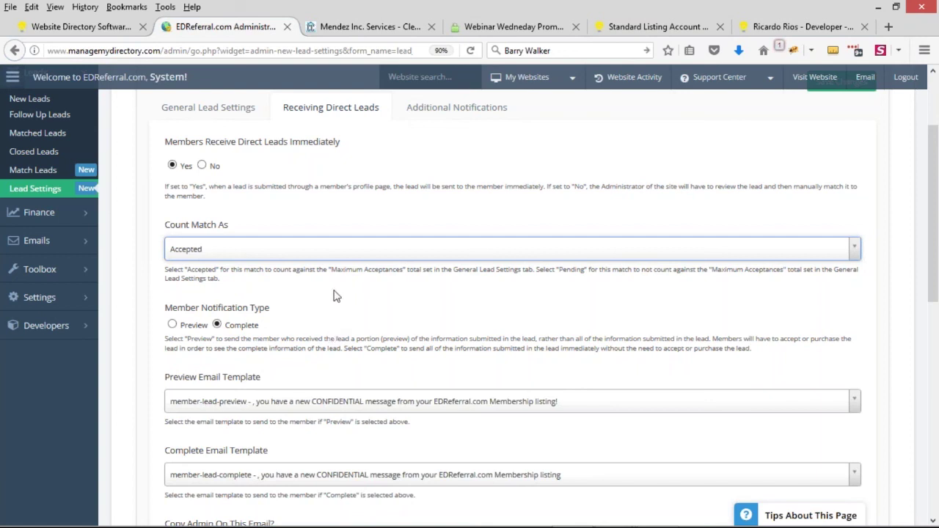
left_click(227, 253)
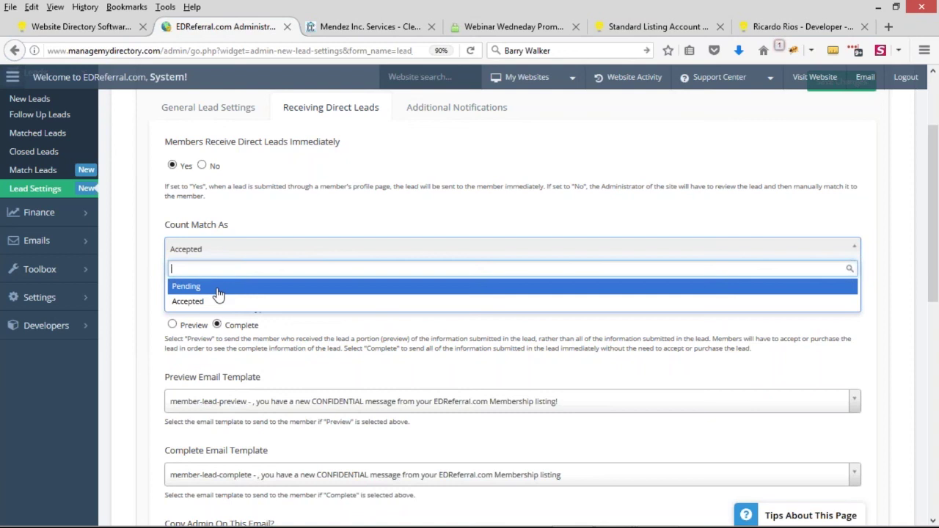
left_click(144, 270)
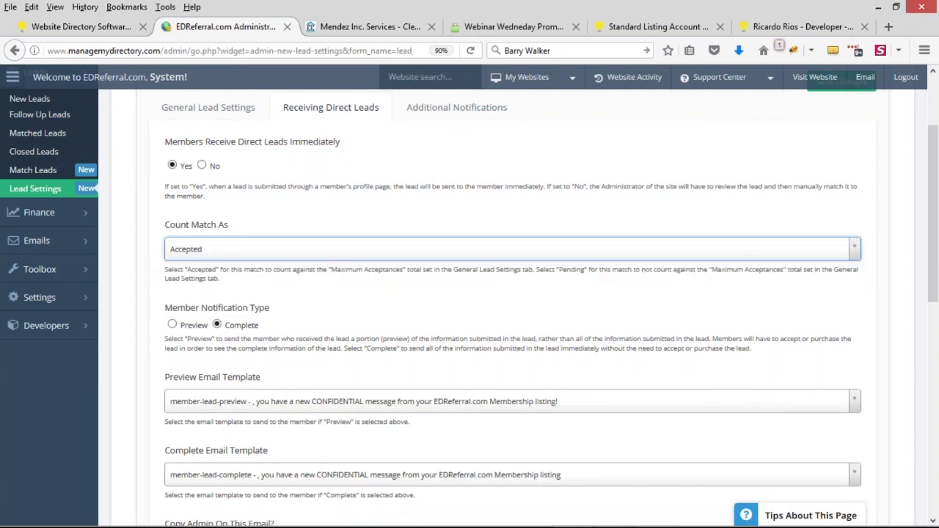
scroll(195, 225, "up", 3)
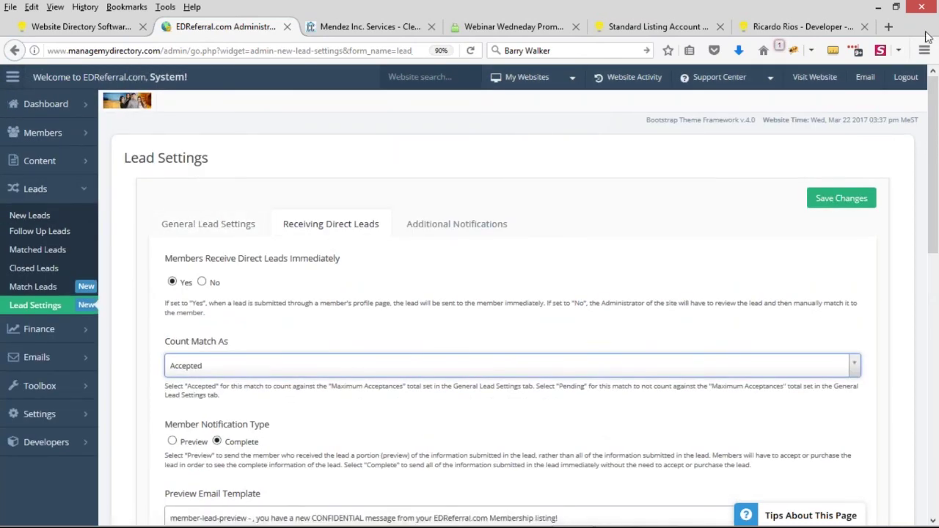
scroll(445, 256, "down", 3)
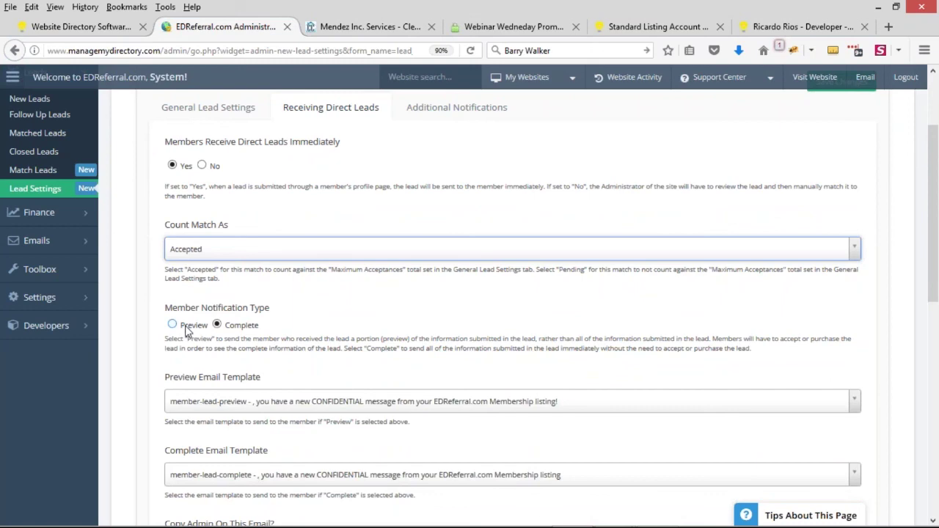
scroll(29, 239, "up", 2)
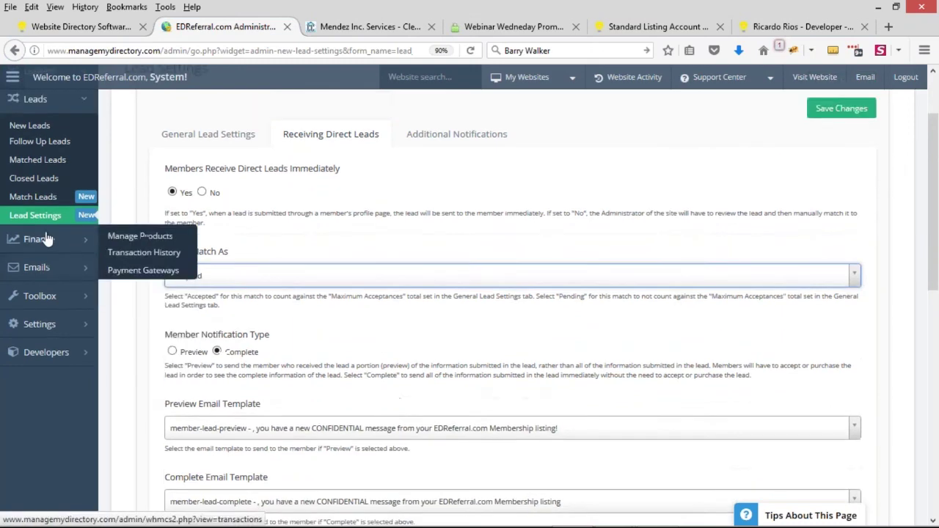
left_click(28, 232)
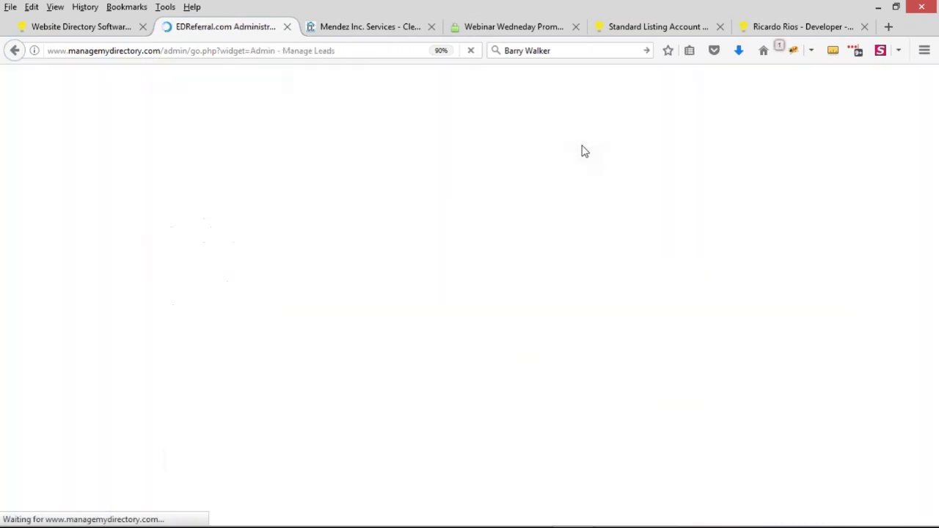
Step: Filter the Manage Leads list to the Matched (603) leads
scroll(433, 319, "down", 3)
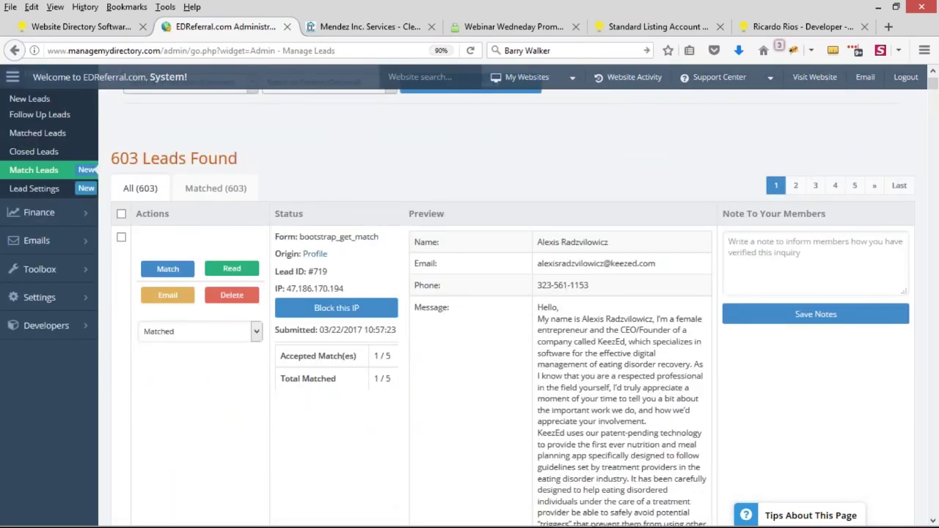
scroll(376, 331, "down", 10)
scroll(344, 320, "up", 13)
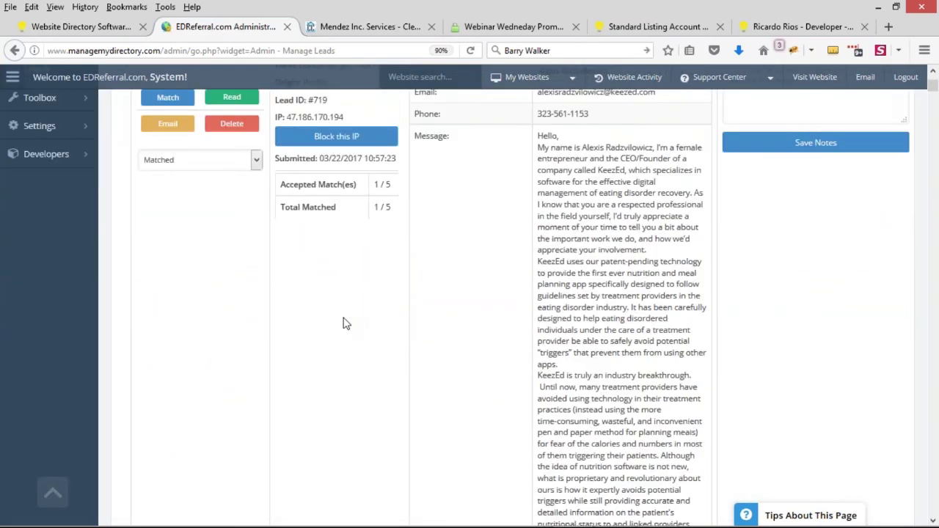
scroll(345, 322, "down", 1)
left_click(227, 248)
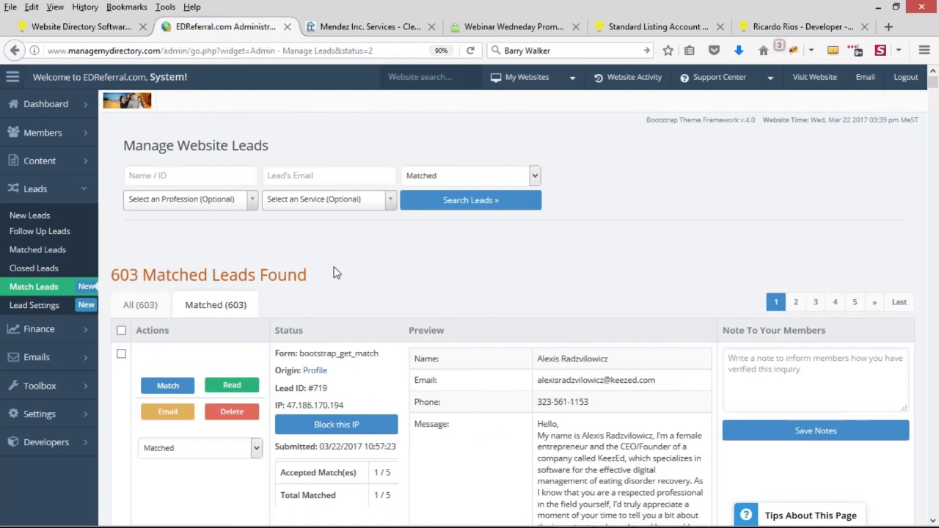
scroll(341, 265, "down", 1)
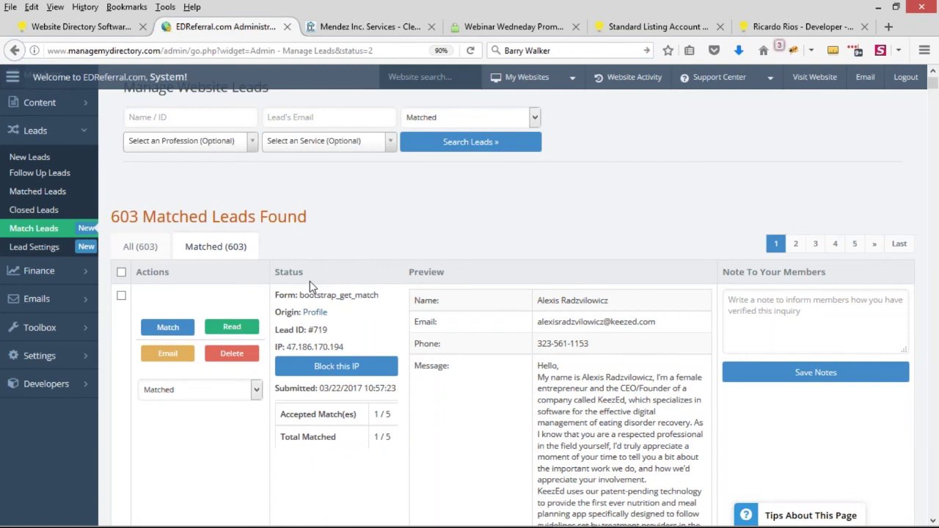
scroll(421, 235, "down", 4)
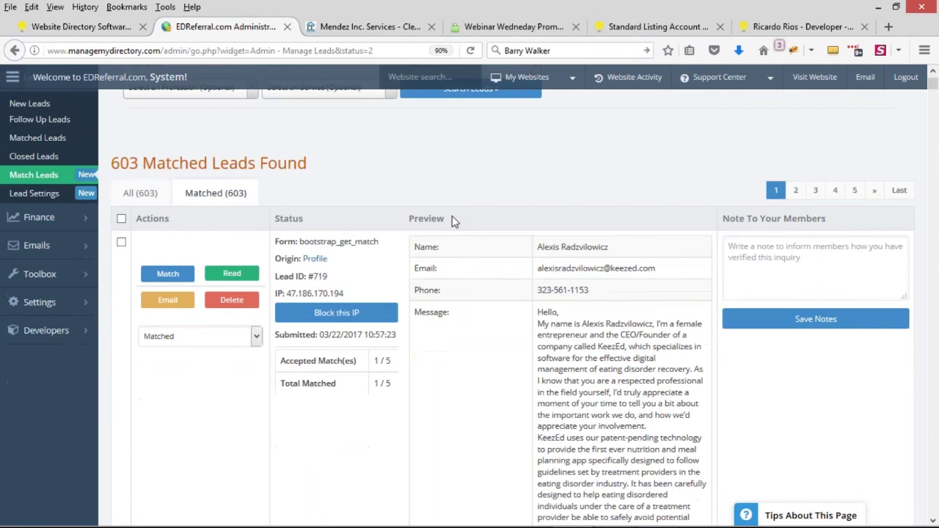
scroll(452, 215, "down", 4)
scroll(649, 292, "down", 15)
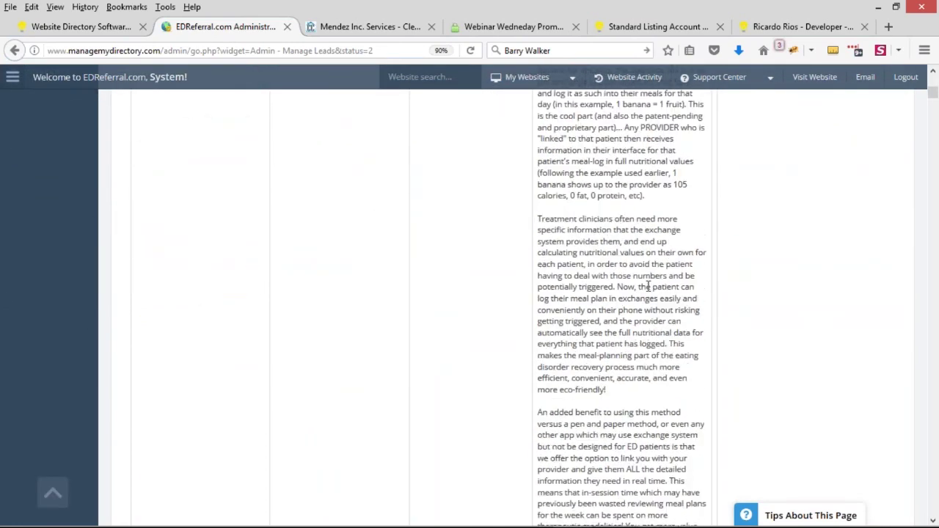
scroll(649, 292, "down", 15)
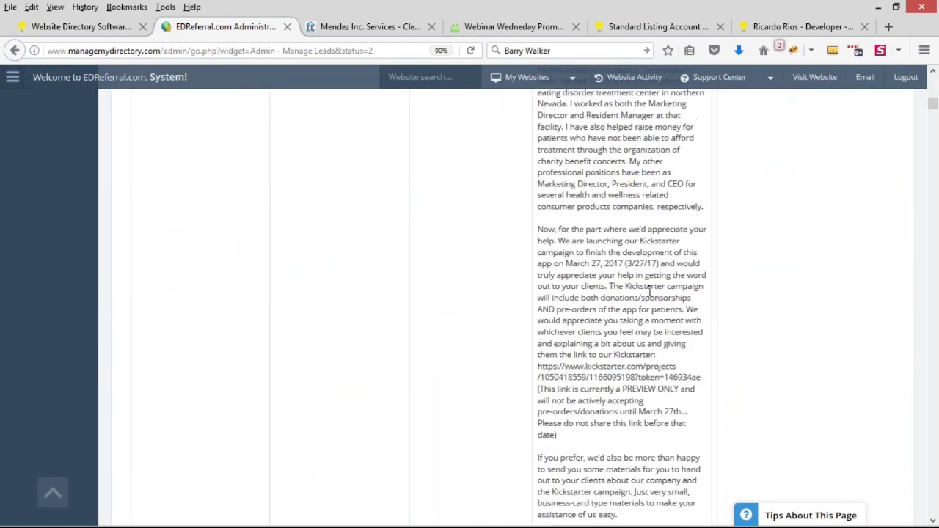
scroll(649, 295, "up", 20)
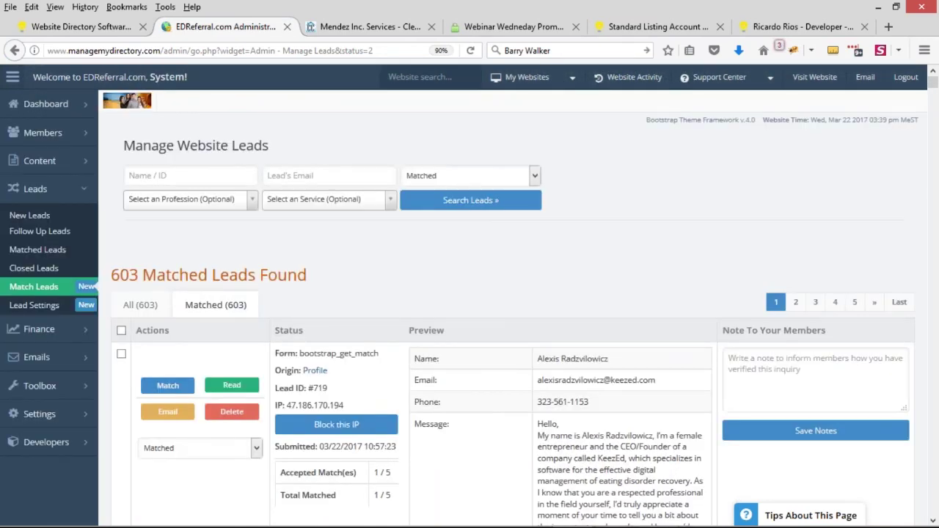
left_click_drag(289, 405, 348, 408)
key("ctrl+c")
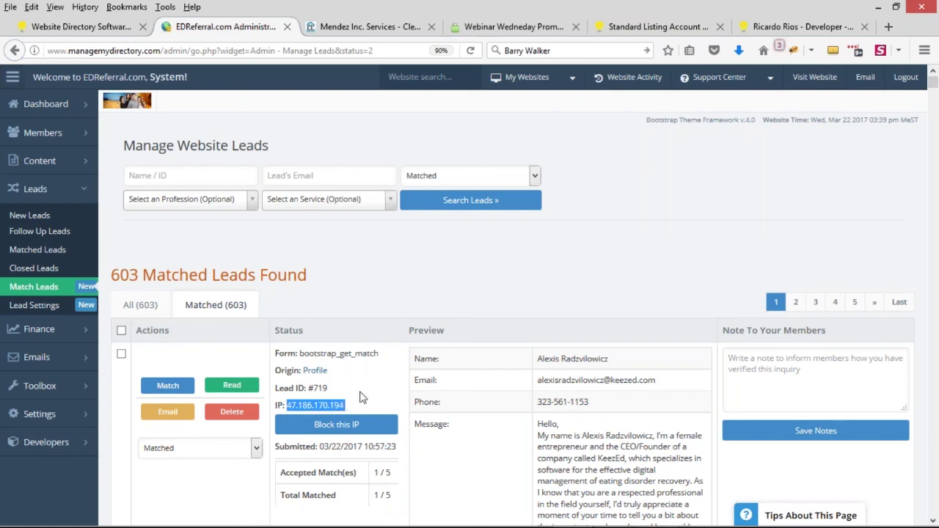
scroll(359, 391, "down", 2)
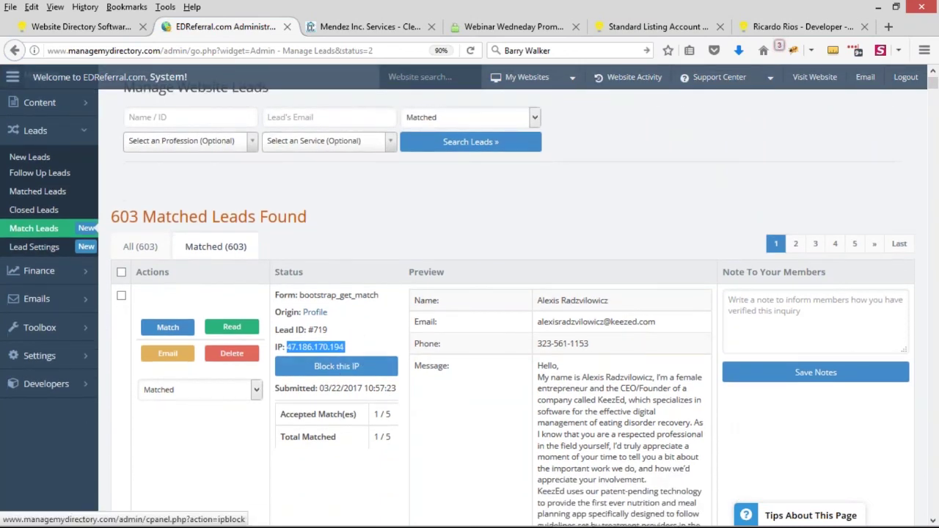
scroll(336, 374, "down", 3)
left_click(345, 253)
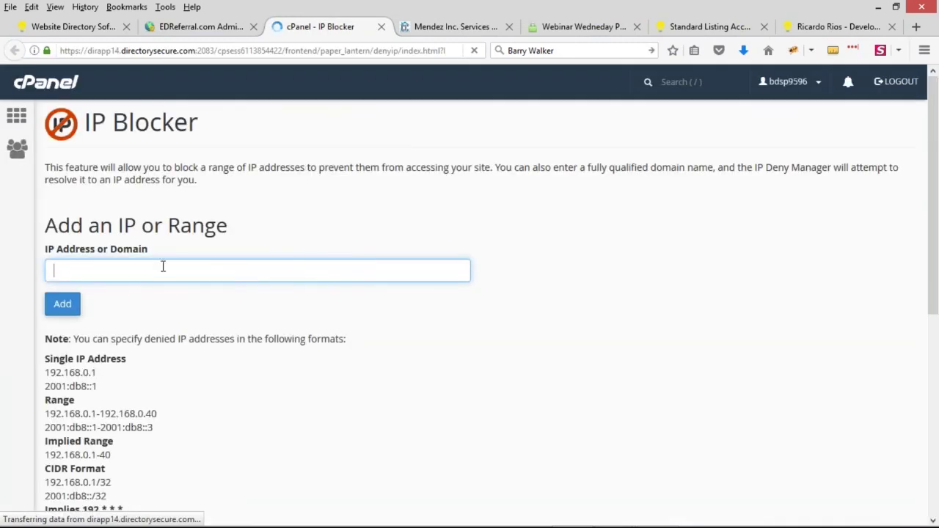
key("ctrl+v")
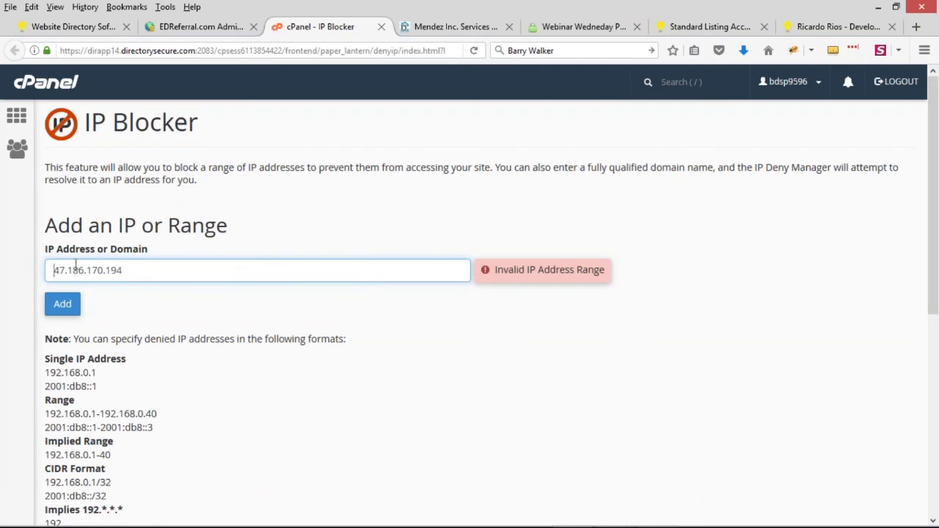
key("BackSpace")
left_click(67, 305)
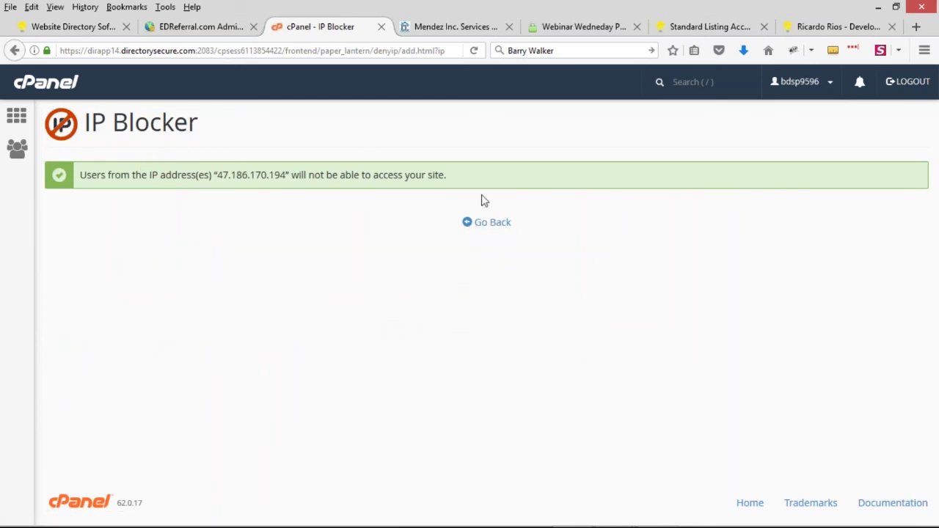
left_click(486, 222)
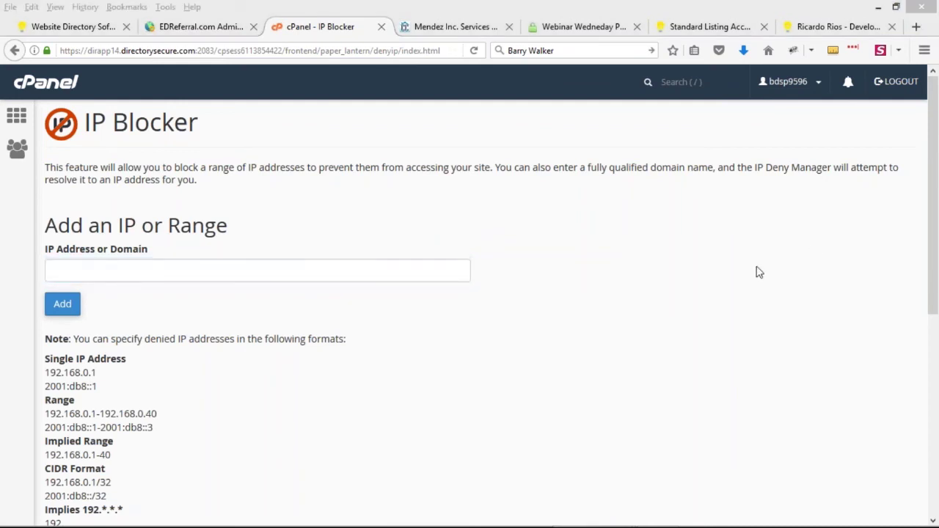
Step: Go back to the EDReferral admin Dashboard, then return to the Webinar Wednesdays slide show
left_click(197, 31)
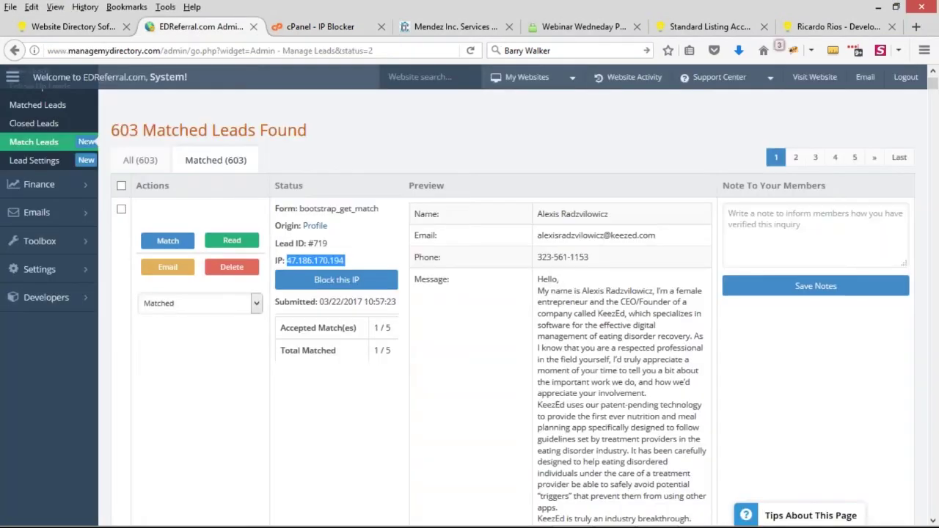
scroll(224, 258, "up", 3)
left_click(49, 108)
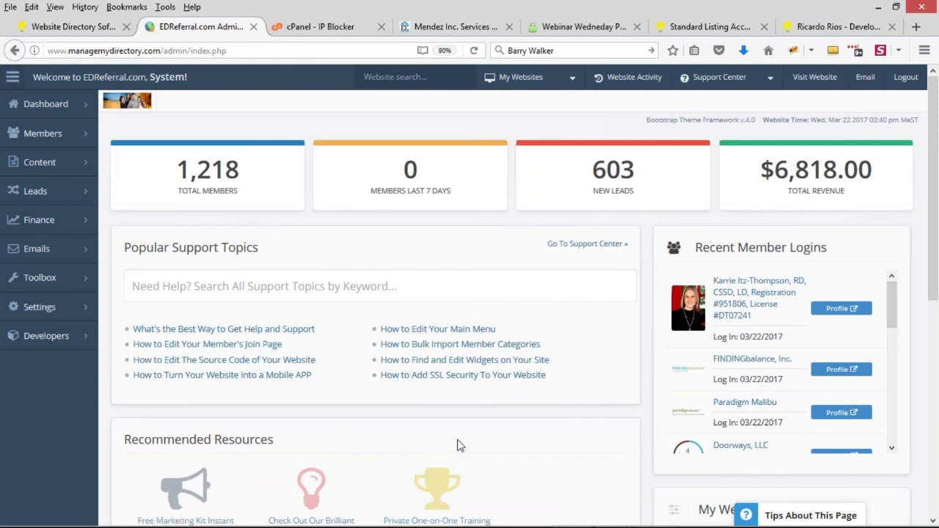
key("alt+Tab")
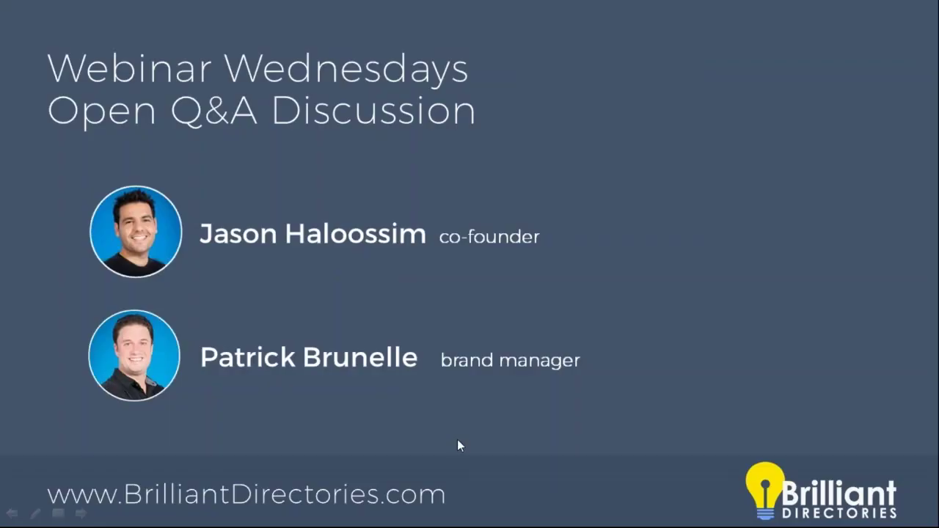
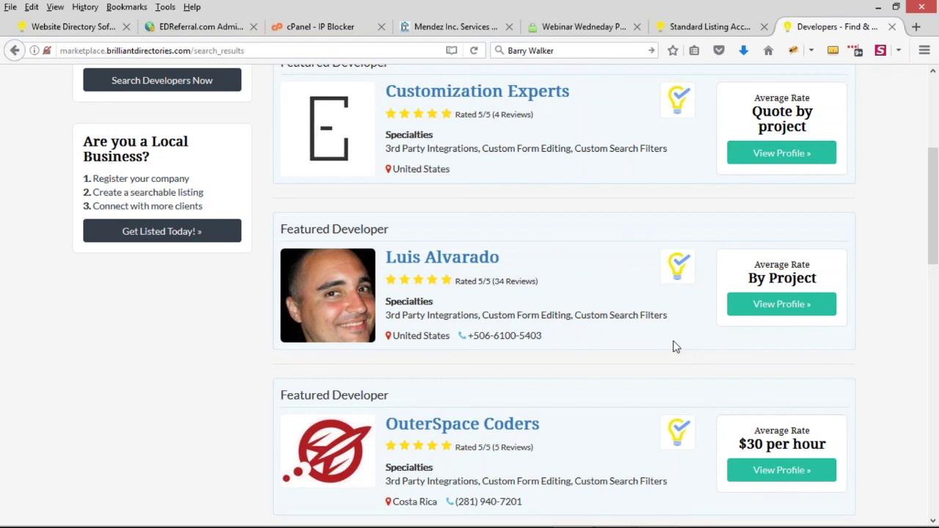
Step: Close the Mendez Inc. services and cPanel - IP Blocker pages
middle_click(451, 22)
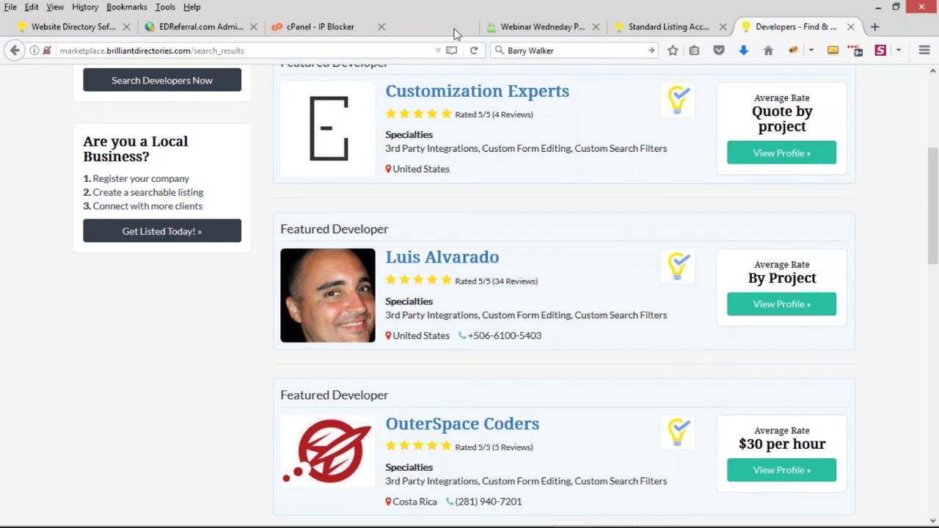
middle_click(330, 28)
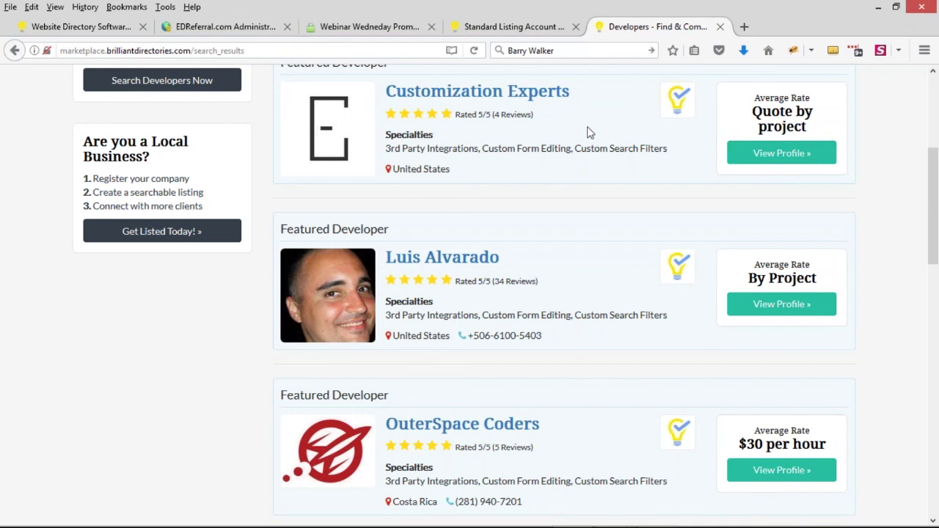
scroll(608, 196, "up", 2)
scroll(606, 195, "down", 2)
scroll(606, 195, "up", 2)
scroll(606, 195, "up", 2)
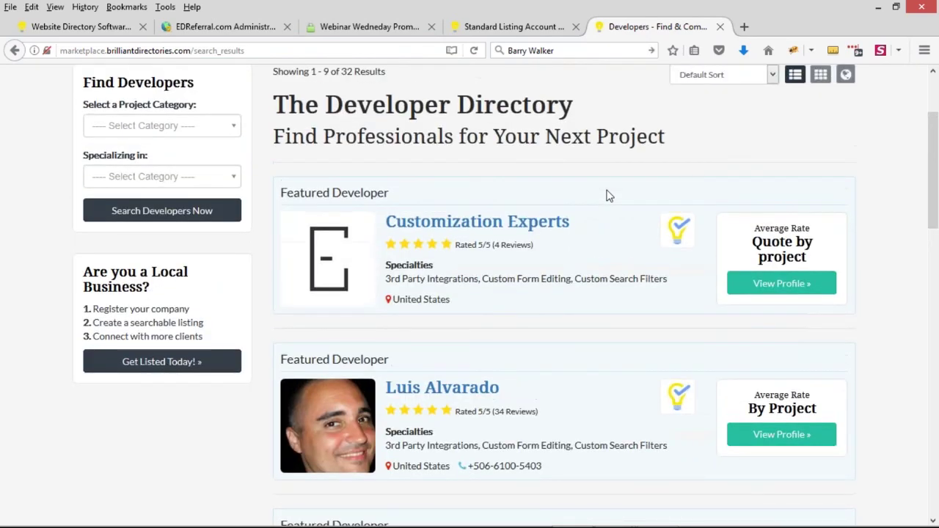
scroll(607, 195, "down", 2)
scroll(606, 195, "down", 2)
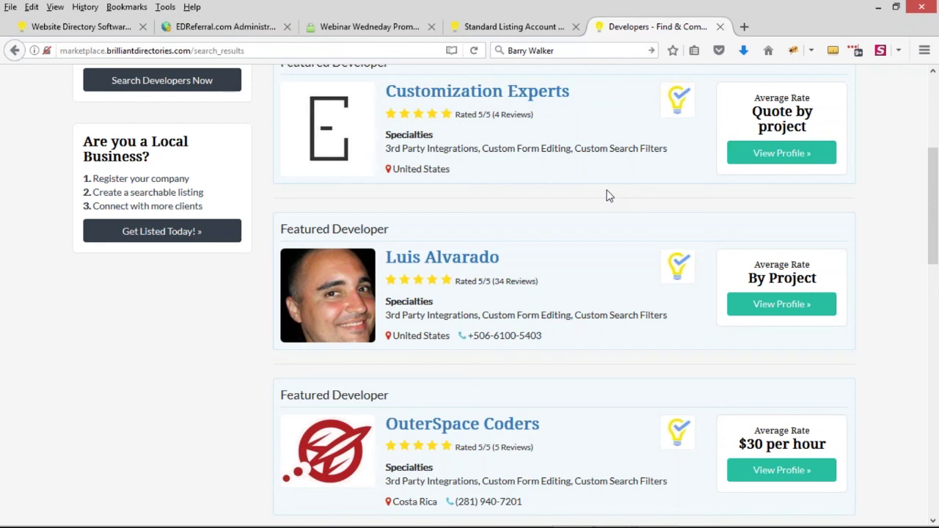
Step: Move the Webinar Wedneday Promo checkout to second place, check the Standard Listing signup, then return to the developer listings
left_click_drag(326, 26, 192, 30)
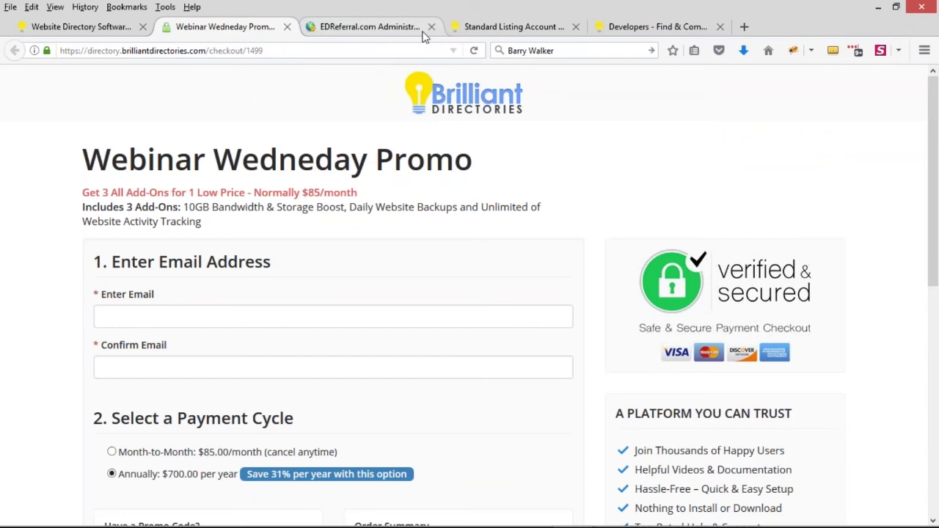
left_click(505, 30)
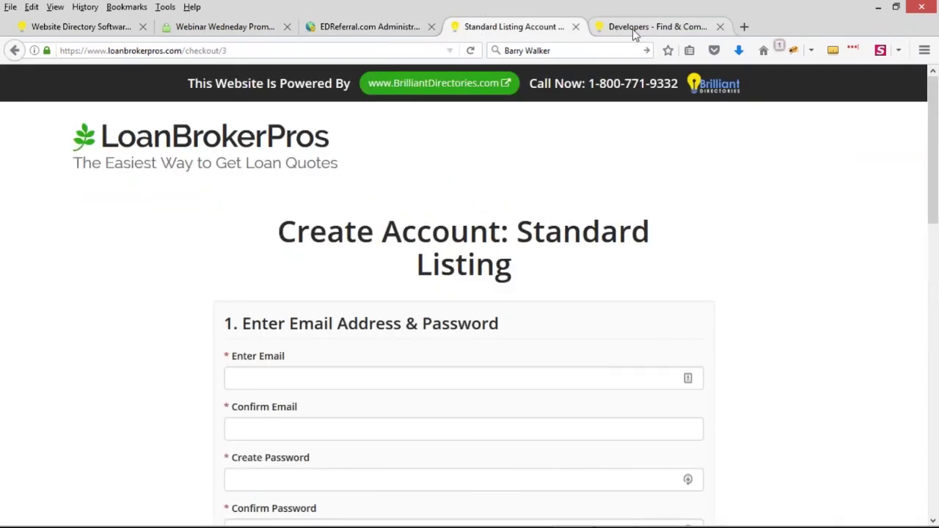
left_click(634, 29)
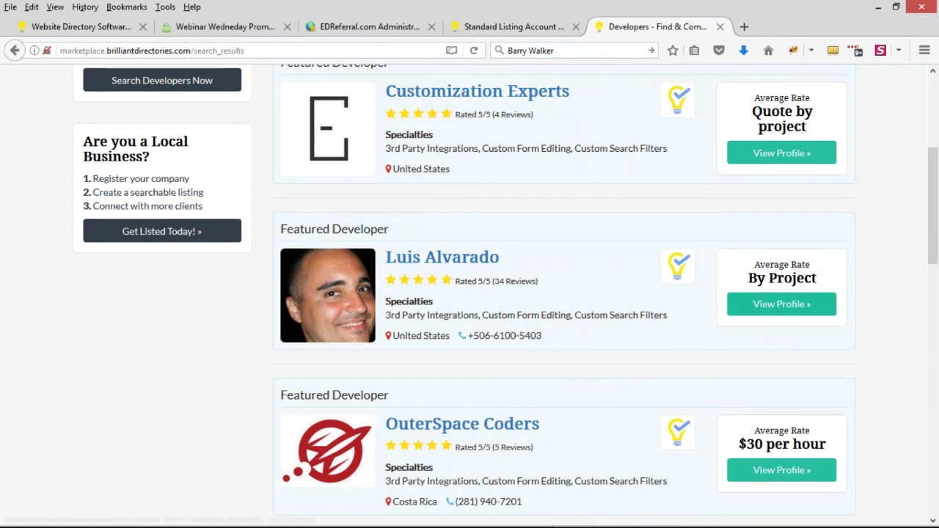
Step: Open the Hormone Wizard admin dashboard and its public website side by side, then go to Search Members
left_click(928, 28)
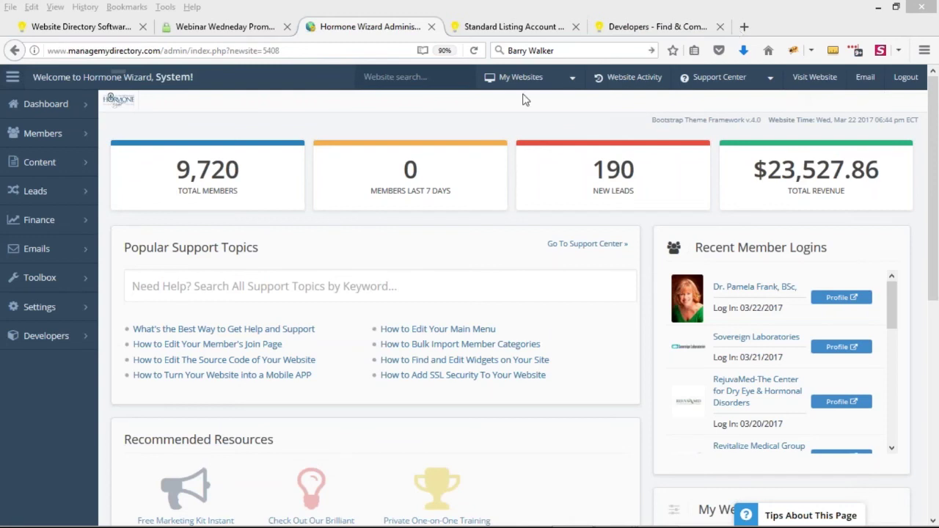
left_click(523, 94)
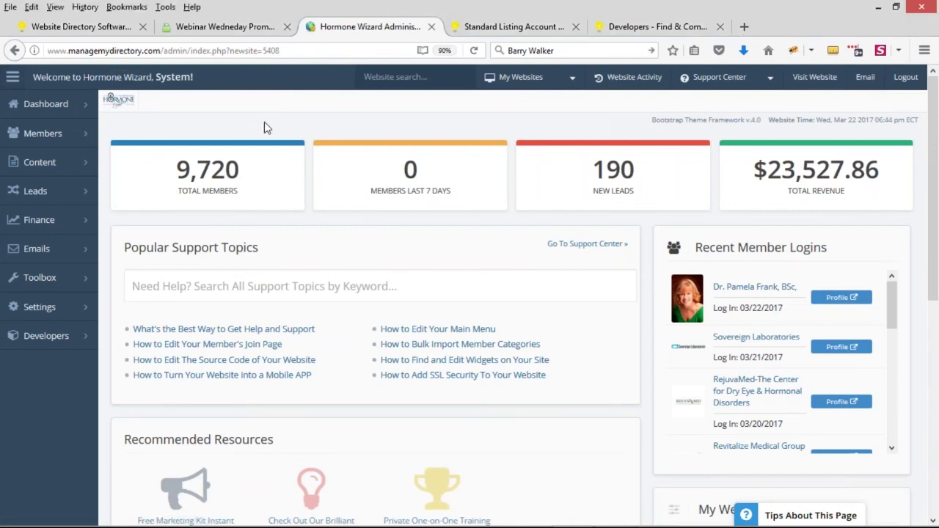
left_click(812, 77)
left_click(498, 29)
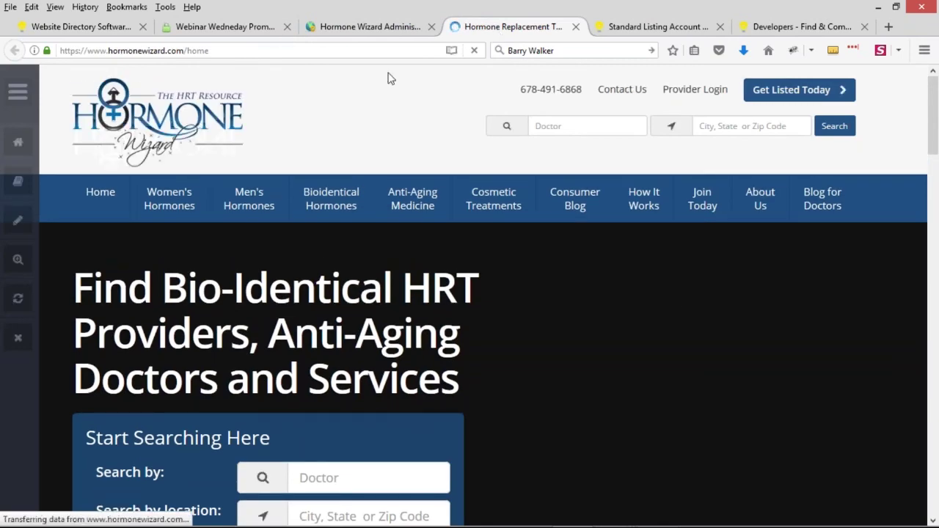
left_click(345, 29)
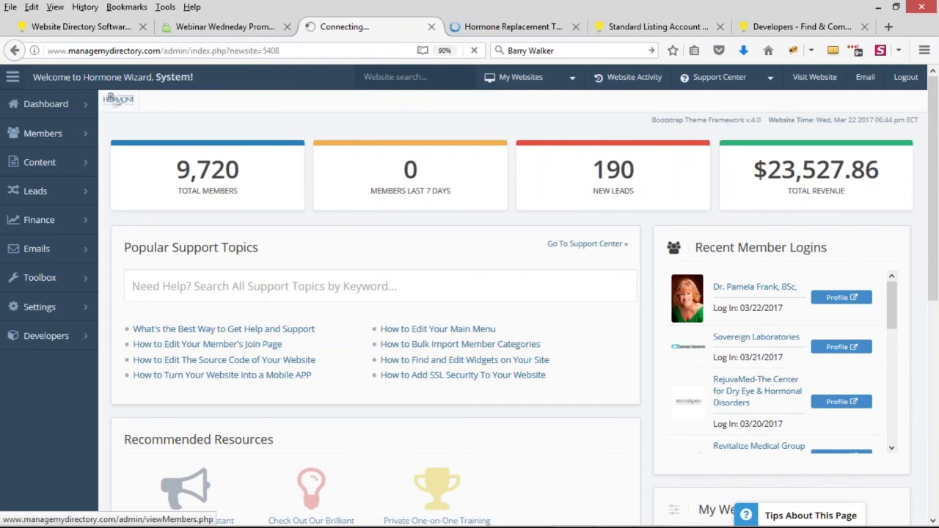
left_click(490, 29)
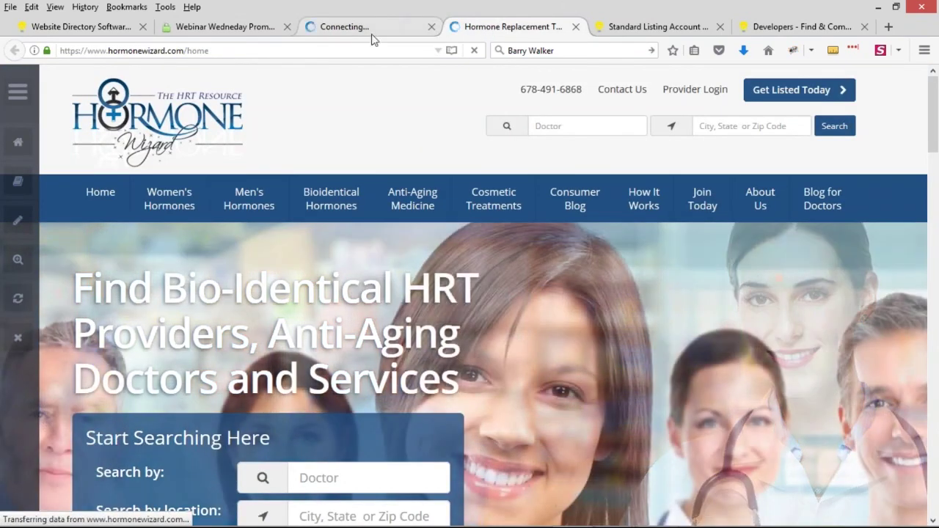
left_click(338, 31)
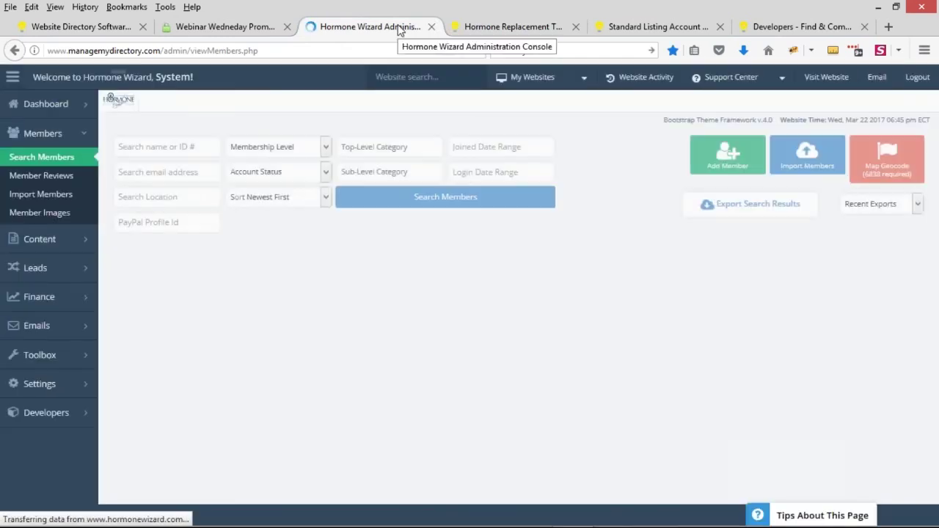
Step: Filter the member search to Claim Level (9,509 found) and open the first member's options
scroll(654, 318, "down", 1)
scroll(292, 163, "up", 1)
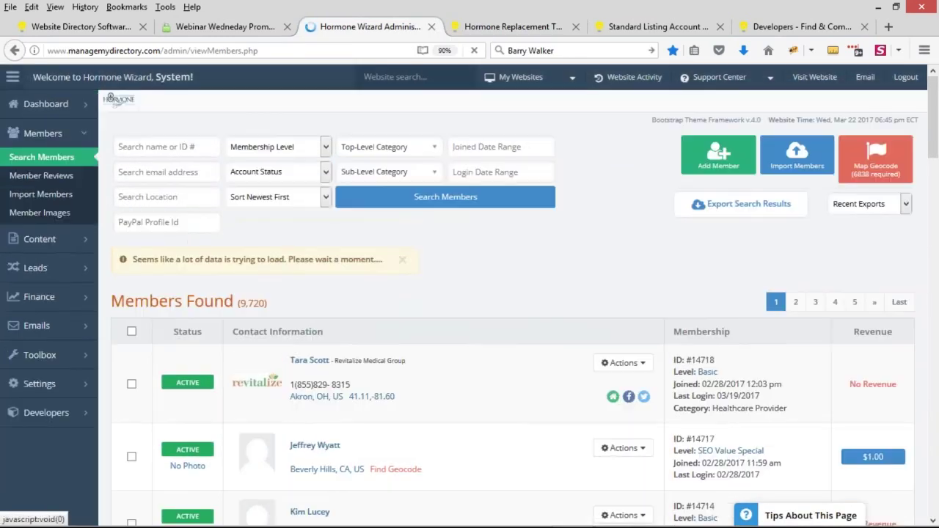
left_click(286, 153)
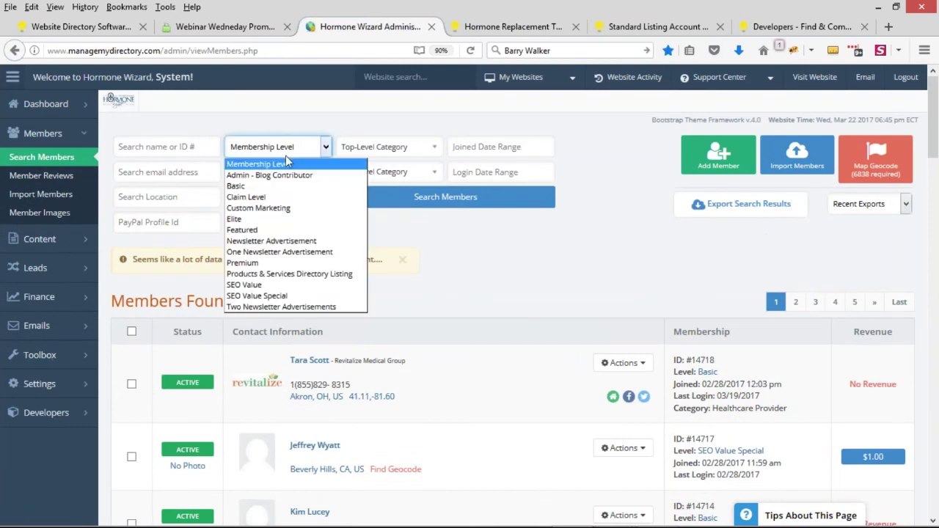
left_click(288, 198)
left_click(487, 198)
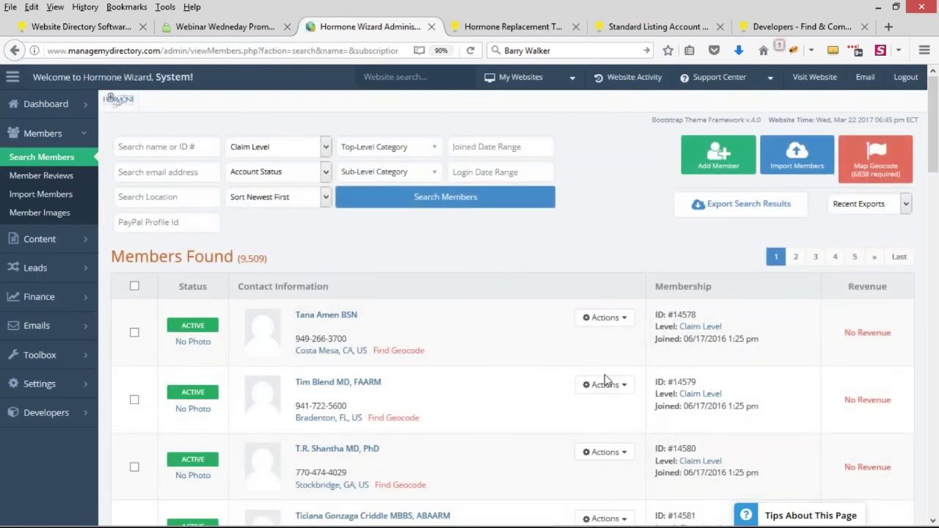
left_click(605, 318)
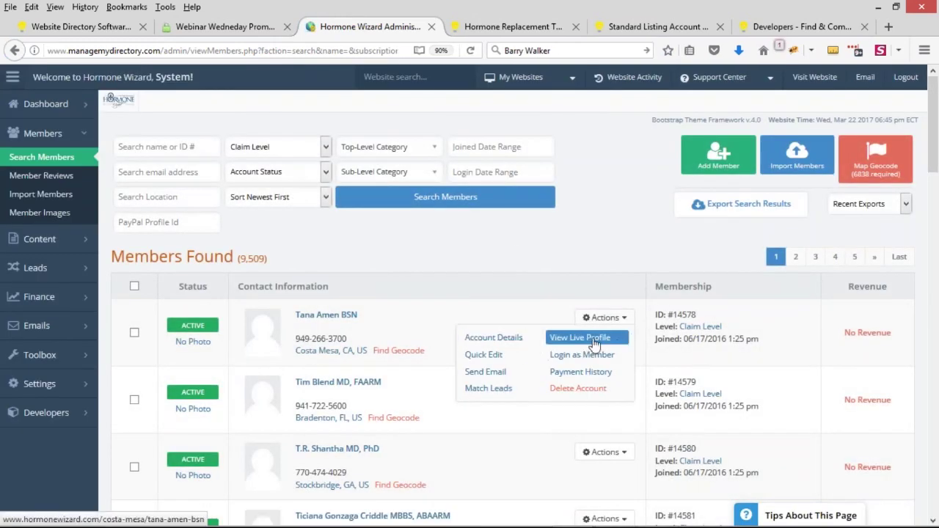
Step: View the first Claim Level member's live public profile and highlight the name in its heading
left_click(594, 339)
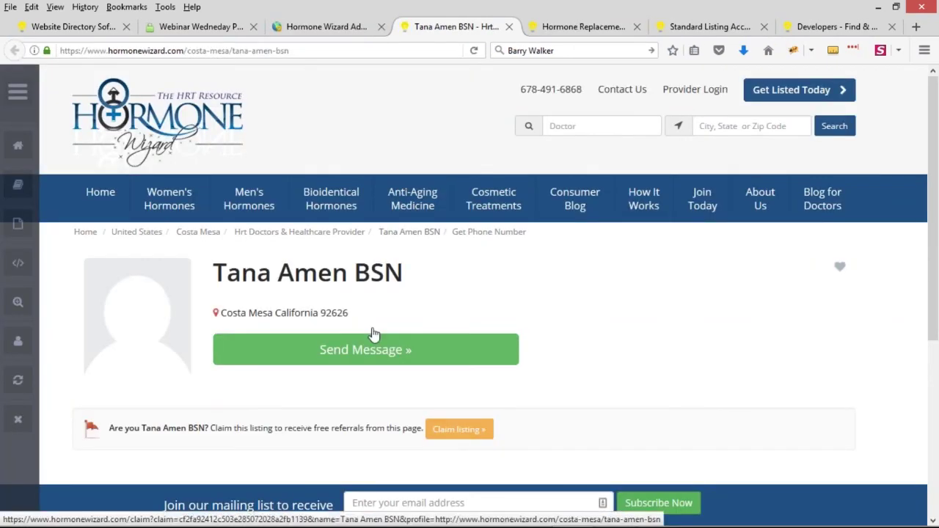
scroll(220, 257, "down", 2)
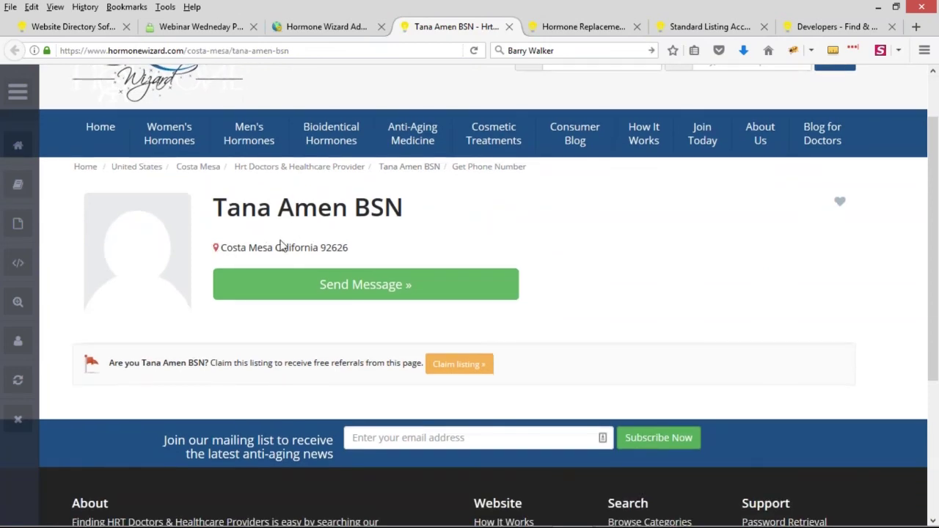
scroll(280, 244, "up", 2)
left_click_drag(213, 272, 386, 278)
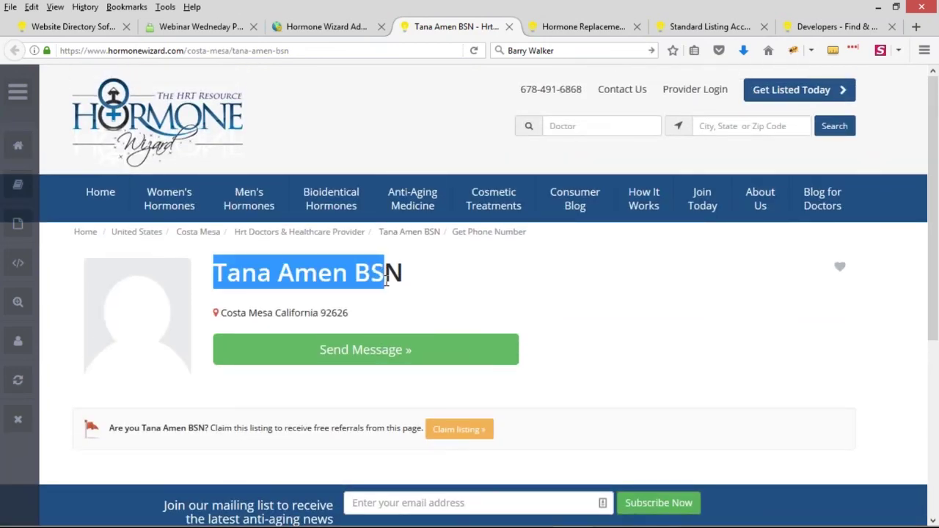
left_click(237, 317)
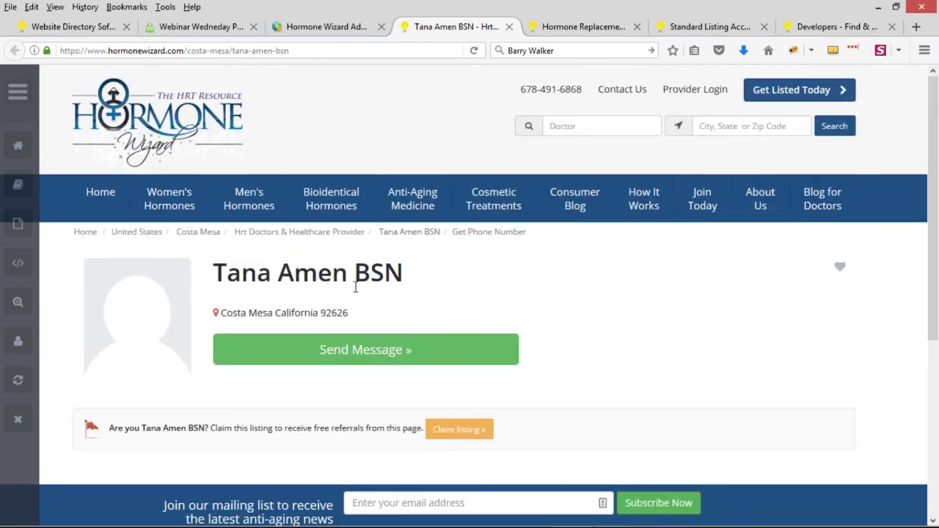
Step: Open the page for claiming this listing and scroll back up to its header
left_click(472, 434)
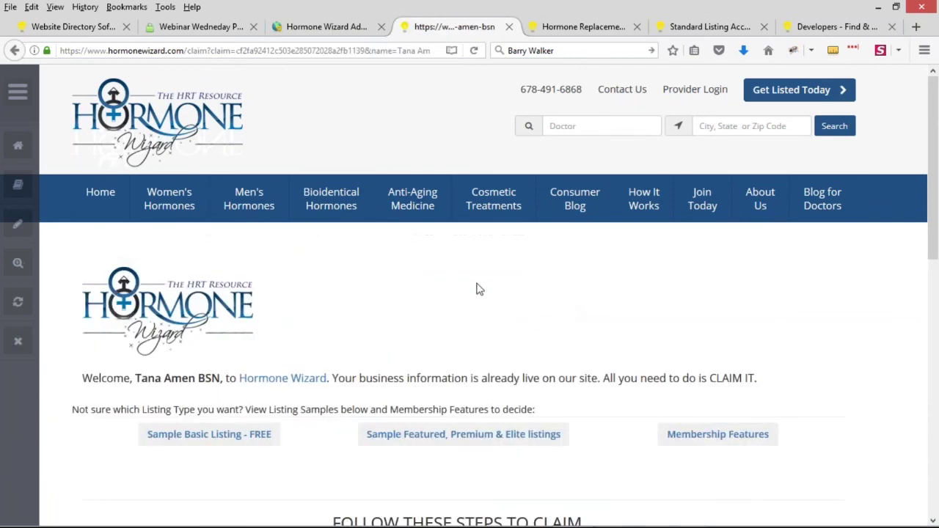
scroll(506, 301, "down", 3)
scroll(436, 313, "up", 1)
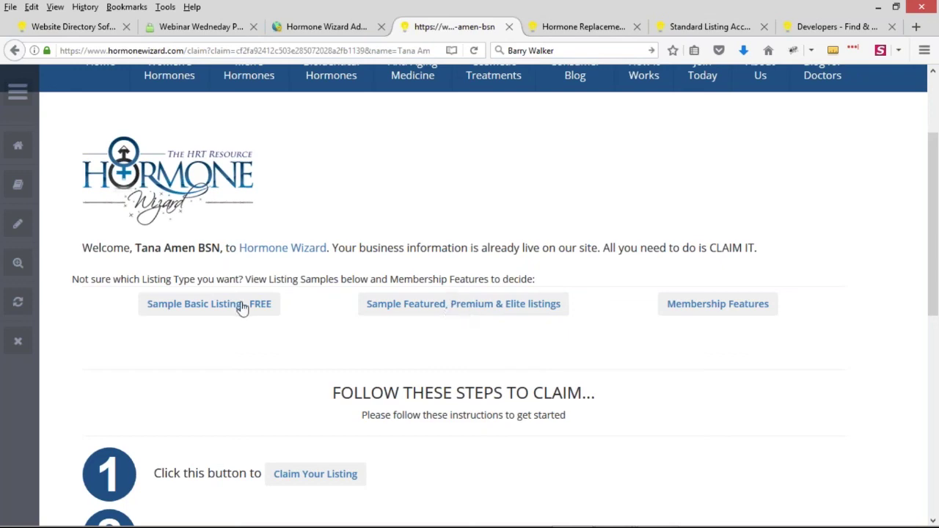
scroll(595, 308, "down", 5)
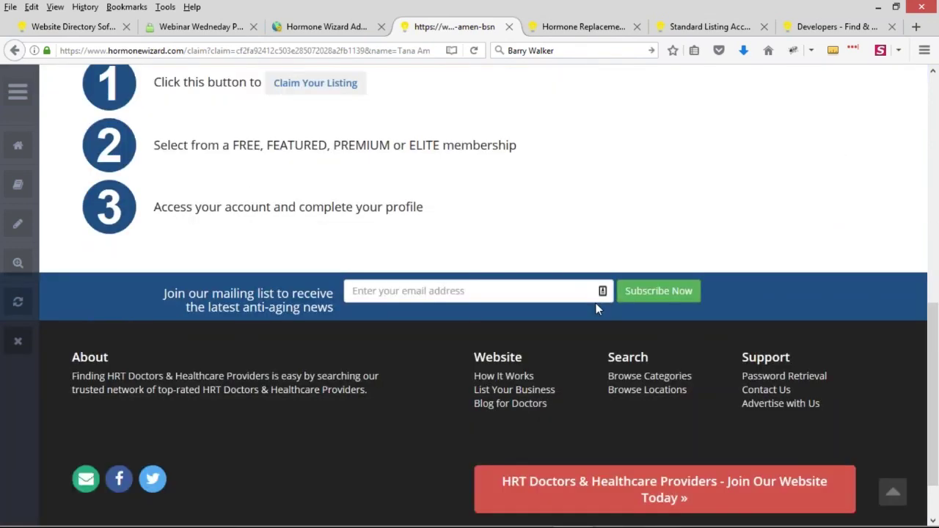
scroll(596, 308, "up", 3)
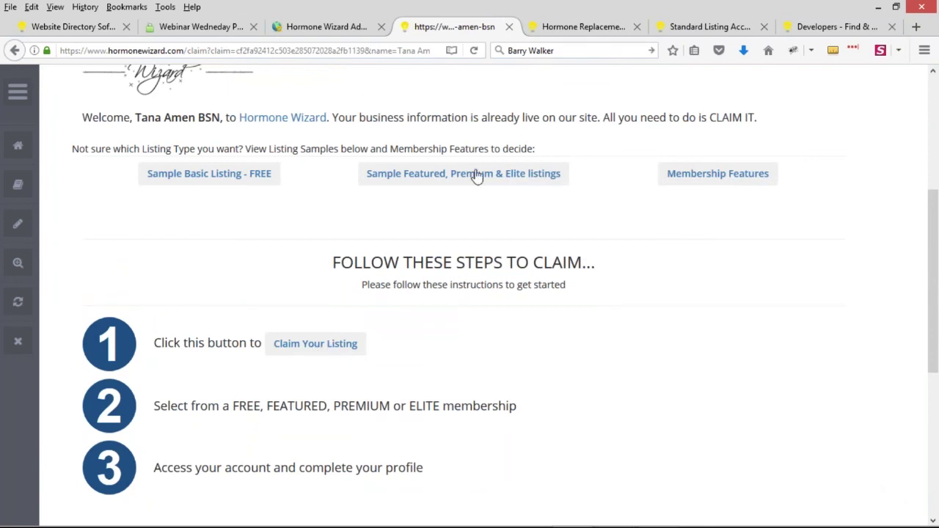
scroll(462, 252, "up", 3)
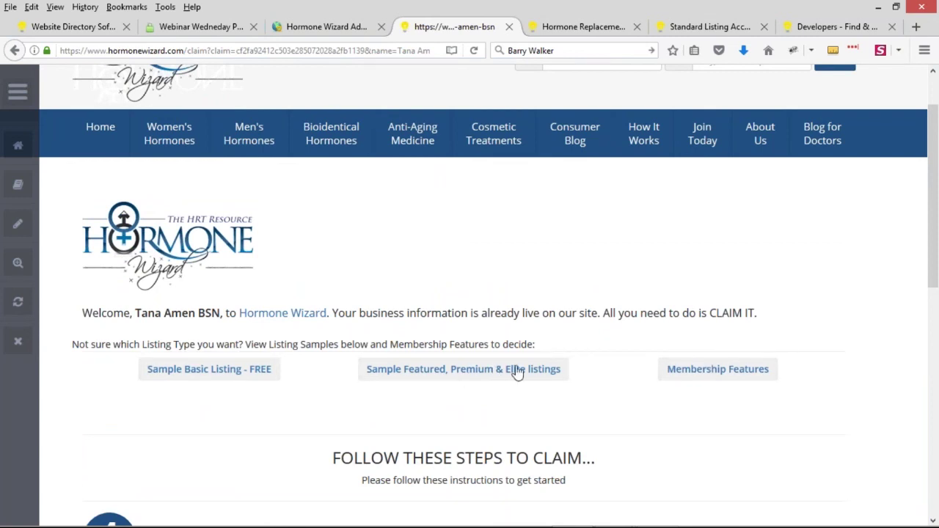
scroll(515, 367, "up", 1)
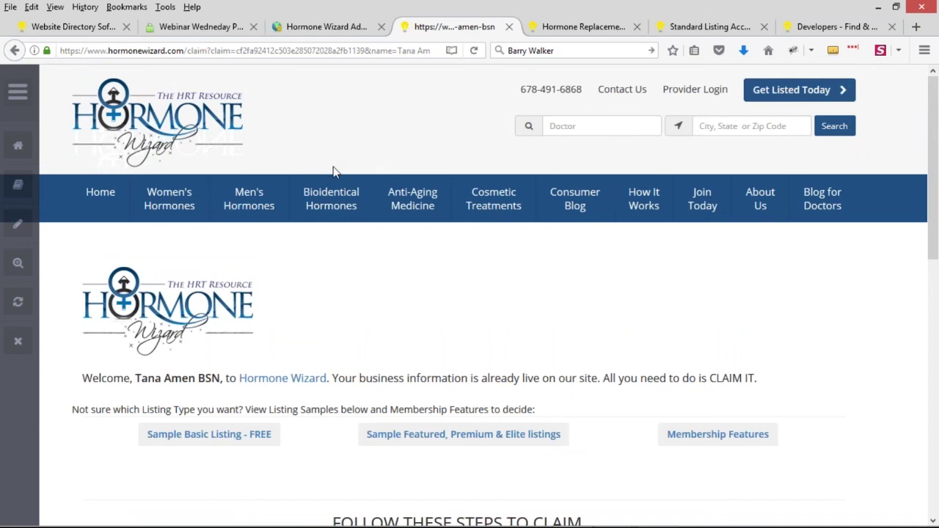
Step: Change 'claim' to 'join' in the page address and load the listing's join page
left_click_drag(208, 50, 365, 50)
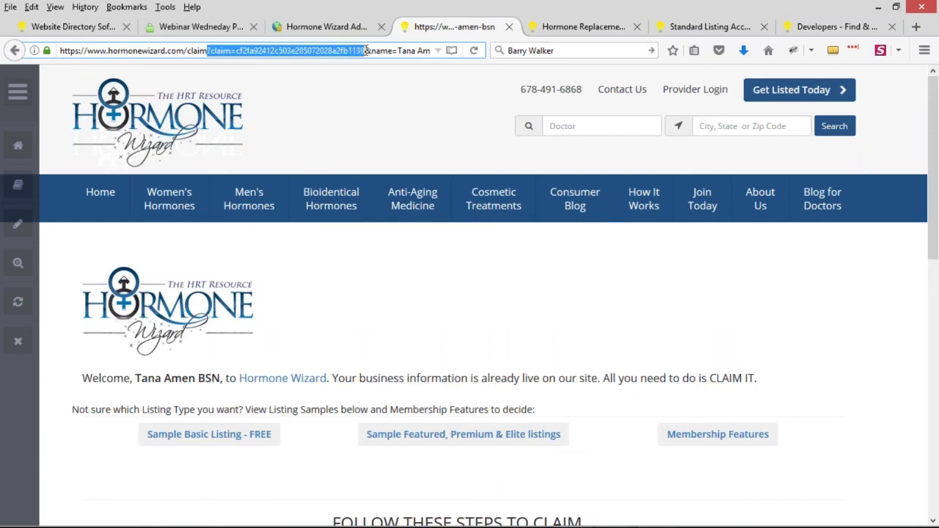
key("BackSpace")
key("Return")
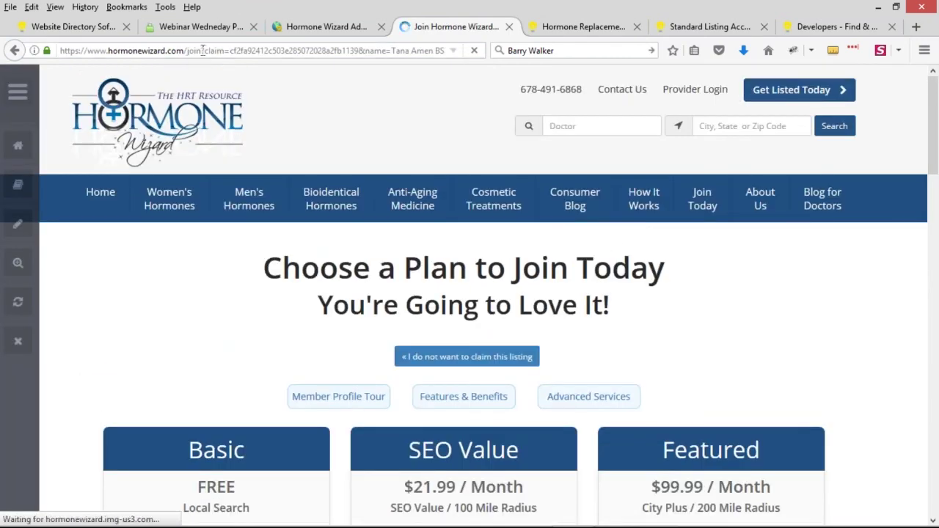
left_click_drag(184, 50, 201, 51)
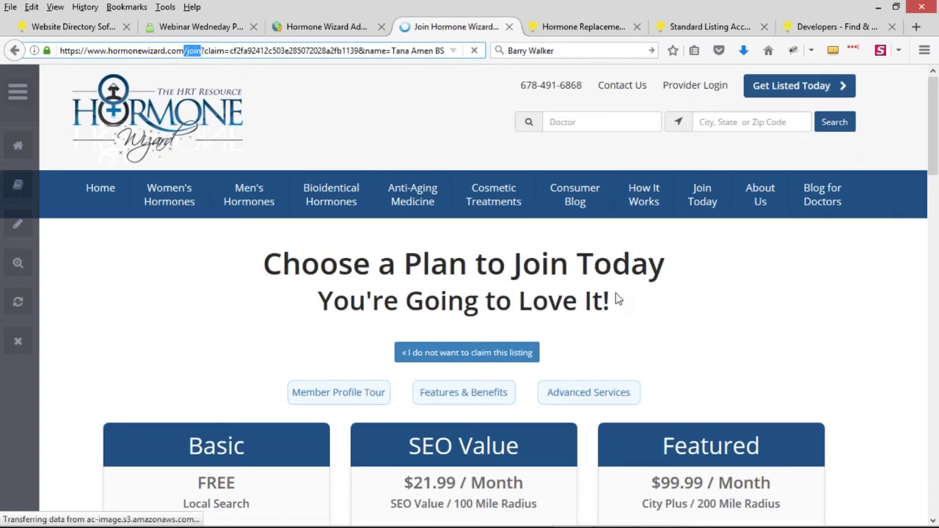
scroll(561, 297, "down", 5)
scroll(497, 256, "up", 3)
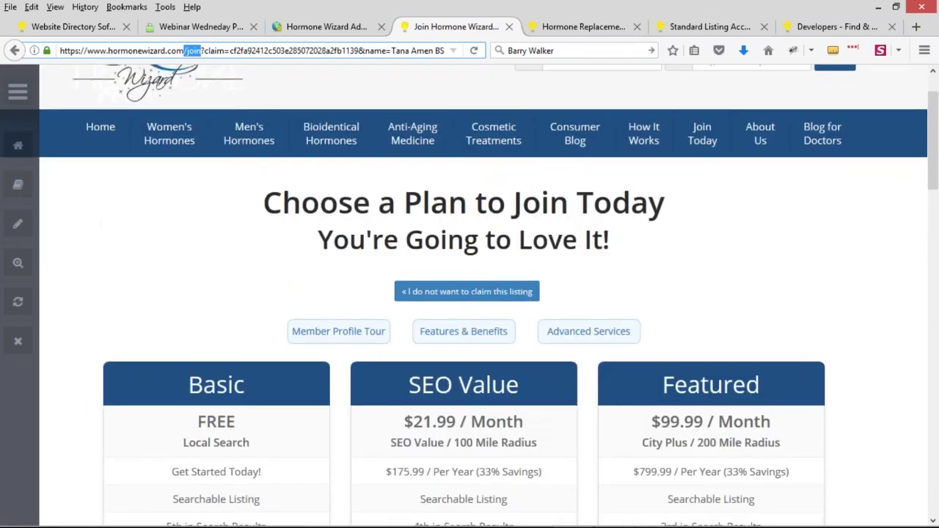
left_click(497, 255)
scroll(496, 255, "up", 1)
scroll(408, 278, "down", 2)
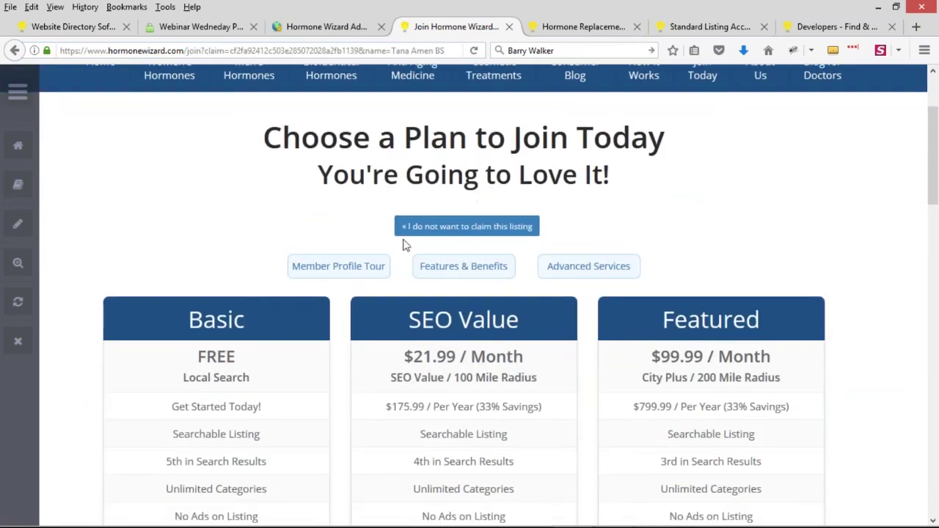
scroll(429, 195, "down", 2)
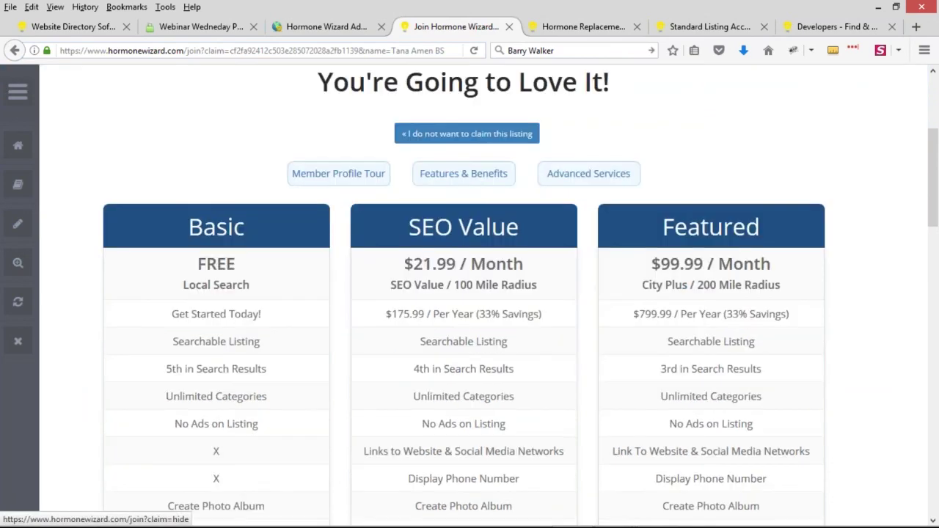
scroll(482, 199, "down", 9)
Step: Start an SEO Value listing, type 'ss' as the email, and highlight the invalid-email error
left_click(481, 344)
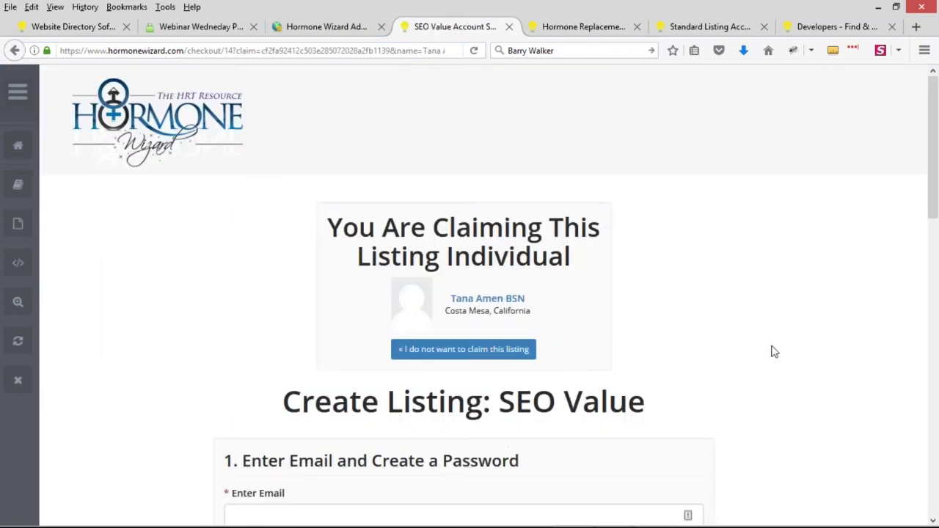
scroll(743, 349, "down", 4)
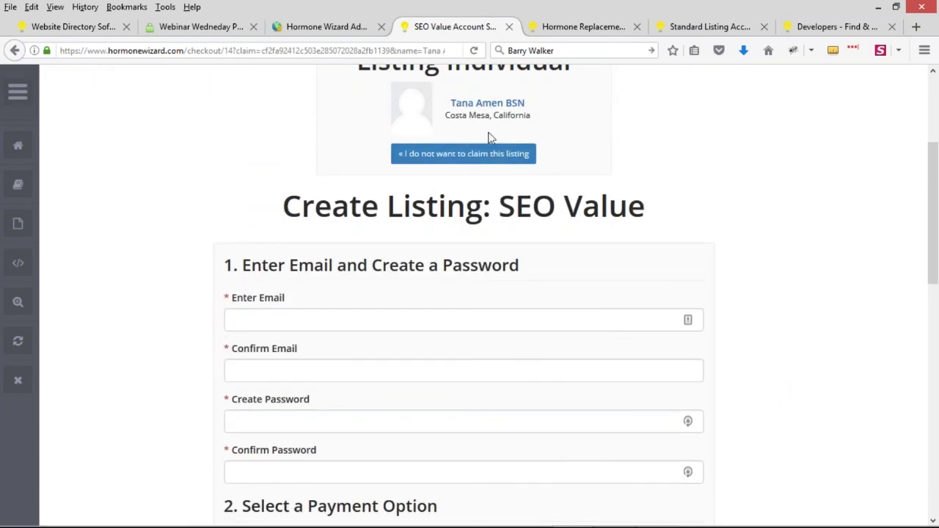
left_click(604, 320)
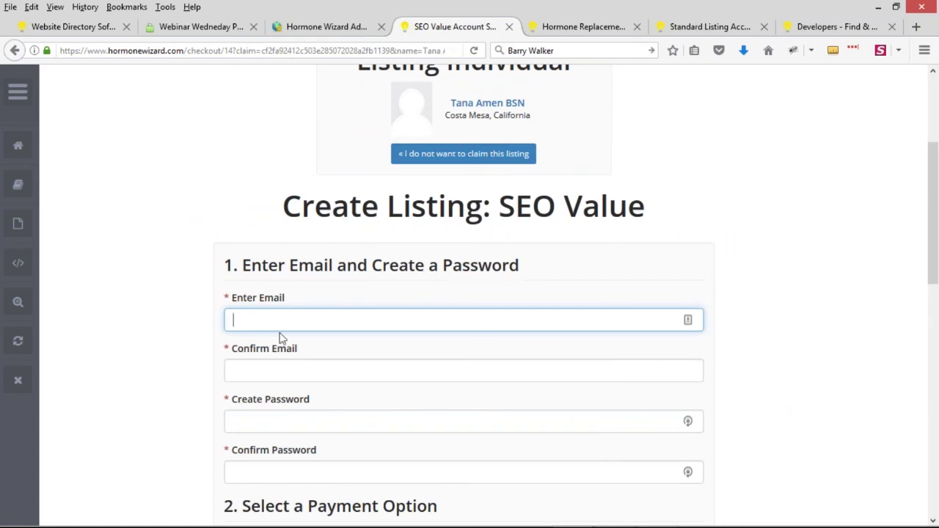
type("ss")
left_click_drag(228, 350, 387, 354)
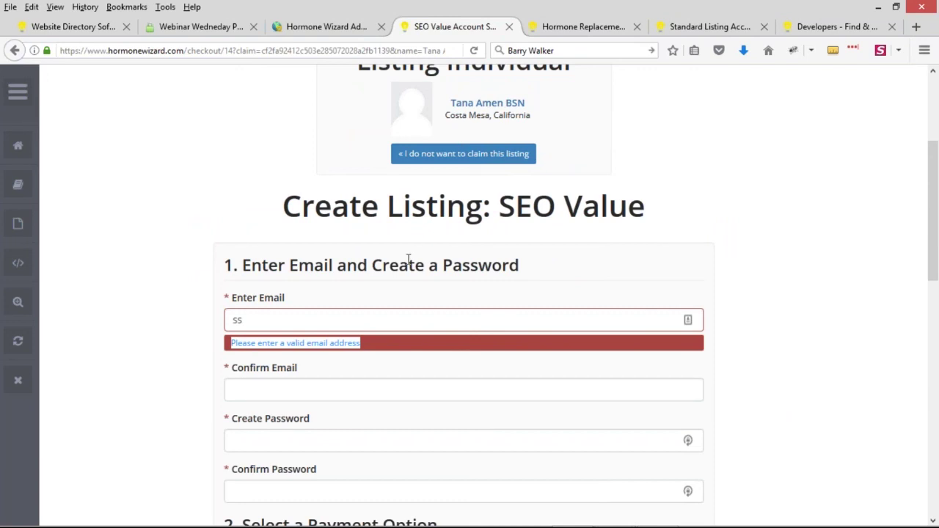
Step: Open the admin's Form Manager, glance back at the SEO Value checkout, then return to the admin
left_click(331, 33)
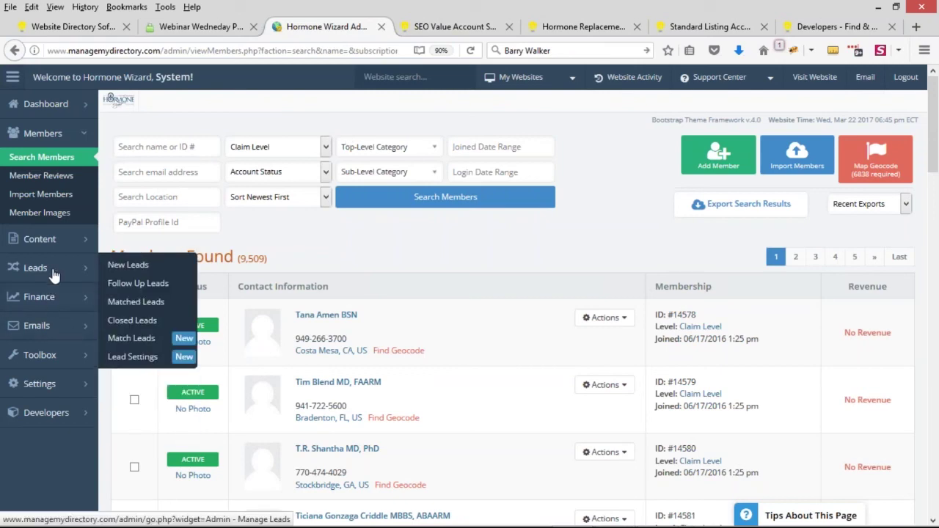
mouse_move(60, 357)
left_click(142, 415)
left_click(408, 29)
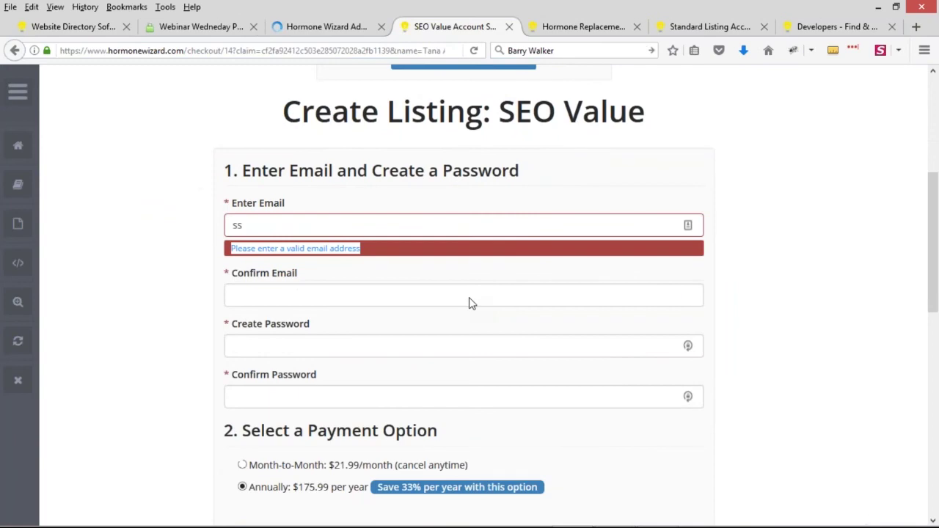
scroll(472, 303, "down", 4)
scroll(448, 341, "up", 5)
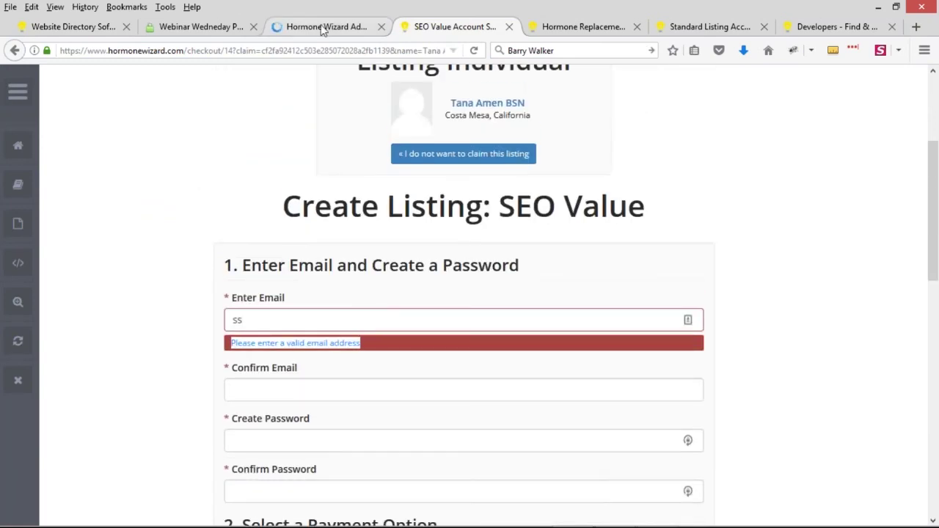
left_click(321, 27)
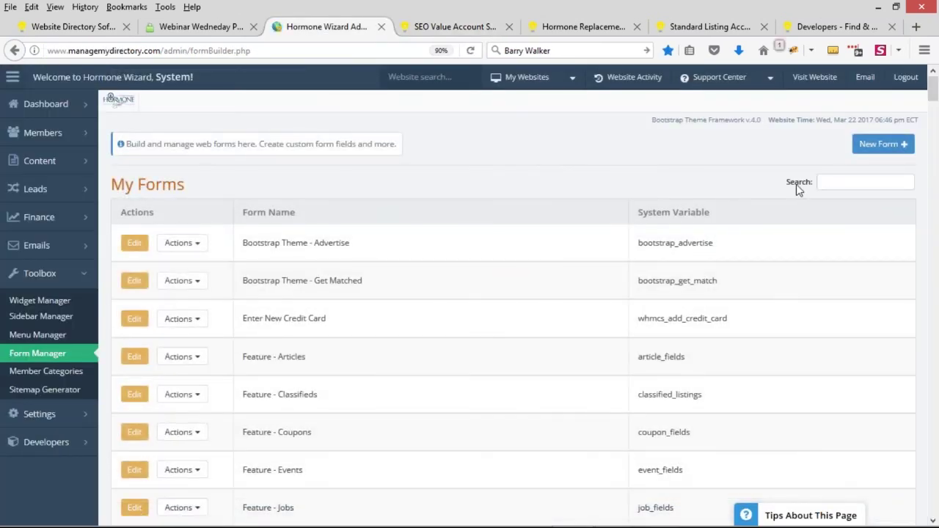
Step: Search the Form Manager for 'paid' and open WHMCS - Paid Signup for editing
type("paid")
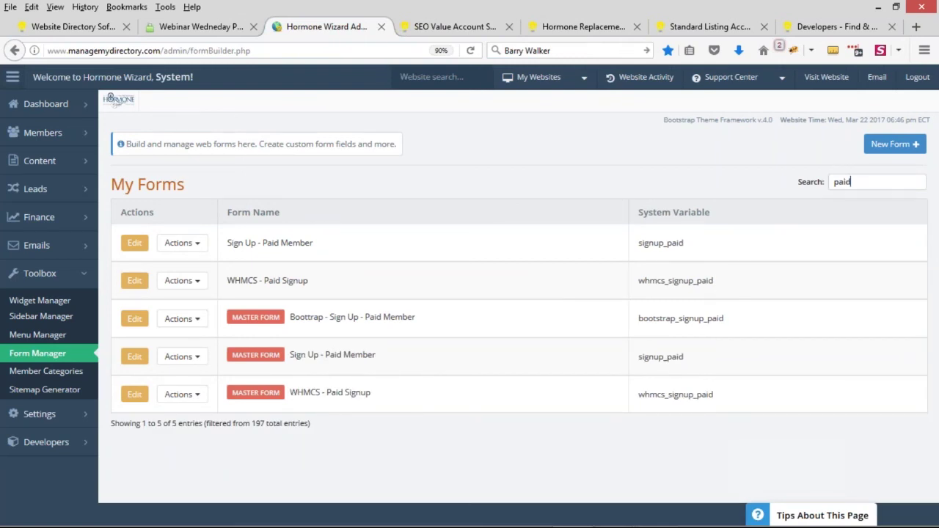
left_click(132, 283)
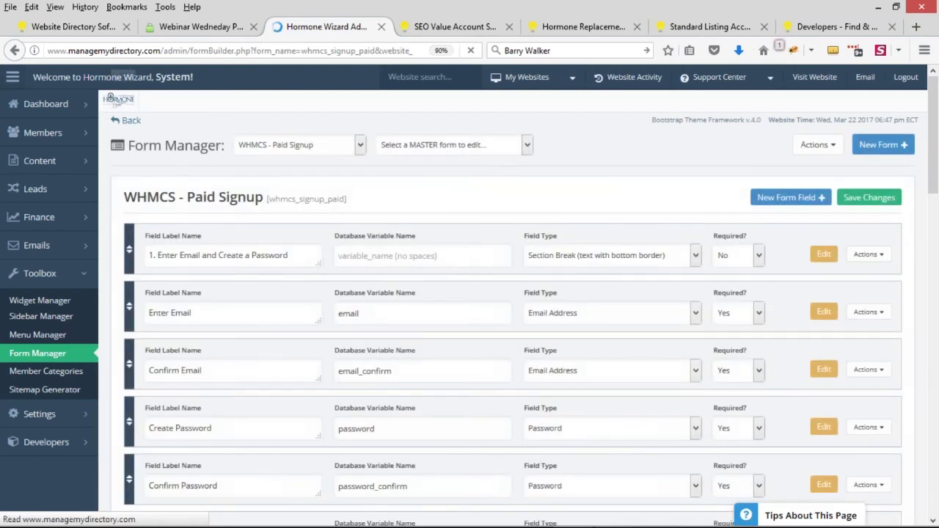
scroll(248, 270, "down", 2)
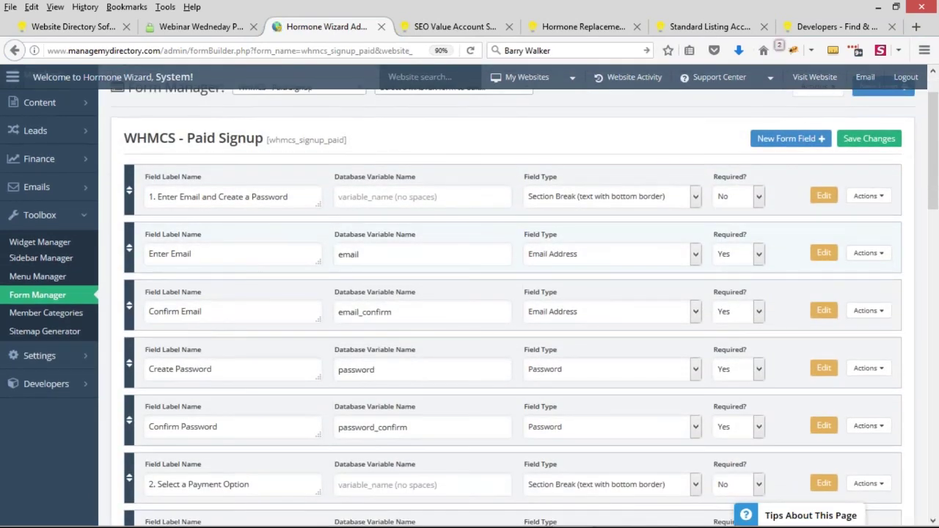
Step: On the Enter Email field, turn off Check Database if Unique, clear its validation URL, and save
mouse_move(885, 258)
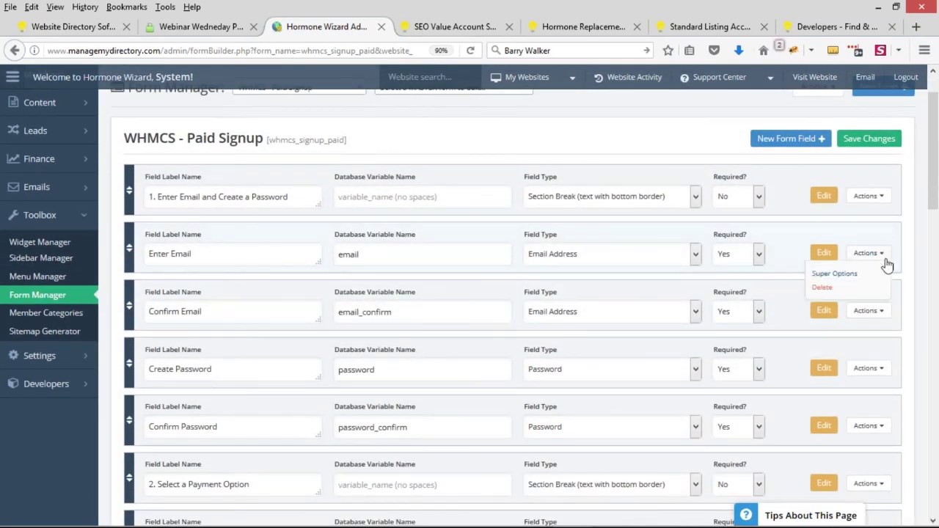
left_click(840, 278)
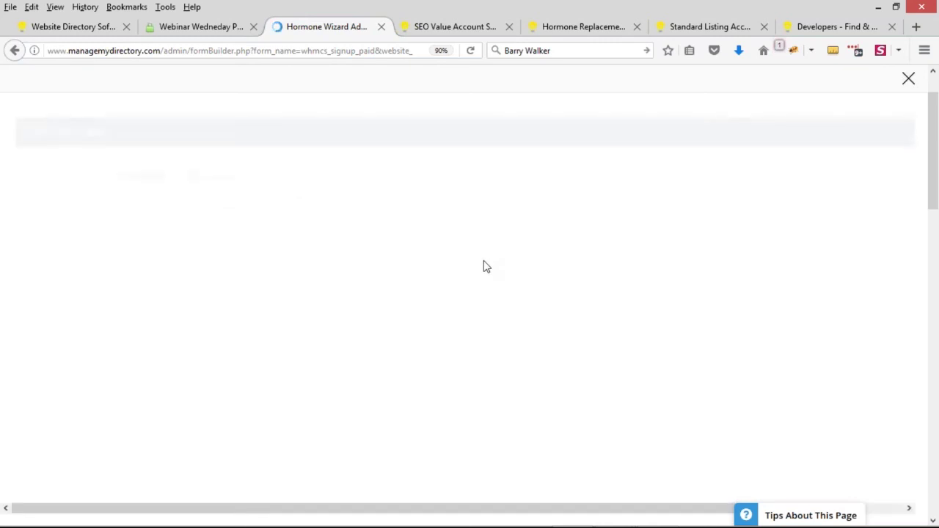
scroll(92, 303, "down", 15)
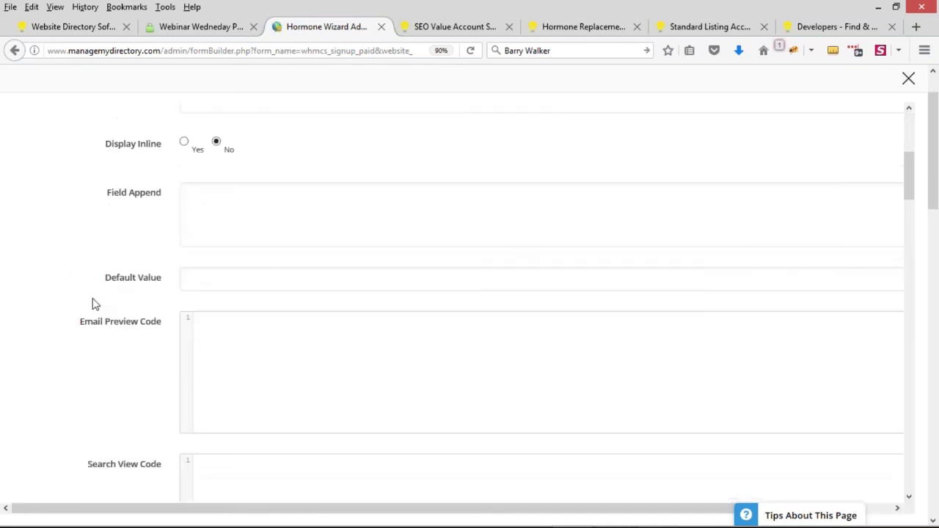
scroll(129, 304, "down", 10)
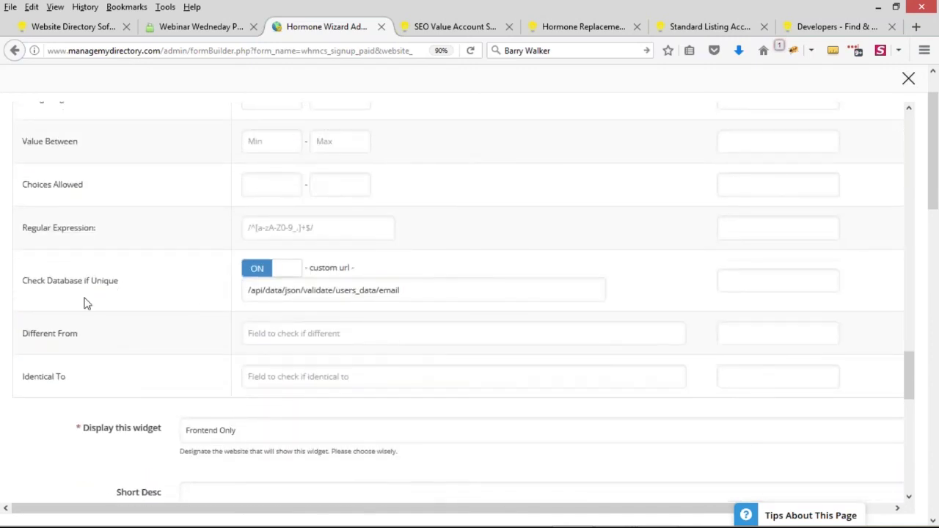
left_click_drag(21, 281, 117, 281)
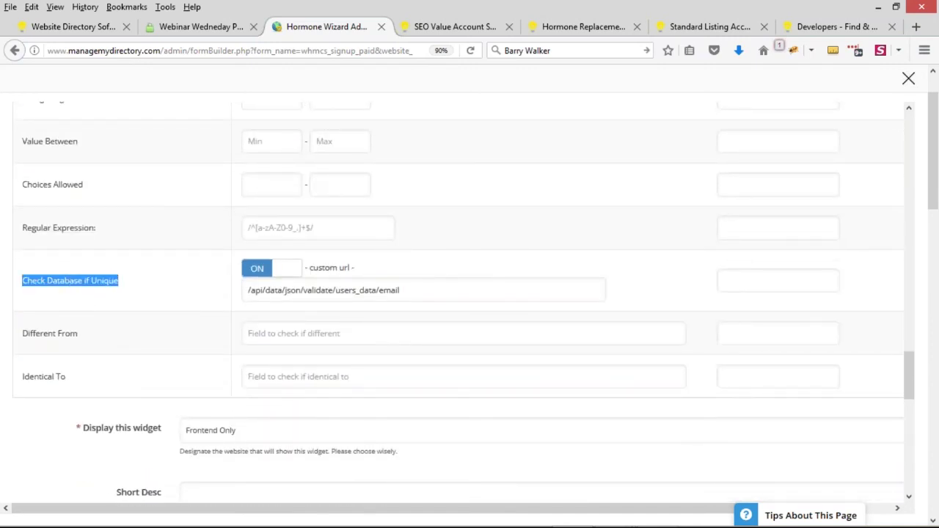
left_click_drag(22, 281, 119, 284)
left_click(262, 270)
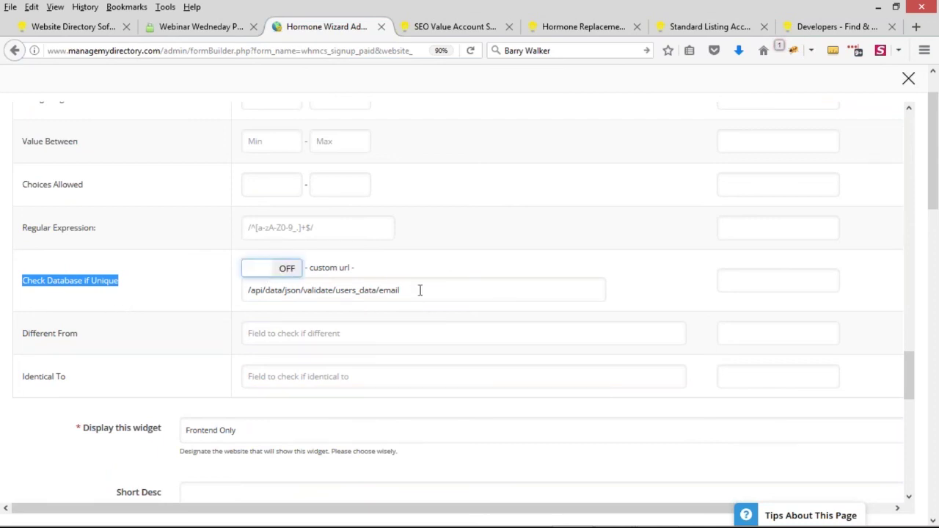
left_click_drag(420, 290, 184, 299)
key("BackSpace")
scroll(414, 298, "down", 9)
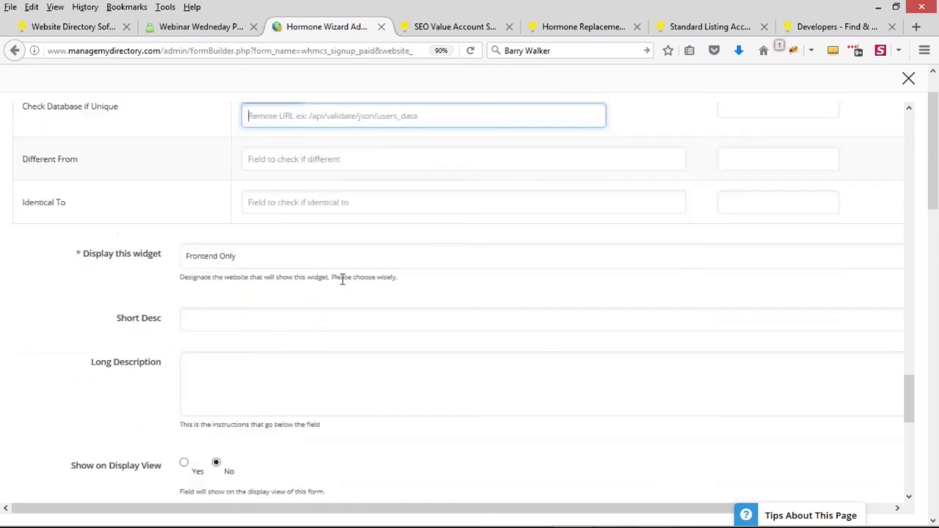
left_click(221, 447)
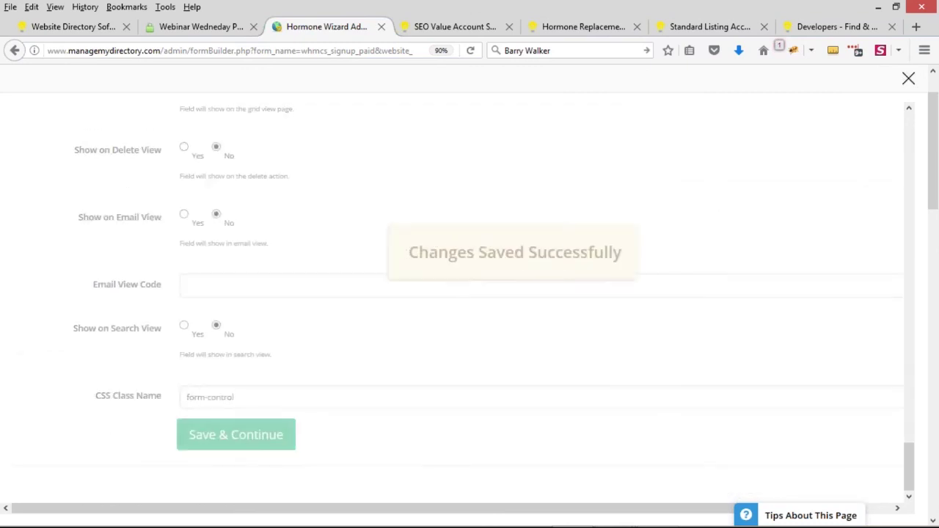
Step: Save the email field settings again, close the editor, and load the Sign Up - Paid Member form
scroll(436, 347, "up", 15)
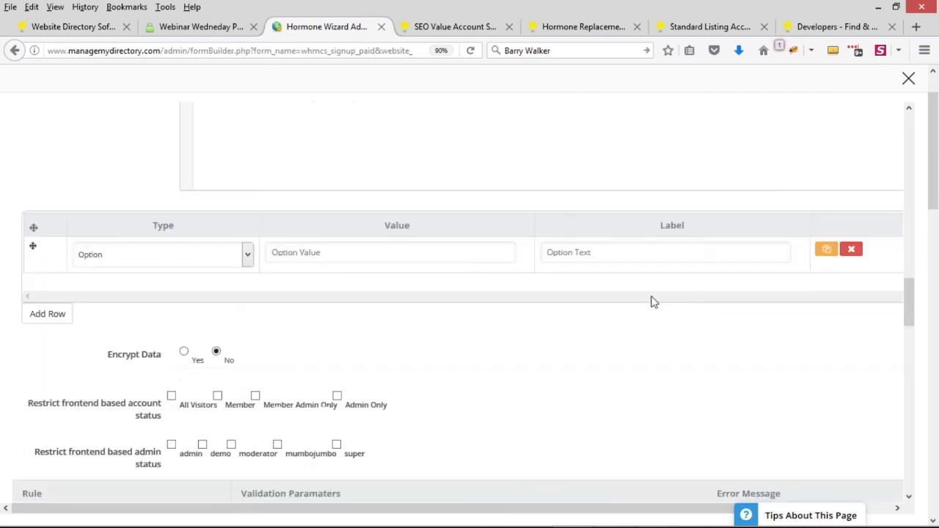
scroll(788, 213, "up", 4)
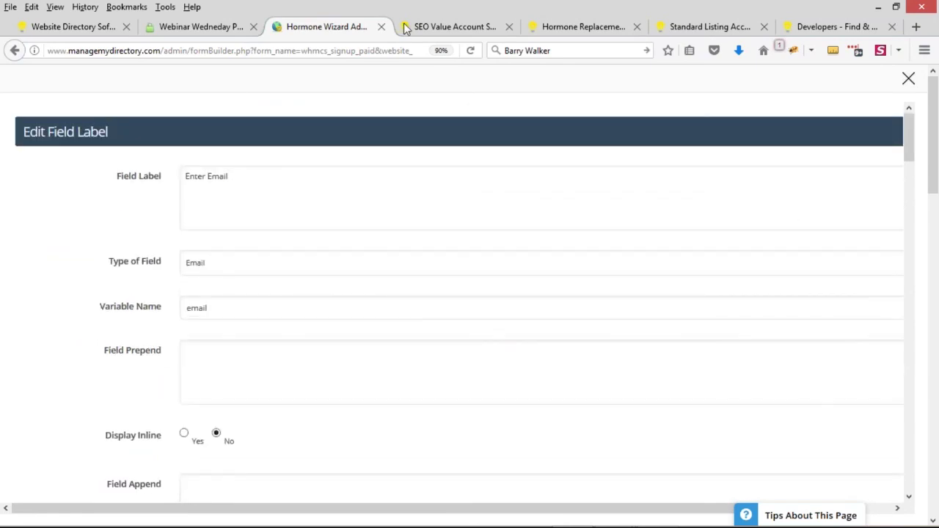
scroll(452, 294, "down", 8)
scroll(370, 375, "down", 12)
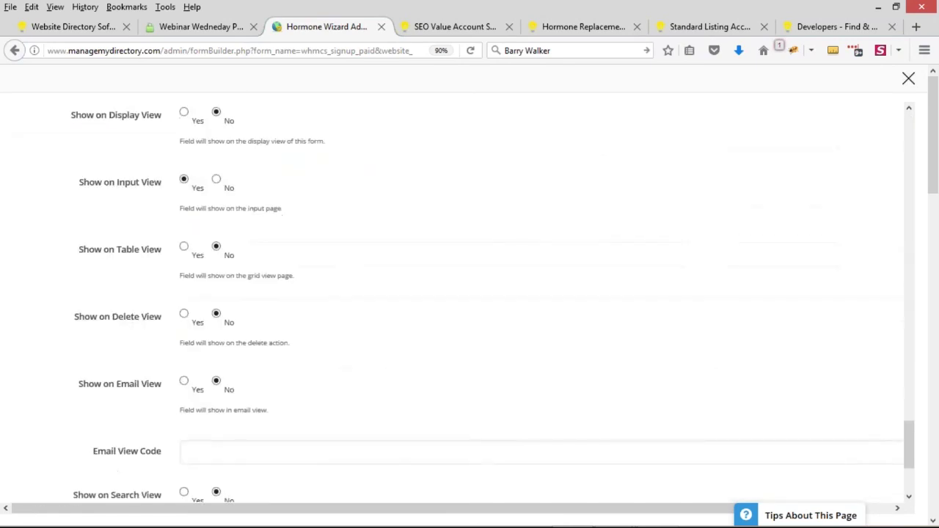
left_click(229, 443)
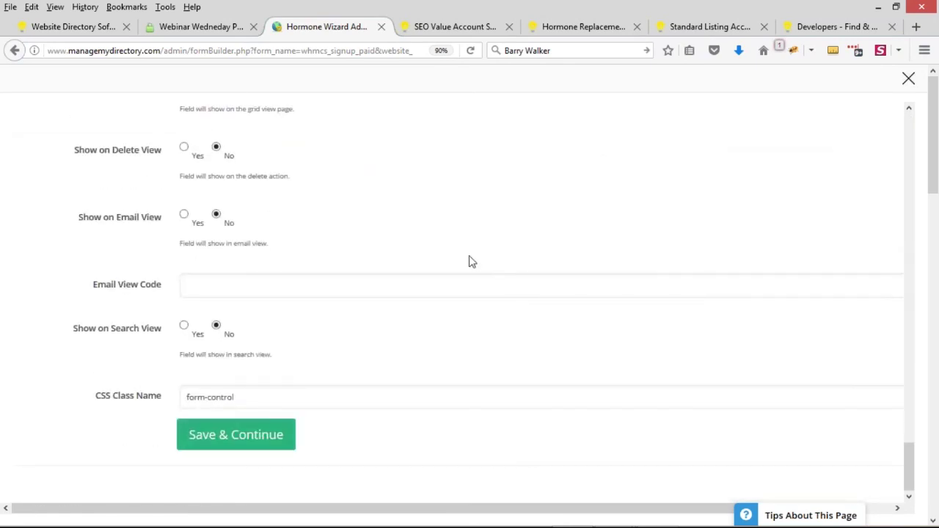
left_click(908, 81)
left_click(318, 152)
left_click(273, 182)
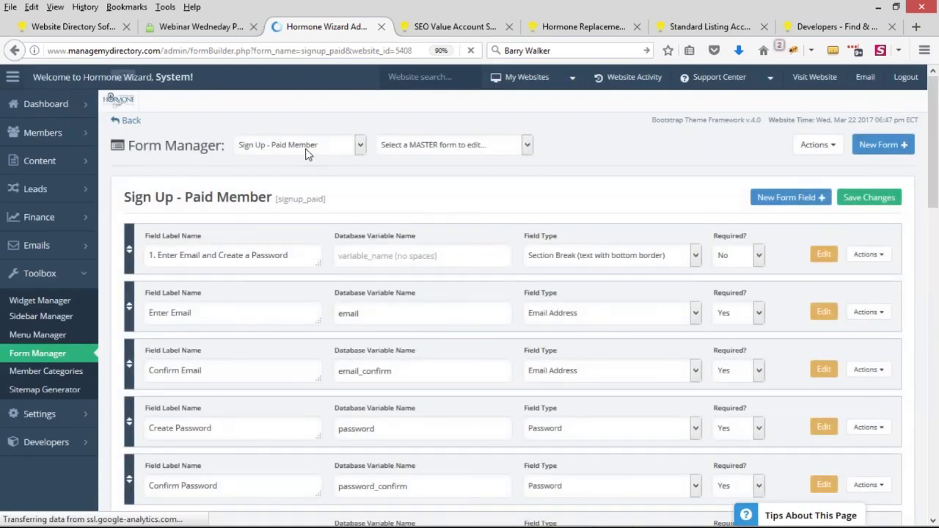
Step: Load the Sign Up - Free Member form and edit its Enter Email field
left_click(300, 147)
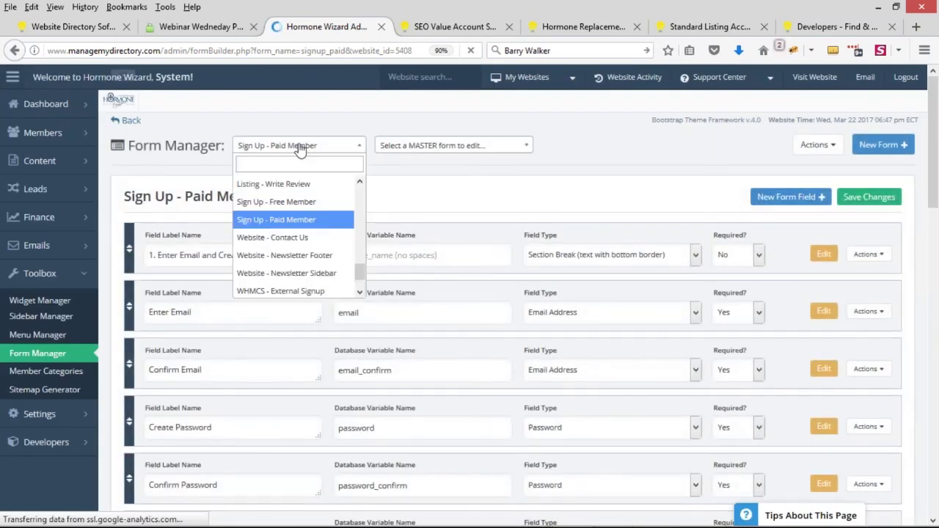
left_click(291, 207)
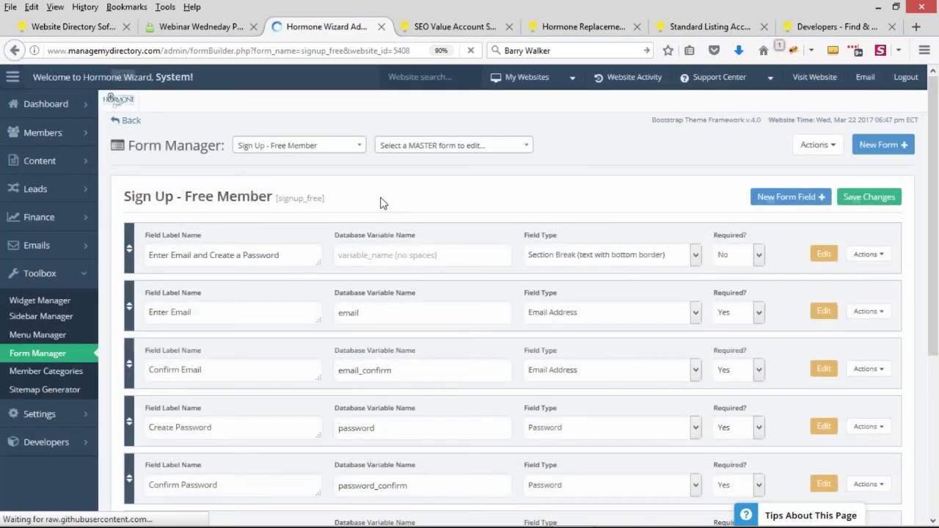
left_click(868, 311)
left_click(825, 330)
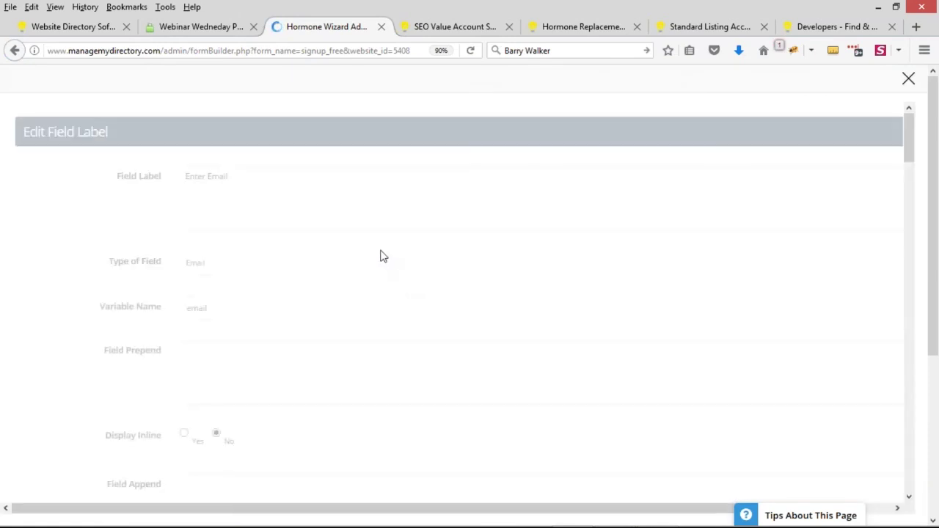
scroll(380, 255, "down", 10)
scroll(384, 242, "down", 15)
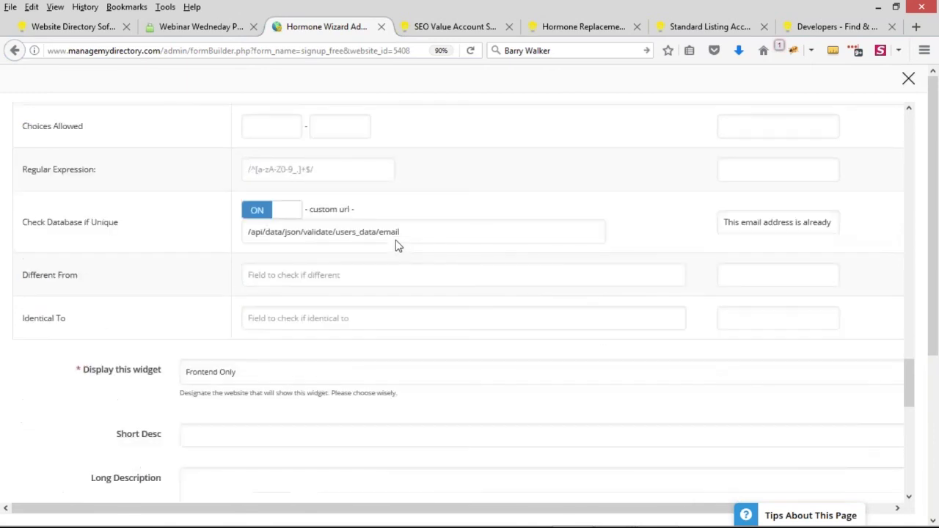
Step: Switch Check Database if Unique off, delete the custom URL, save, and view the live Hormone Wizard site
left_click(262, 210)
left_click_drag(433, 231, 235, 233)
key("BackSpace")
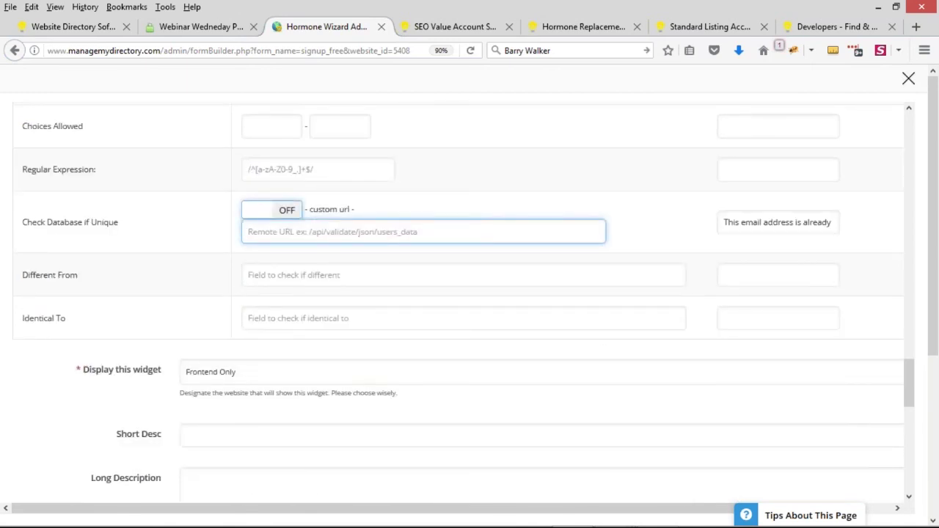
scroll(311, 250, "down", 10)
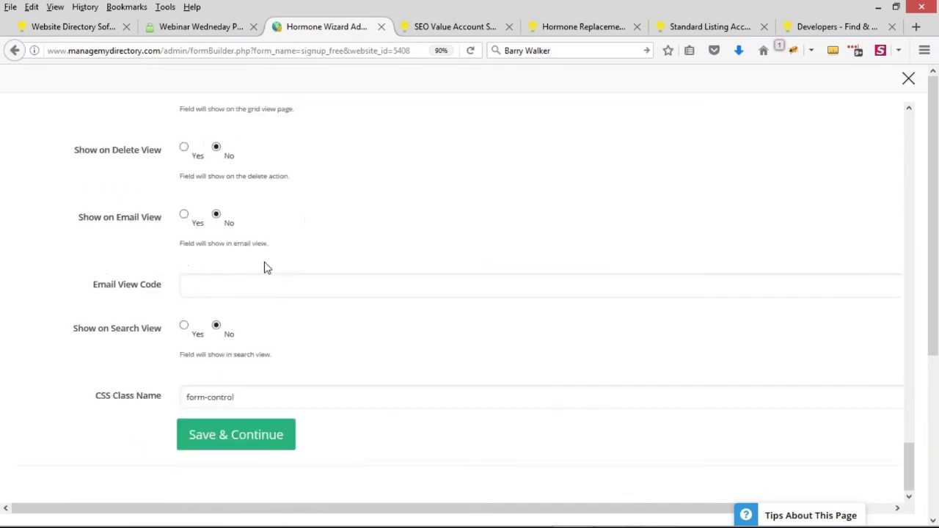
left_click(242, 435)
left_click(591, 26)
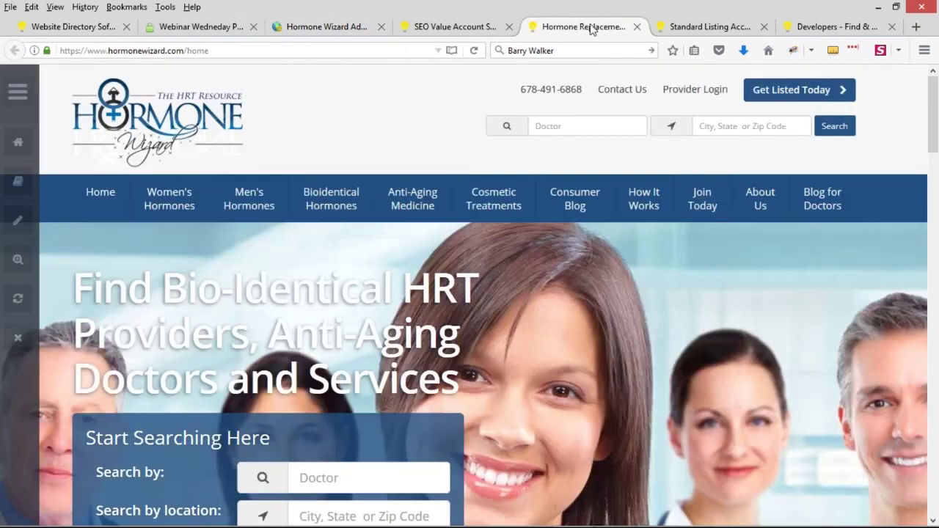
Step: Open View All Add-Ons on the Brilliant Directories site and scroll through the add-on cards
left_click(34, 28)
mouse_move(522, 154)
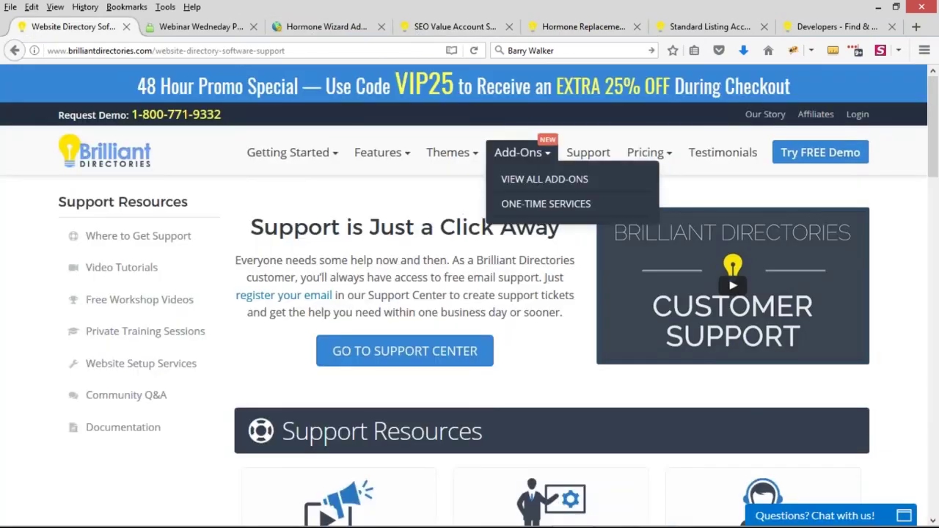
left_click(531, 181)
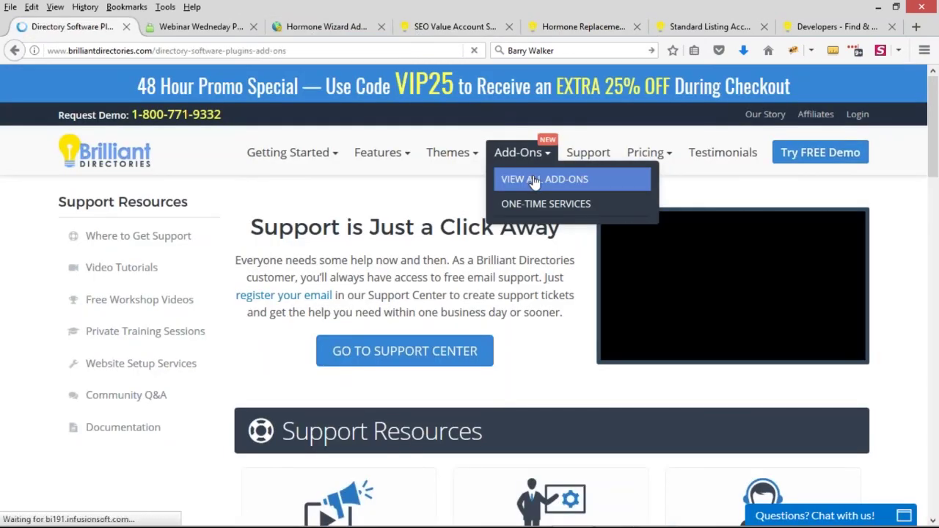
scroll(494, 267, "down", 10)
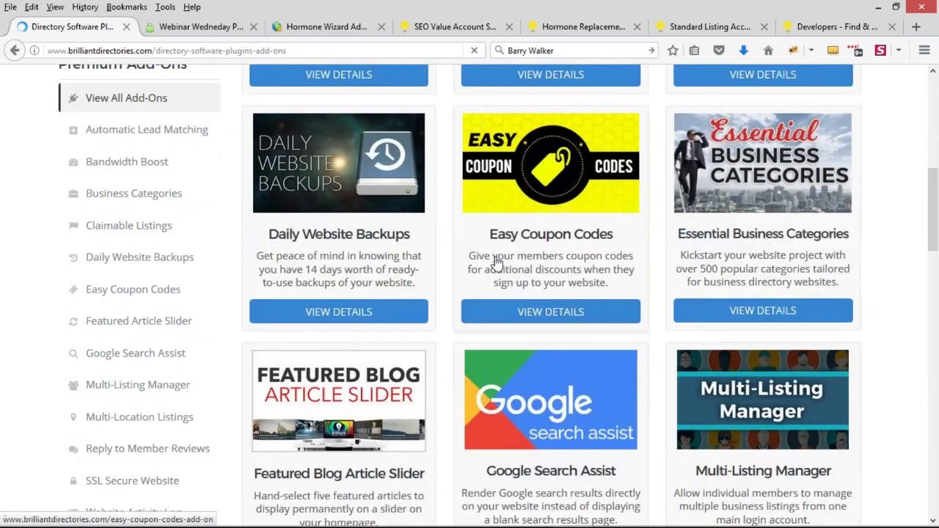
scroll(550, 221, "down", 4)
scroll(550, 272, "up", 5)
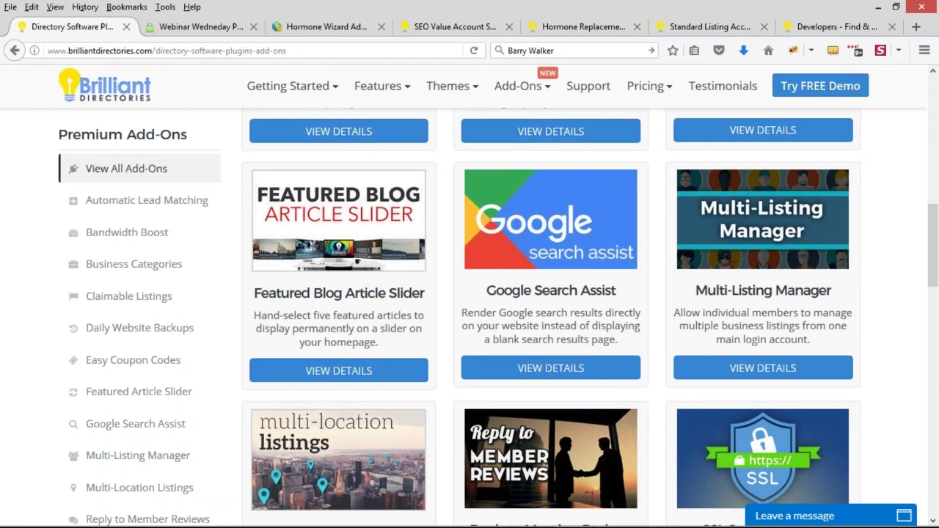
Step: From the Hormone Wizard homepage, go to the join page and start an SEO Value listing checkout
left_click(576, 26)
left_click(791, 90)
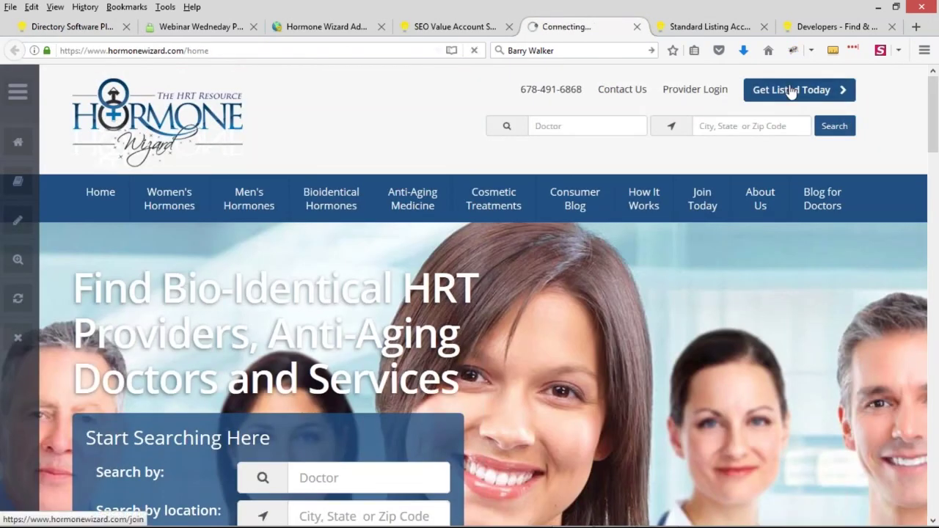
scroll(755, 252, "down", 5)
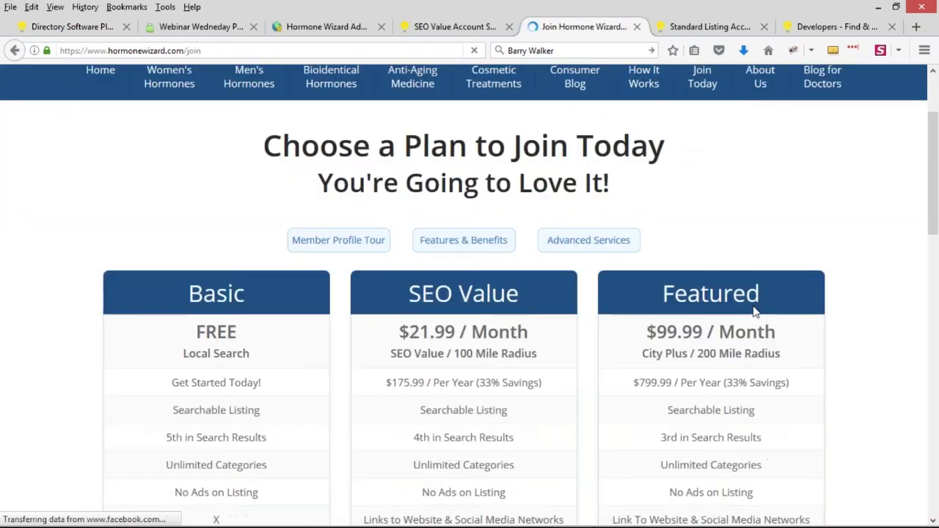
scroll(693, 313, "down", 3)
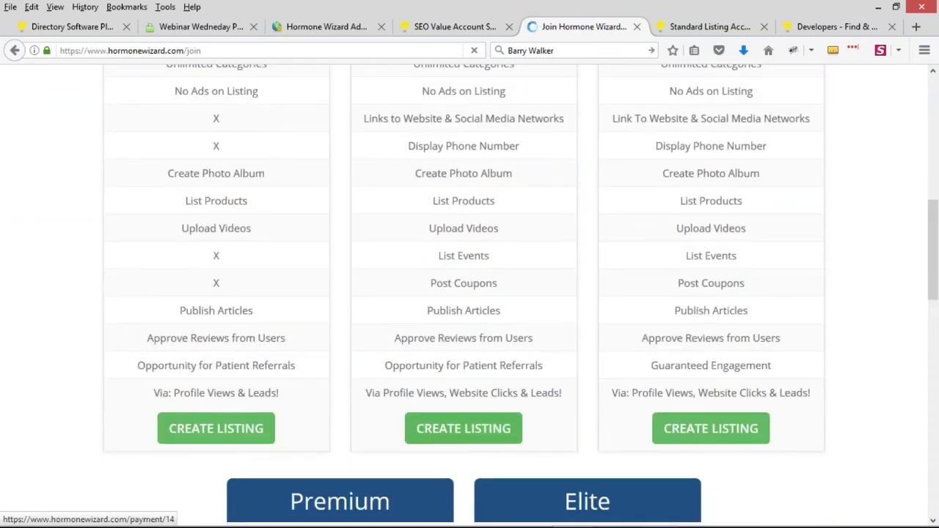
left_click(708, 429)
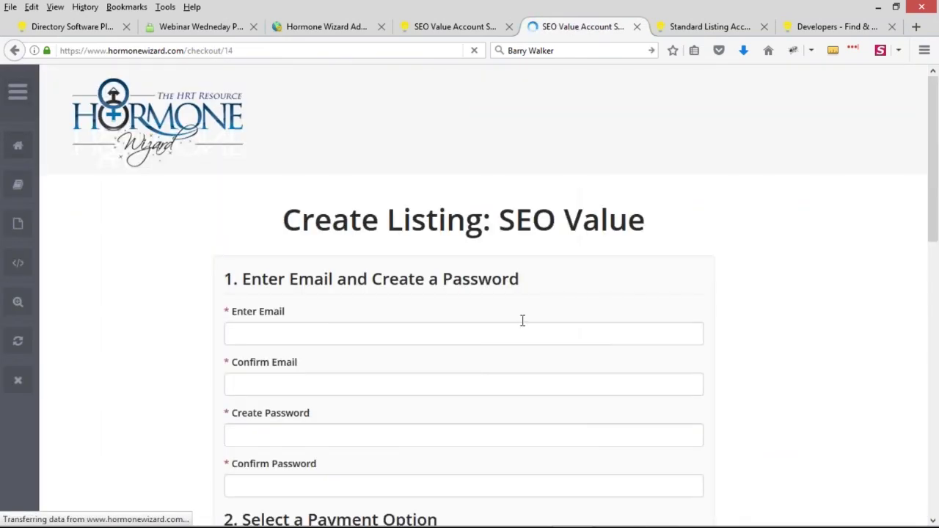
scroll(522, 320, "down", 1)
scroll(582, 289, "down", 3)
scroll(660, 307, "up", 2)
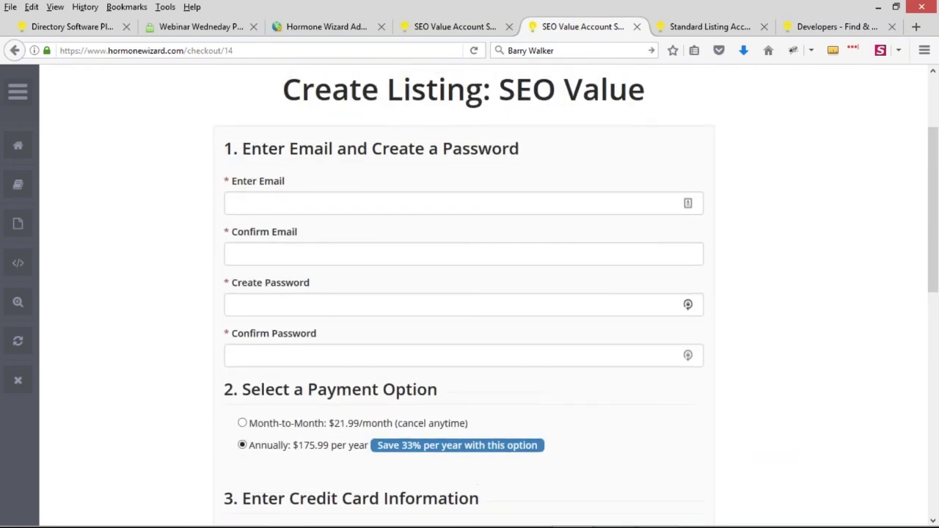
scroll(662, 302, "up", 1)
scroll(331, 338, "up", 2)
left_click(331, 337)
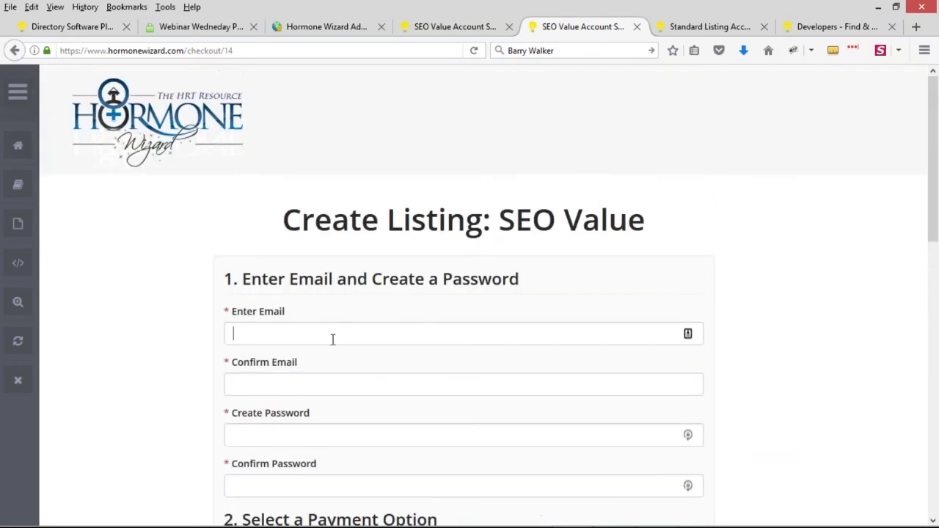
Step: Enter 'ghj' as the checkout email and highlight the resulting 'Please enter a valid email address' error
type("ghj")
left_click_drag(364, 362, 229, 361)
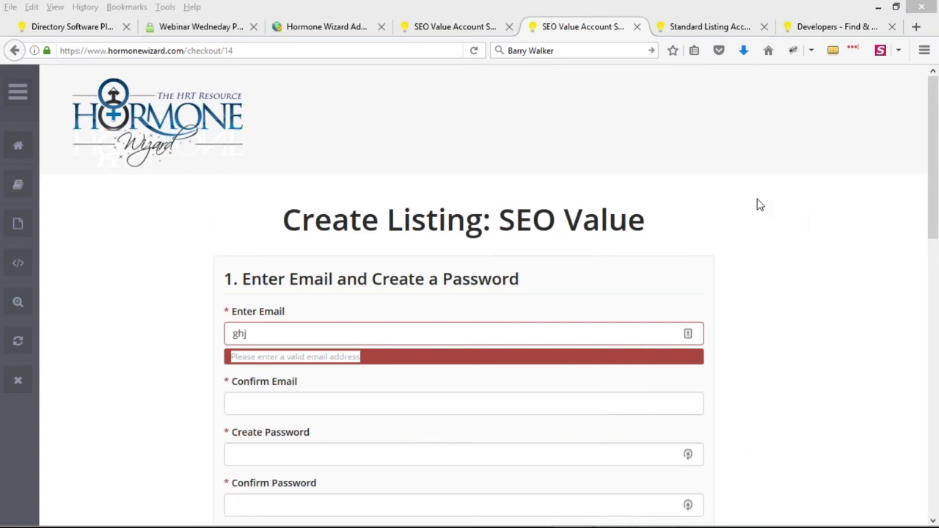
left_click(316, 331)
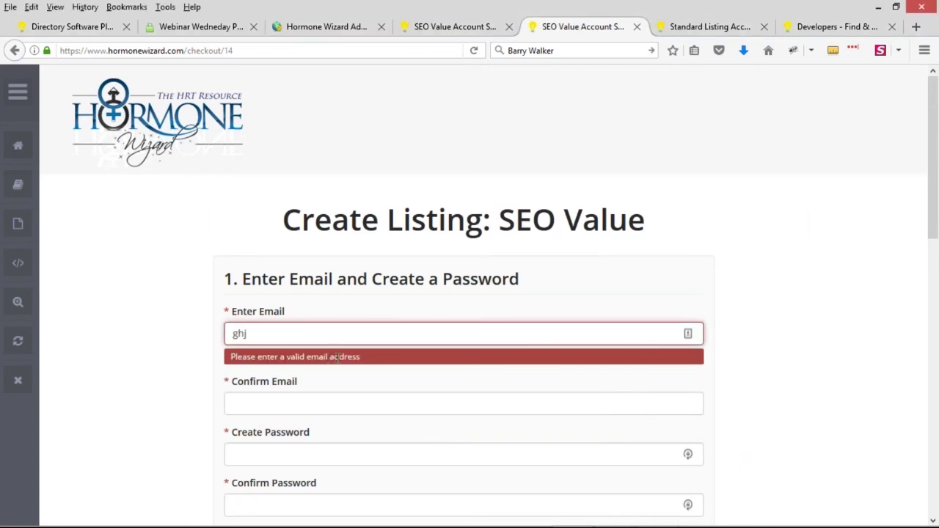
left_click_drag(361, 357, 233, 357)
left_click(246, 334)
left_click(314, 289)
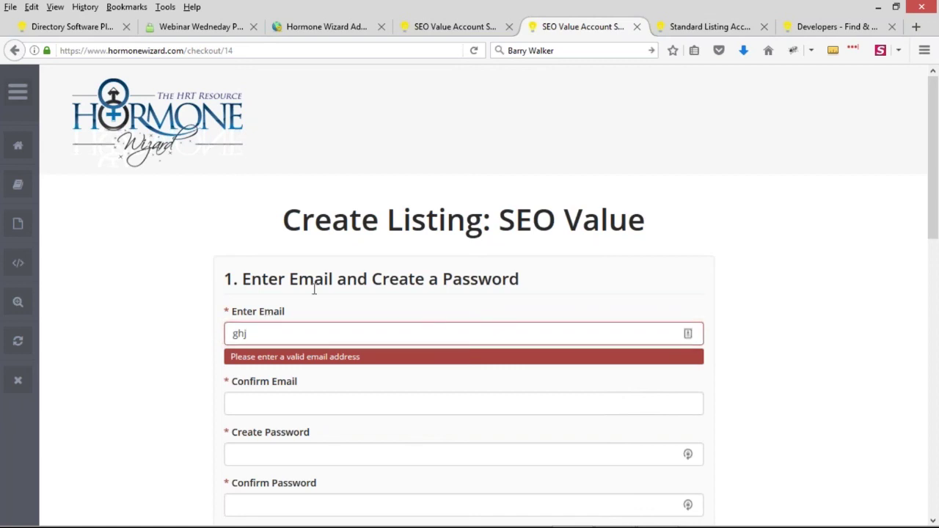
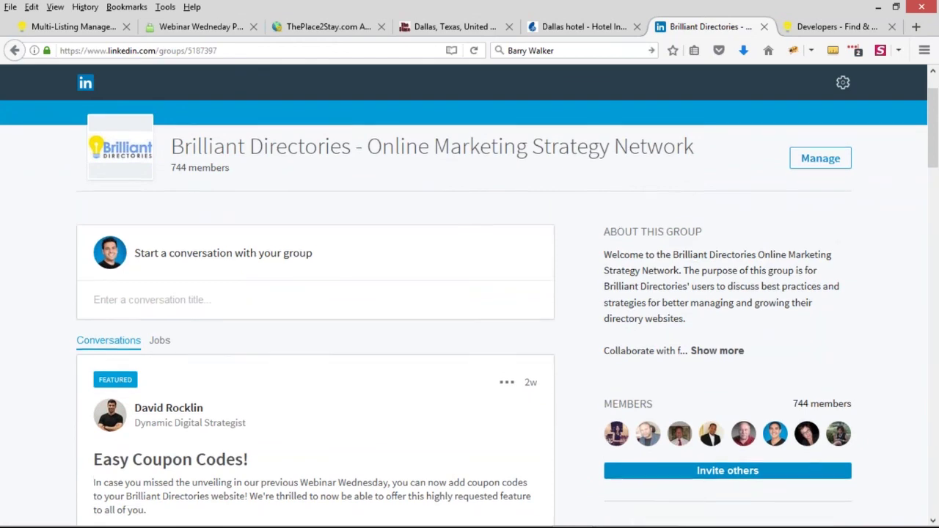
Step: Start a new conversation in the LinkedIn group and scroll through the group page
left_click(197, 359)
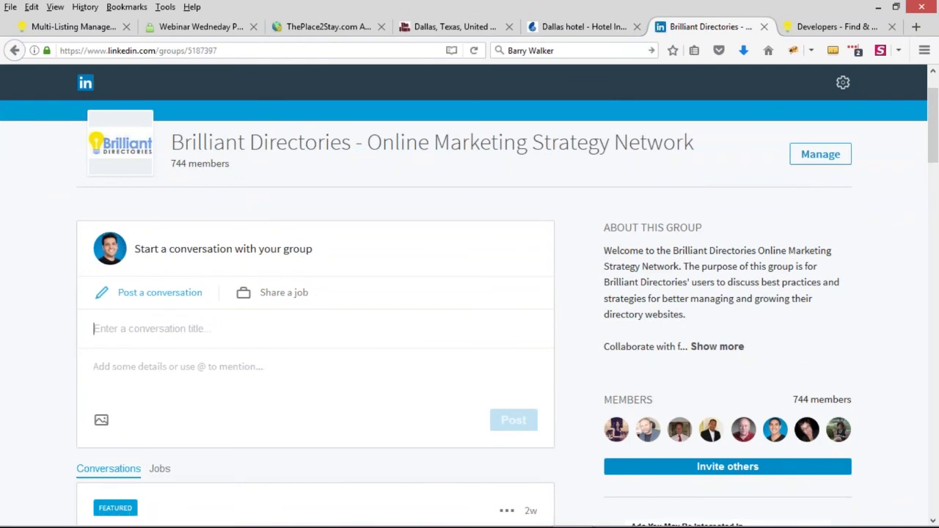
scroll(357, 336, "down", 2)
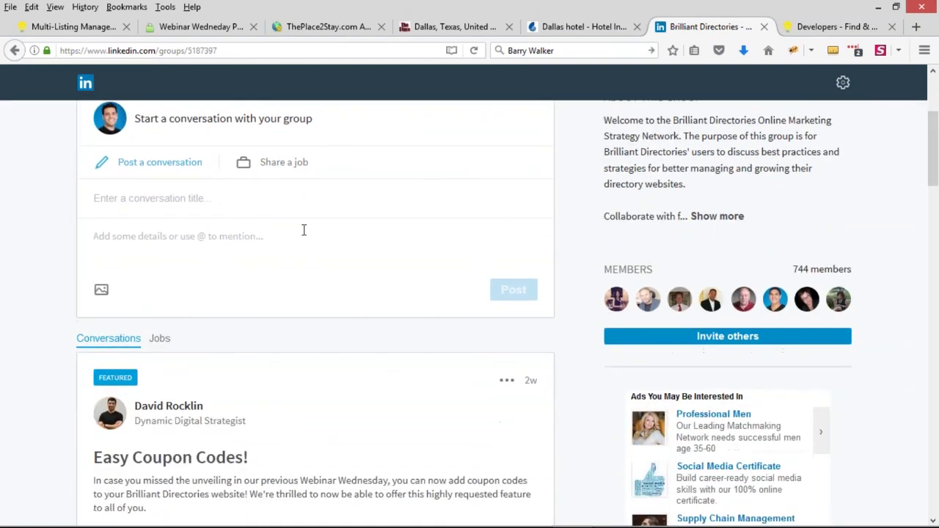
scroll(304, 230, "up", 2)
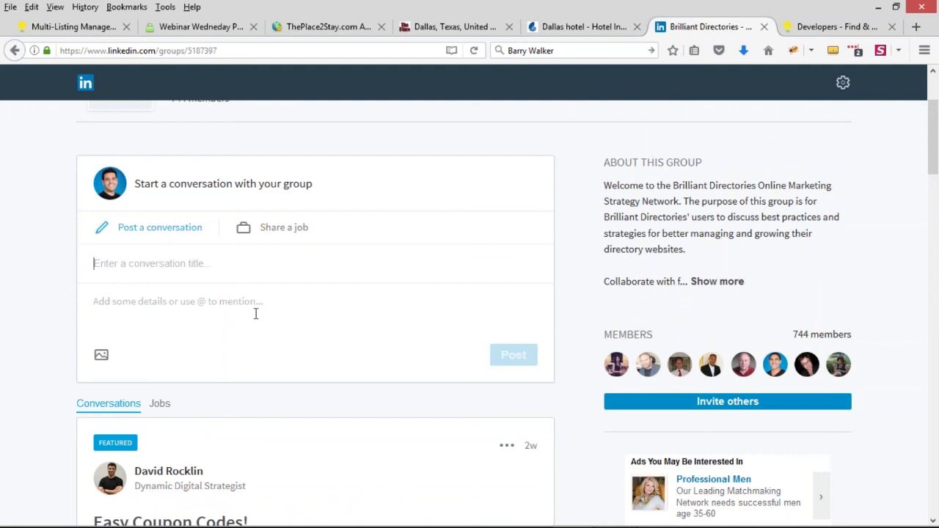
scroll(355, 324, "up", 1)
scroll(355, 324, "up", 3)
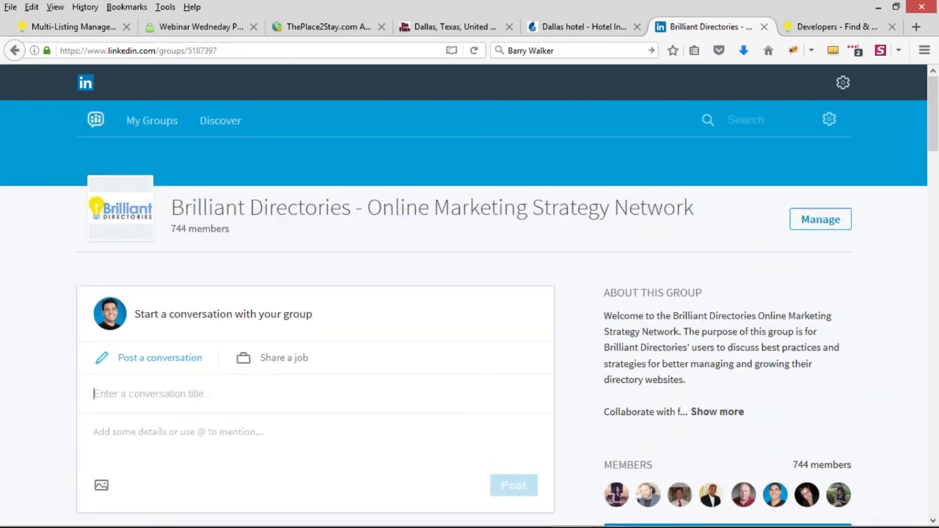
scroll(396, 335, "down", 2)
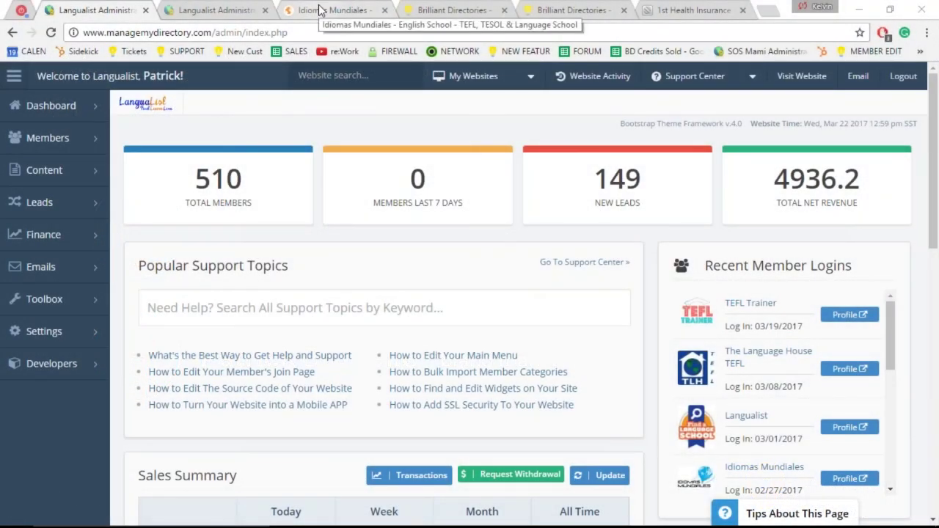
Step: Start a review of Idiomas Mundiales titled 'This scholl is awesome' with placeholder body text
left_click(320, 9)
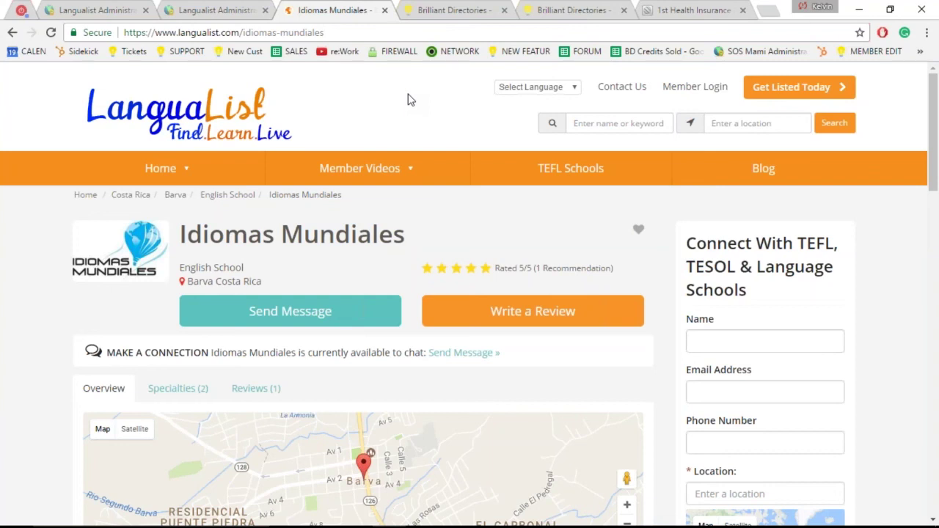
left_click(552, 315)
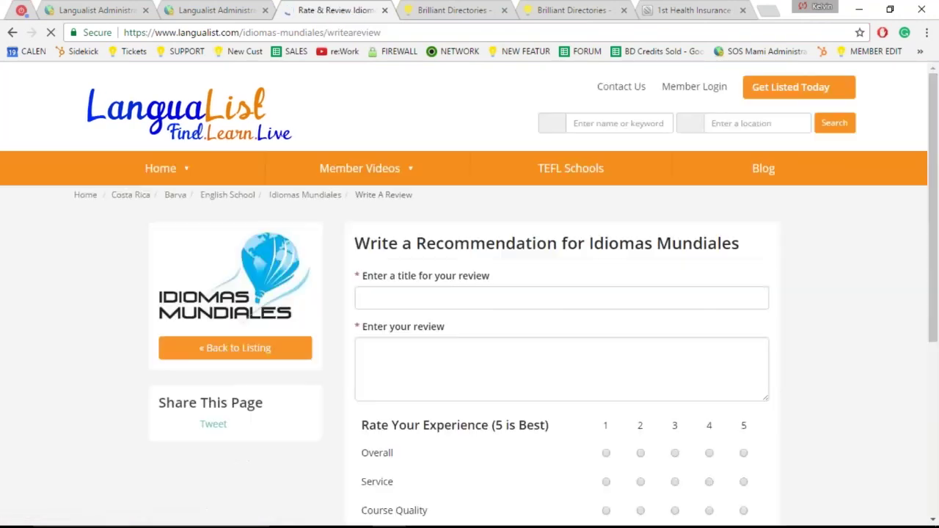
left_click(448, 304)
type("This scholl i")
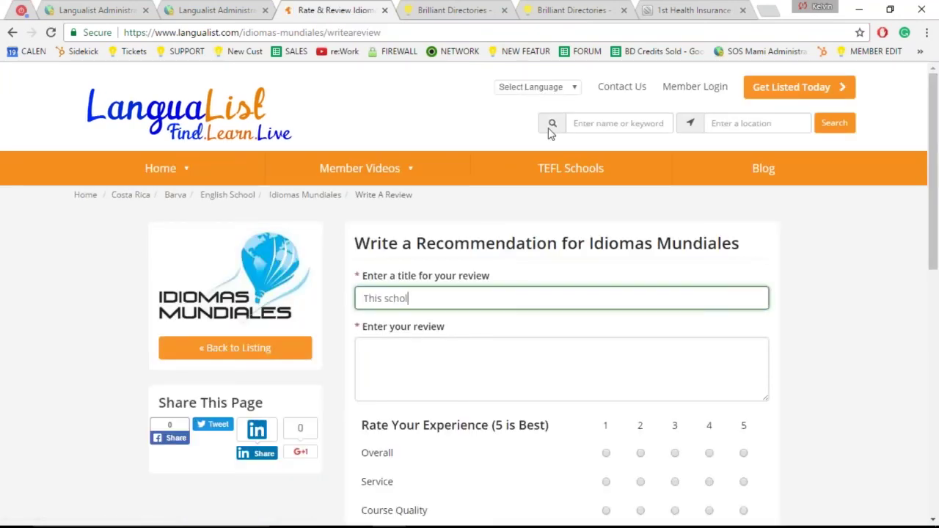
type("s awesome")
key("Tab")
type("sdlkfnsldnflsdnvlsdnlfkndsffd")
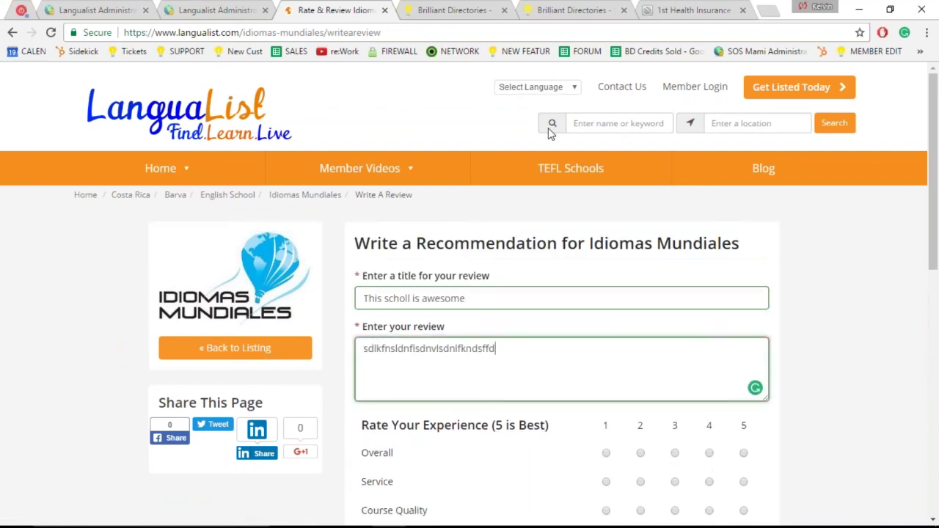
Step: Rate Overall, Service, Course Quality, Politeness, Teachers and Value 4 out of 5
scroll(739, 357, "down", 2)
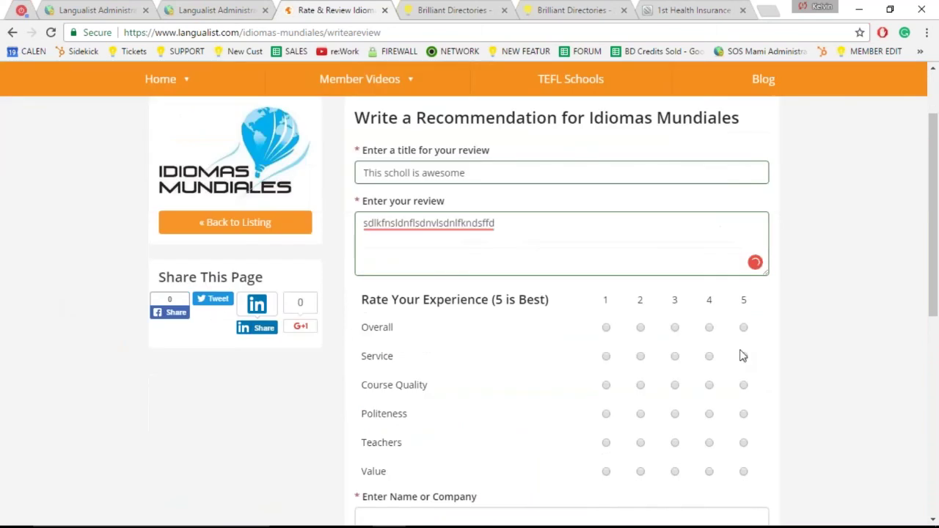
left_click(709, 327)
left_click(709, 357)
left_click(709, 385)
left_click(709, 415)
left_click(709, 443)
left_click(709, 471)
Step: Enter 'Test' as reviewer name plus an e-mail address, submit the review, and return to admin
scroll(73, 393, "down", 4)
left_click(452, 226)
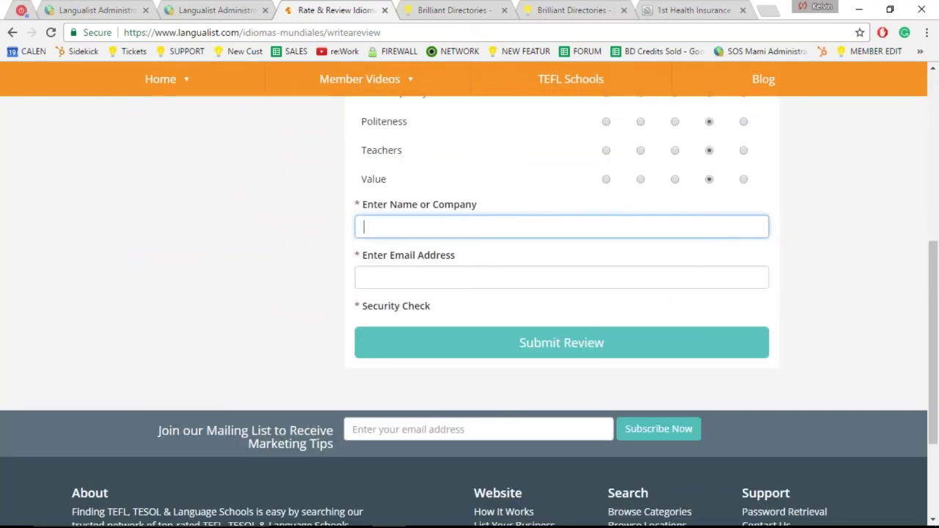
type("Test")
key("Tab")
type("q")
key("BackSpace")
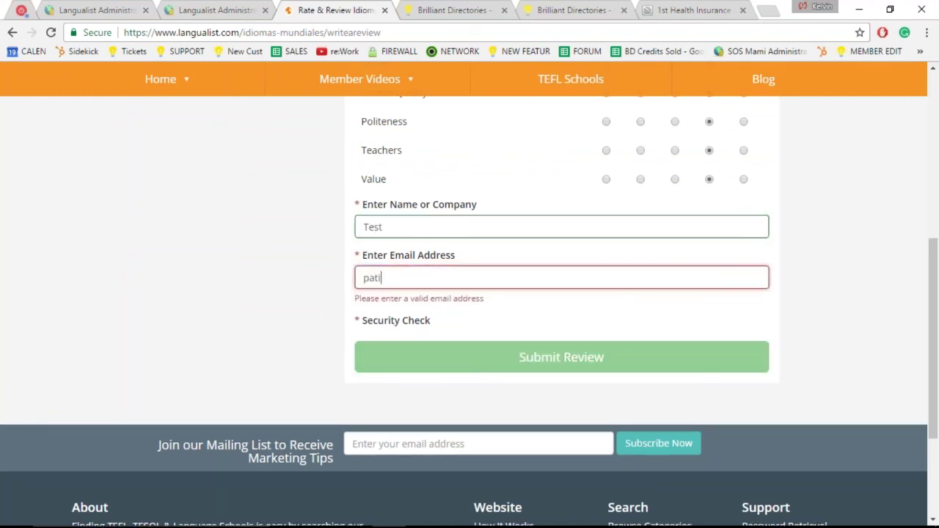
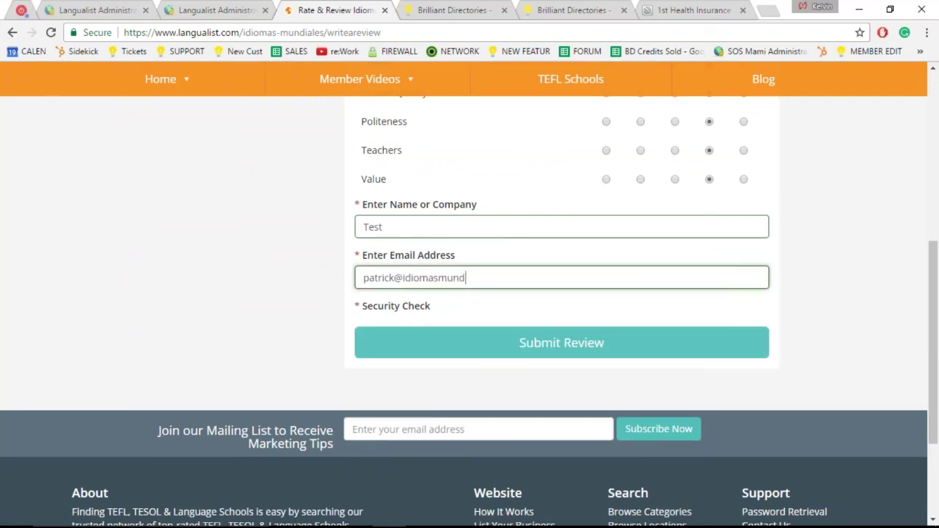
left_click(520, 354)
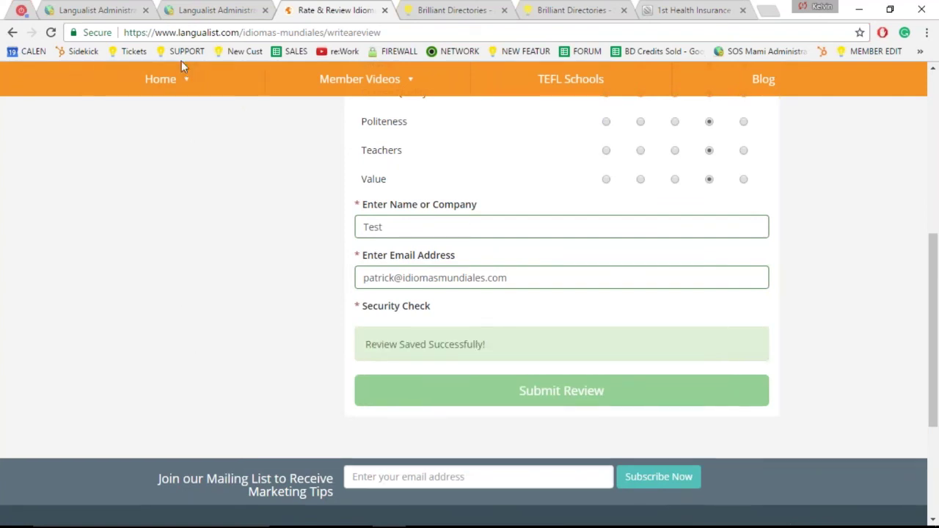
left_click(79, 11)
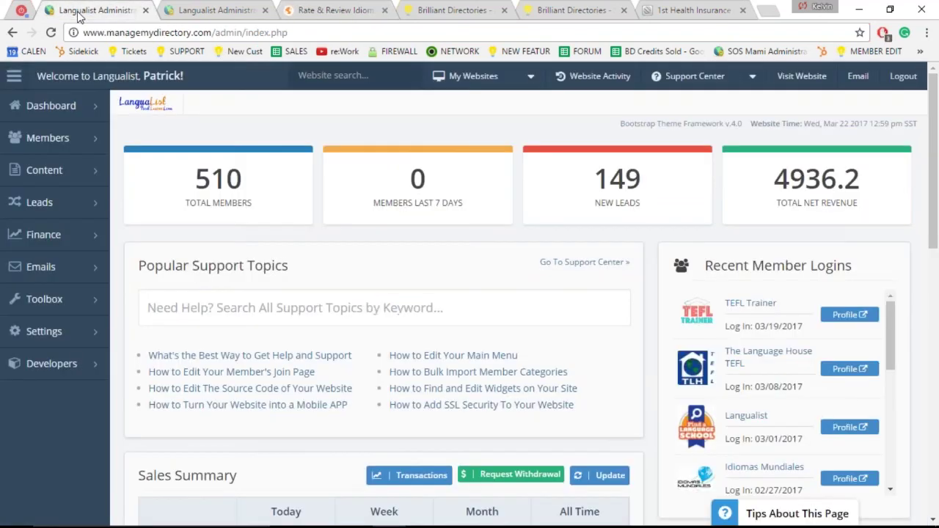
Step: Open the Member Reviews list and highlight the reviewer name 'Test' on review #54
left_click(189, 172)
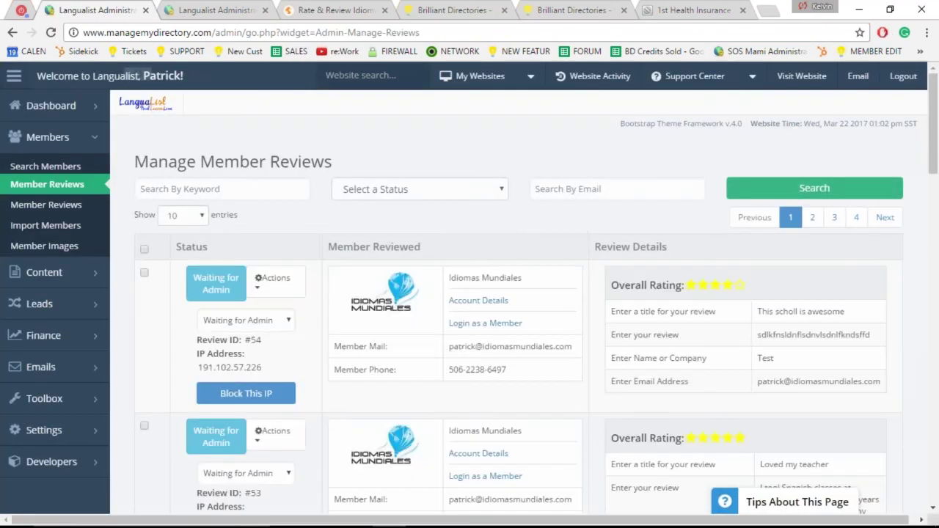
key("ctrl")
key("ctrl")
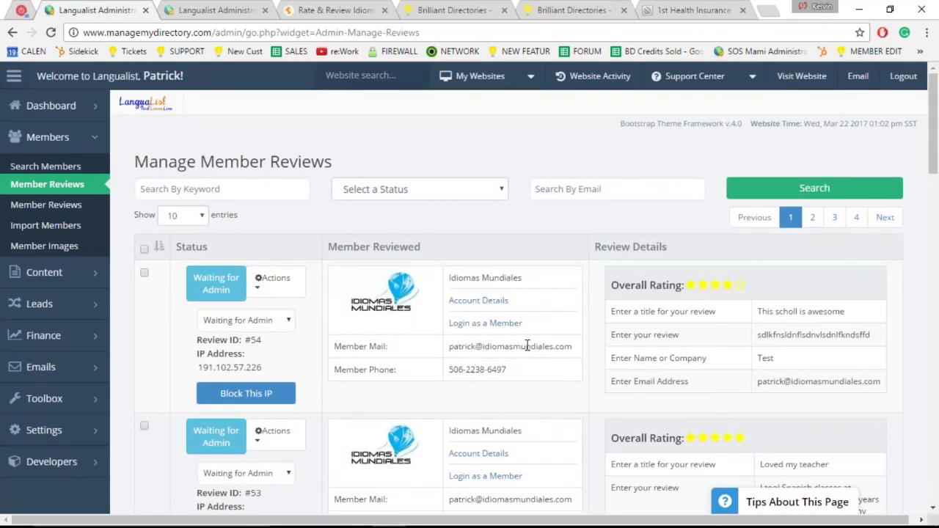
left_click_drag(784, 359, 758, 357)
key("ctrl")
key("ctrl")
key("ctrl")
key("ctrl")
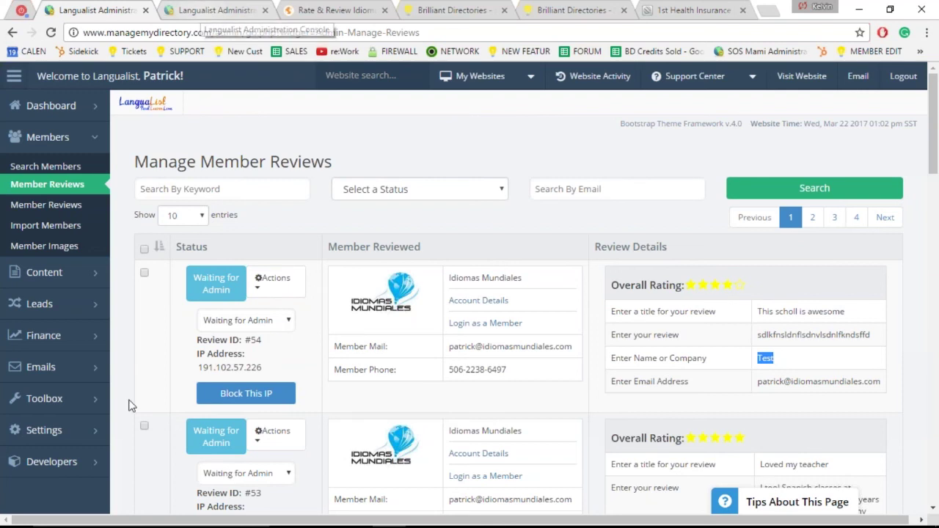
Step: Open Finance > Manage Products in a new tab and switch to it
mouse_move(88, 336)
middle_click(183, 332)
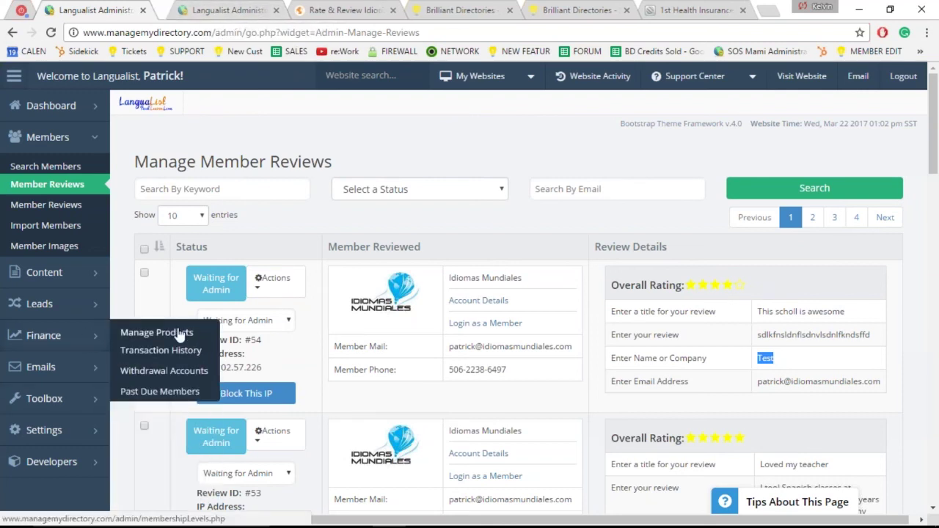
middle_click(308, 12)
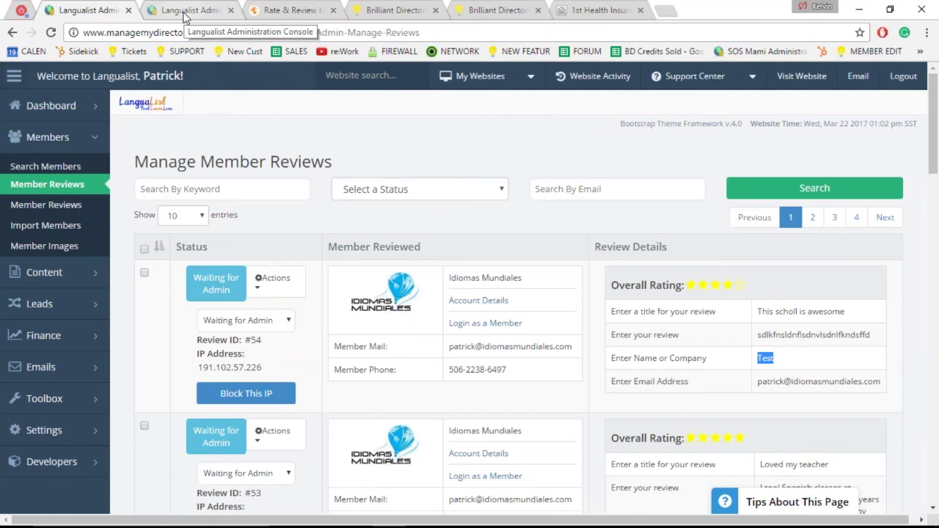
left_click(184, 15)
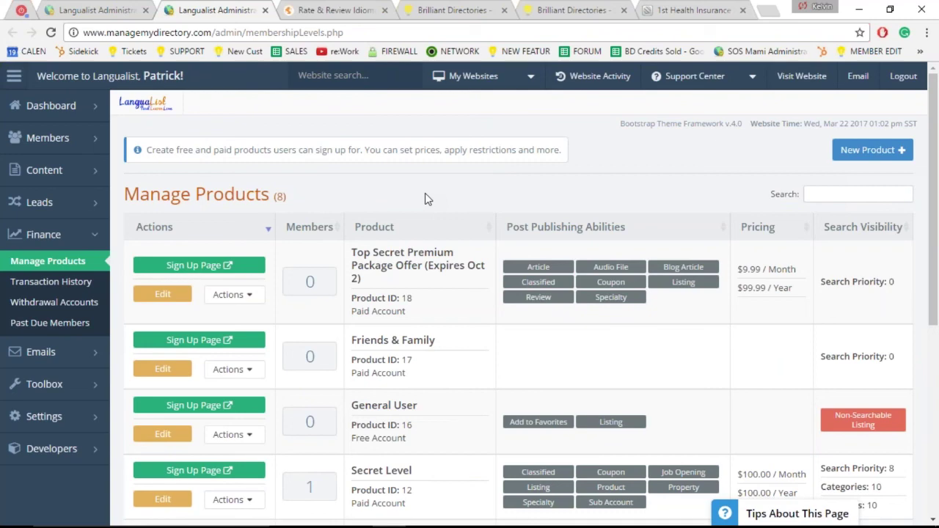
Step: Scroll the Manage Products list and open the Free Member level for editing
middle_click(424, 210)
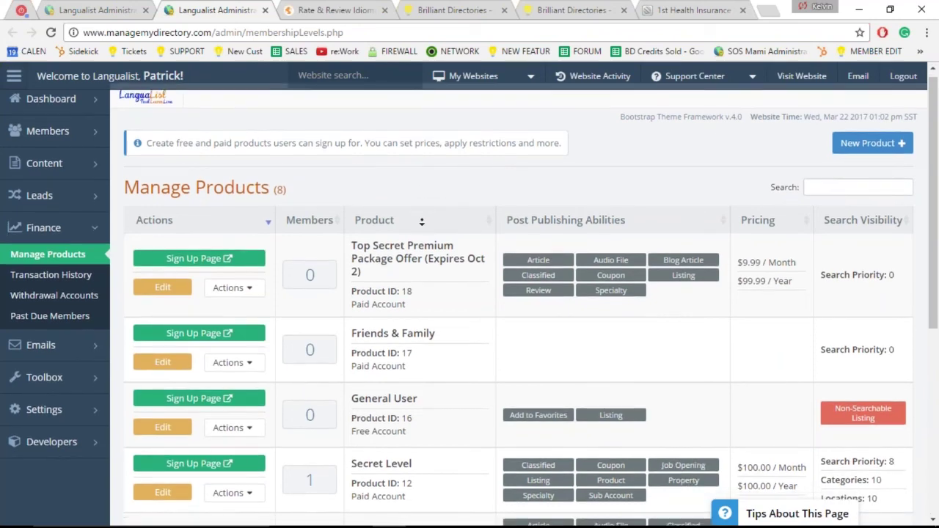
scroll(408, 261, "down", 5)
middle_click(408, 262)
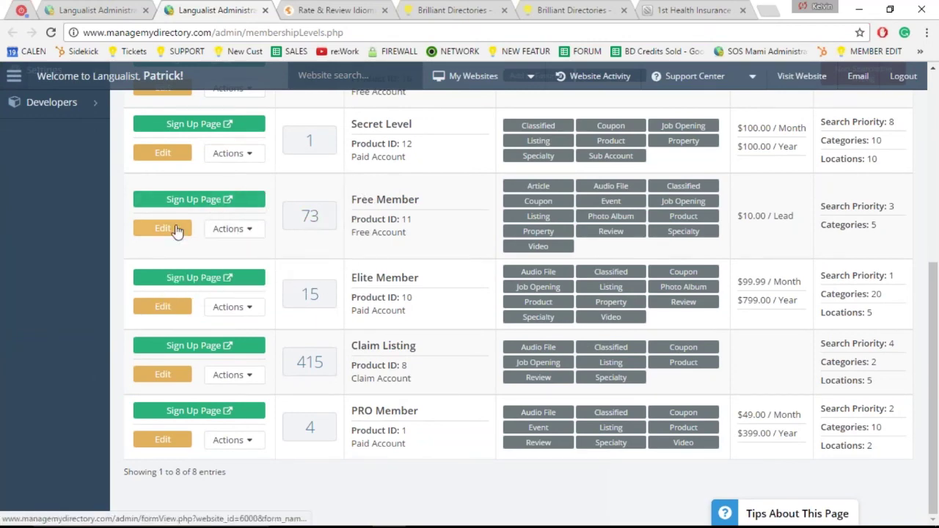
left_click(166, 231)
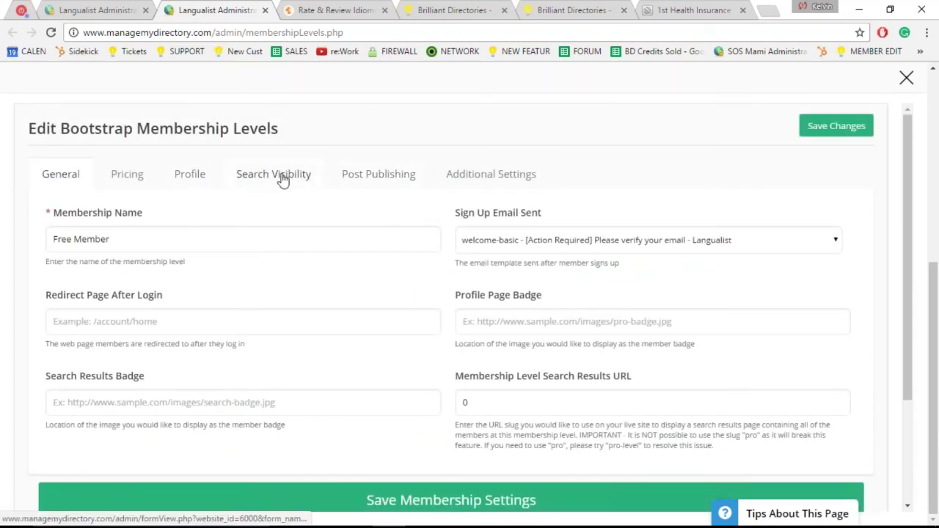
Step: Check the Free Member level's Search Visibility review options: admin approval, accept/delete and reply
left_click(283, 181)
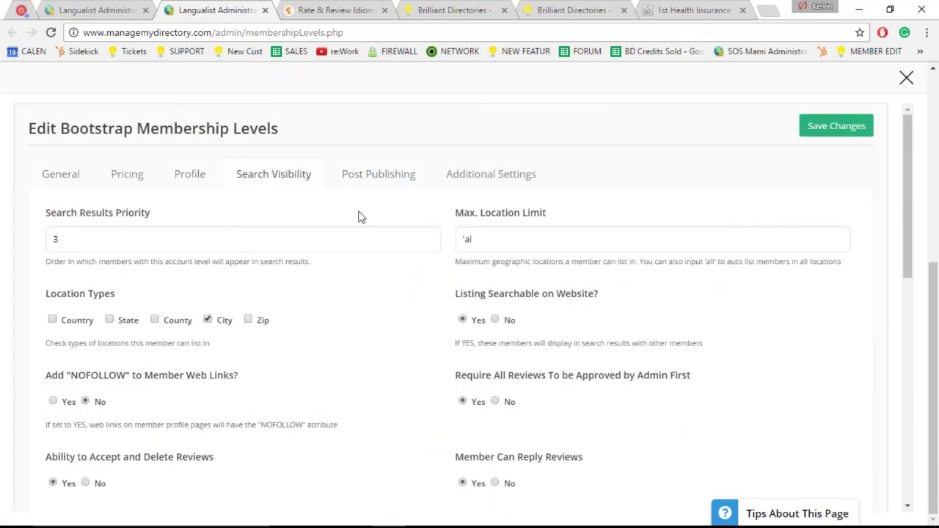
scroll(373, 234, "down", 3)
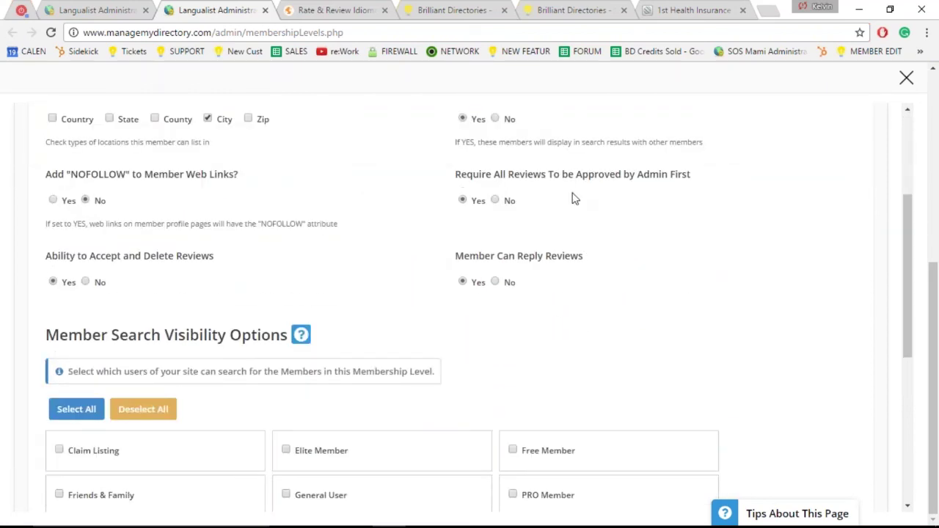
left_click(462, 176)
left_click(462, 178)
key("ctrl")
key("ctrl")
key("ctrl")
left_click(134, 284)
left_click(75, 12)
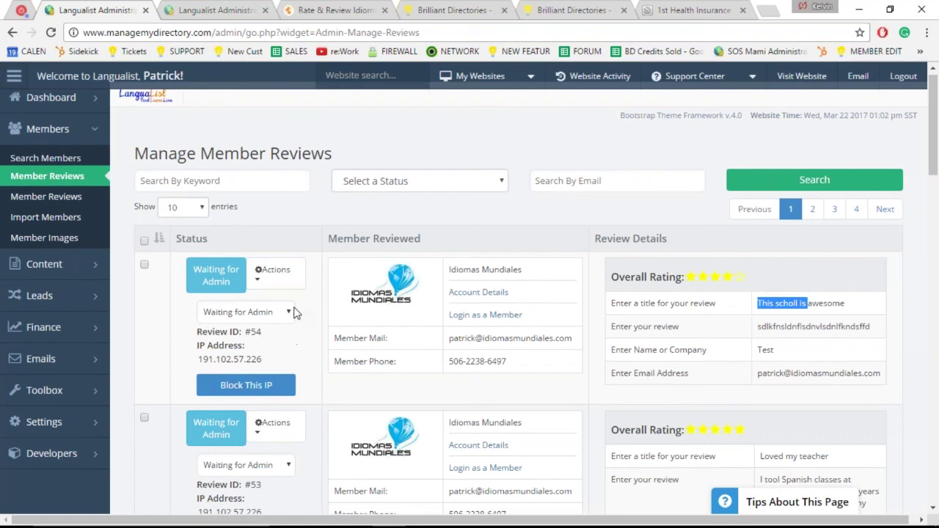
left_click(278, 313)
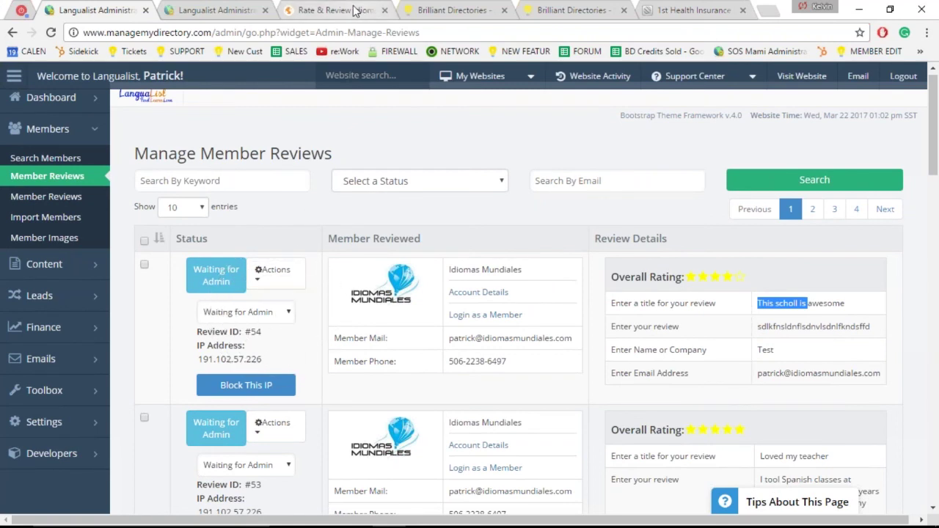
middle_click(430, 160)
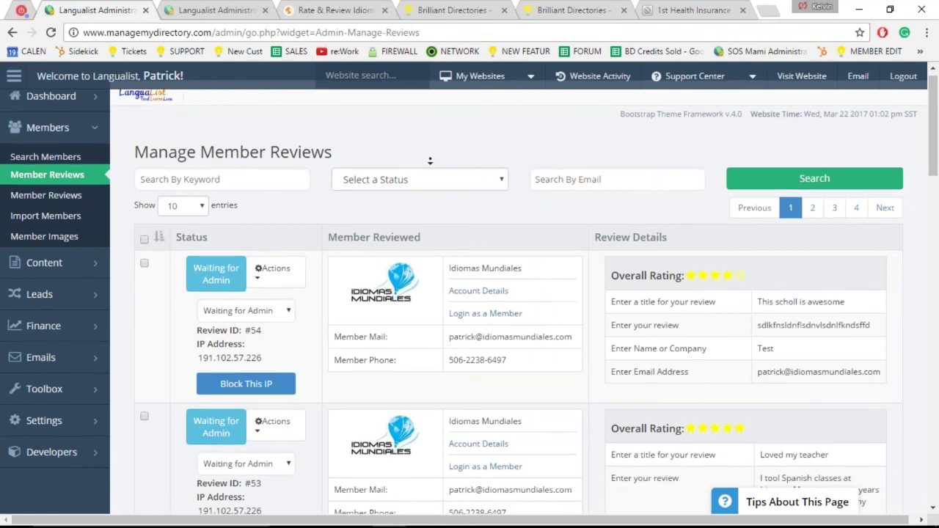
scroll(430, 160, "down", 1)
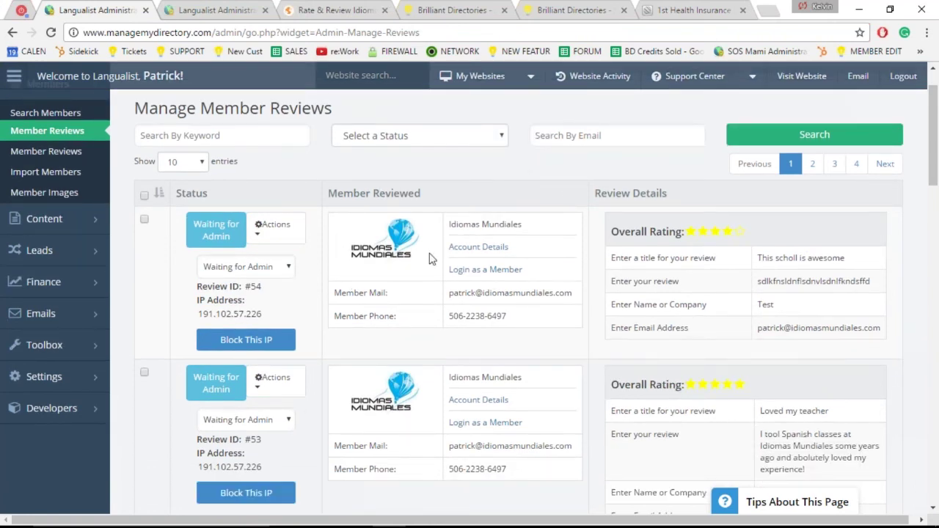
Step: Change review #54's status to Wait for Member Approval, confirming 'Yes, Notify My Member Via Email'
left_click(289, 269)
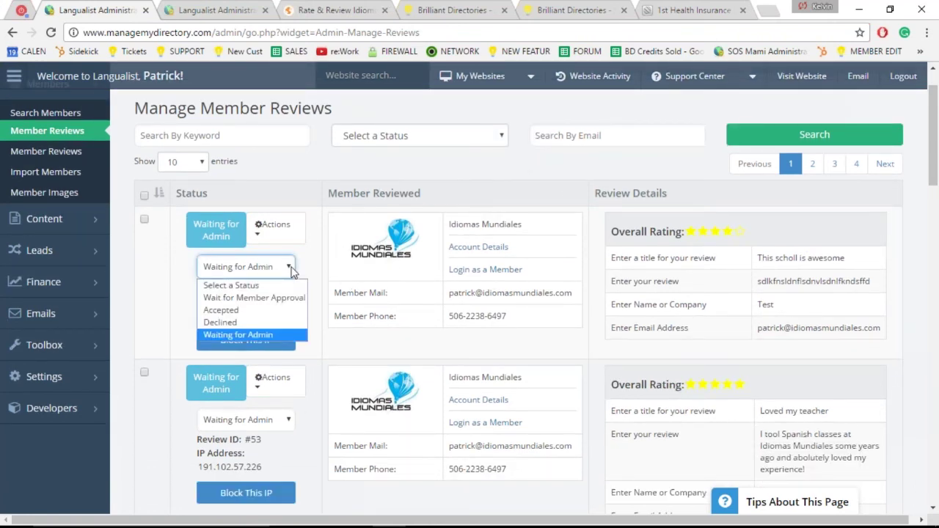
left_click(280, 299)
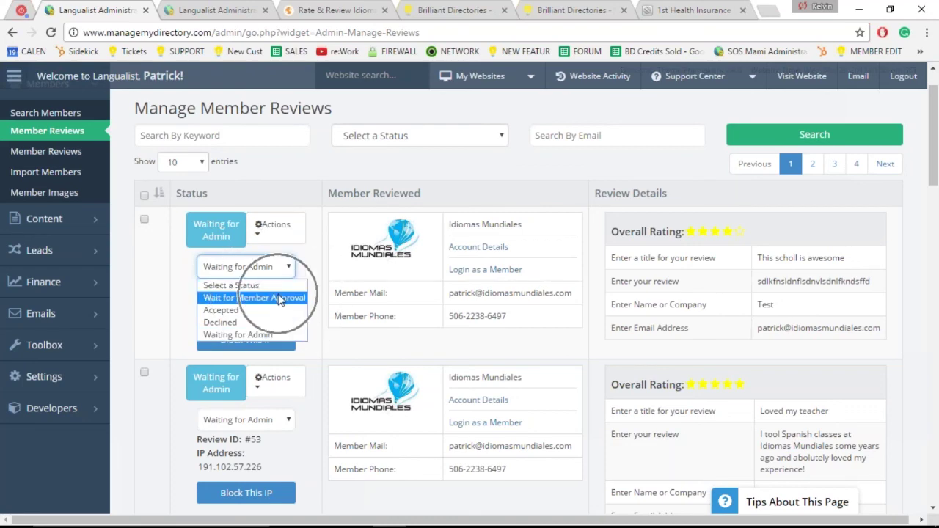
left_click(279, 298)
left_click(280, 298)
left_click(280, 298)
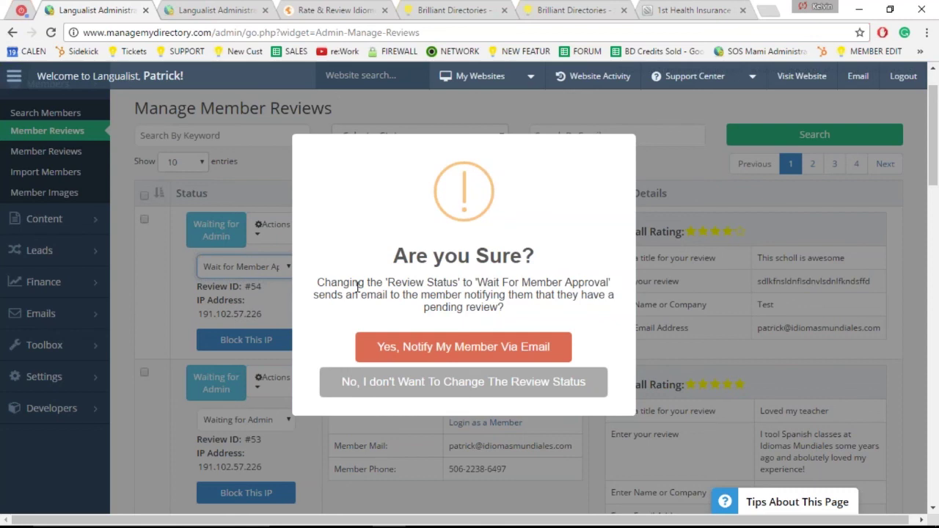
left_click(482, 355)
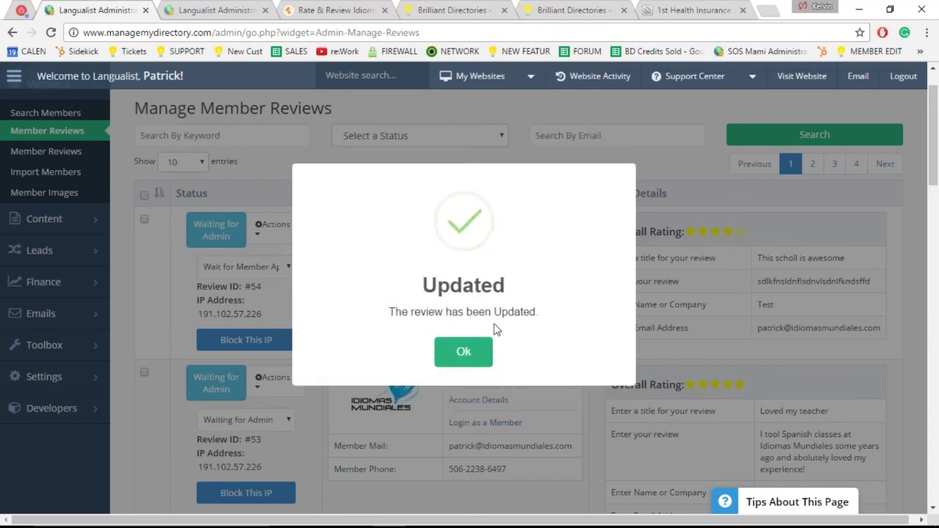
left_click(473, 365)
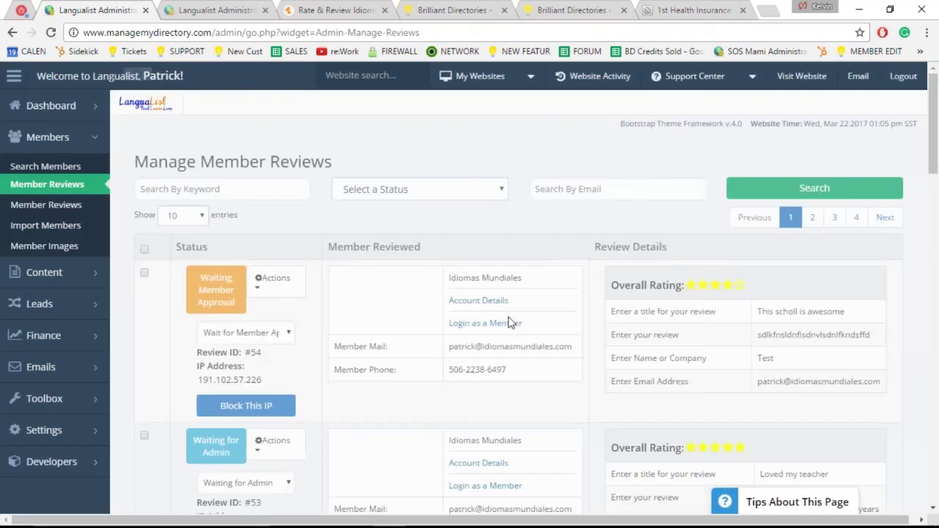
left_click(310, 347)
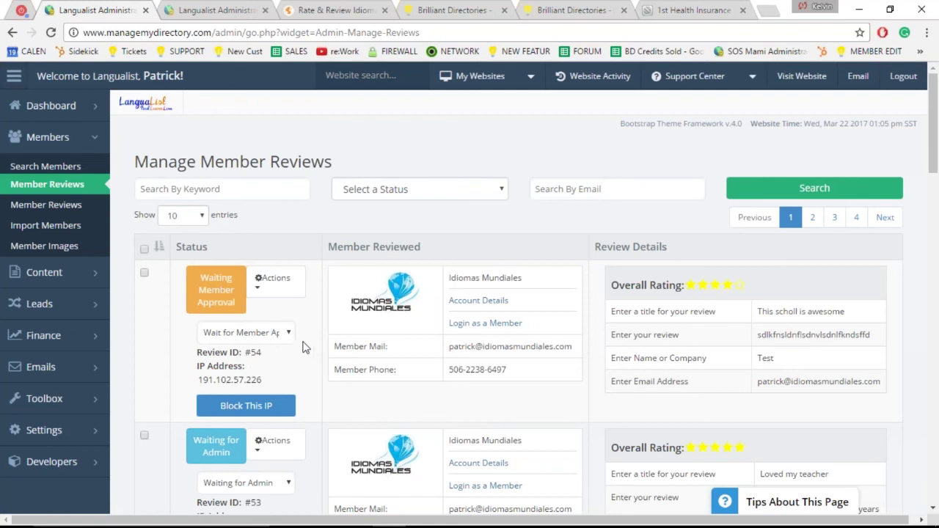
Step: Set the Free Member level's Ability to Accept and Delete Reviews to No and save
left_click(223, 12)
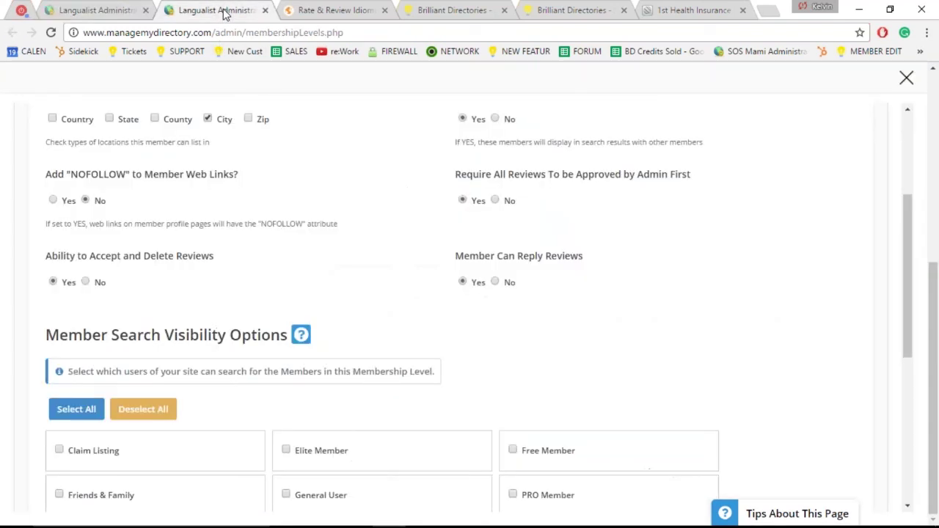
left_click(86, 283)
scroll(796, 379, "down", 5)
left_click(541, 361)
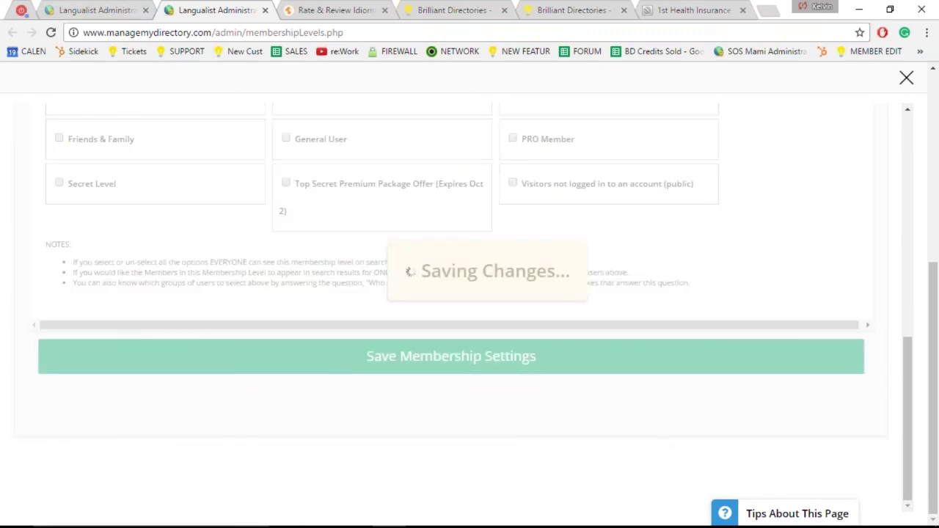
left_click(101, 16)
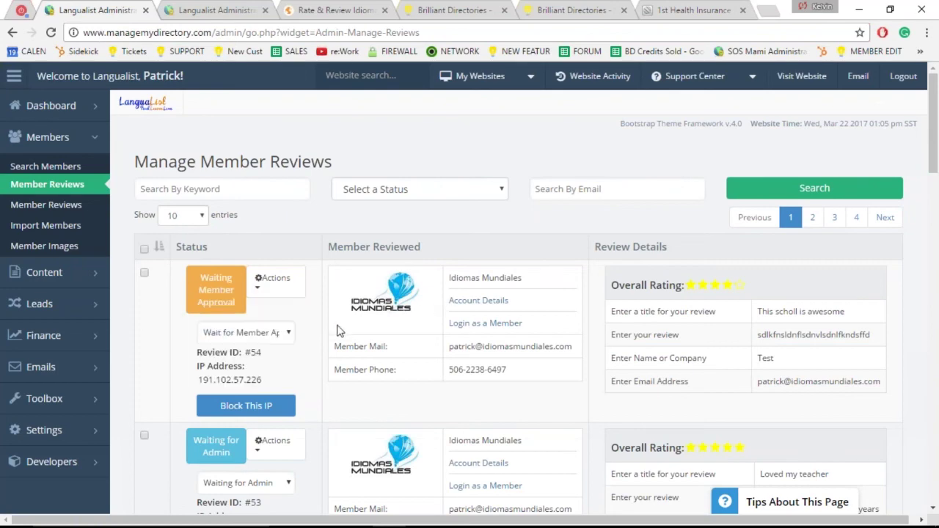
Step: Return review #54 to Waiting for Admin and confirm with Yes, Update
left_click(286, 332)
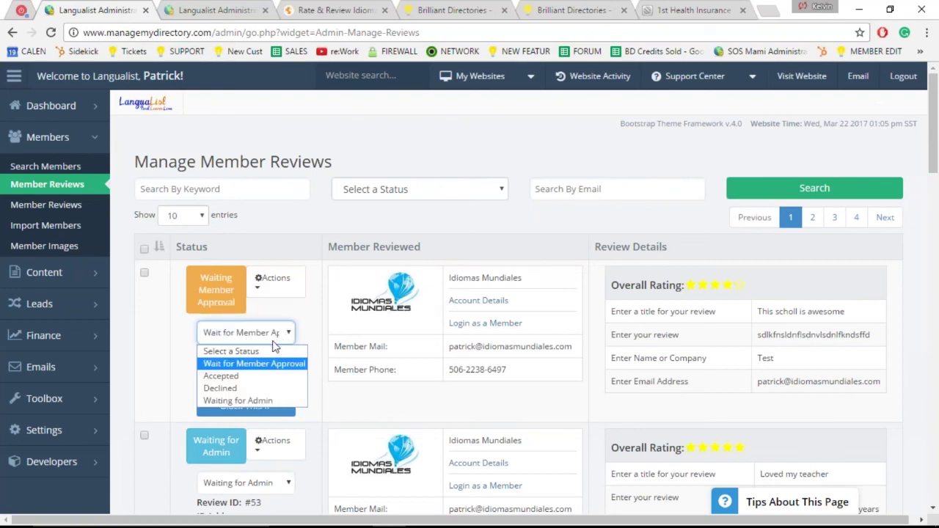
left_click(240, 400)
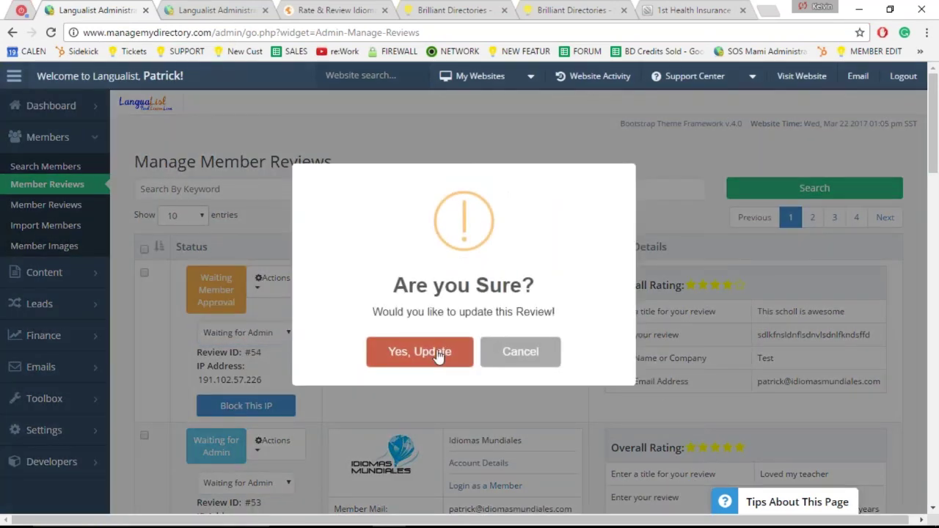
left_click(439, 354)
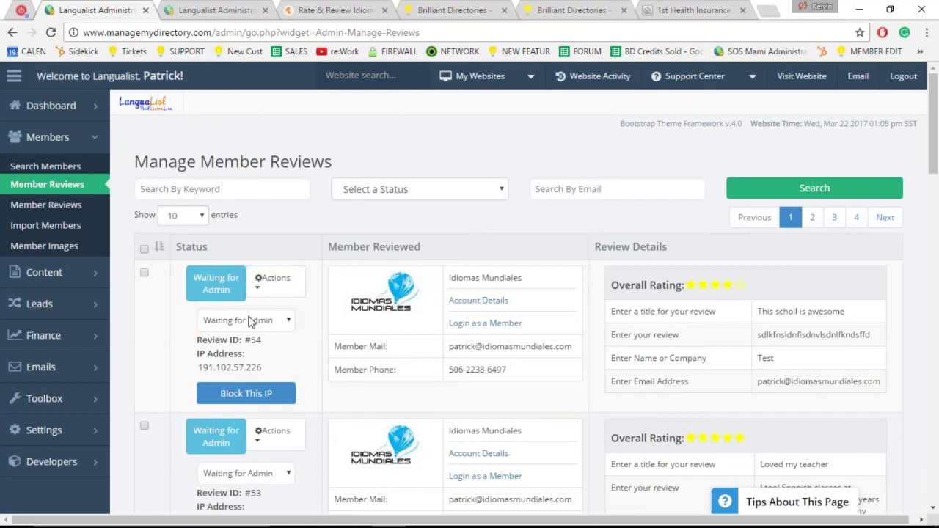
Step: Set review #54 to Accepted, choosing to accept it and notify the member via email
left_click(253, 322)
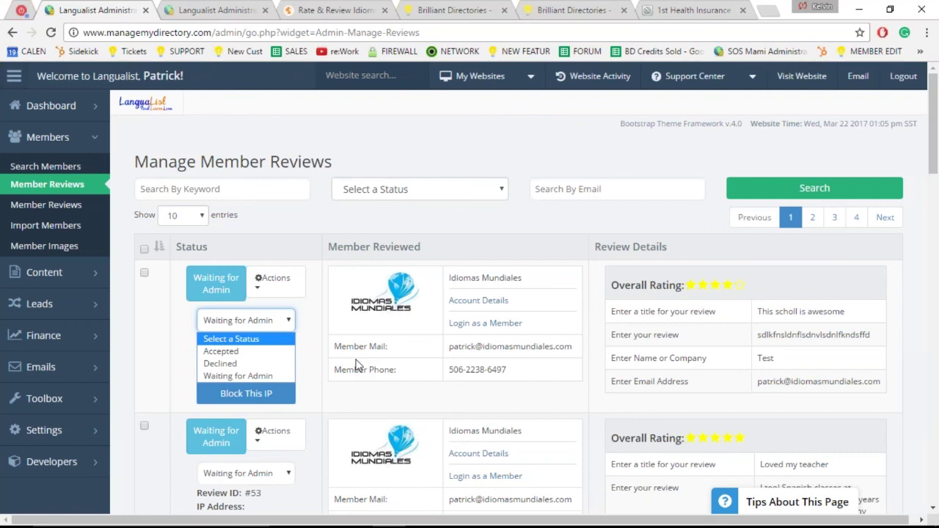
left_click(230, 352)
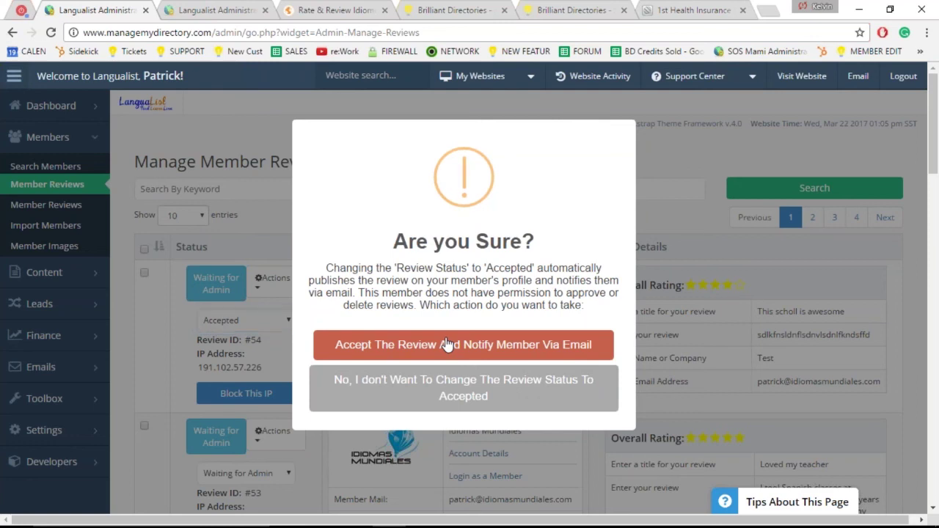
left_click(447, 345)
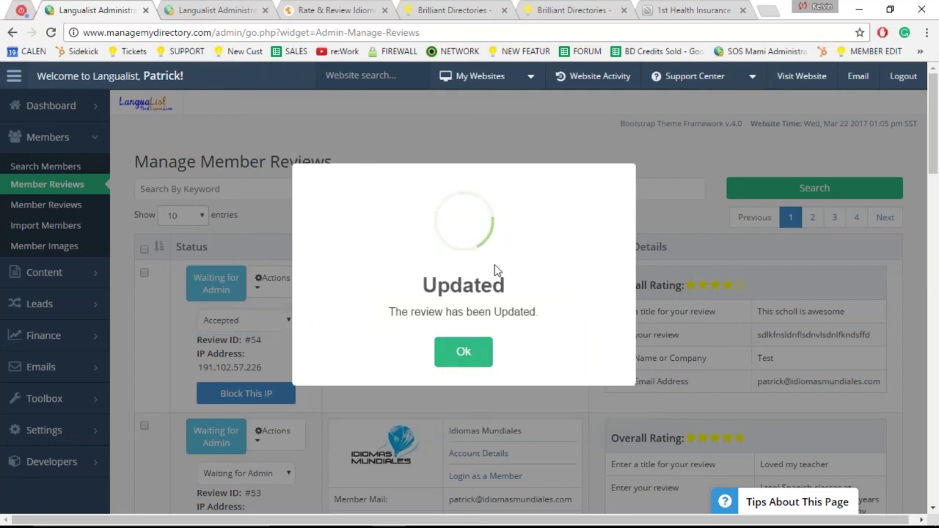
left_click(470, 353)
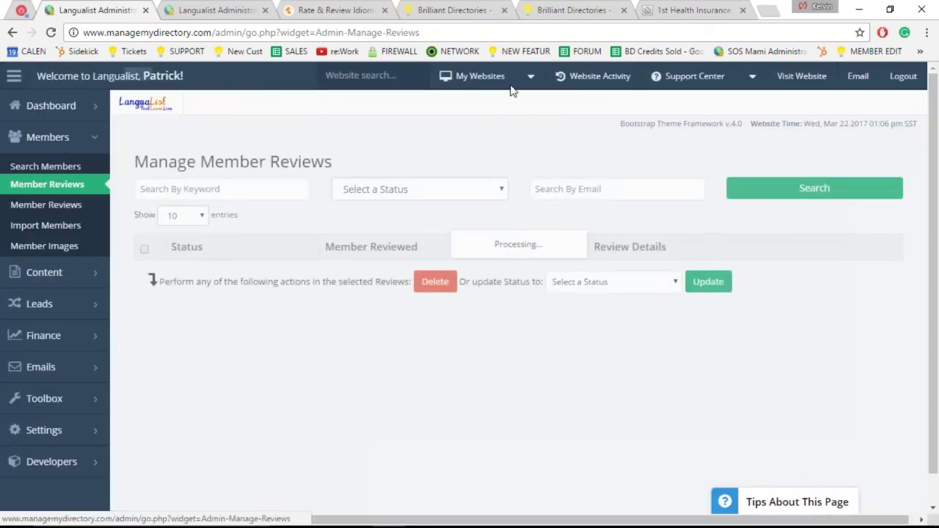
left_click(215, 12)
Step: Scroll up to the level's review settings, then go to the write-a-review tab's address bar
scroll(748, 259, "up", 5)
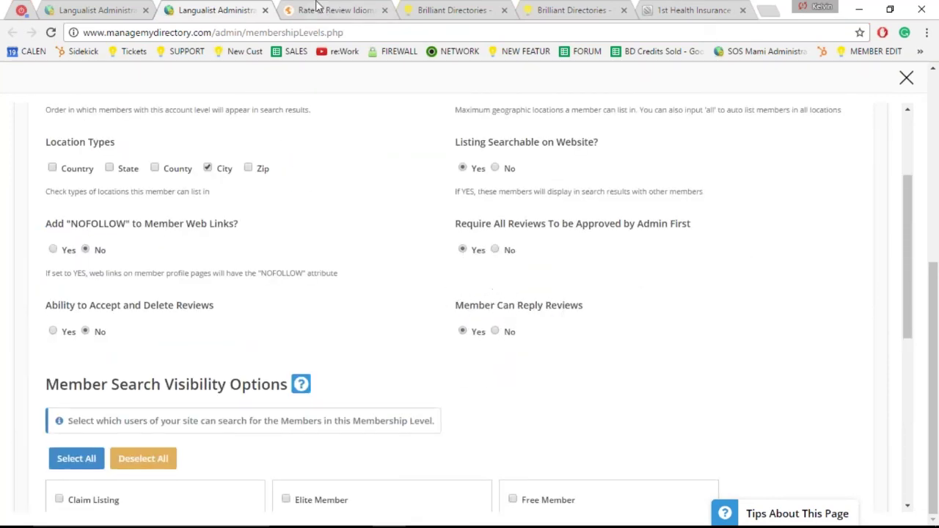
left_click(314, 13)
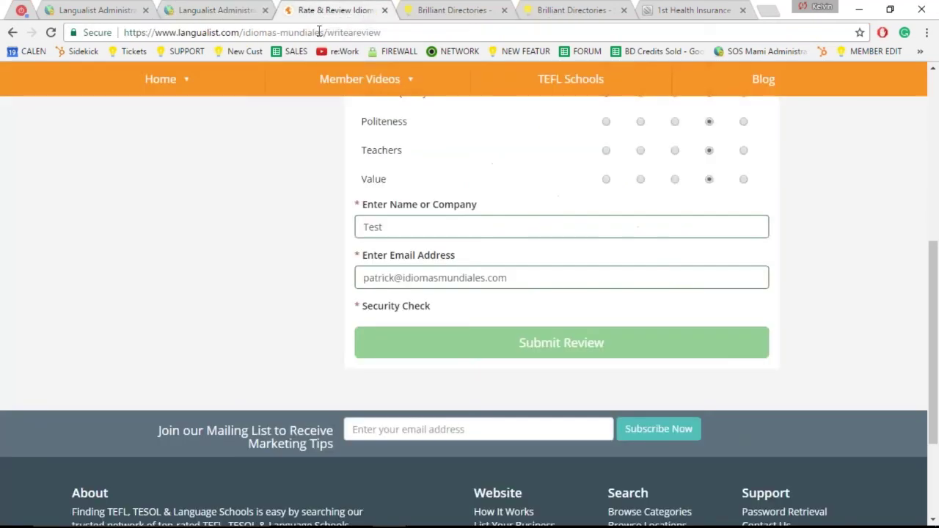
left_click(320, 32)
Step: Load brilliantdirectories.com, browse Premium Add-Ons to Reply to Member Reviews, then return to membership settings
type("brilliantdirectories.com")
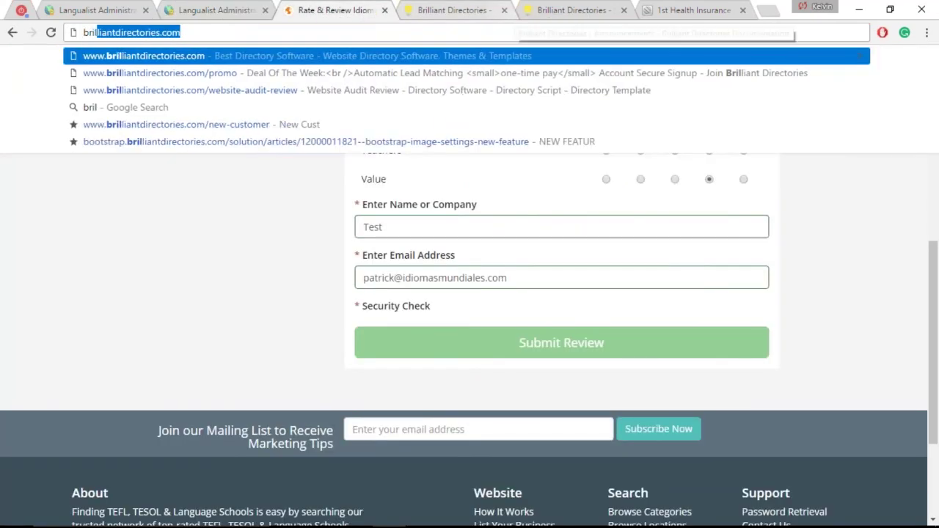
key("Return")
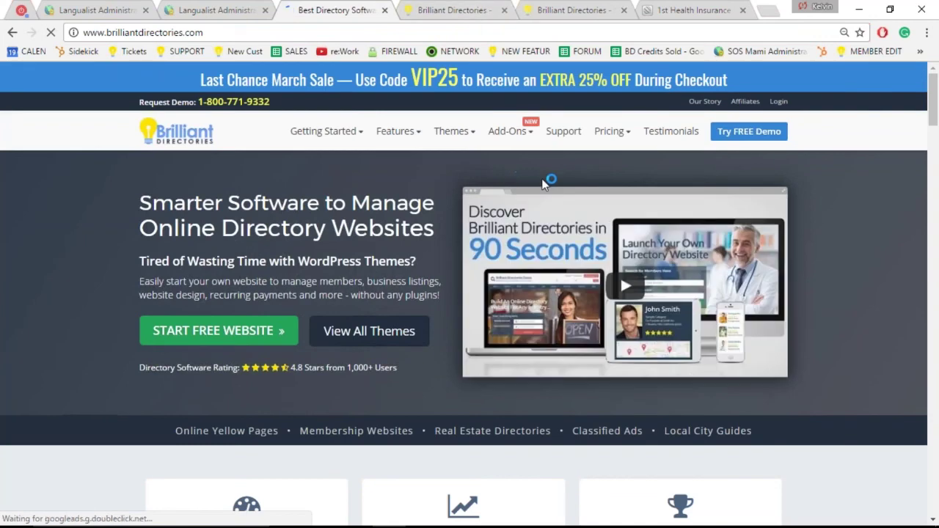
left_click(509, 132)
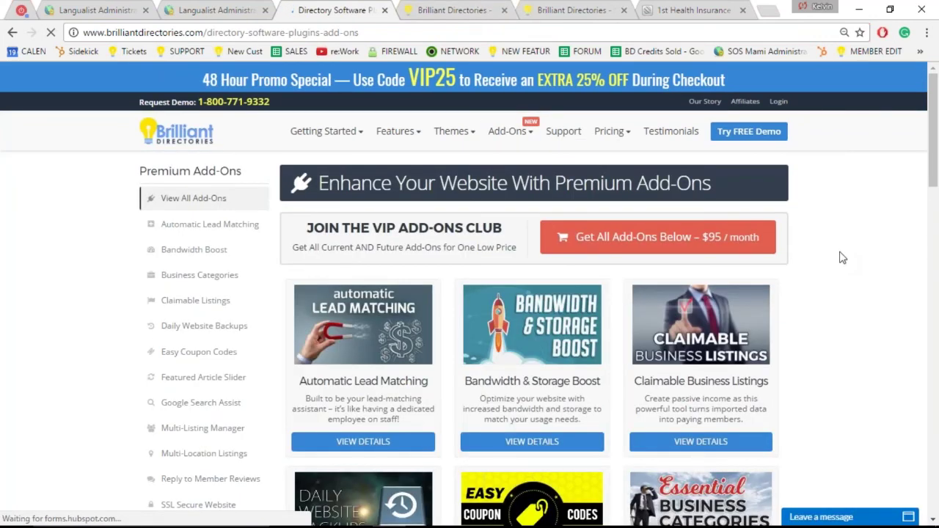
scroll(842, 264, "down", 2)
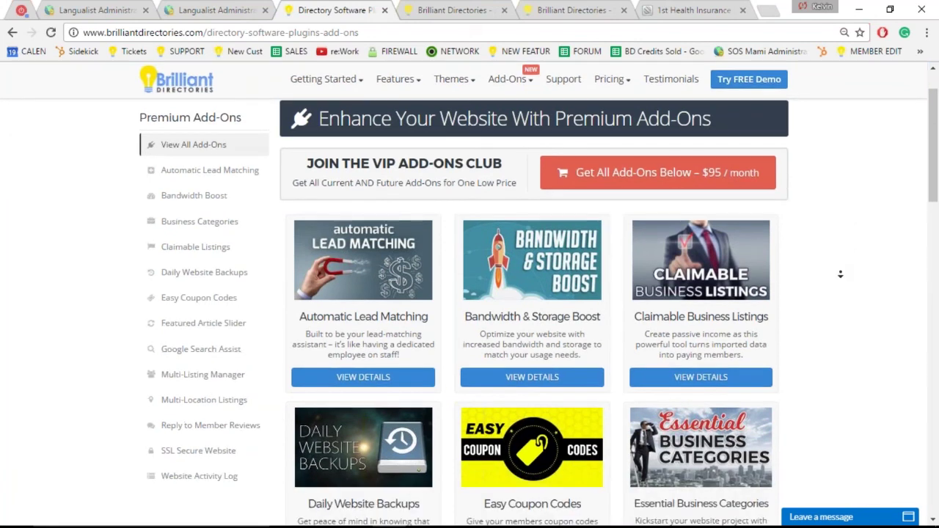
scroll(840, 274, "down", 4)
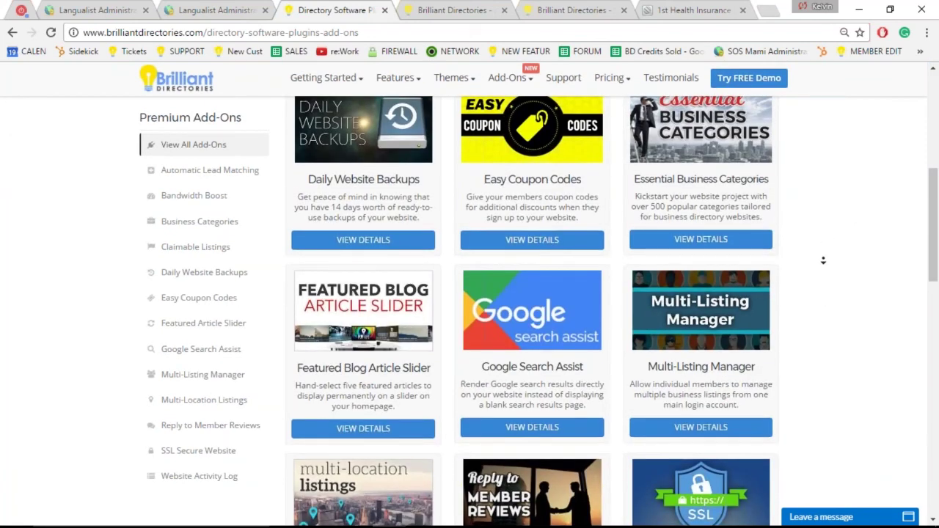
scroll(823, 261, "down", 3)
left_click(484, 300)
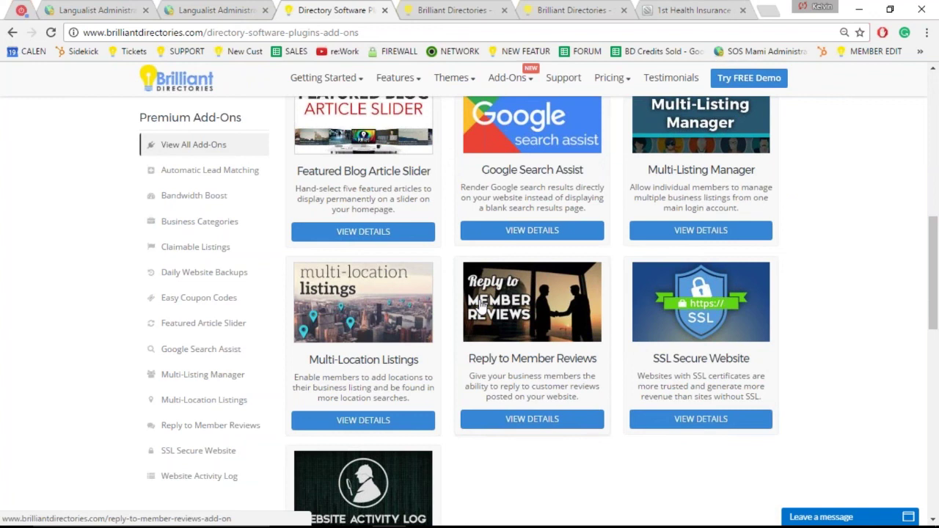
left_click(86, 11)
left_click(209, 10)
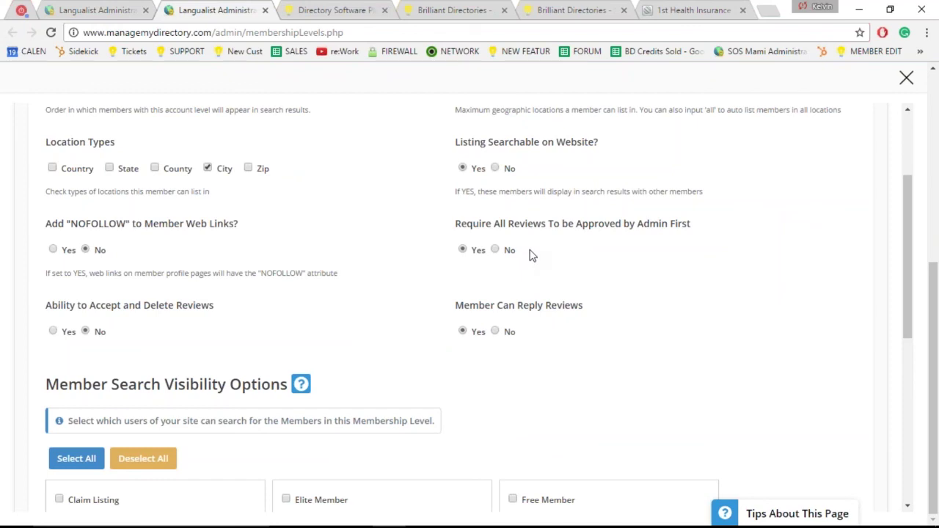
left_click(526, 252)
left_click(484, 279)
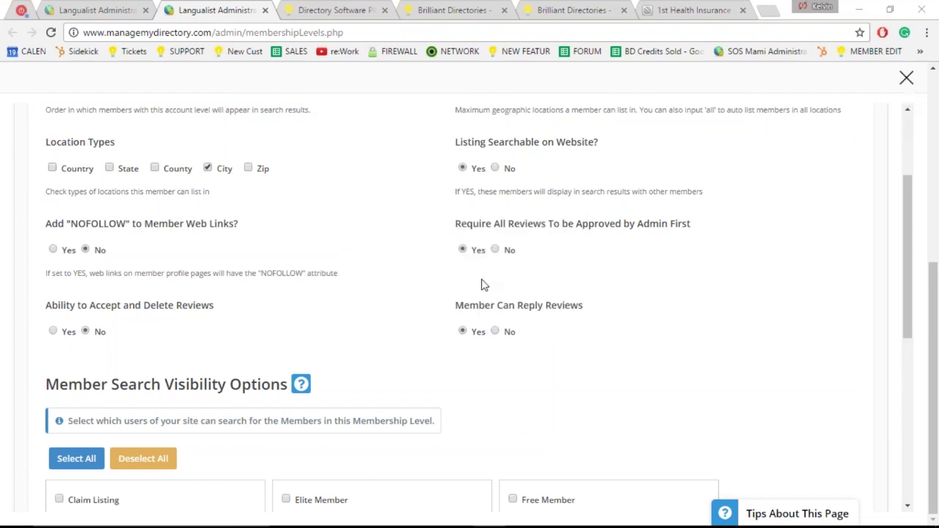
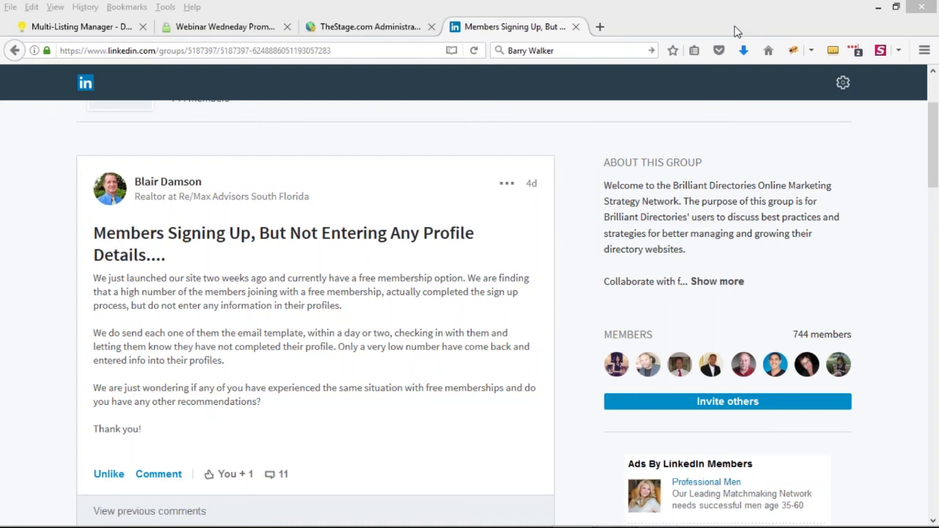
Step: Scroll through every LinkedIn reply on the free-membership thread, then return to TheStage.com Administration
left_click(36, 369)
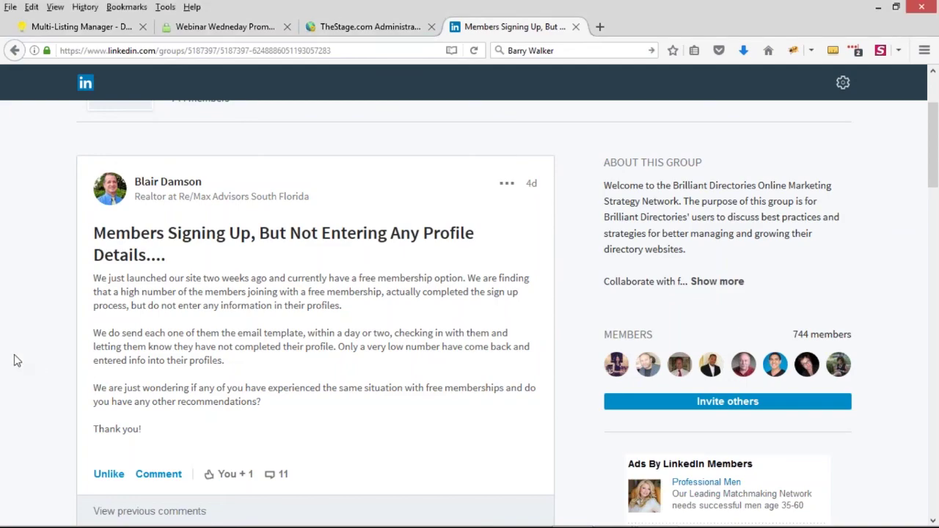
scroll(36, 368, "down", 5)
scroll(410, 326, "down", 9)
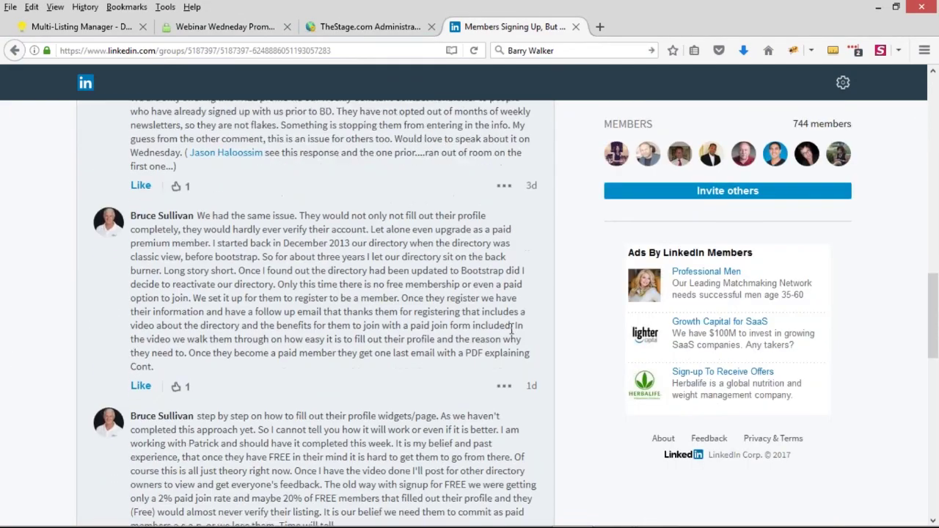
scroll(479, 279, "down", 9)
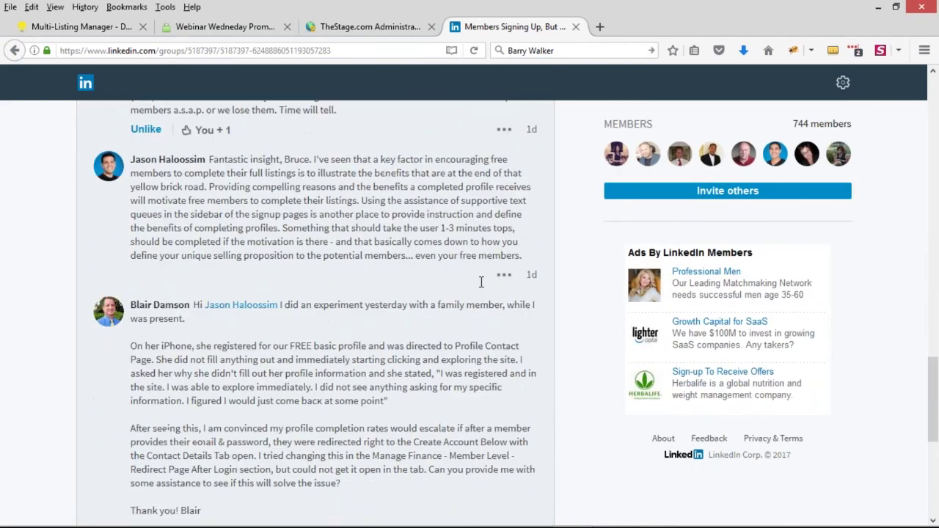
scroll(506, 257, "down", 1)
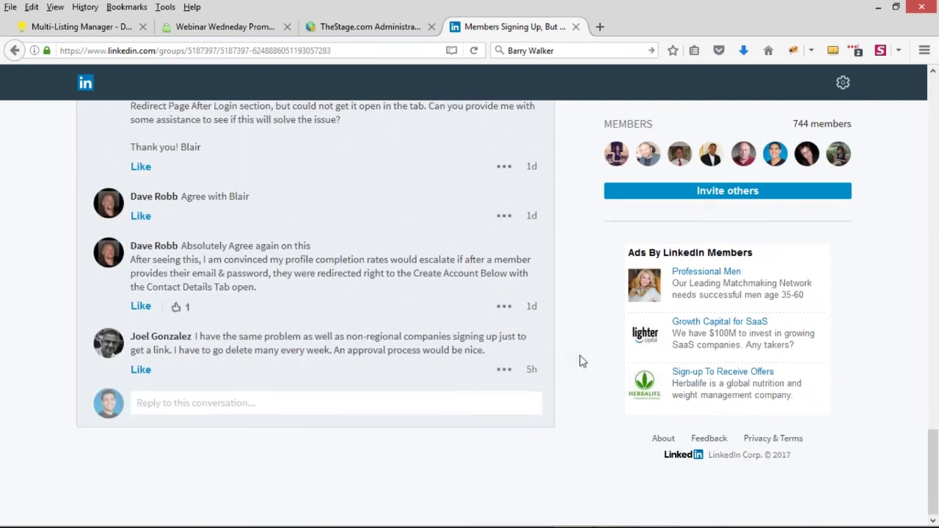
scroll(584, 362, "up", 1)
scroll(584, 362, "up", 6)
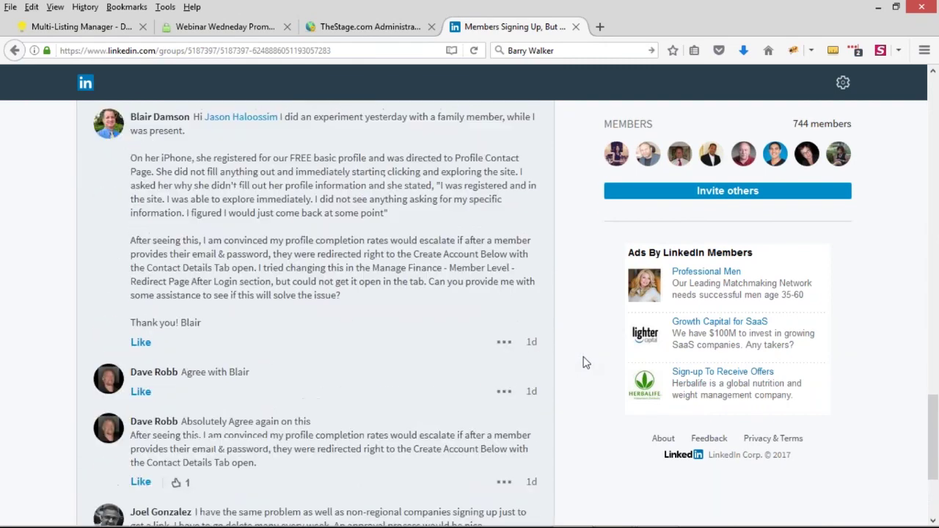
scroll(585, 362, "up", 15)
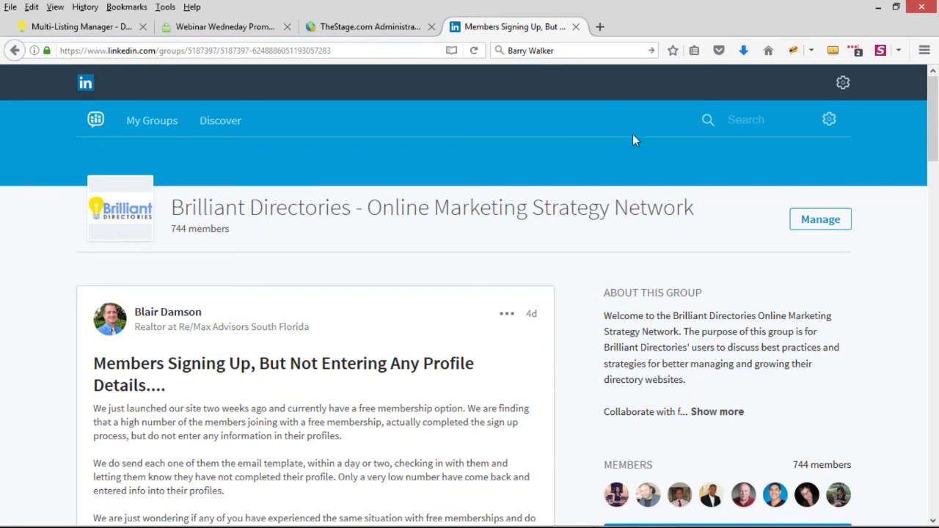
left_click(379, 27)
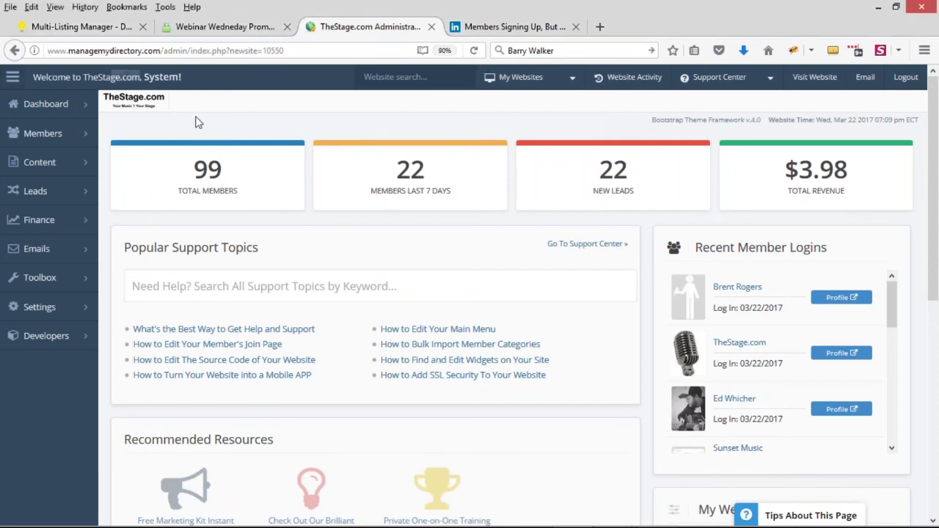
Step: Open the live TheStage.com website and view its Member Login page
left_click(814, 77)
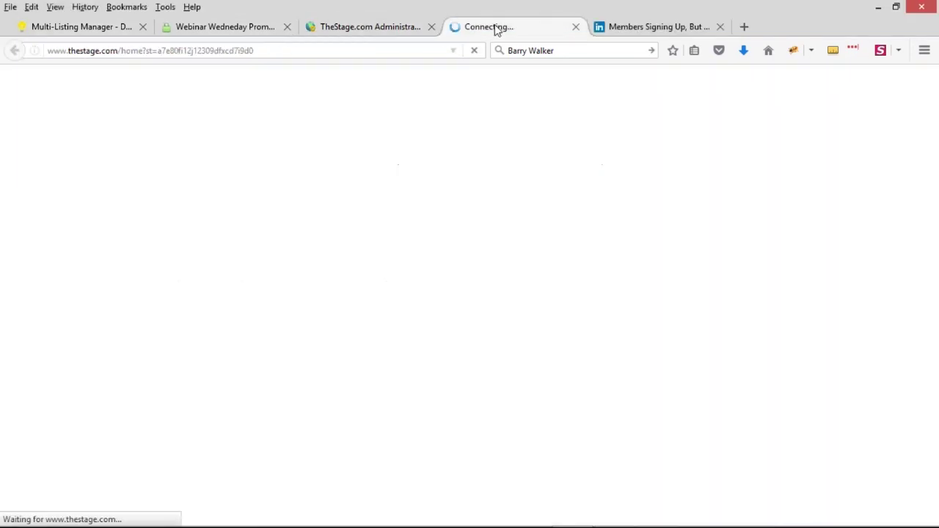
scroll(576, 322, "down", 5)
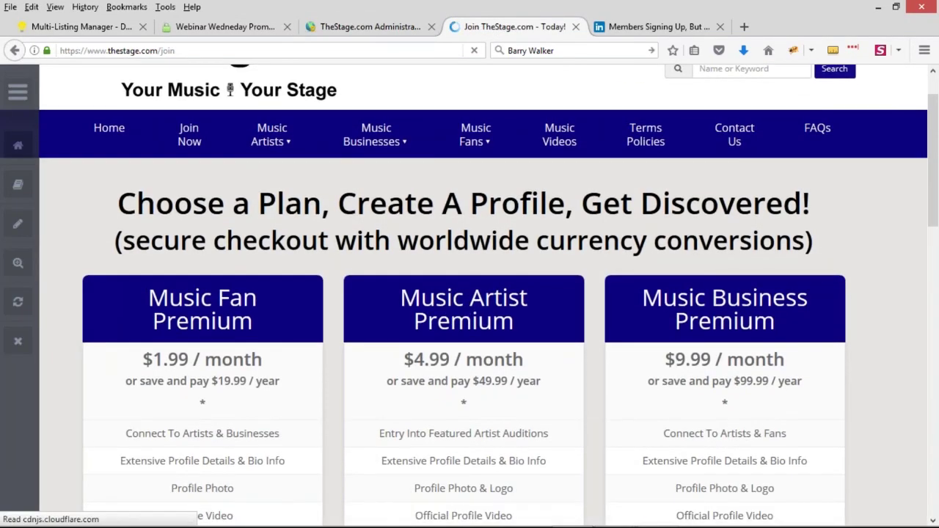
scroll(576, 321, "down", 5)
scroll(561, 291, "up", 8)
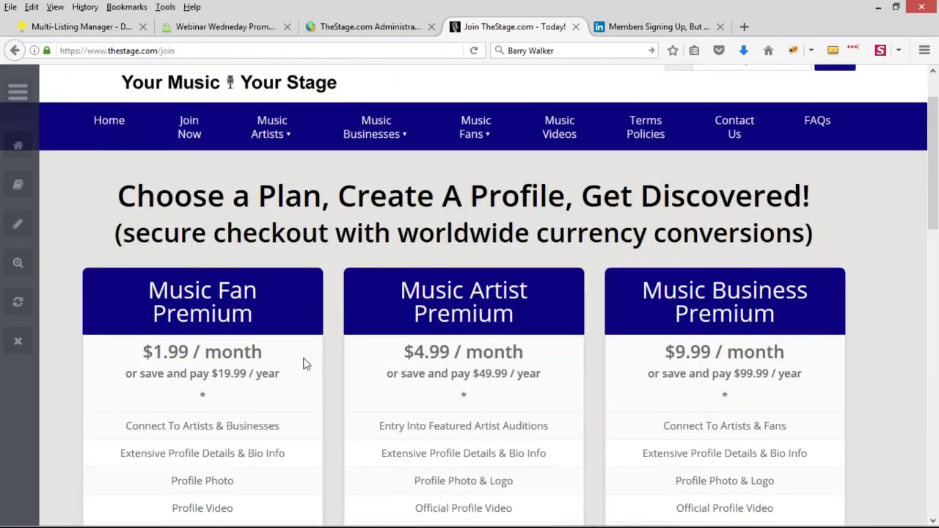
scroll(306, 364, "up", 2)
left_click(650, 90)
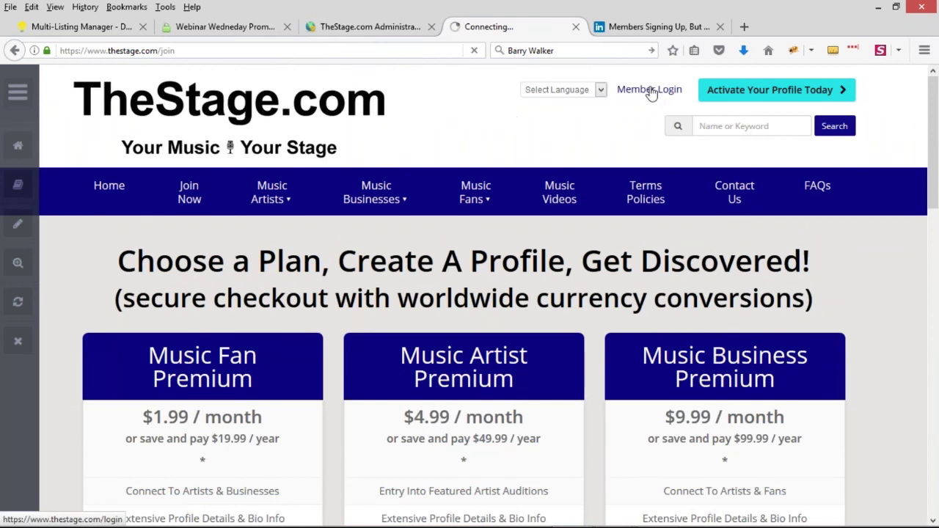
scroll(723, 165, "down", 1)
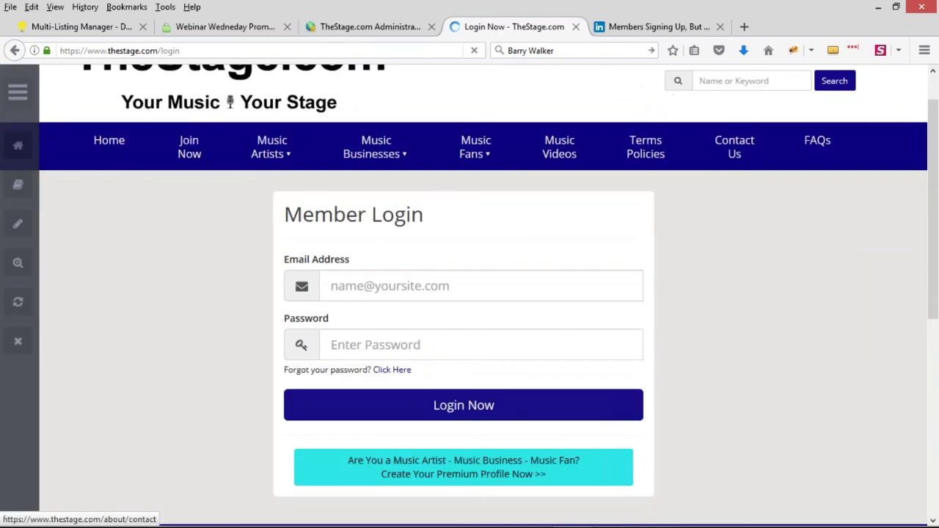
Step: Browse the premium plans on the Create Your Premium Profile join page
left_click(464, 467)
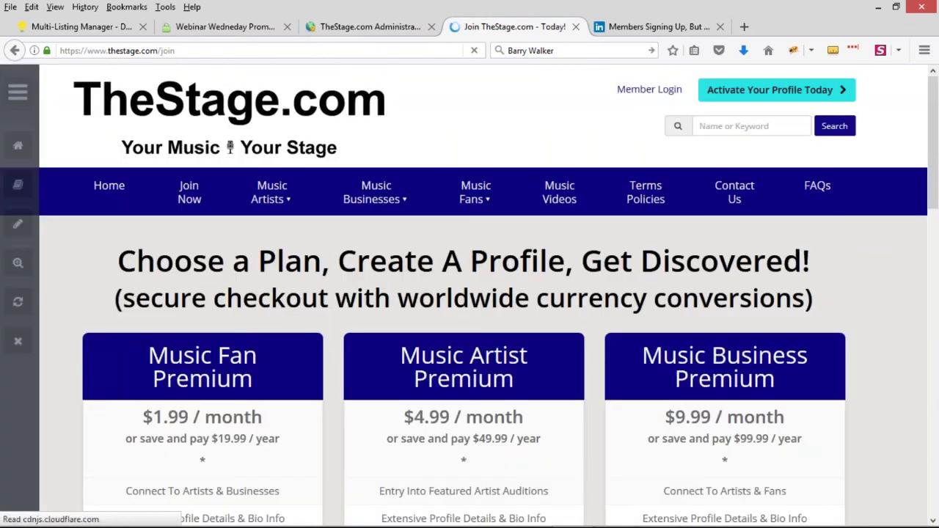
scroll(575, 315, "down", 1)
scroll(576, 312, "down", 6)
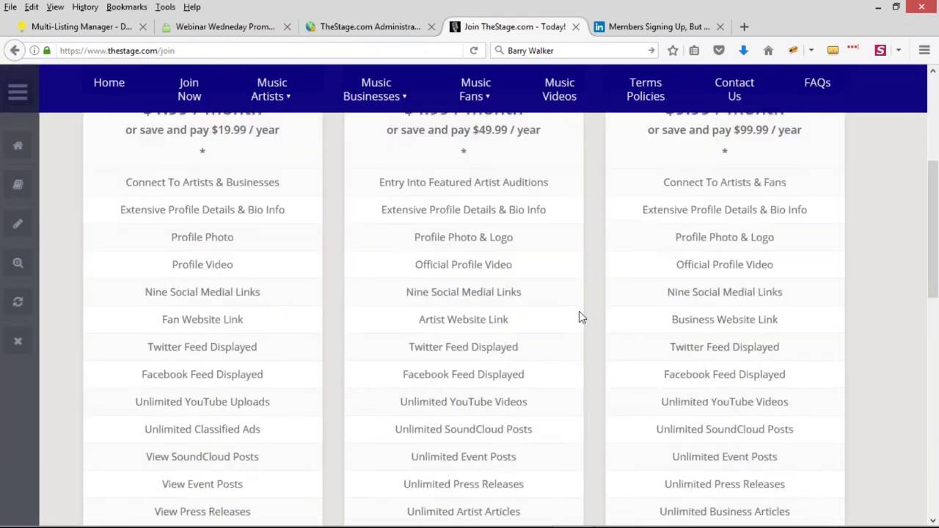
scroll(580, 321, "up", 7)
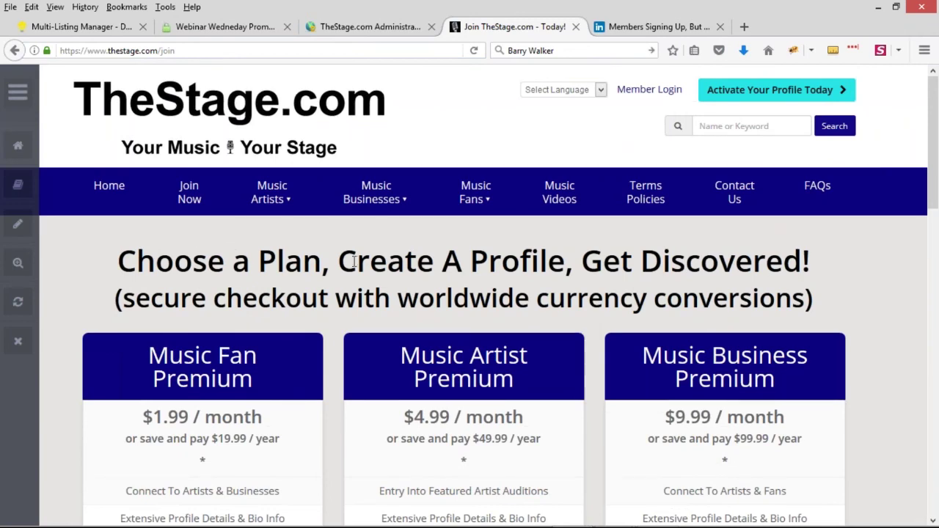
scroll(361, 258, "down", 1)
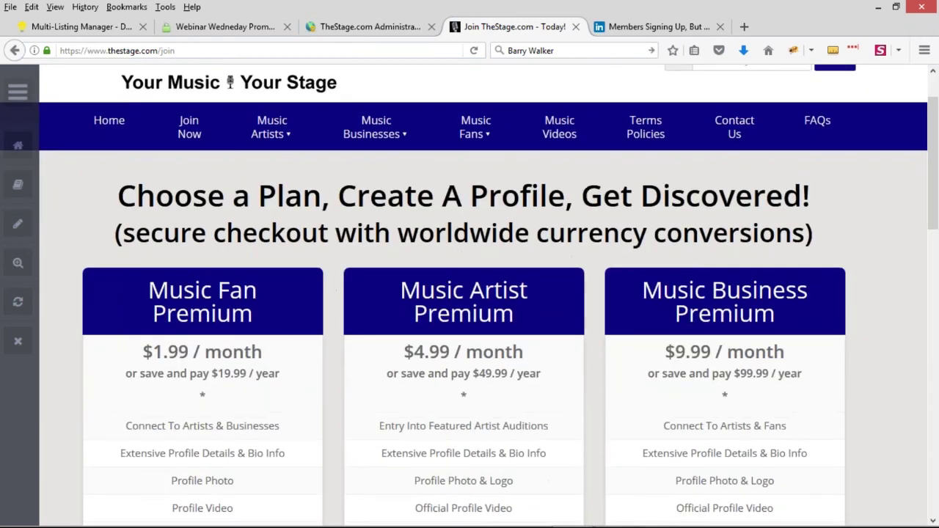
scroll(362, 263, "up", 1)
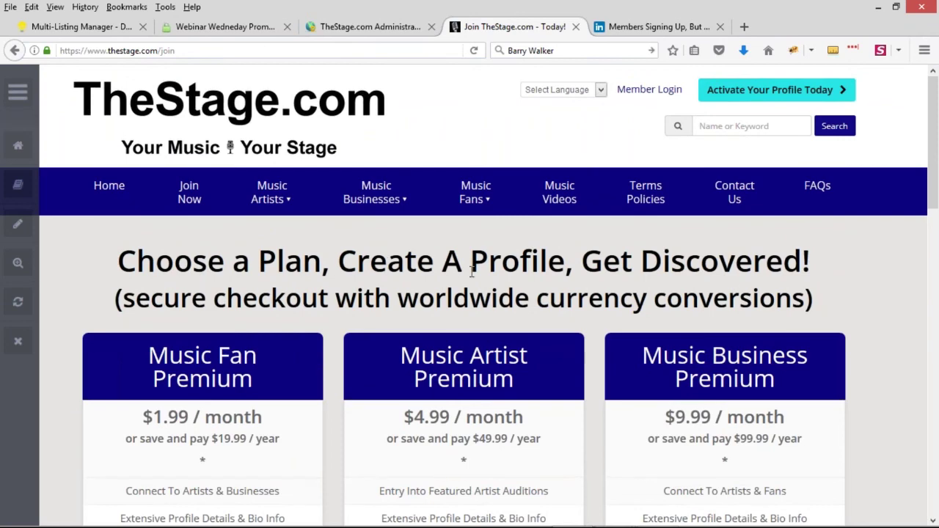
scroll(391, 279, "down", 3)
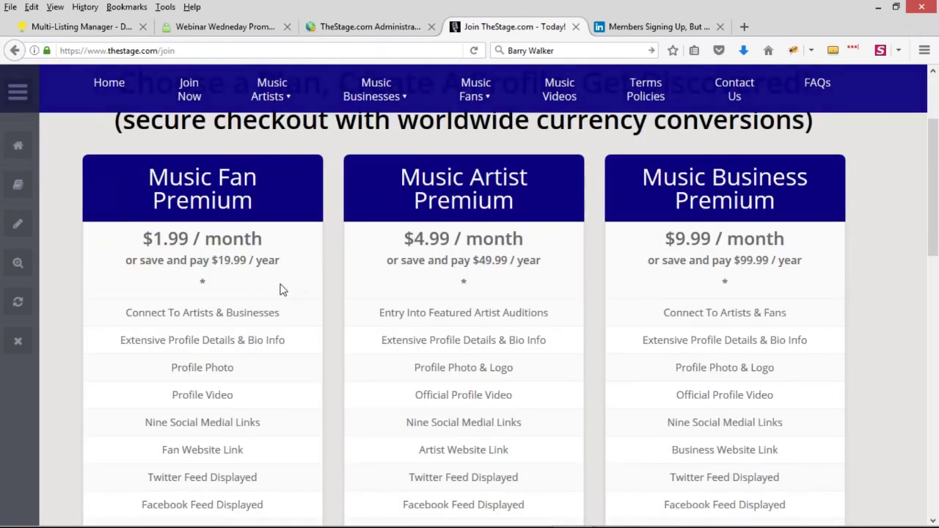
scroll(282, 289, "up", 3)
Step: In Finance > Manage Products, open the FREE! Become A Featured Music Artist sign-up page in a new tab
left_click(370, 27)
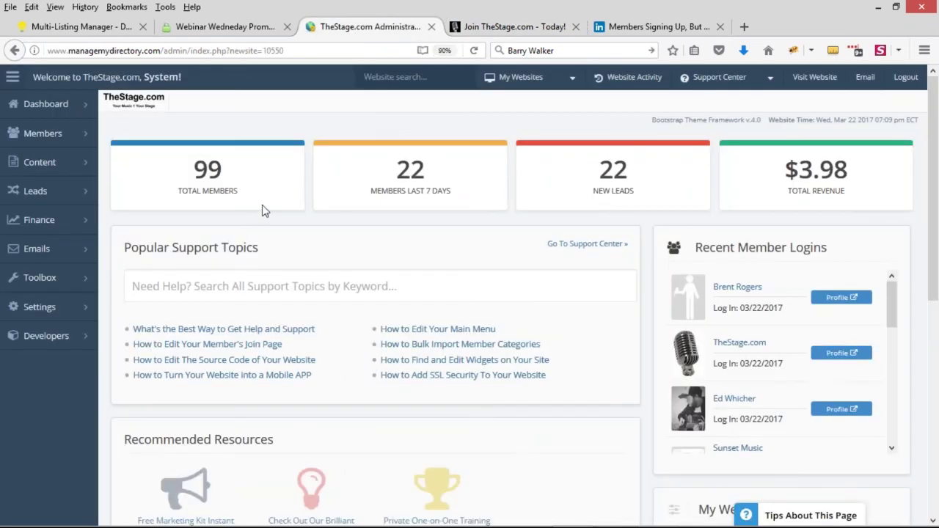
left_click(143, 220)
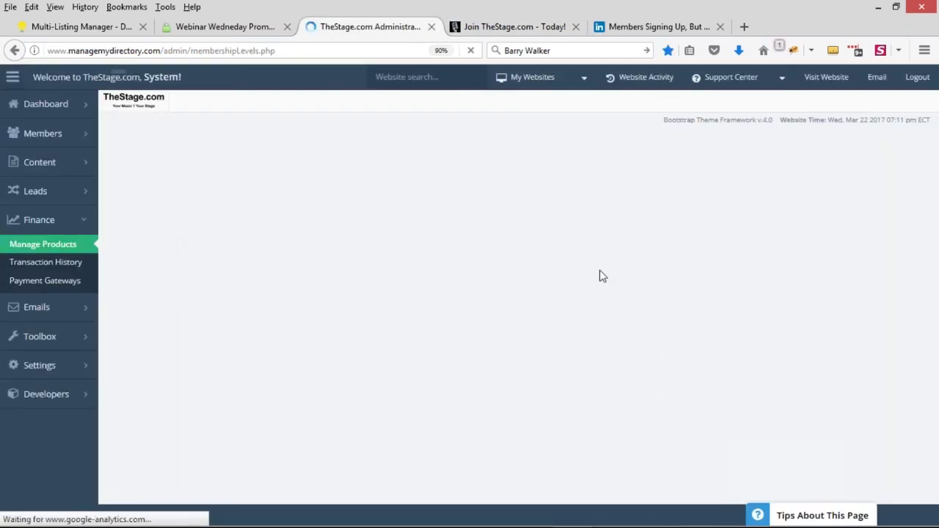
scroll(357, 206, "down", 2)
left_click_drag(334, 194, 388, 218)
left_click(348, 198)
left_click_drag(334, 190, 387, 218)
left_click(396, 222)
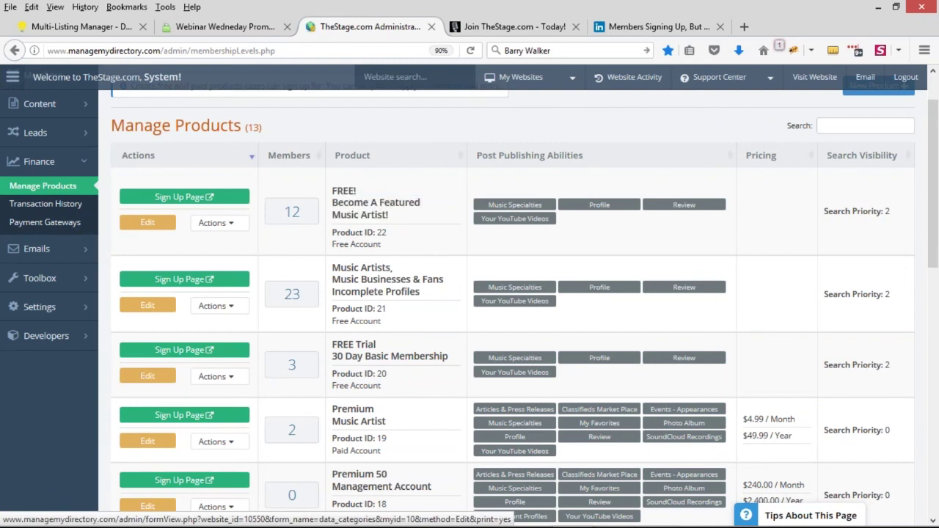
left_click(204, 199)
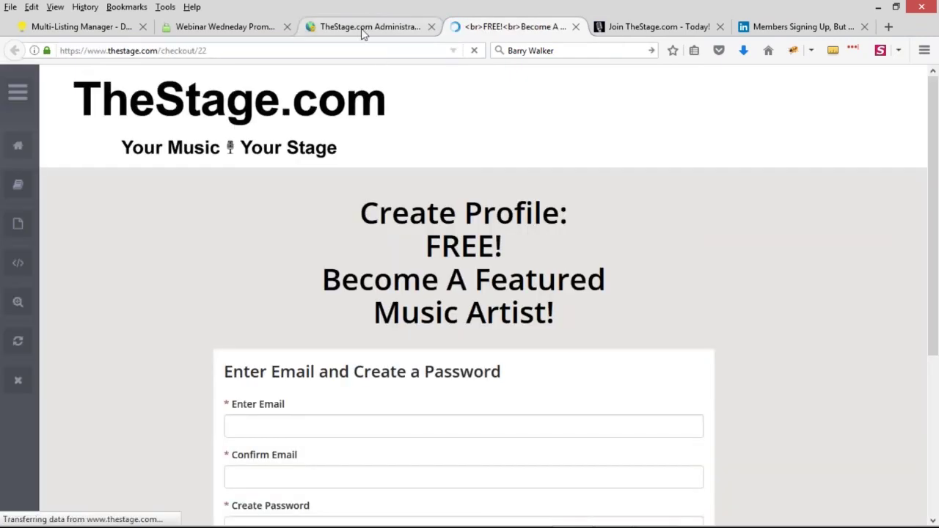
left_click(362, 26)
Step: Change the FREE! product's Redirect Page After Login to /account/contact and save it
left_click(143, 223)
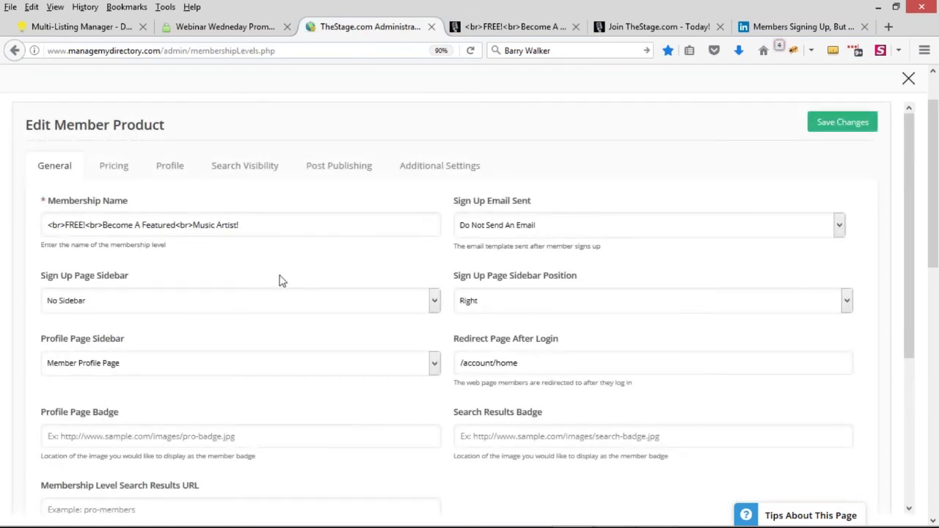
scroll(278, 283, "down", 2)
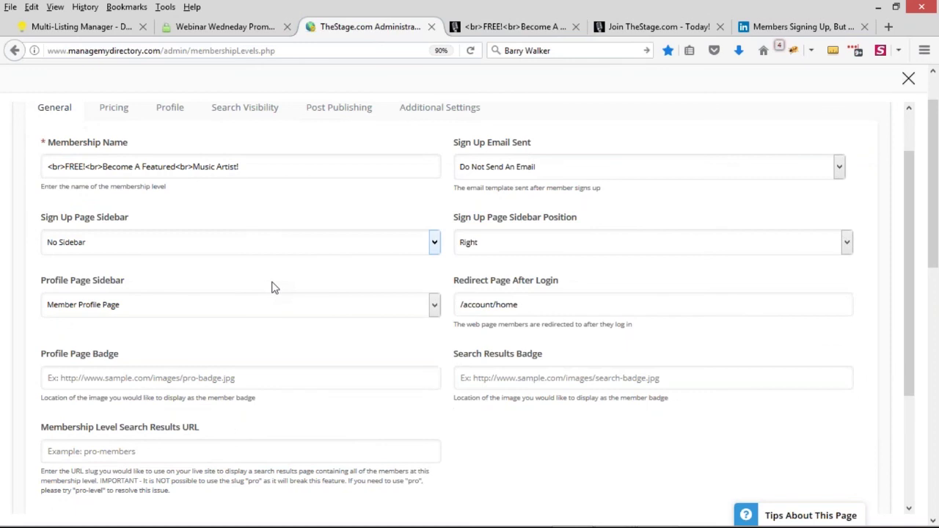
left_click_drag(455, 286, 571, 288)
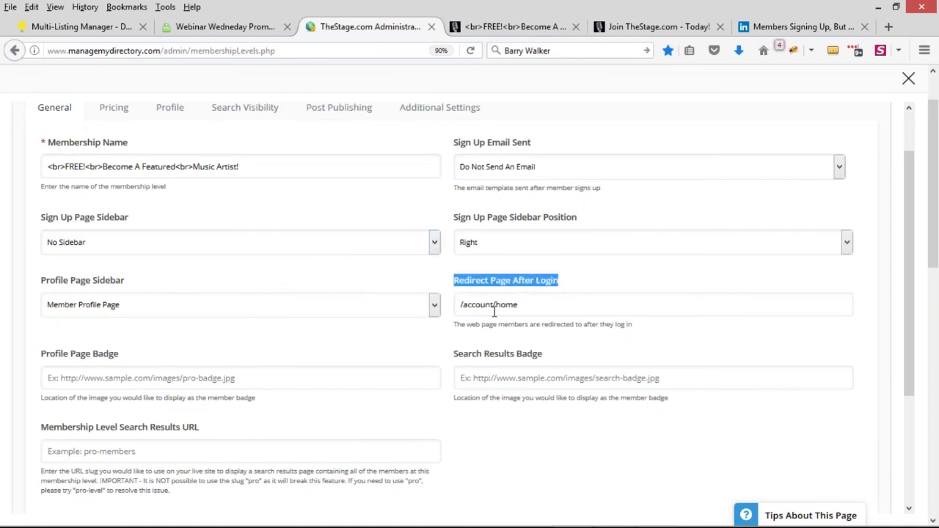
left_click_drag(496, 305, 518, 305)
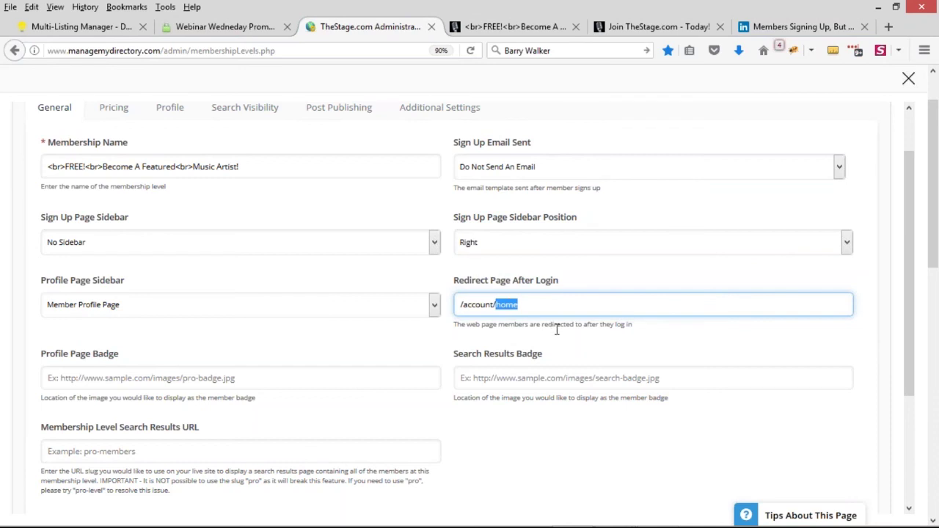
type("conta")
key("ctrl+a")
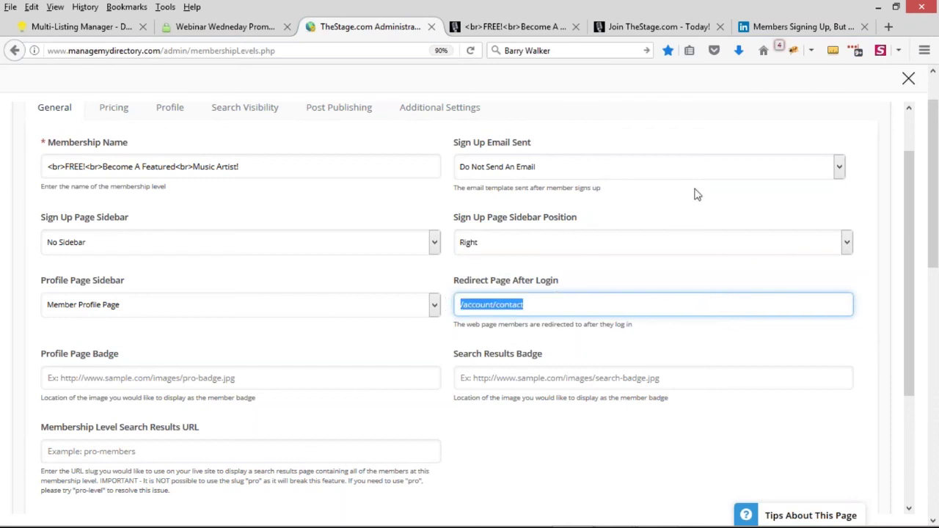
scroll(788, 176, "up", 2)
left_click(842, 123)
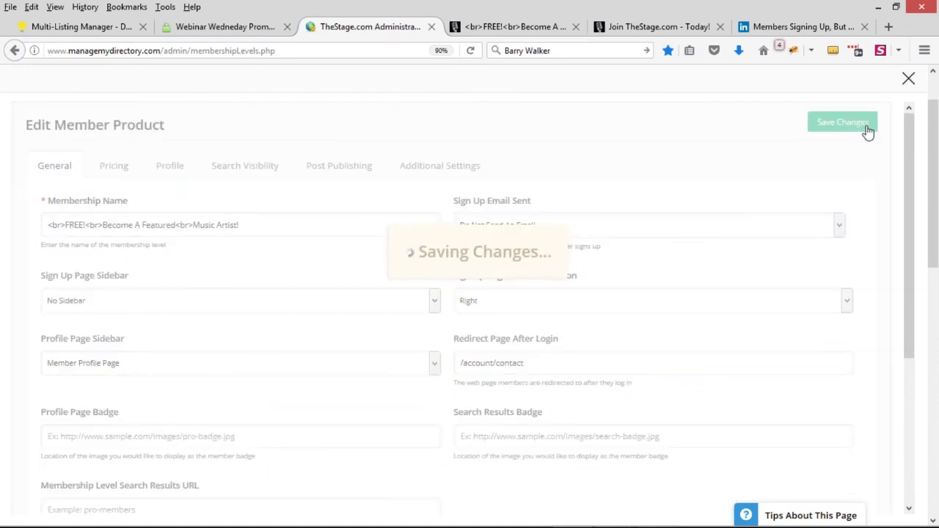
left_click(547, 28)
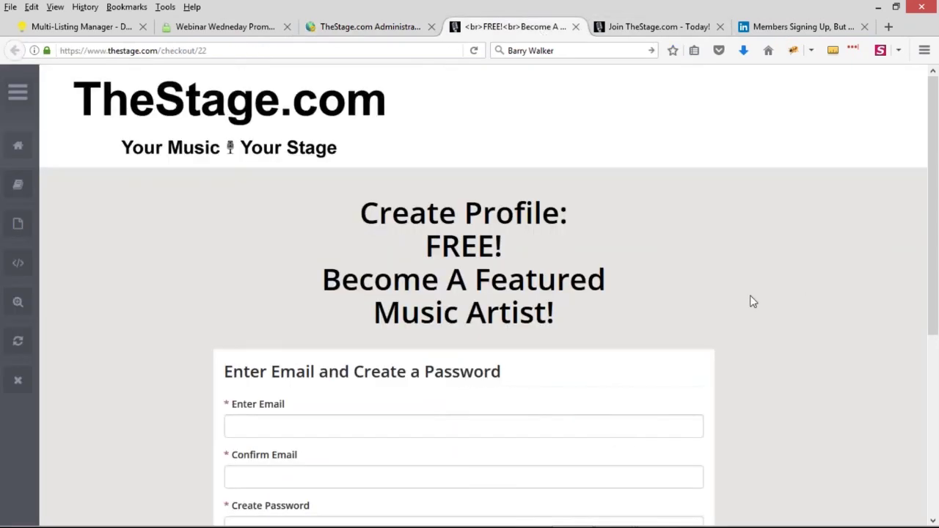
Step: Reload the sign-up page and enter the test email address in both email fields
scroll(761, 300, "down", 1)
scroll(761, 297, "down", 5)
left_click(473, 51)
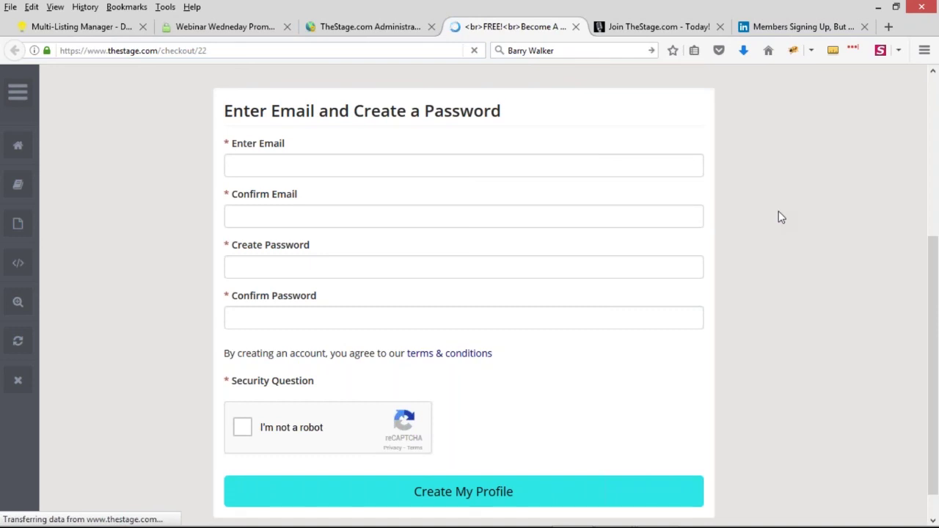
left_click(326, 162)
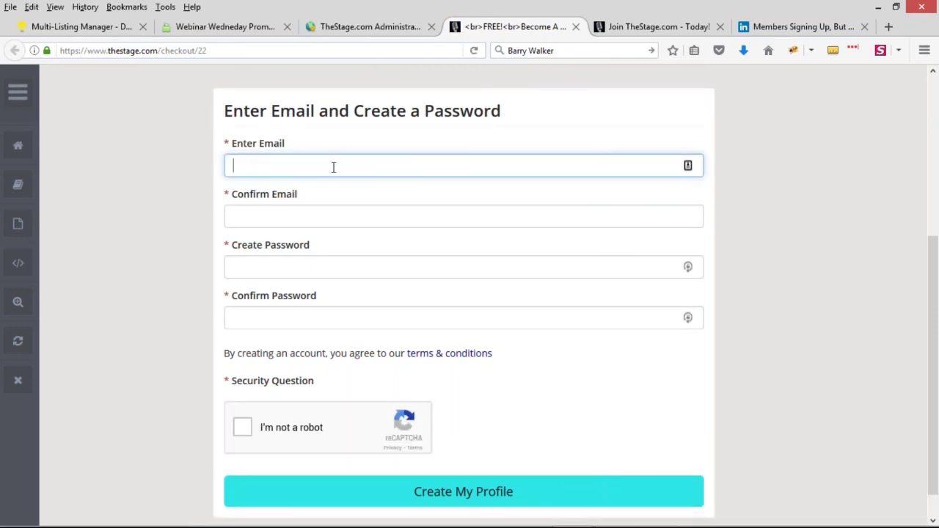
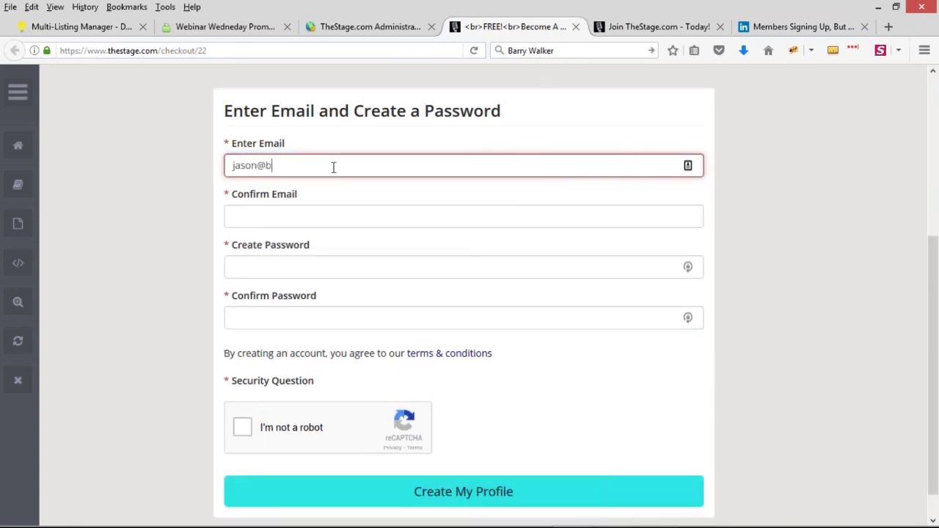
left_click_drag(403, 173, 195, 161)
key("ctrl+c")
left_click(431, 220)
key("ctrl+v")
Step: Enter and confirm a password, pass reCAPTCHA, and create the profile through to the dashboard
left_click(367, 268)
type("••••••")
left_click(306, 336)
type("••••")
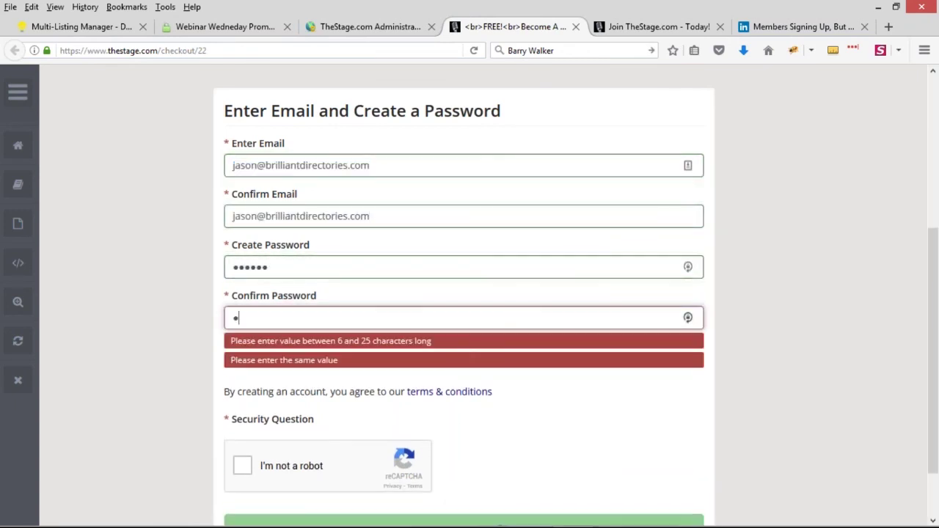
type("••")
scroll(379, 286, "down", 2)
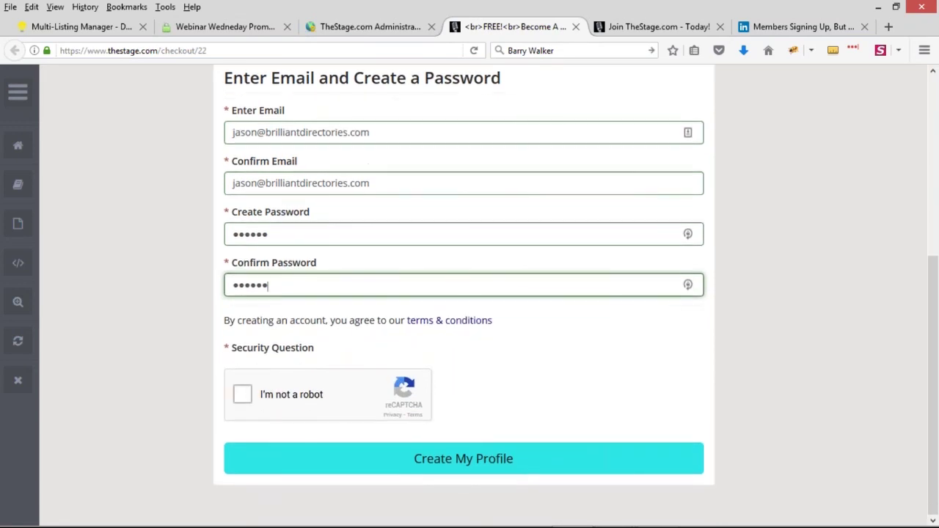
left_click(257, 397)
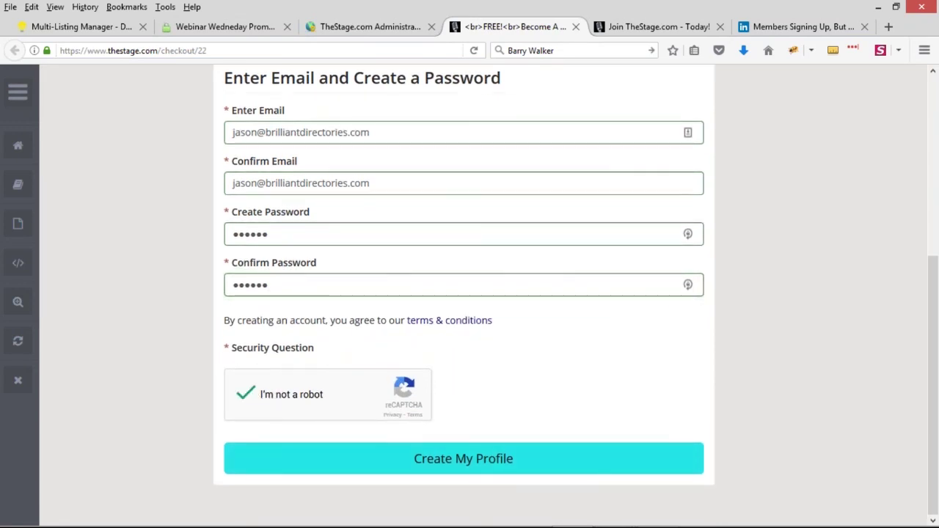
left_click(463, 458)
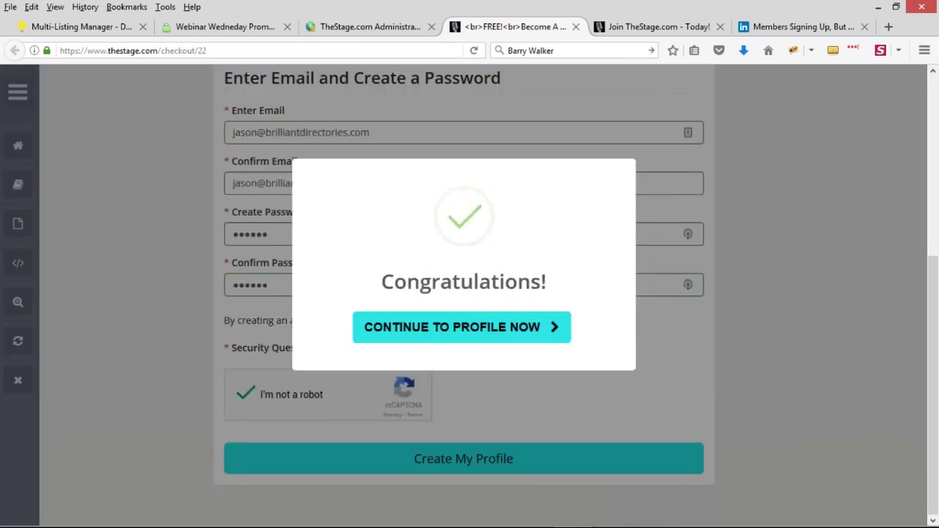
left_click(453, 341)
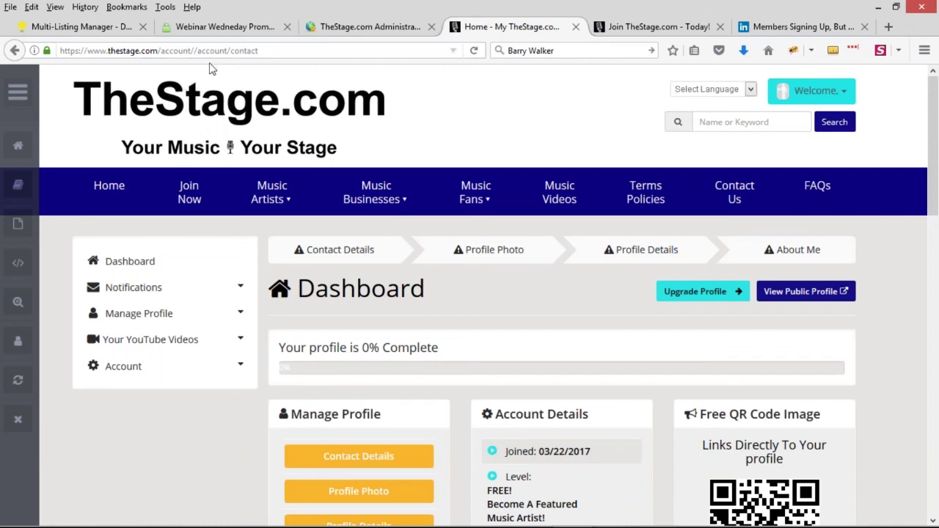
Step: Remove the duplicated /account from the page address and load /account/contact
left_click_drag(195, 50, 220, 48)
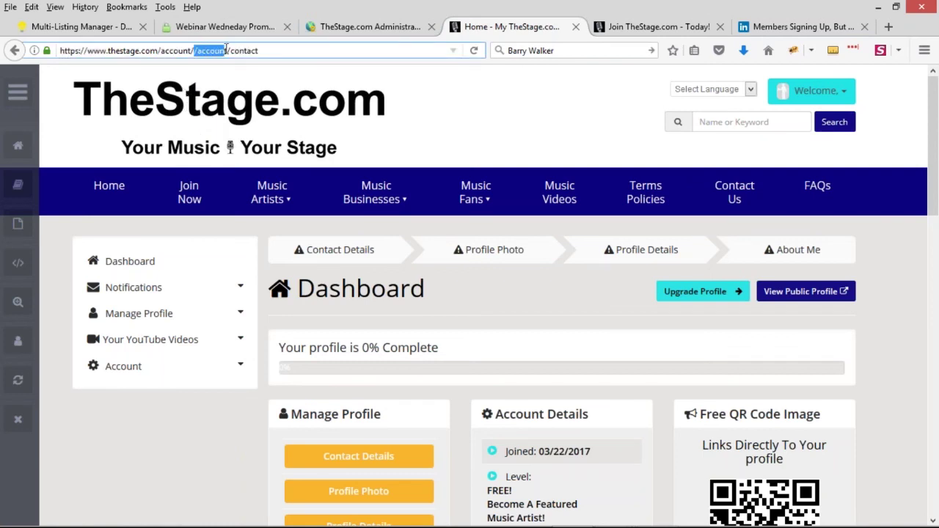
left_click(194, 50)
left_click_drag(194, 50, 223, 51)
mouse_move(166, 49)
left_mouse_down()
mouse_move(228, 52)
mouse_move(184, 50)
left_mouse_up()
key("BackSpace")
key("BackSpace")
left_click(225, 50)
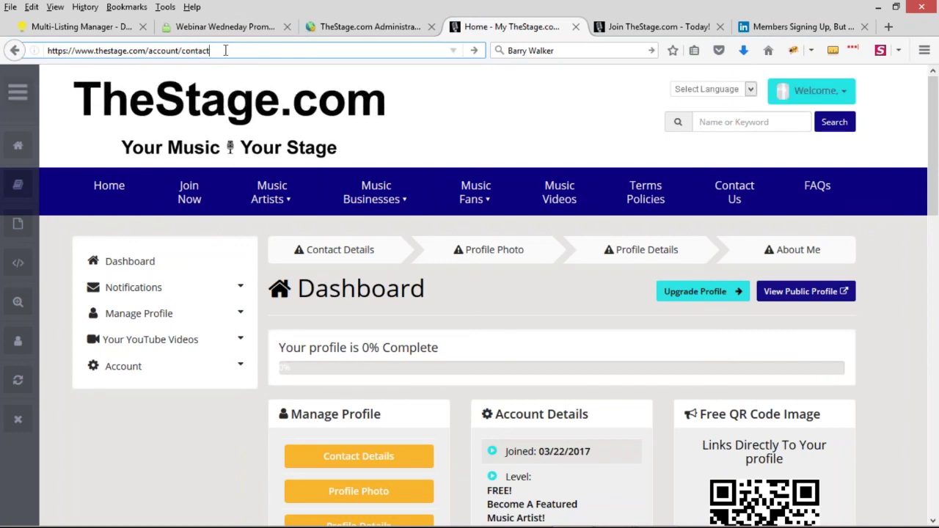
key("Return")
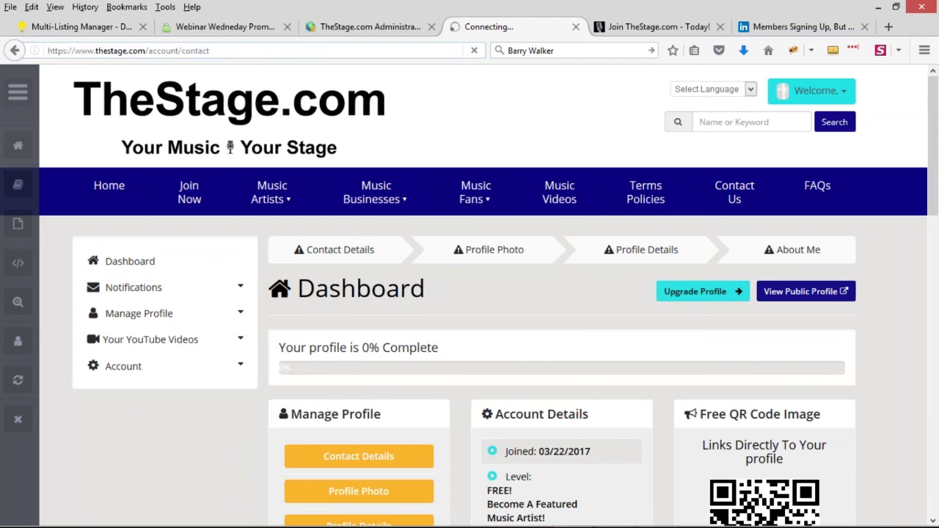
left_click_drag(178, 49, 220, 49)
left_click(185, 49)
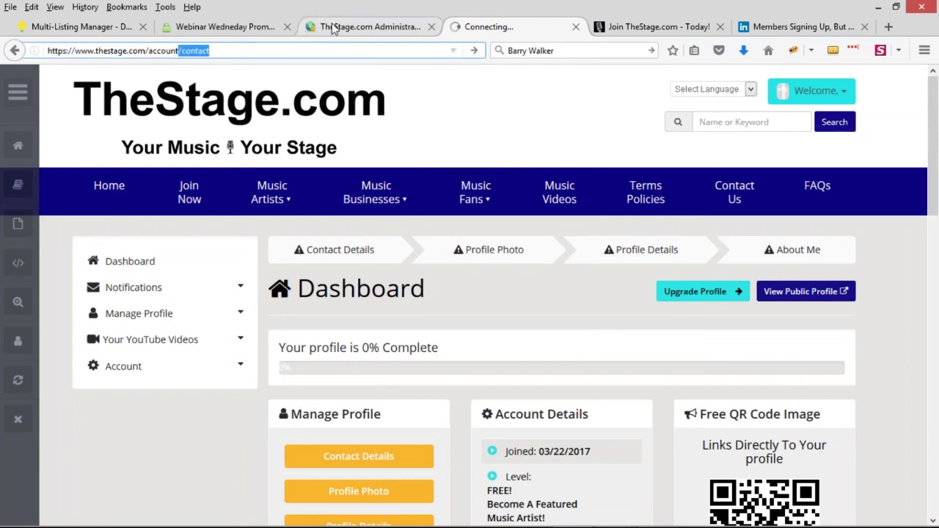
Step: Replace the free membership's Redirect Page After Login value with /contact
left_click(333, 28)
left_click(574, 363)
left_click_drag(574, 362, 443, 358)
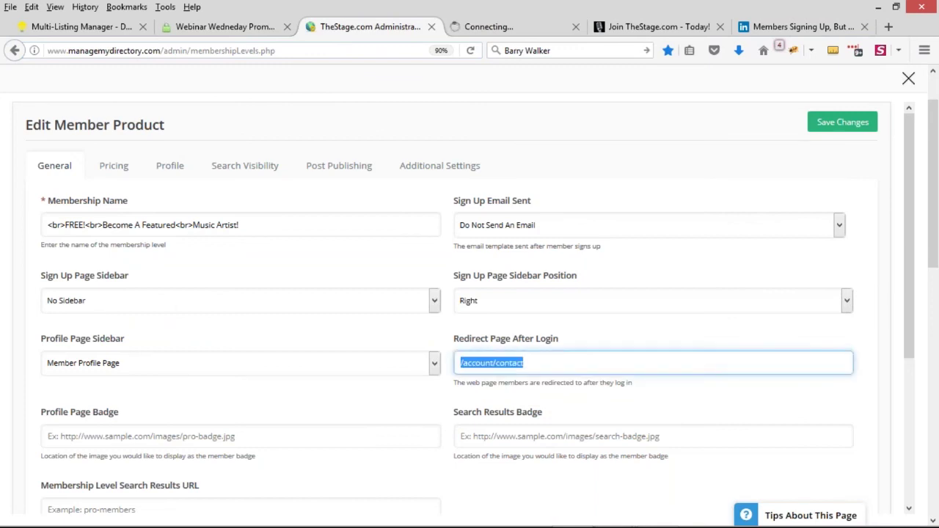
key("ctrl+v")
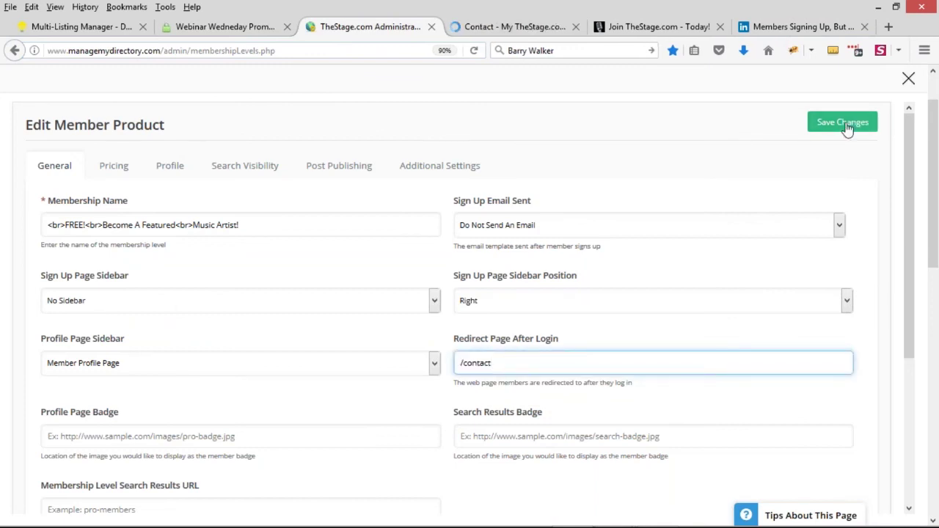
Step: Save the /contact redirect setting and look over the member's contact page
left_click(847, 125)
key("ctrl+Tab")
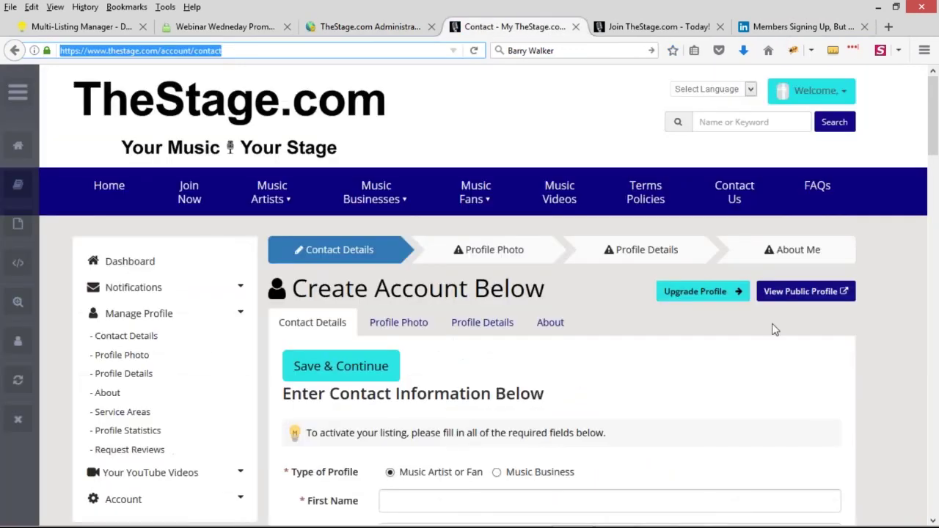
scroll(774, 329, "down", 2)
scroll(807, 320, "up", 2)
scroll(799, 285, "down", 3)
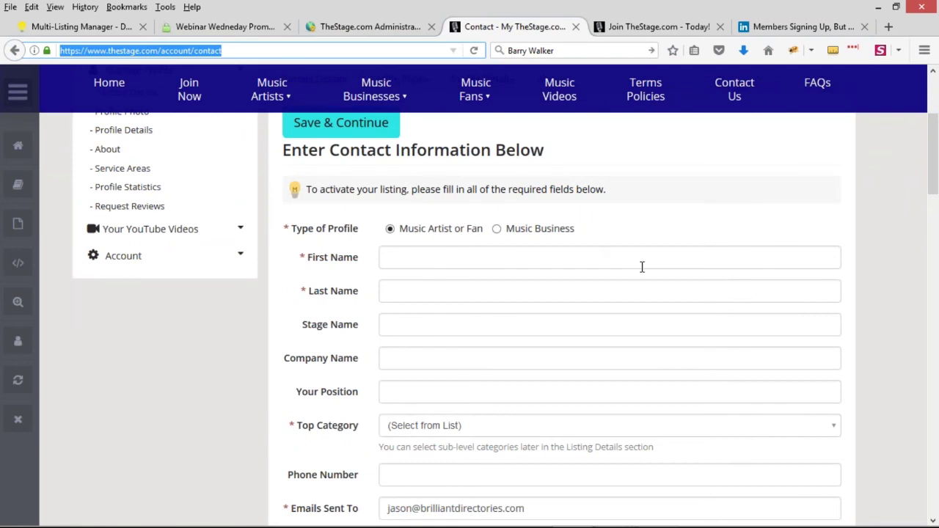
scroll(377, 247, "up", 2)
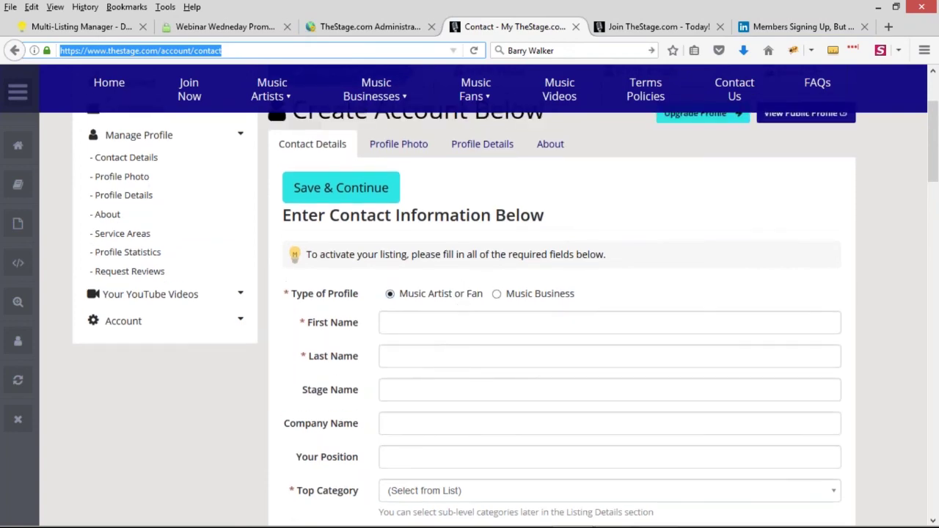
scroll(430, 275, "up", 3)
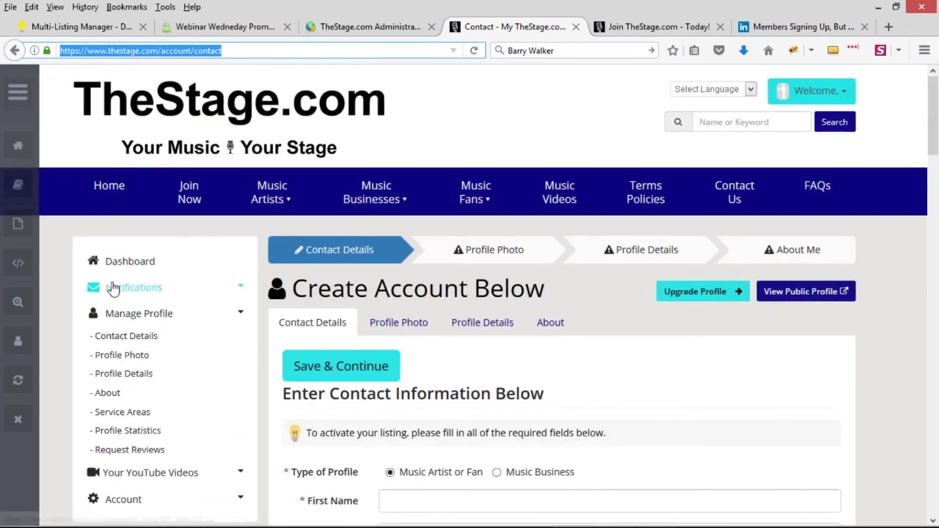
Step: From the member Dashboard, open Contact Details and fill in the member's first name
left_click(117, 261)
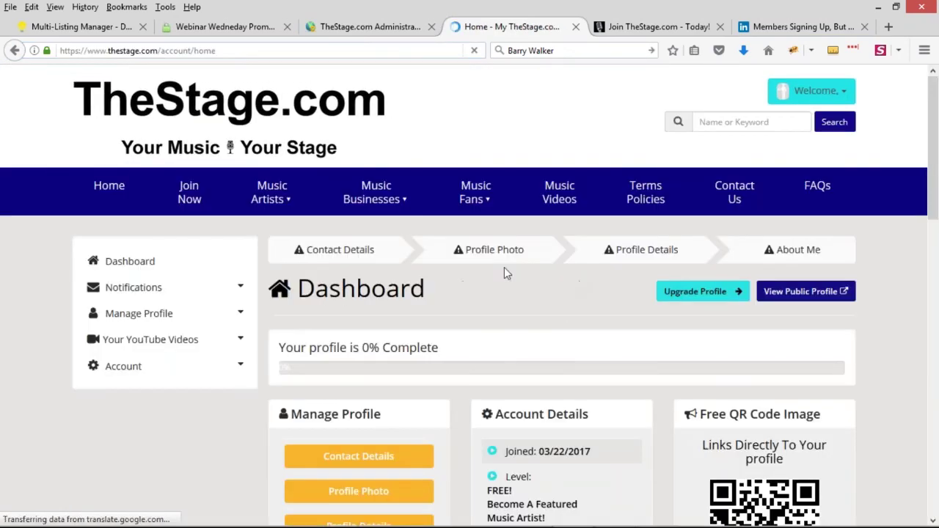
scroll(618, 298, "down", 5)
scroll(690, 332, "up", 3)
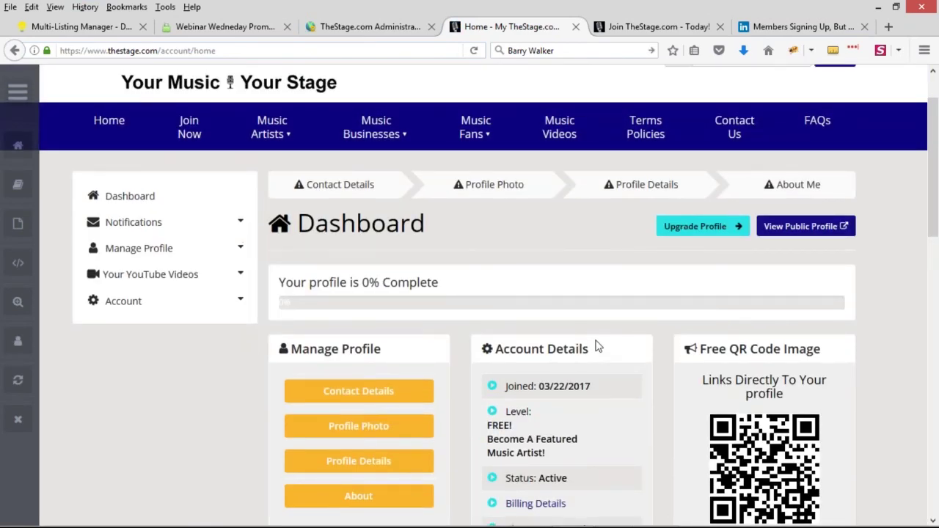
left_click(385, 399)
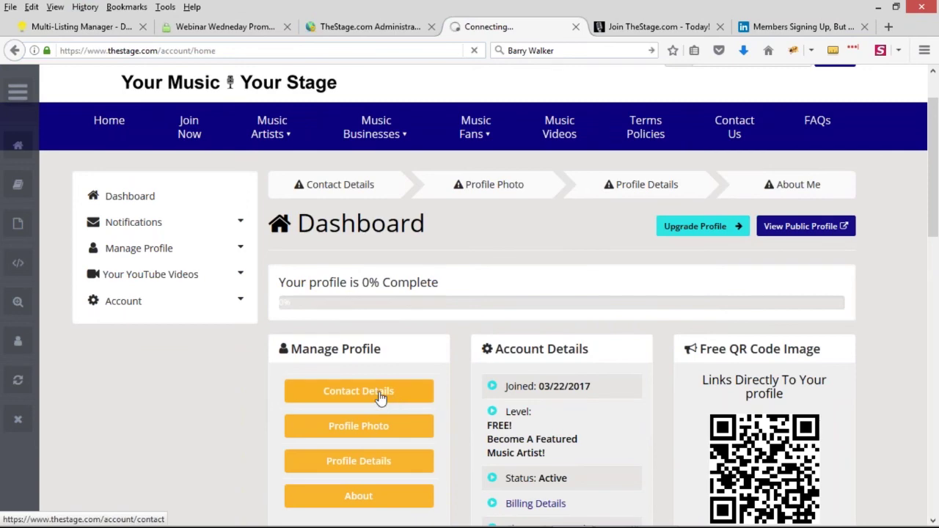
scroll(543, 308, "down", 5)
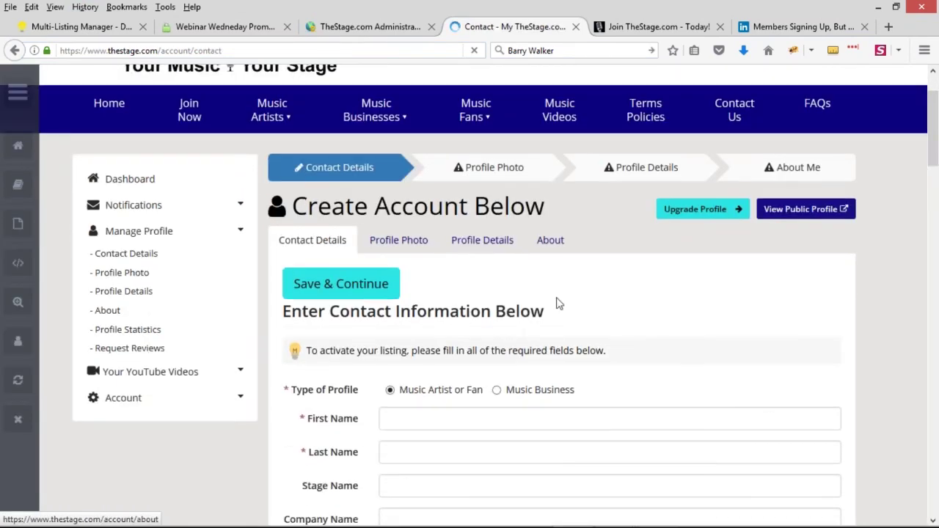
left_click(492, 194)
type("Jason")
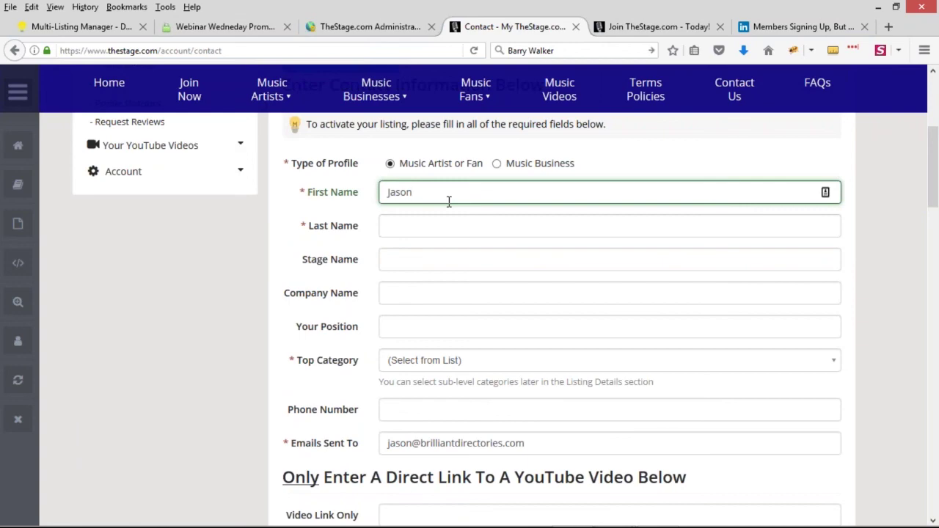
scroll(465, 346, "up", 5)
scroll(440, 433, "down", 1)
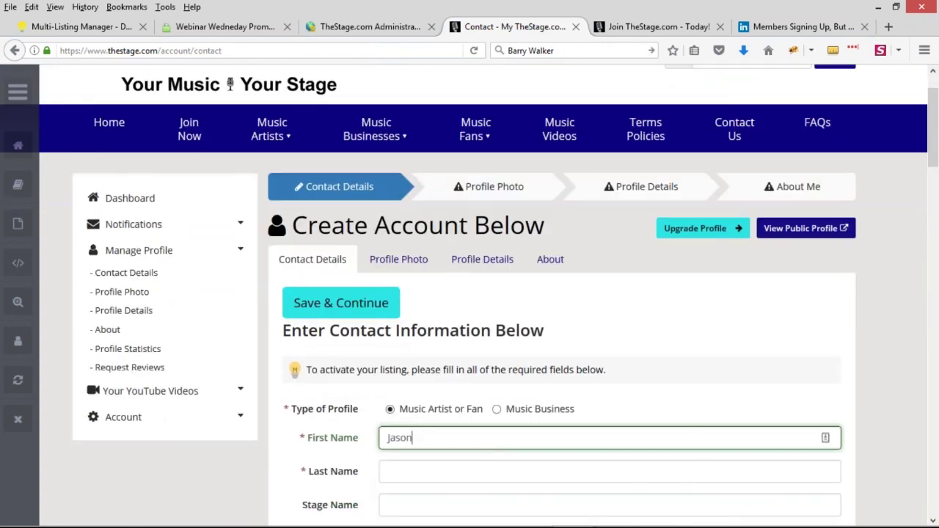
left_click_drag(435, 444, 329, 453)
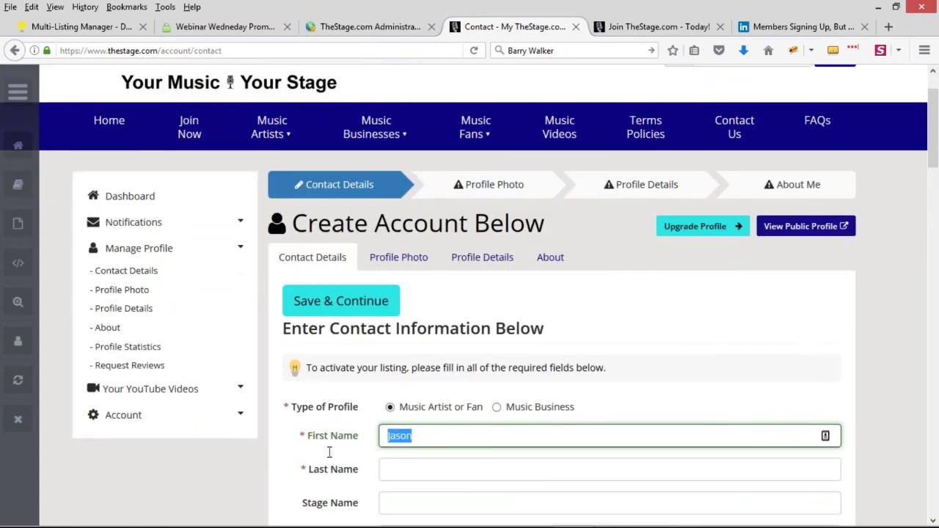
left_click(367, 27)
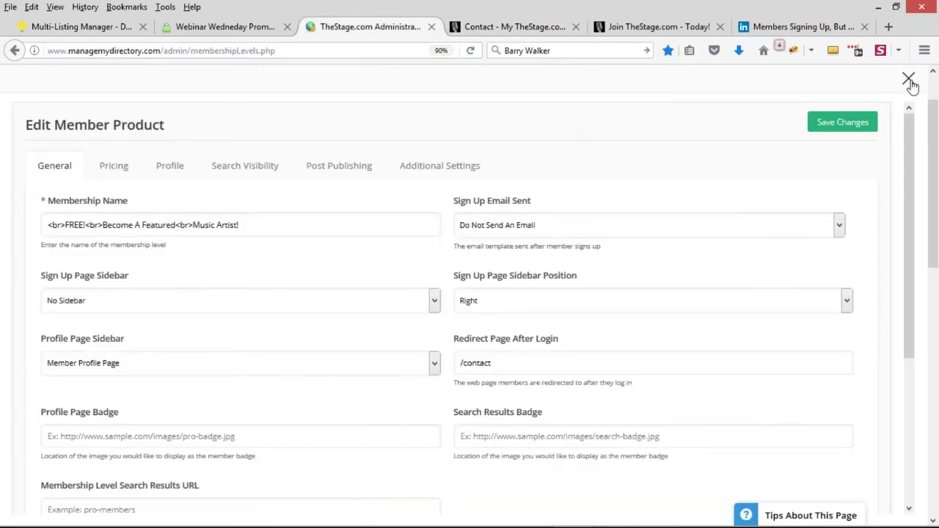
left_click(523, 27)
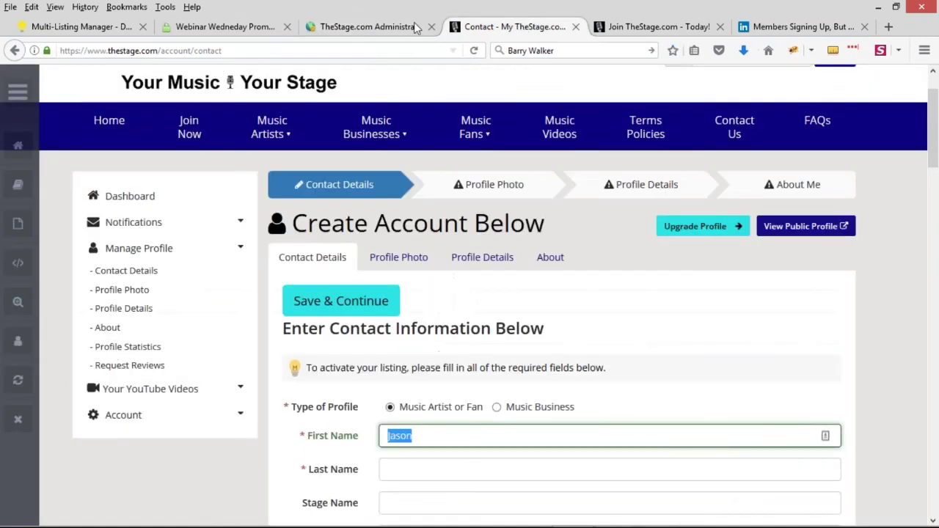
left_click(416, 28)
Step: Close the product editor and open Members > Search Members in a new tab
left_click(907, 80)
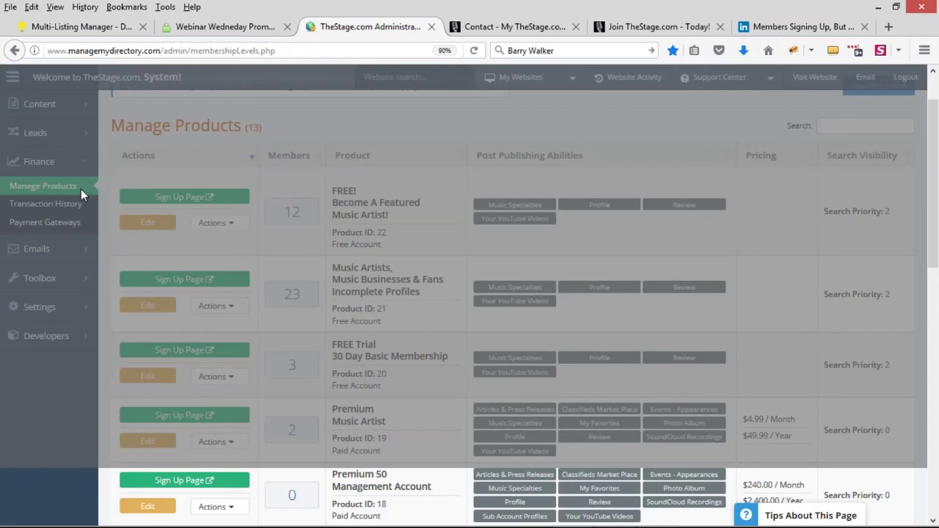
scroll(82, 190, "up", 3)
mouse_move(54, 140)
middle_click(138, 130)
left_click(465, 30)
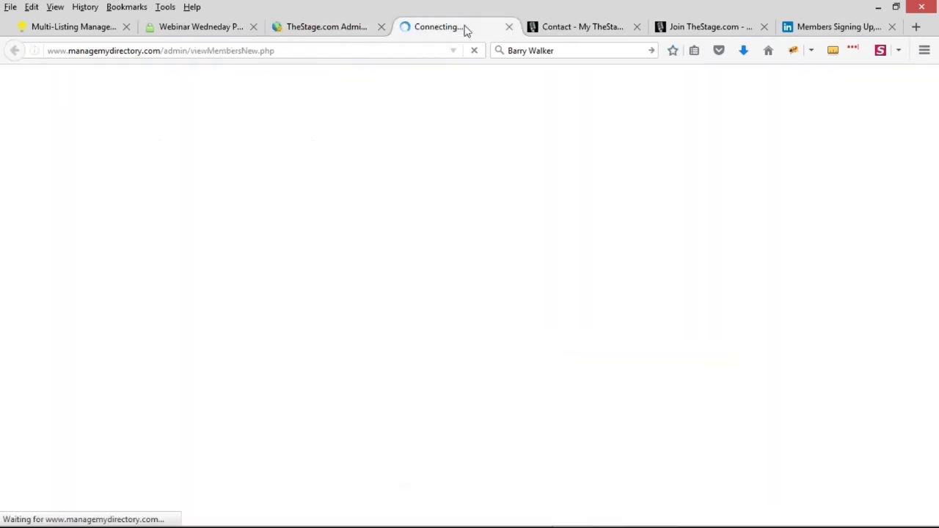
left_click(294, 27)
left_click(462, 26)
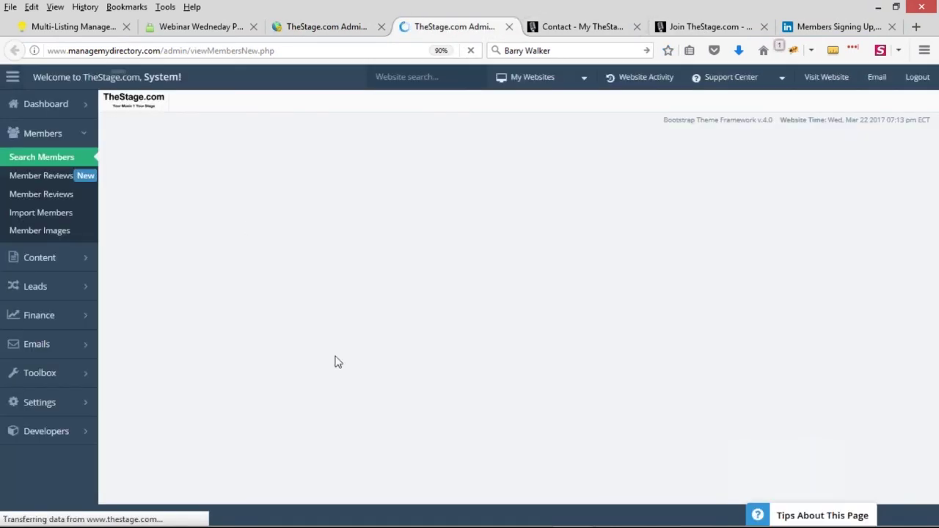
Step: Delete the newest test member's account, confirm the deletion, and dismiss the success message
left_click(593, 323)
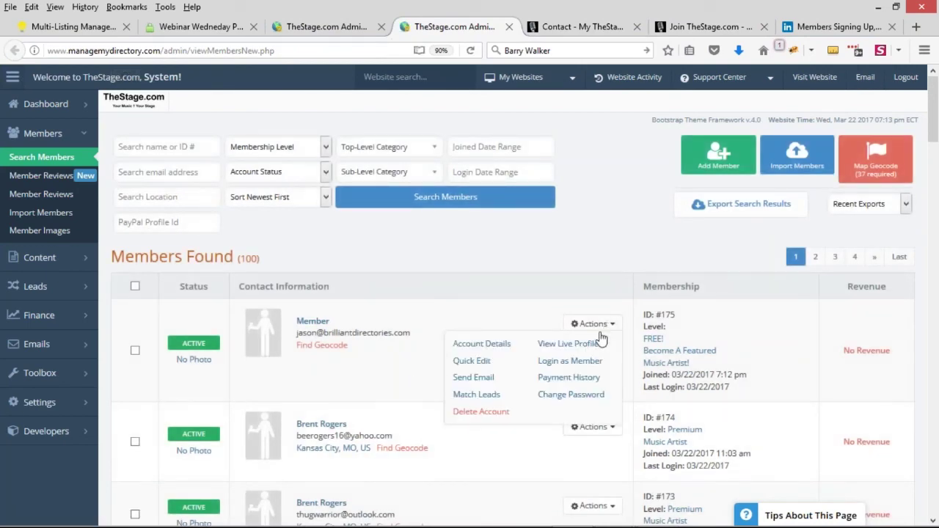
left_click(474, 411)
left_click(401, 345)
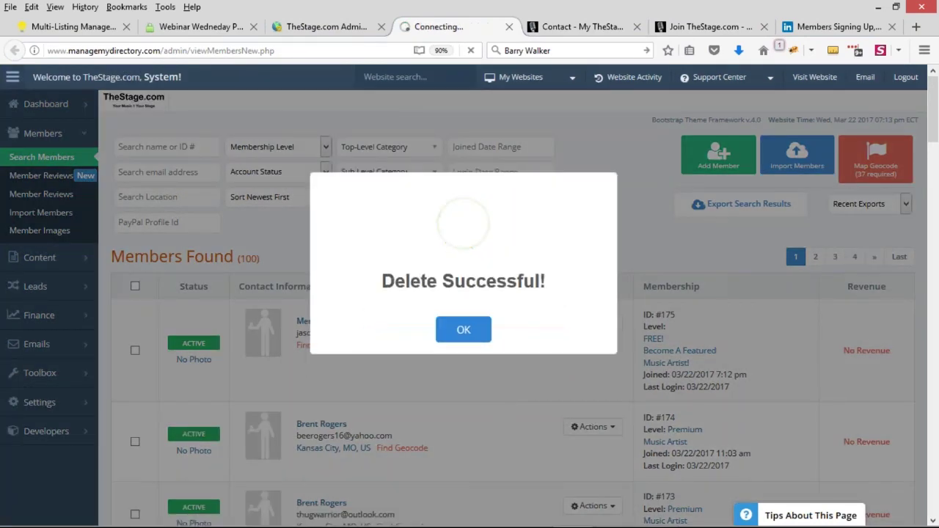
left_click(462, 330)
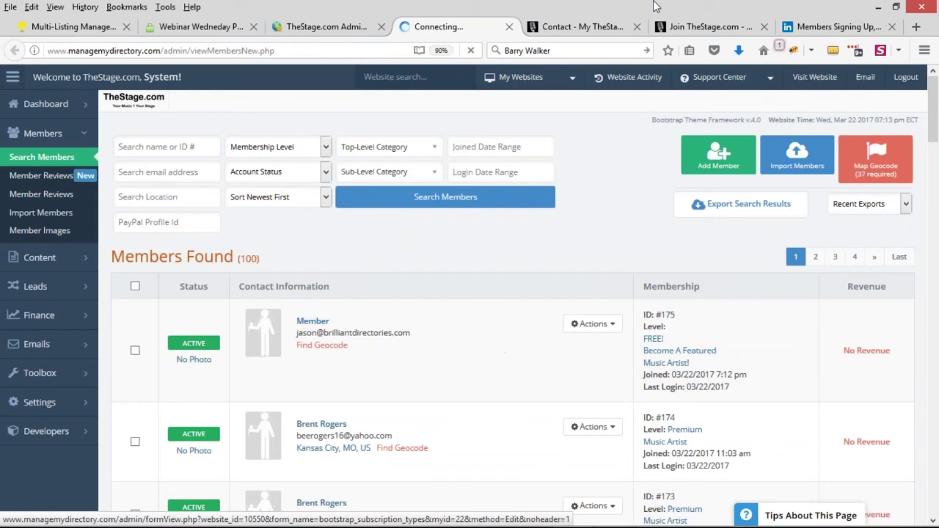
key("ctrl+Tab")
left_click(810, 90)
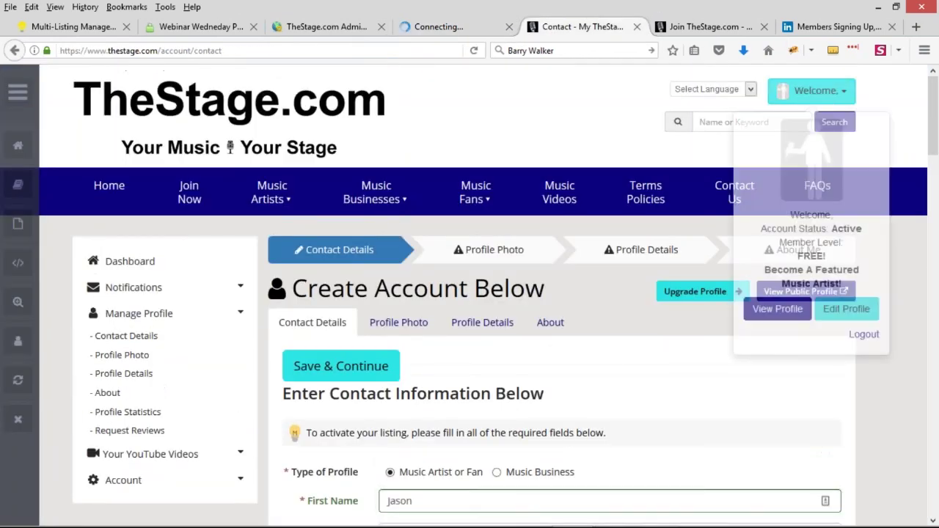
Step: Log the member out and open the free product's Sign Up Page from Manage Products
left_click(863, 335)
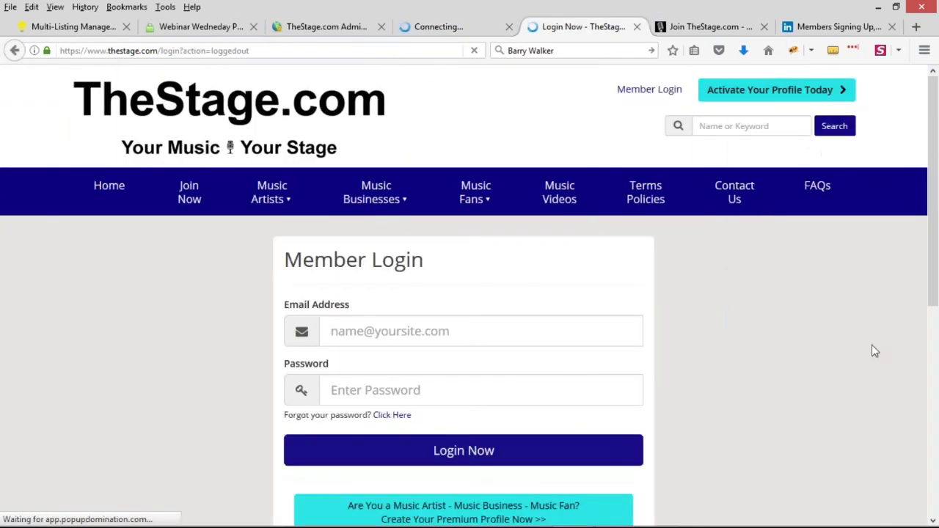
left_click(326, 26)
left_click(219, 256)
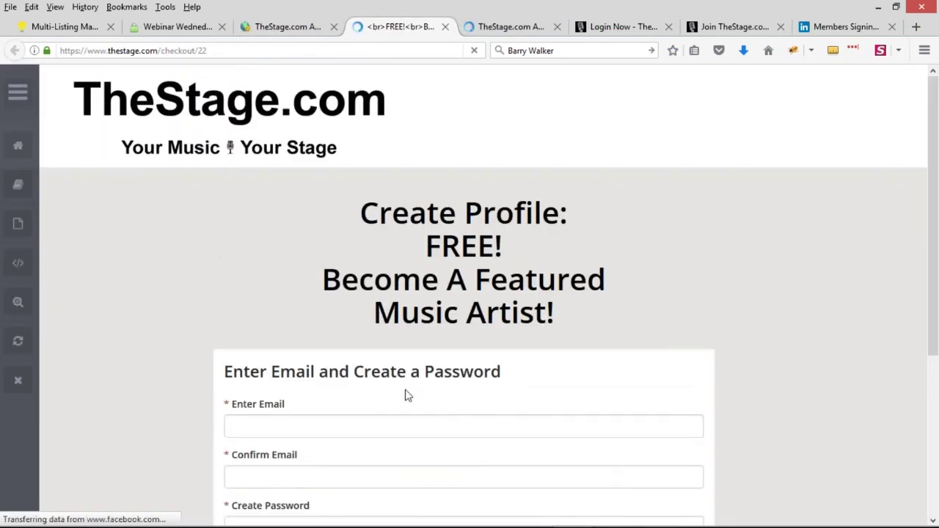
scroll(475, 381, "down", 3)
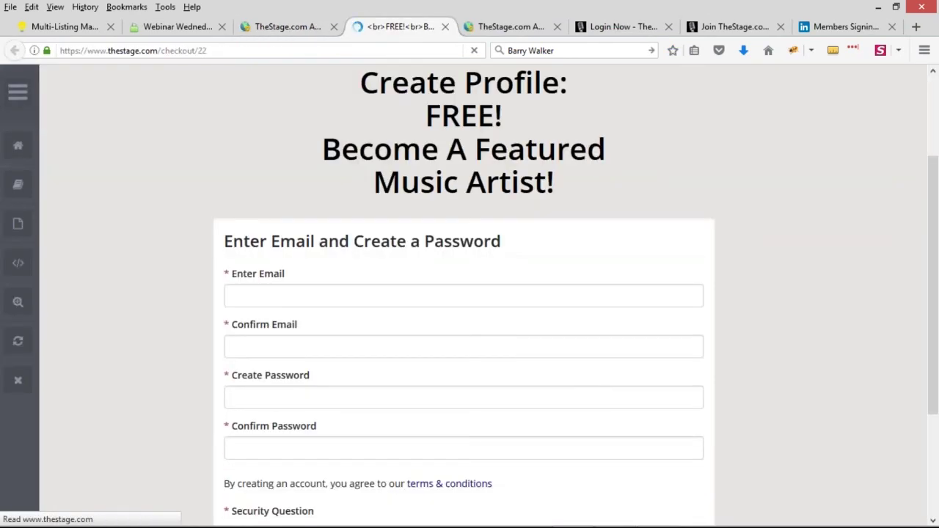
Step: Enter the test email address and copy it into the Confirm Email field
left_click(398, 297)
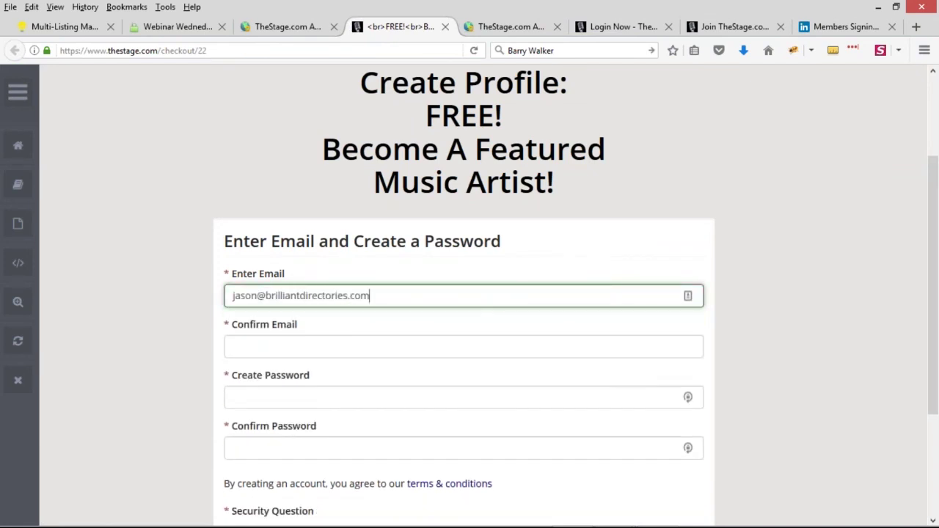
key("ctrl+a")
key("ctrl+c")
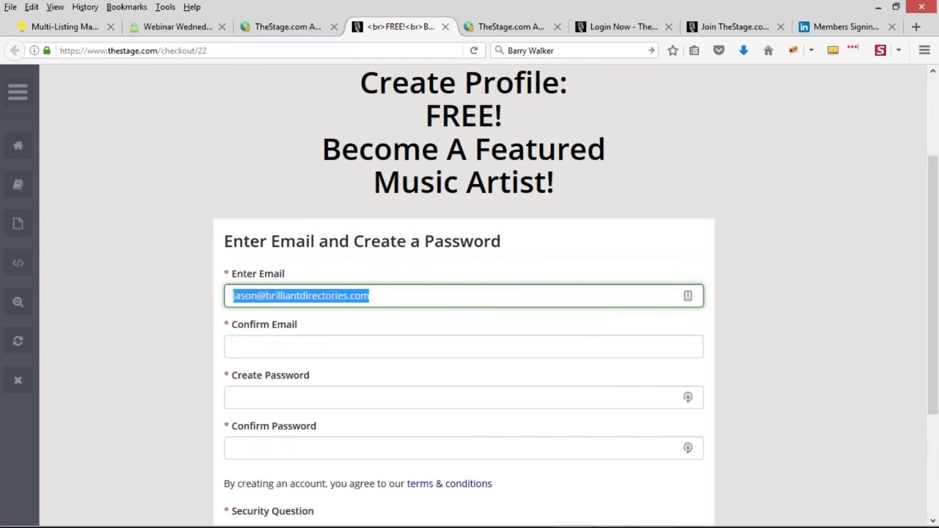
key("Tab")
key("ctrl+v")
Step: Set and confirm a password, pass reCAPTCHA, and create the profile to reach its dashboard
left_click(297, 404)
type("p")
key("ctrl+a")
type("••••••")
key("Tab")
type("••••••")
scroll(446, 386, "down", 4)
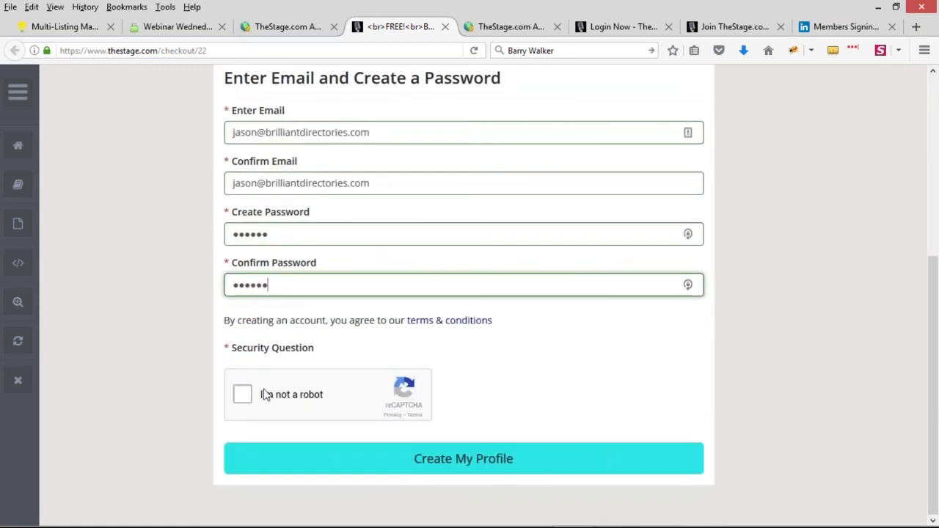
left_click(247, 397)
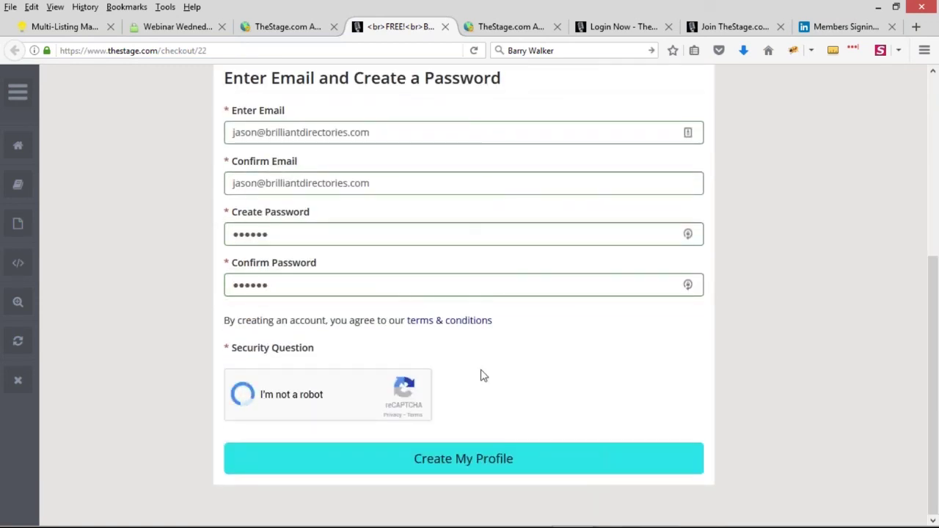
left_click(516, 459)
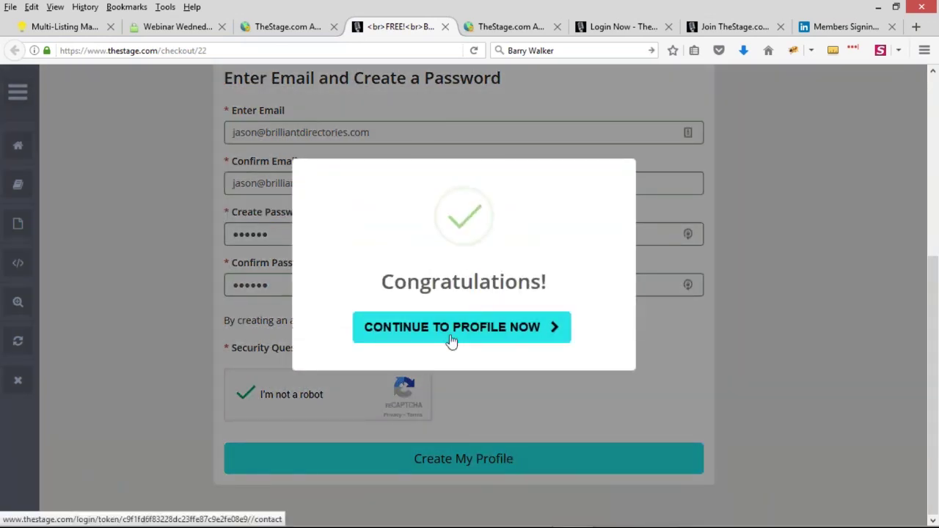
left_click(451, 327)
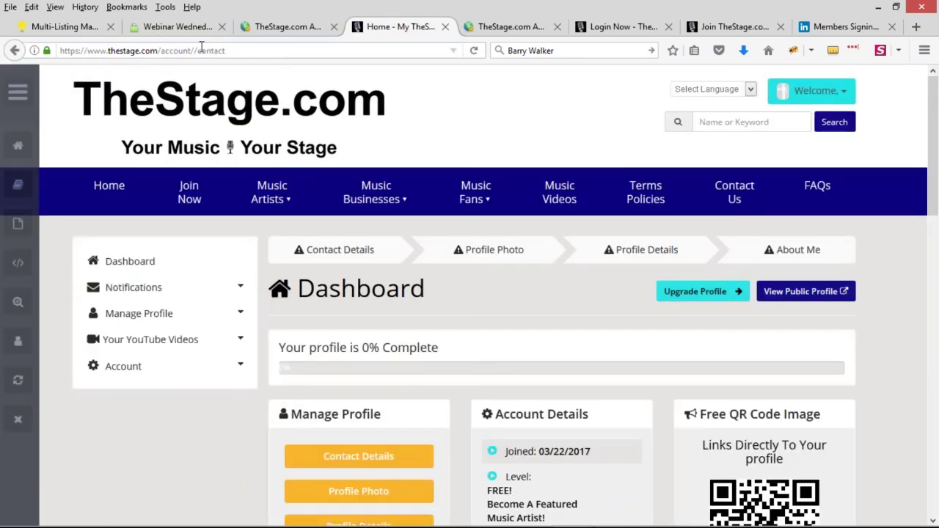
Step: Review the free product's after-login landing page and save its settings
left_click(282, 27)
left_click(146, 285)
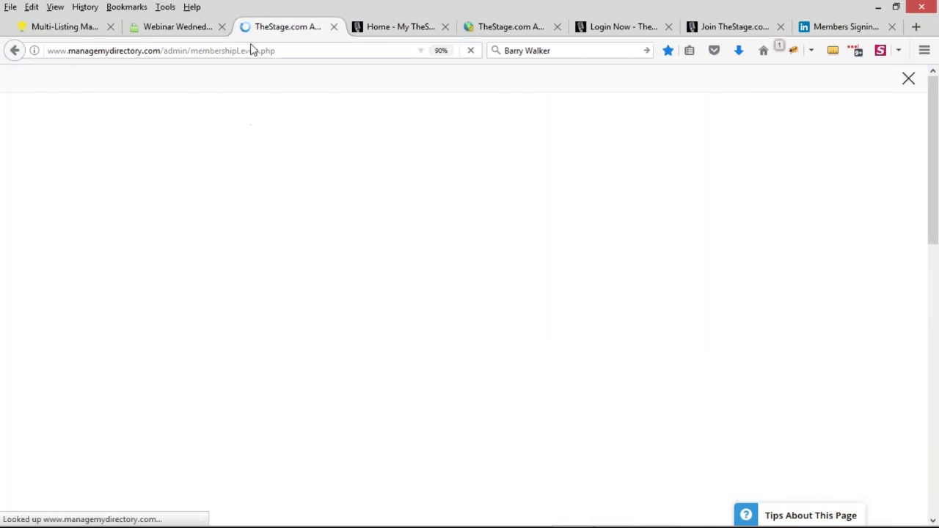
left_click(465, 362)
left_click(841, 123)
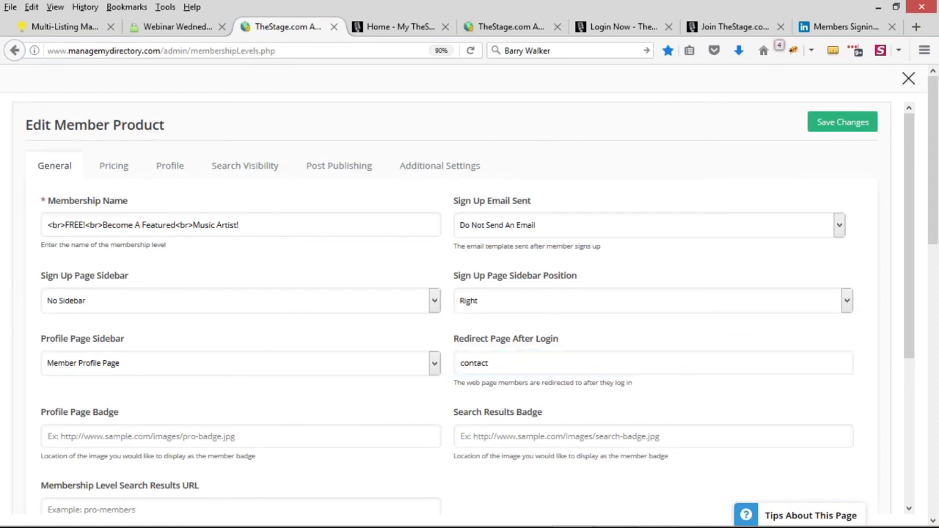
Step: Refresh the members list and delete the newest test member's account
left_click(511, 27)
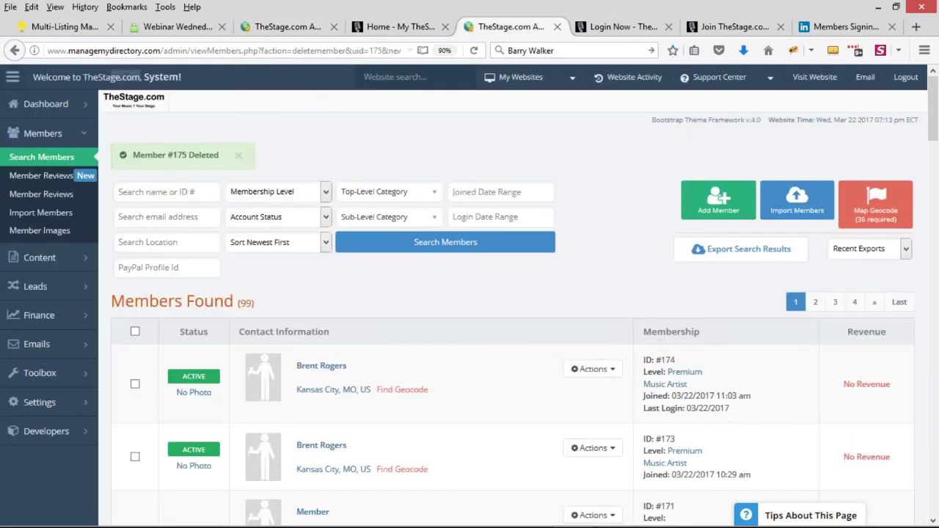
left_click(30, 158)
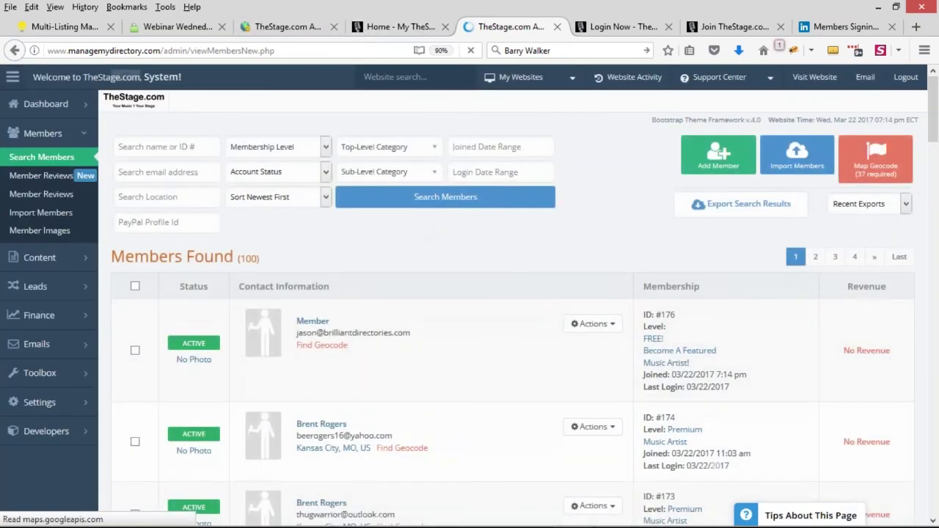
left_click(593, 324)
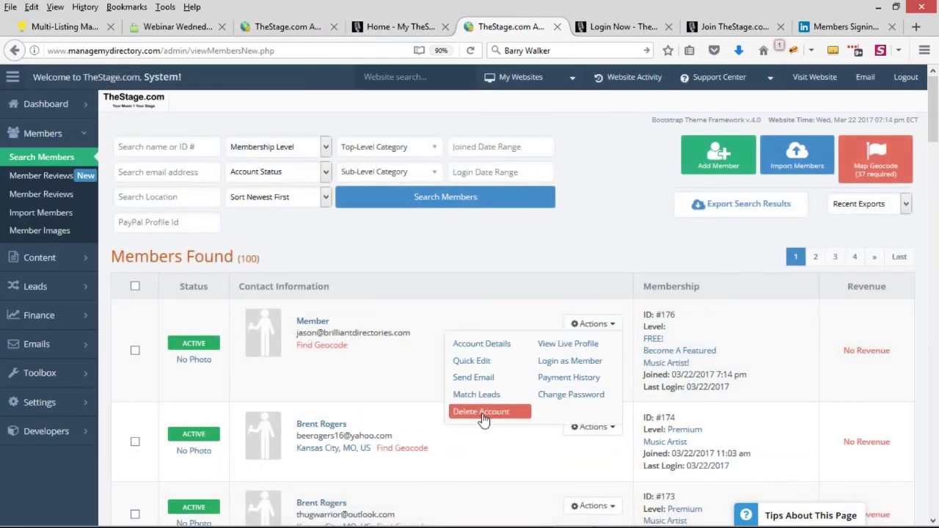
left_click(482, 410)
left_click(425, 343)
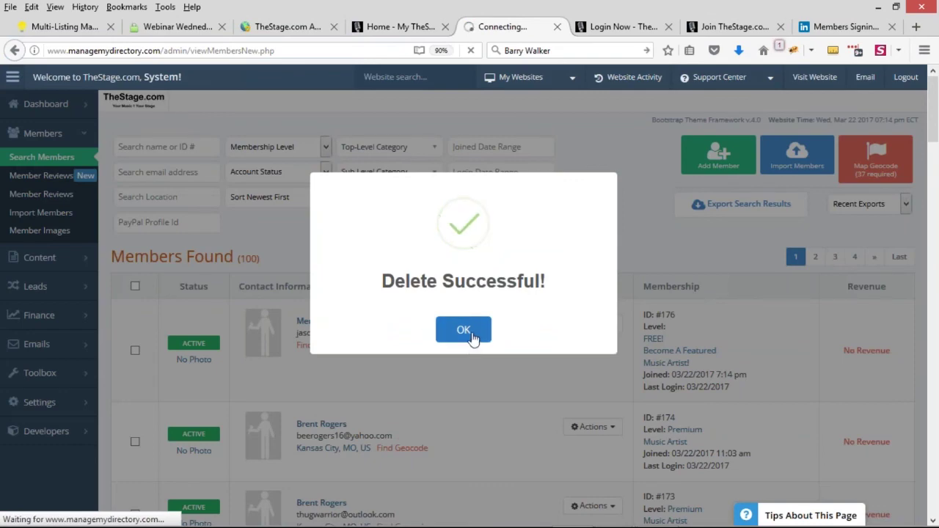
left_click(475, 334)
Step: Check the product's after-login redirect value, then log the test member out of the site
left_click(272, 29)
double_click(510, 363)
left_click(492, 27)
left_click(400, 26)
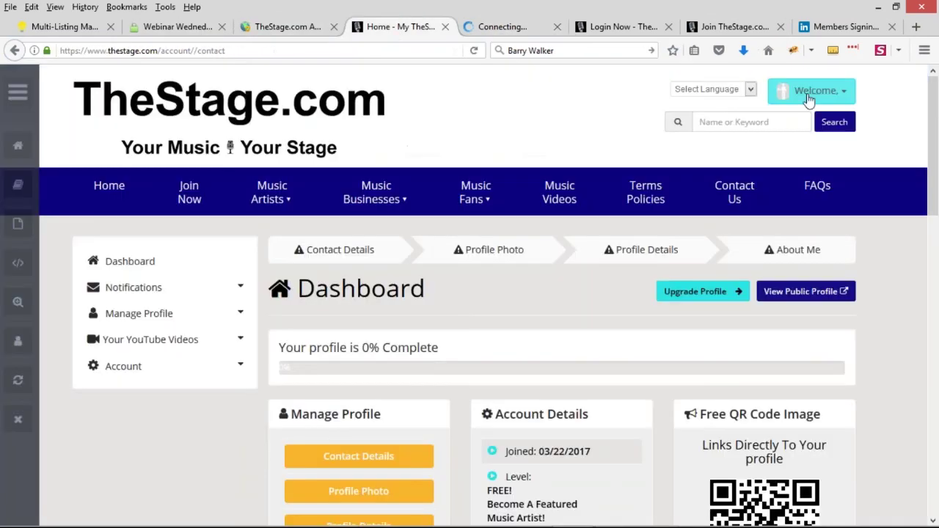
left_click(810, 91)
left_click(866, 337)
Step: Close the membership product settings and reopen the free product's sign-up page
left_click(272, 27)
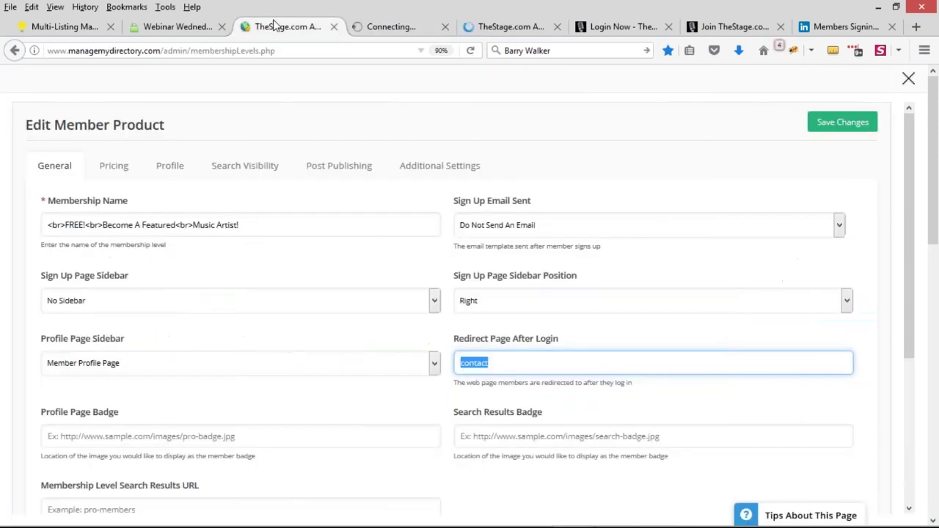
left_click(907, 79)
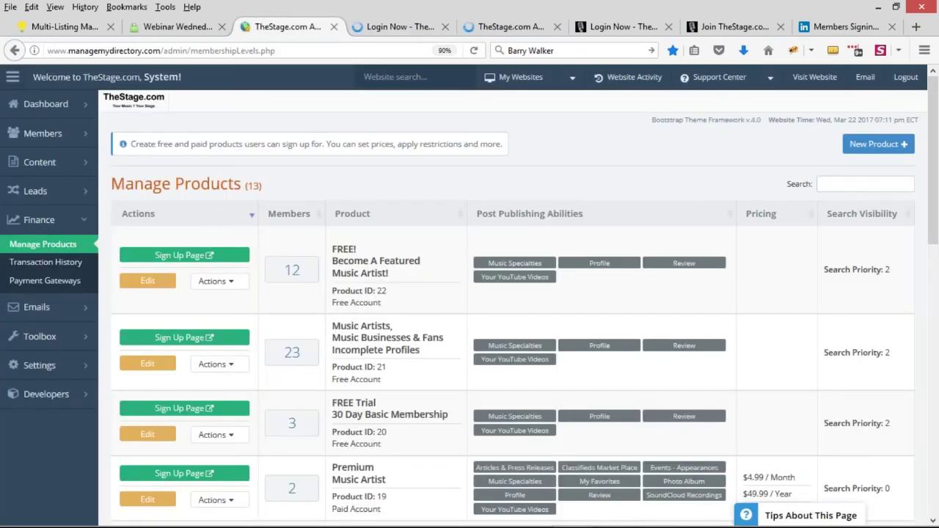
left_click(184, 255)
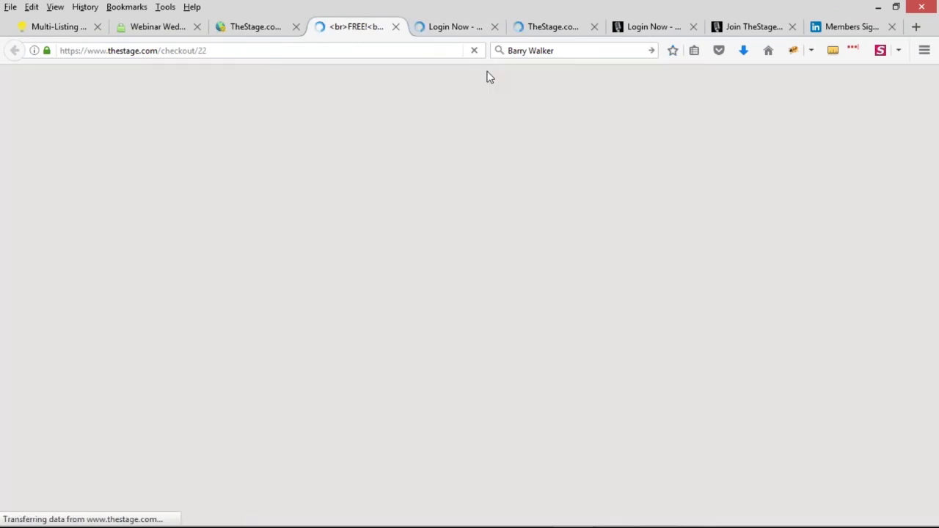
Step: Enter the test member's email address in both the email and confirm-email fields
scroll(407, 383, "down", 3)
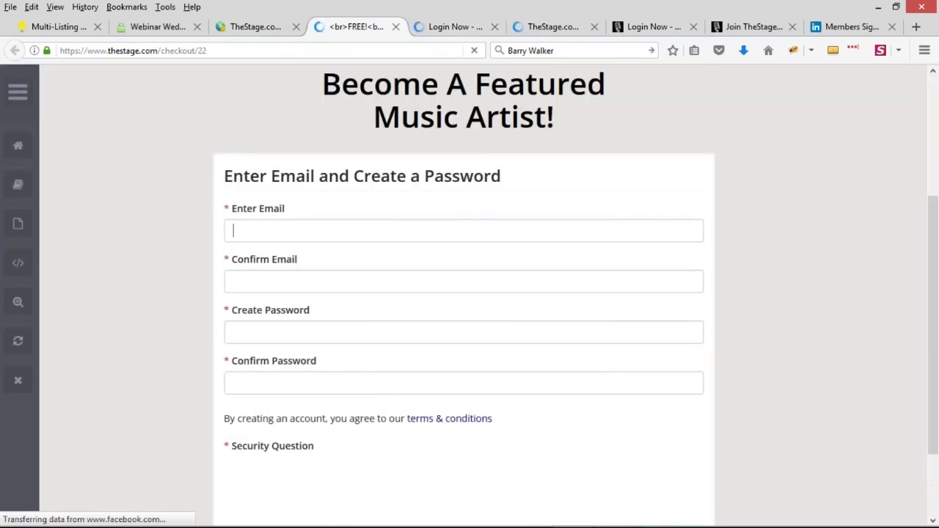
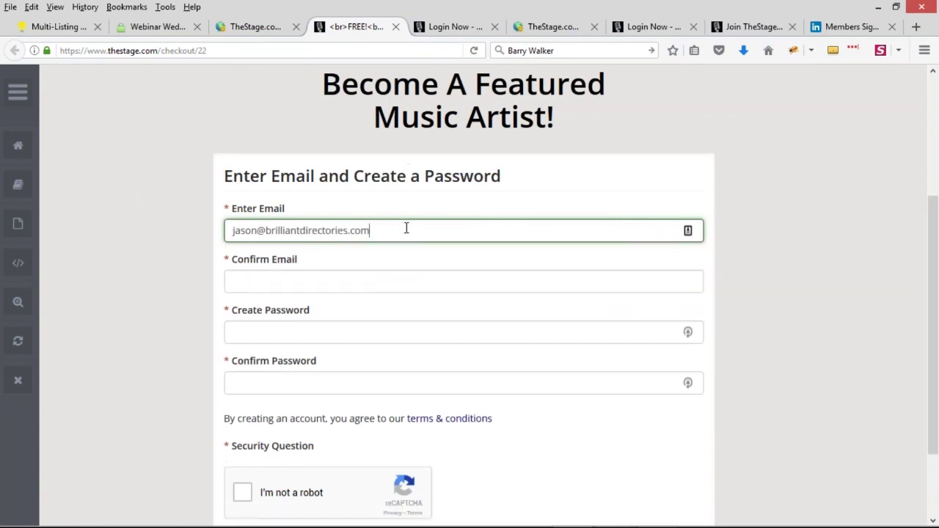
left_click_drag(404, 227, 205, 230)
key("ctrl+c")
key("Tab")
key("ctrl+v")
Step: Enter and confirm the account password, then submit the free sign-up to create the profile
left_click(278, 328)
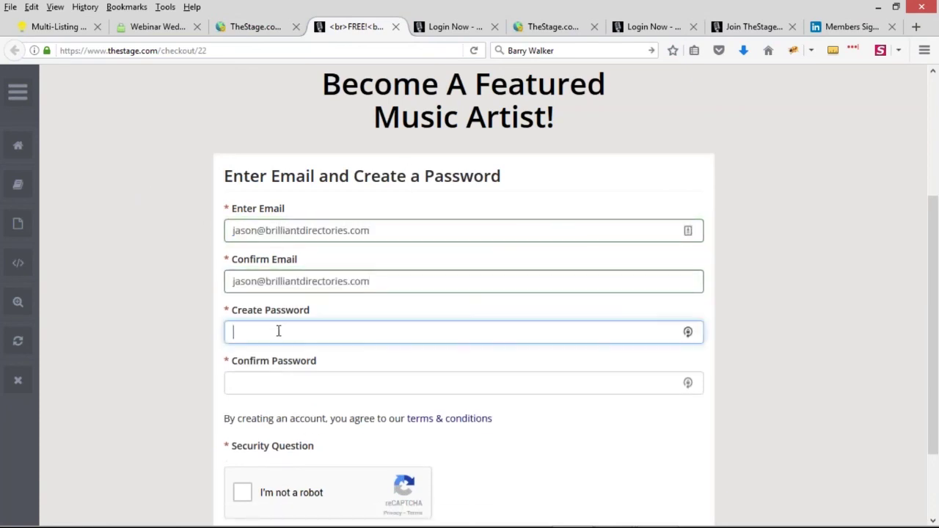
type("••••••")
left_click(291, 385)
type("•")
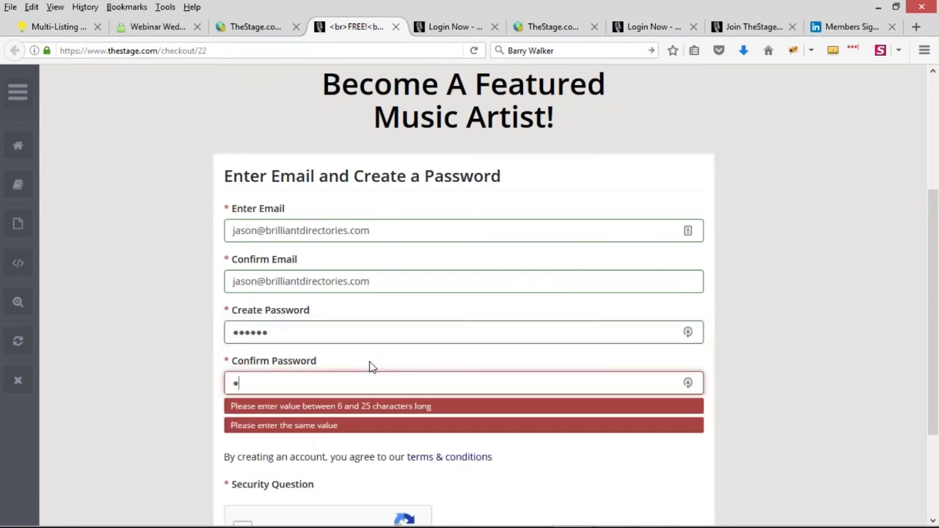
type("•••••")
scroll(372, 352, "down", 3)
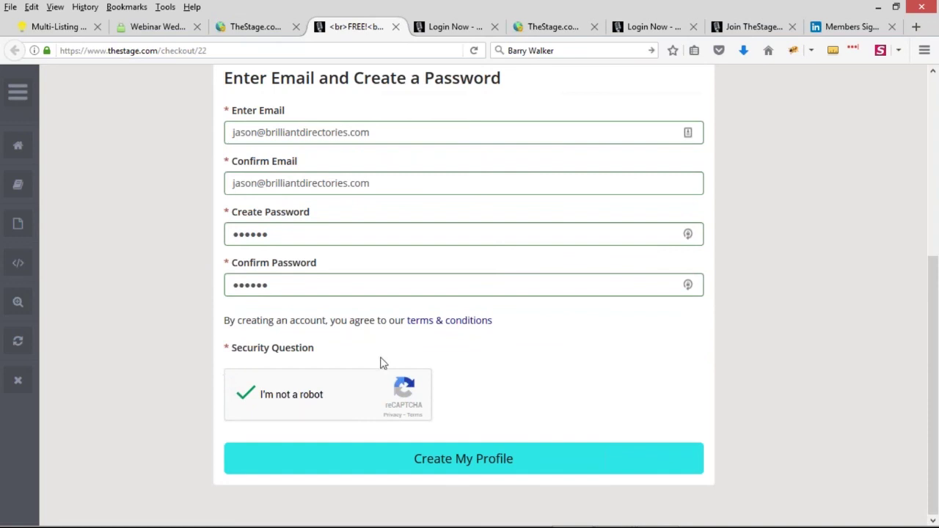
left_click(505, 462)
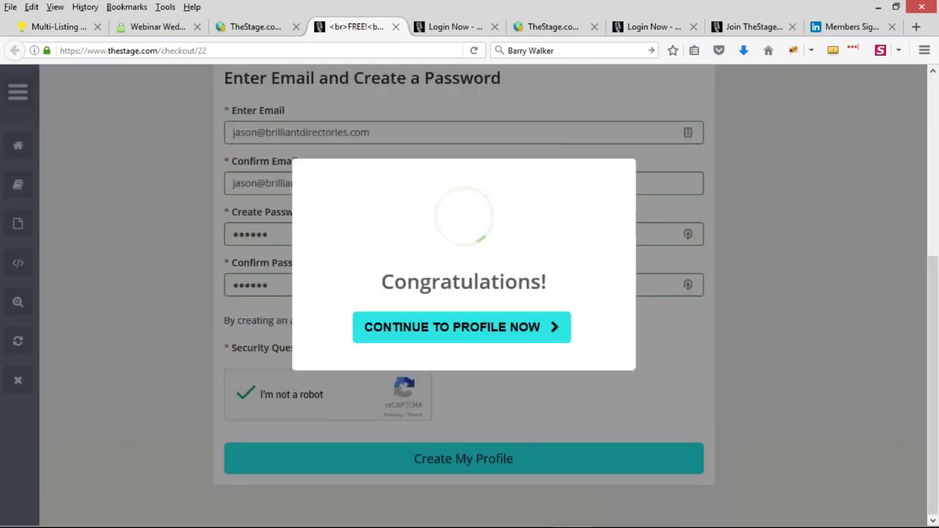
left_click(449, 344)
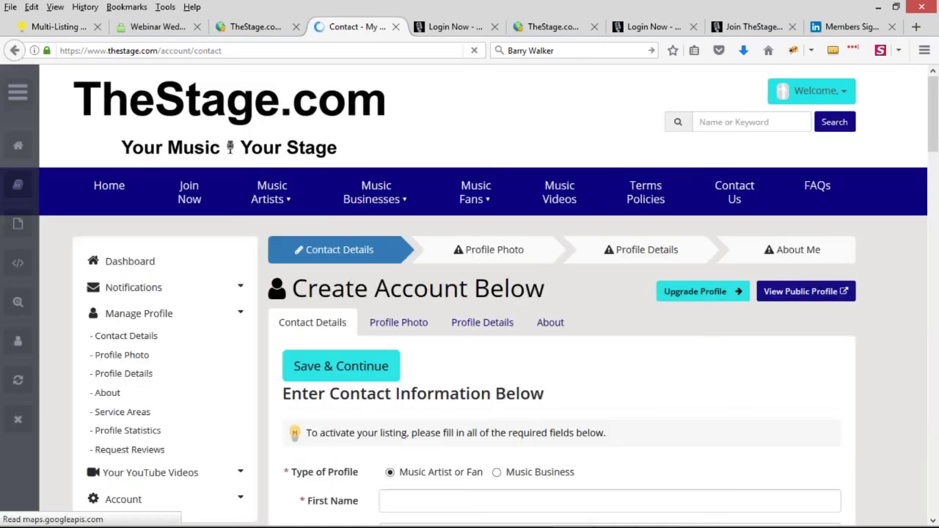
Step: Scroll through the new member's profile page to review it
scroll(533, 288, "down", 2)
scroll(533, 289, "down", 3)
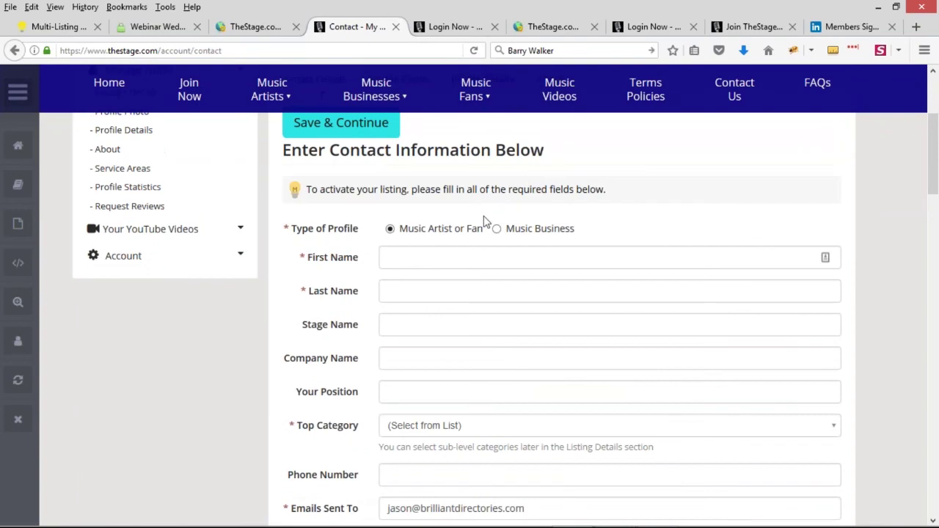
scroll(484, 221, "down", 7)
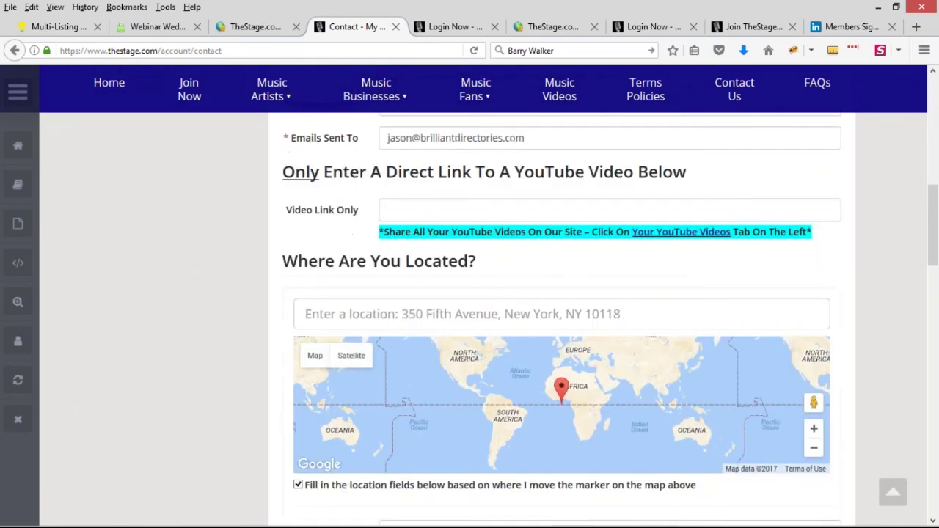
scroll(220, 268, "down", 9)
scroll(273, 279, "up", 10)
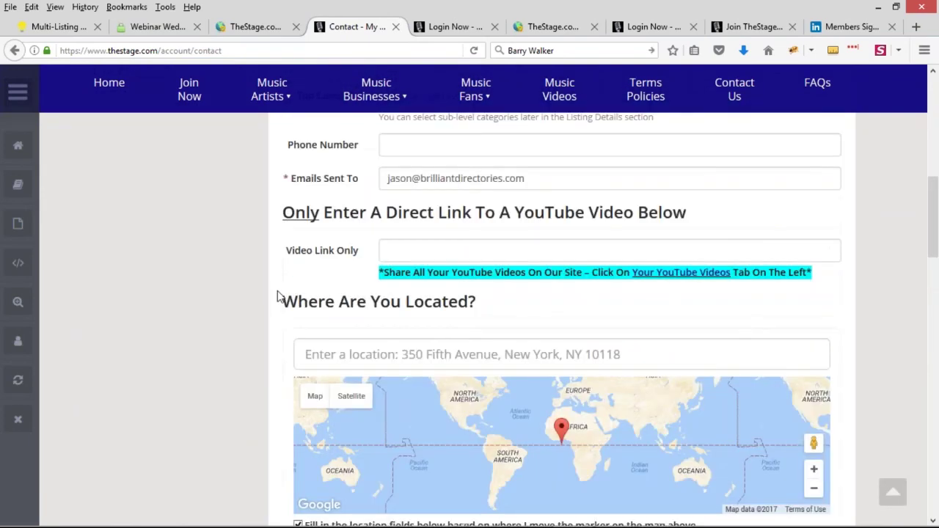
scroll(507, 335, "up", 8)
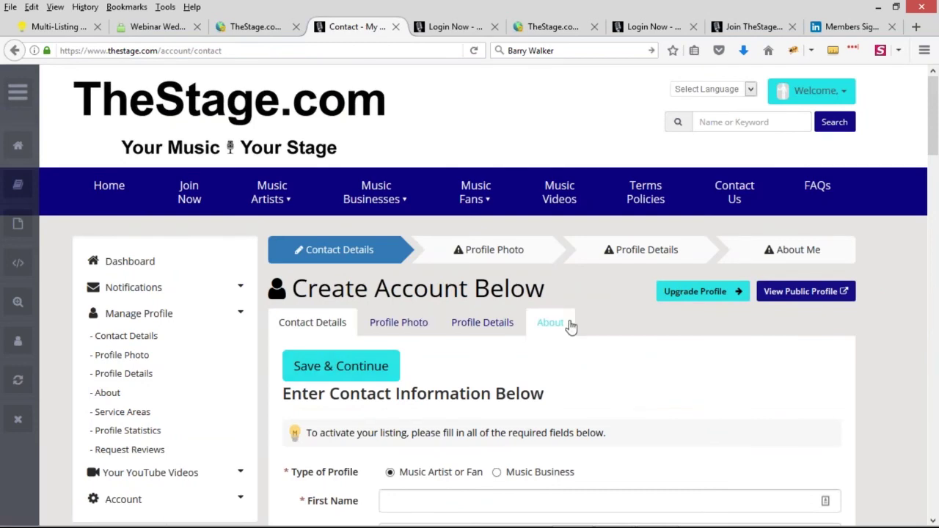
Step: Review the Contact Details form heading, tip text and profile type row
left_click(533, 26)
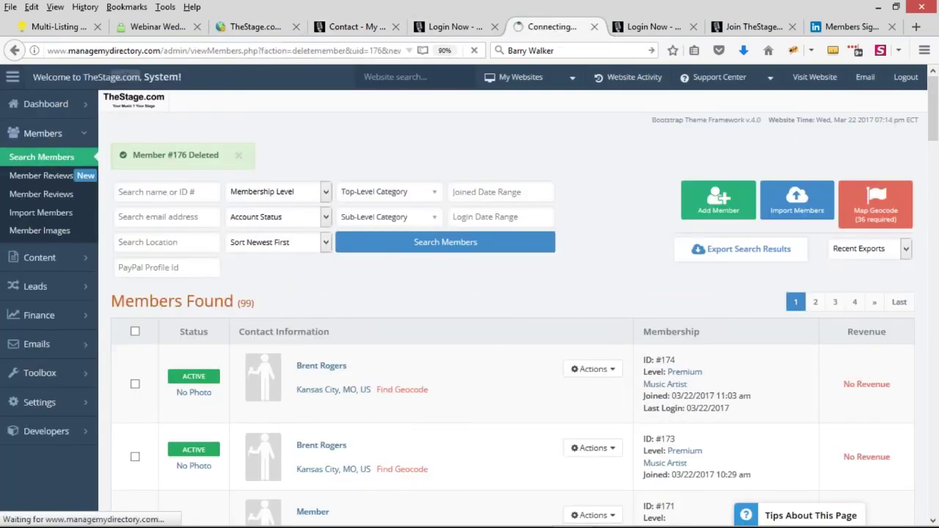
left_click(359, 27)
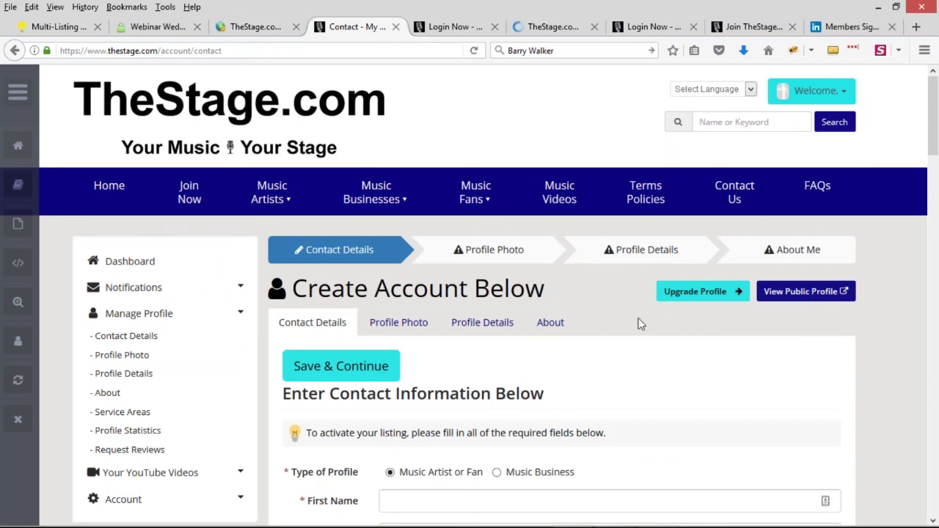
scroll(382, 278, "down", 3)
scroll(336, 252, "down", 3)
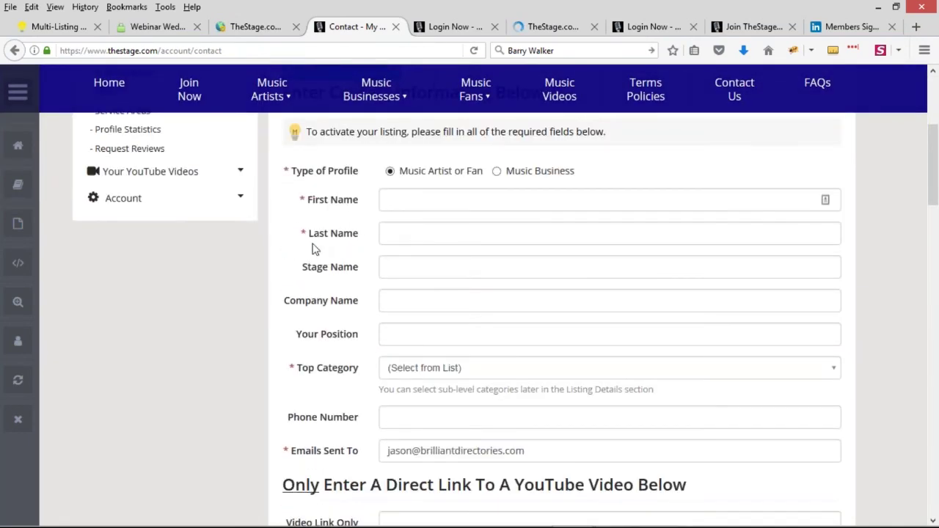
scroll(433, 203, "up", 5)
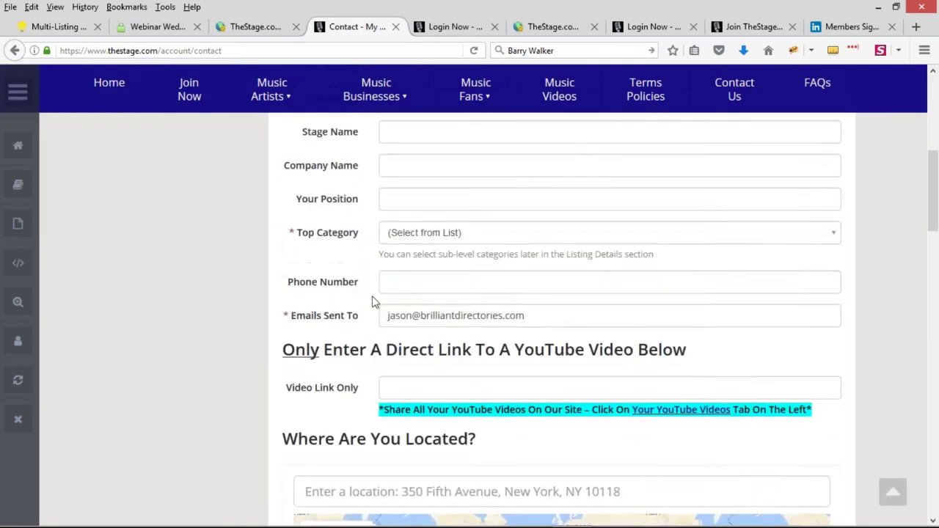
scroll(478, 471, "down", 2)
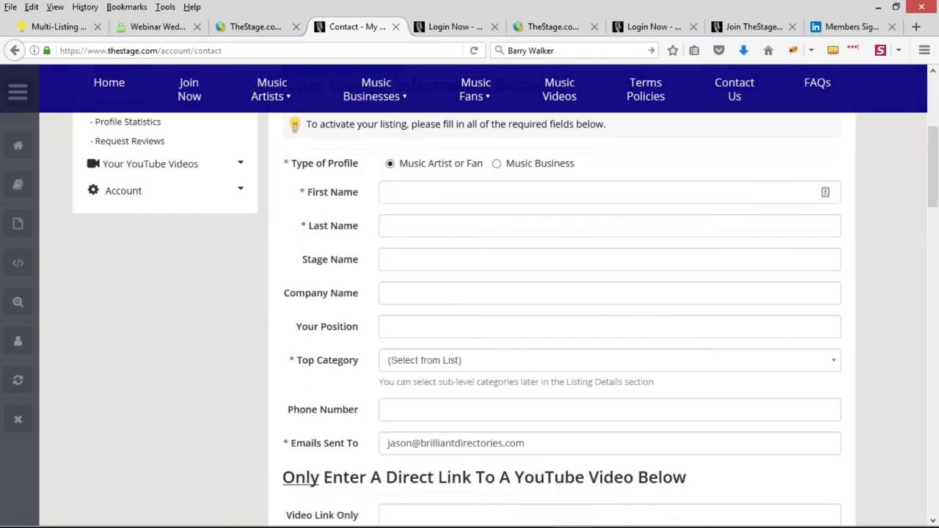
scroll(470, 389, "up", 2)
left_click_drag(291, 214, 544, 212)
left_click_drag(312, 254, 671, 246)
left_click(671, 245)
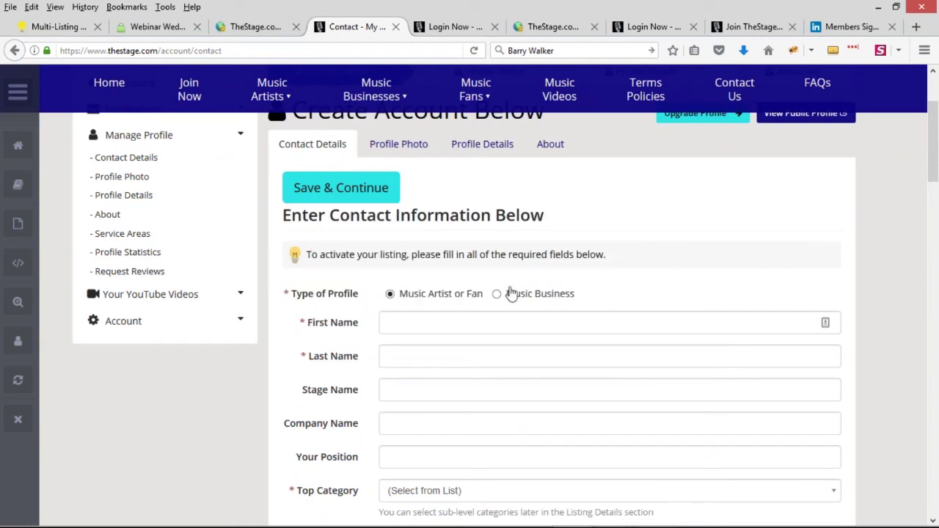
Step: Check the First Name field, then bring up account actions for the newest member in TheStage admin list
scroll(513, 301, "down", 2)
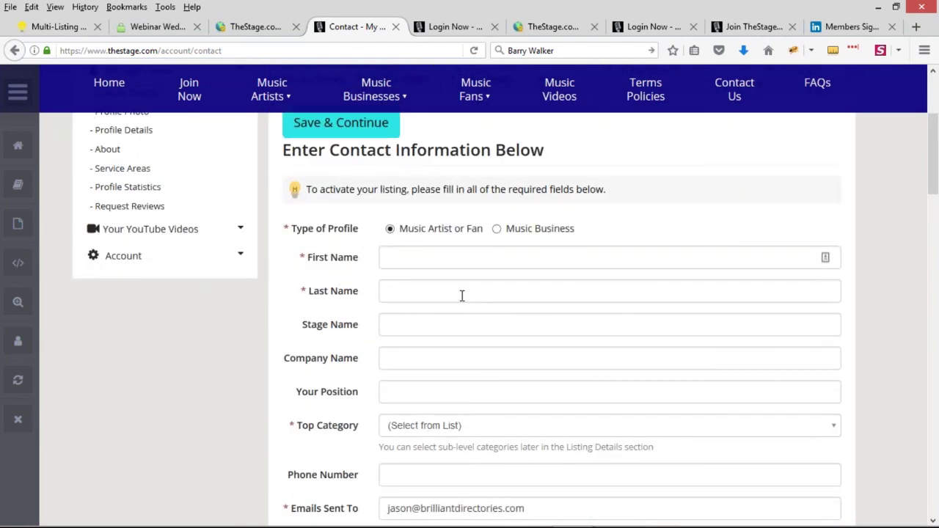
scroll(462, 296, "down", 2)
left_click(411, 197)
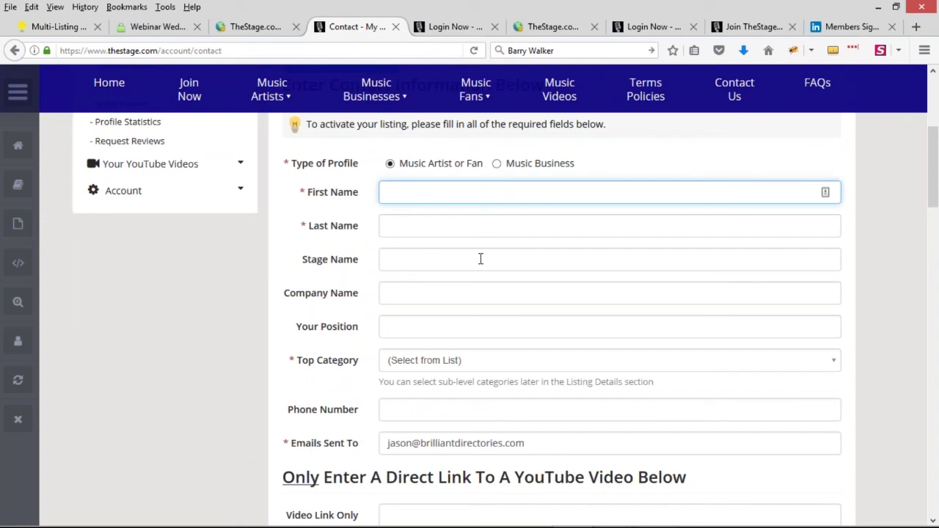
scroll(475, 308, "up", 2)
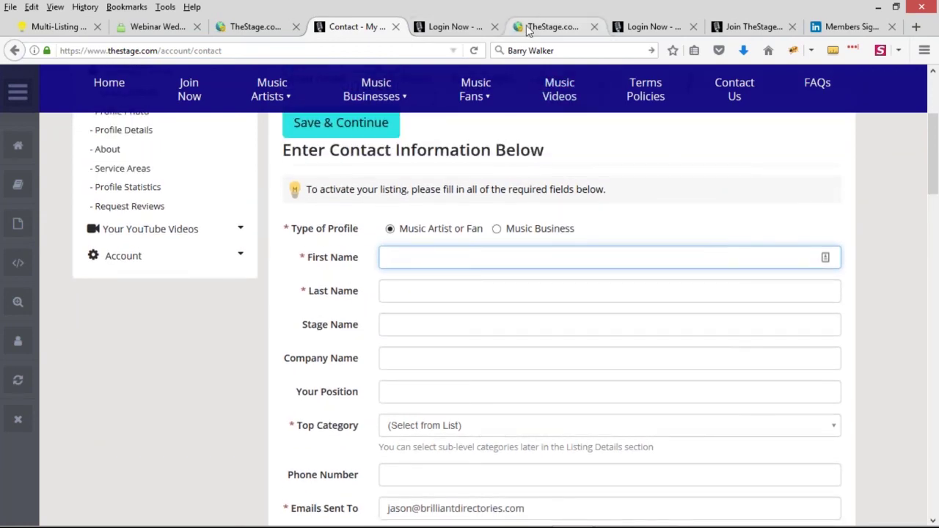
left_click(528, 29)
left_click(592, 324)
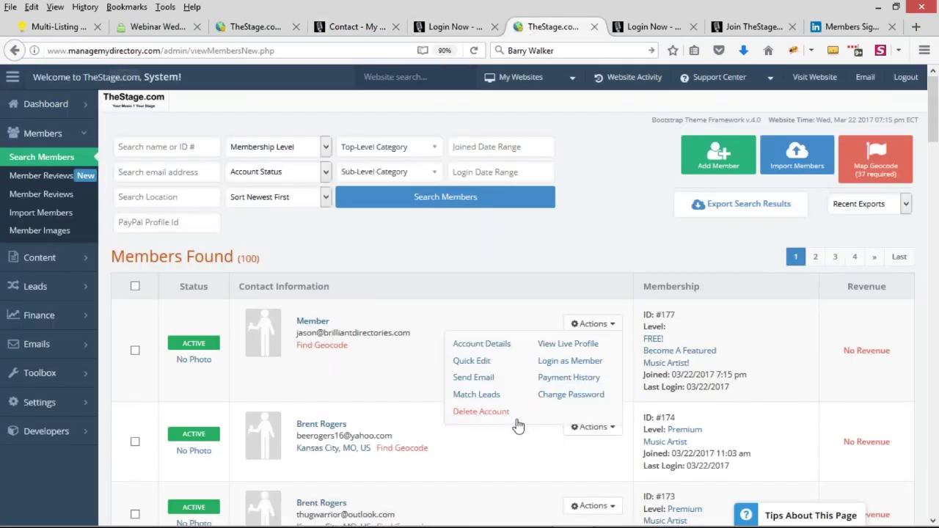
Step: Delete the newest TheStage member account, then open the live Floridians site in a new tab
left_click(476, 413)
left_click(414, 344)
left_click(357, 27)
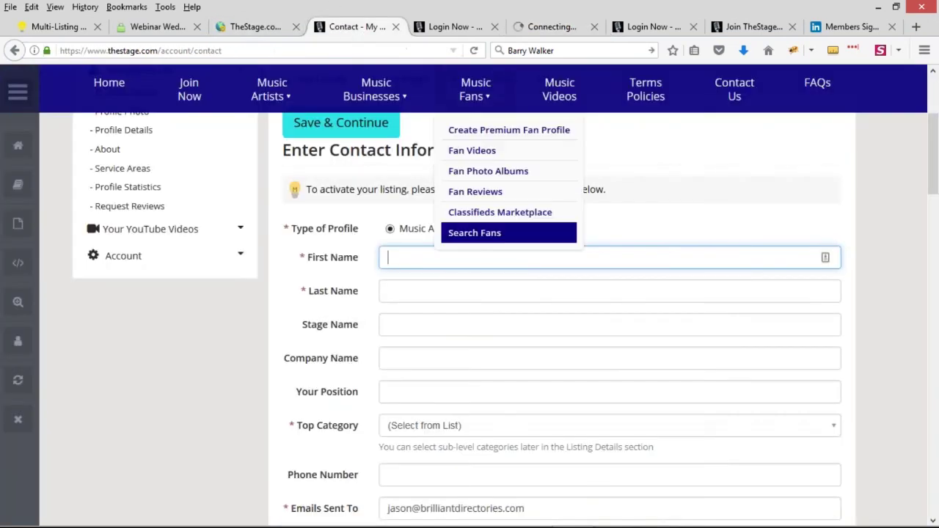
left_click(253, 27)
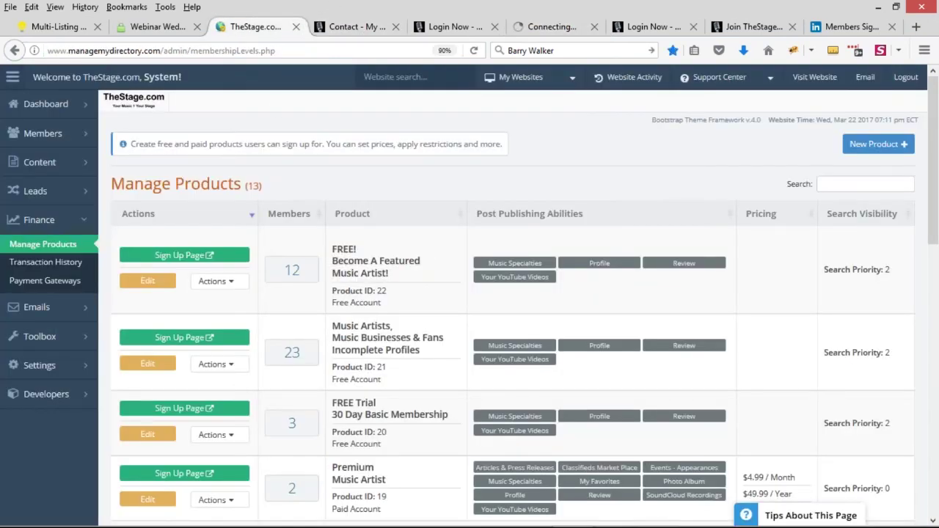
left_click(528, 26)
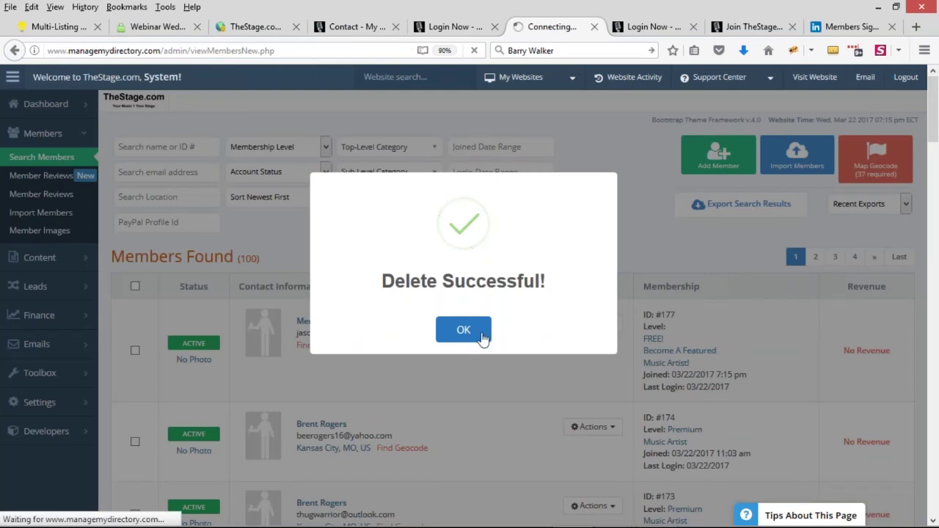
left_click(481, 335)
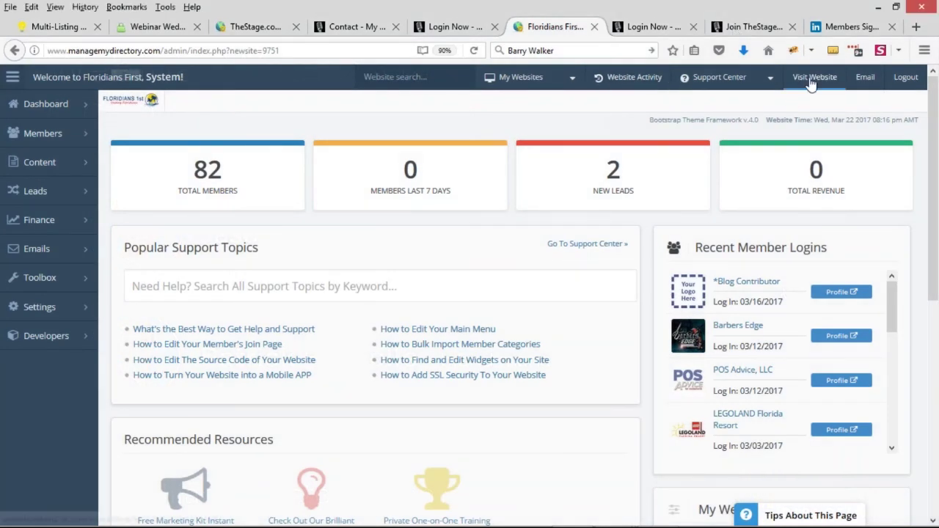
middle_click(814, 77)
Step: Scroll the live Floridians homepage down to the Cash Back Mall feature
left_click(600, 28)
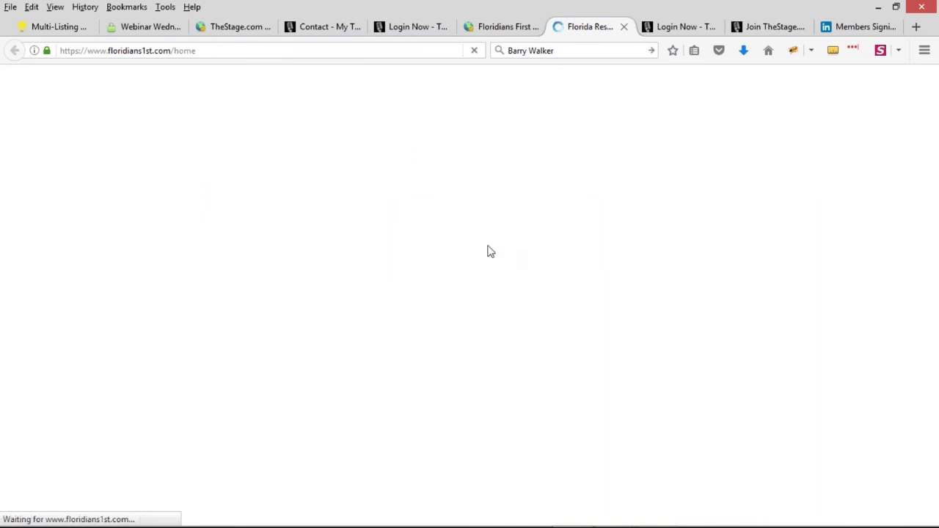
scroll(440, 246, "down", 7)
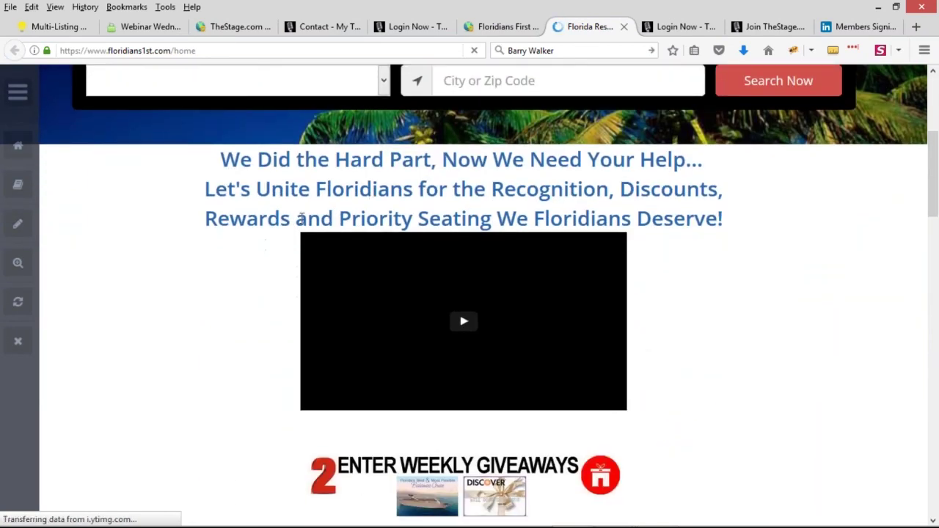
scroll(279, 215, "down", 3)
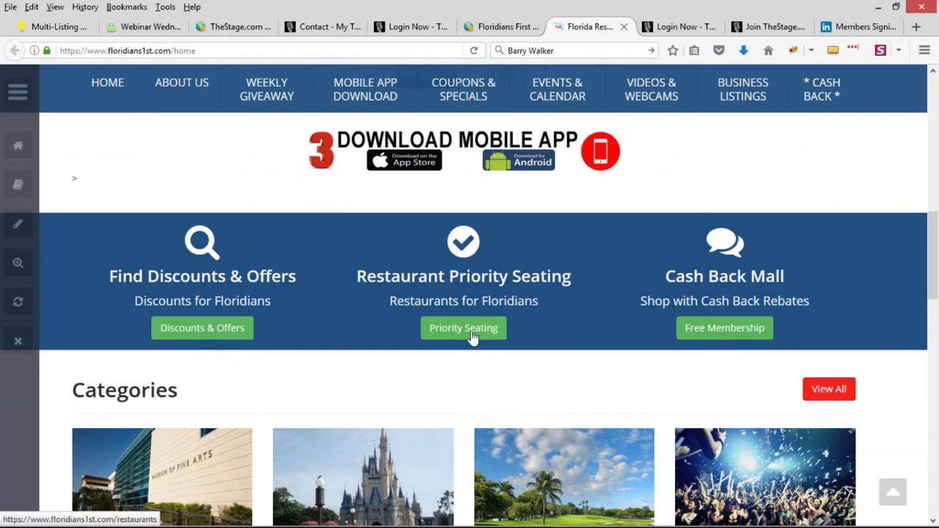
scroll(465, 335, "down", 1)
scroll(470, 293, "down", 1)
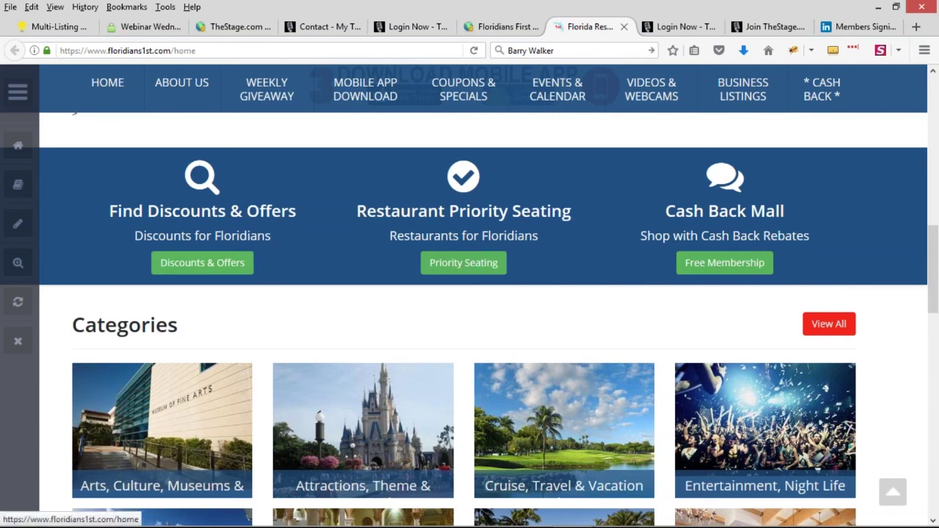
left_click_drag(665, 214, 786, 213)
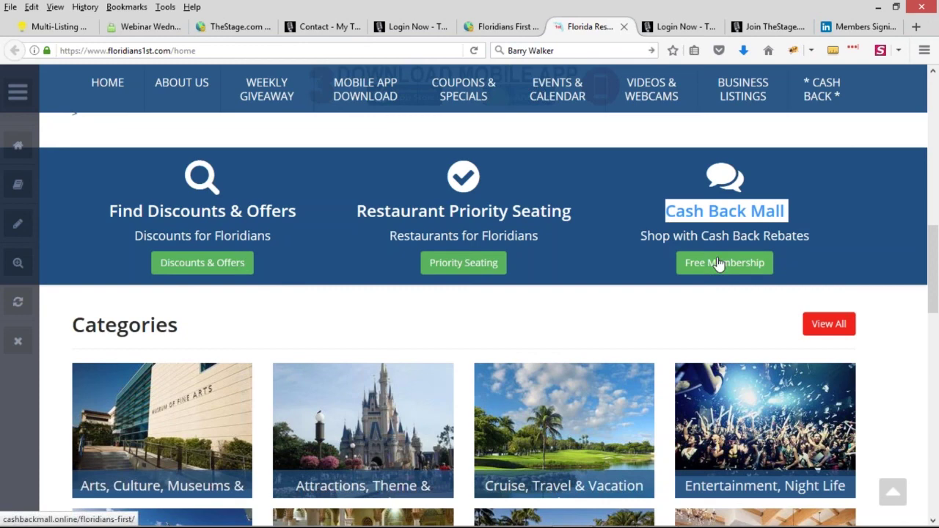
Step: Close the old TheStage login and member contact form tabs
left_click(506, 27)
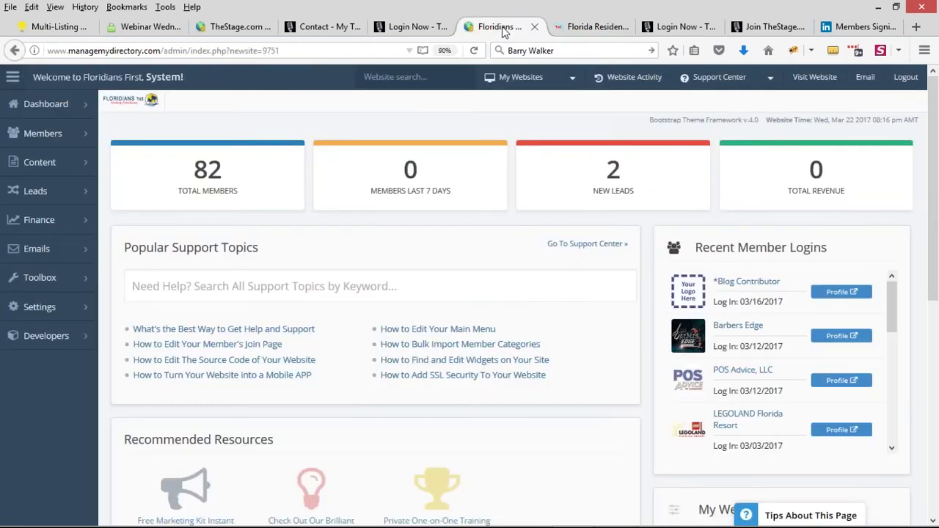
mouse_move(52, 308)
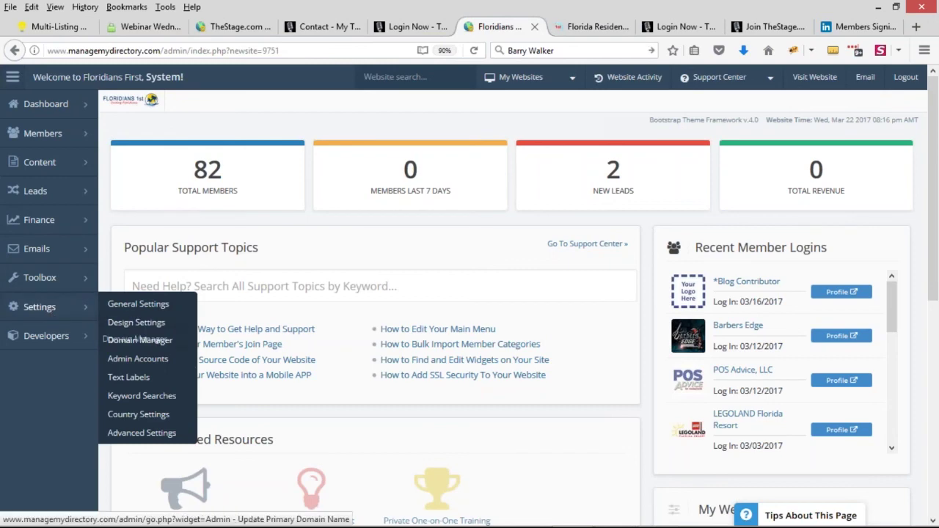
left_click(404, 28)
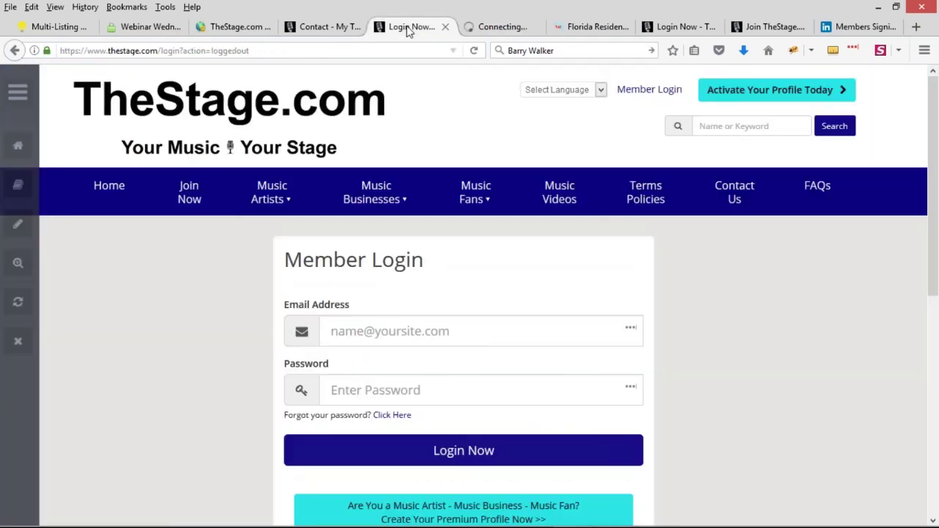
middle_click(400, 30)
middle_click(331, 29)
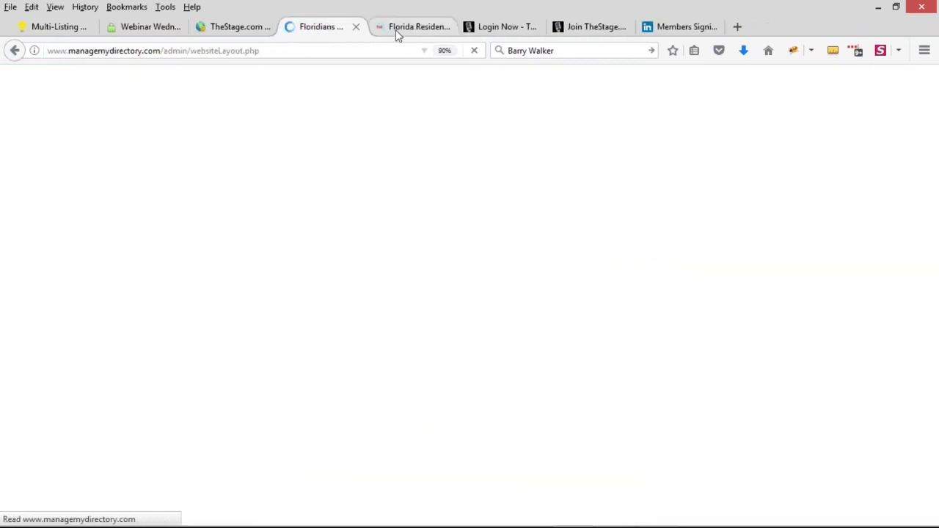
Step: Examine the Find Discounts & Offers heading and Discounts for Floridians caption on the homepage
left_click(398, 29)
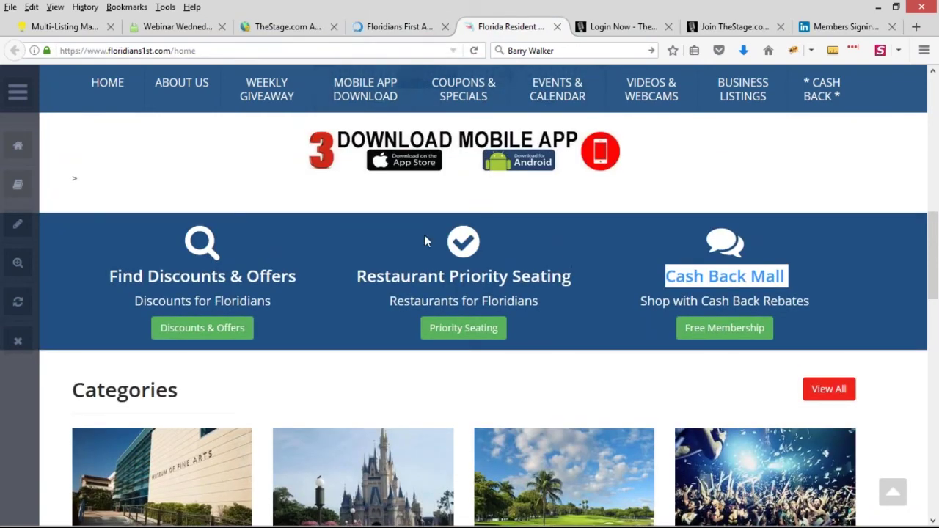
left_click_drag(117, 276, 230, 276)
triple_click(266, 295)
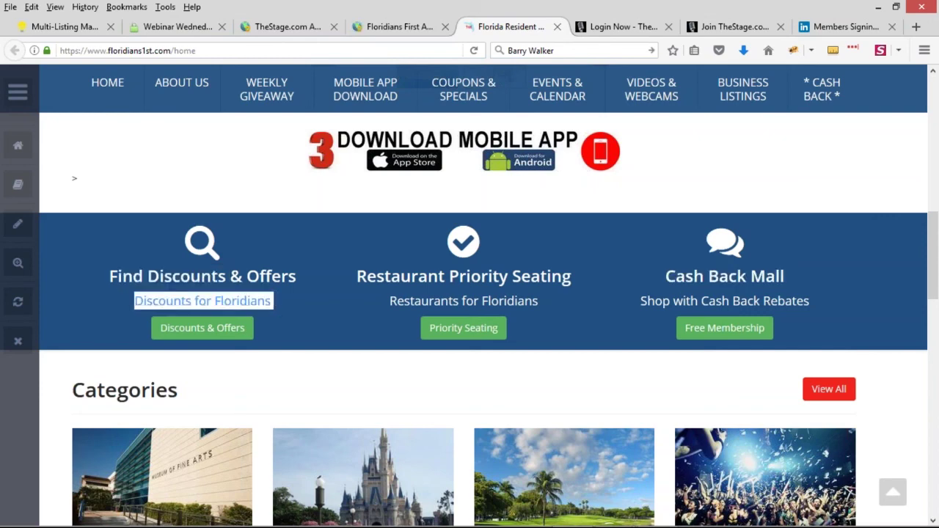
left_click(366, 28)
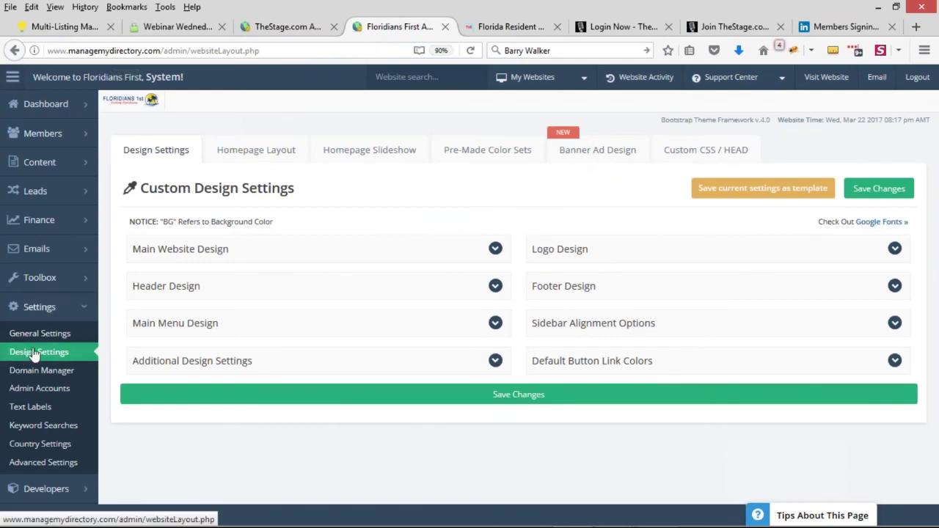
Step: Open the homepage divider settings and review the first section's title, caption and link name
left_click(279, 154)
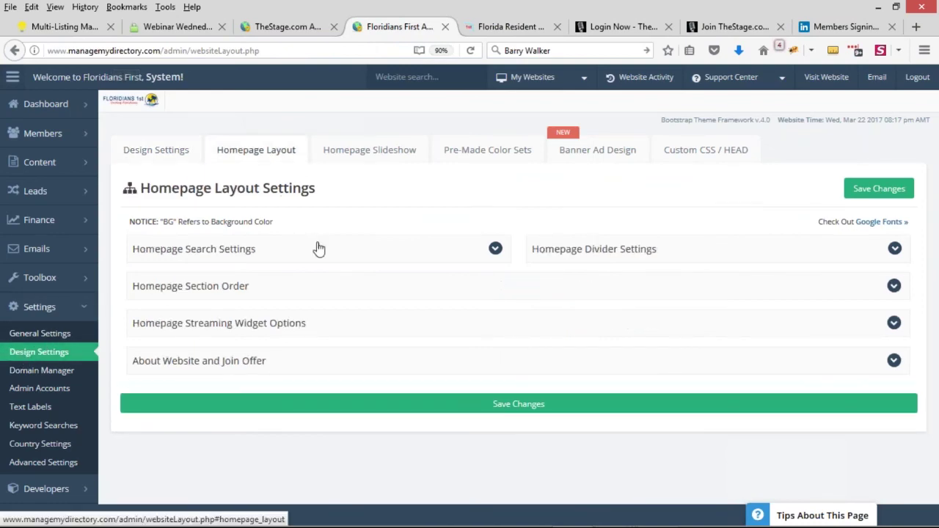
left_click(655, 249)
scroll(596, 269, "down", 3)
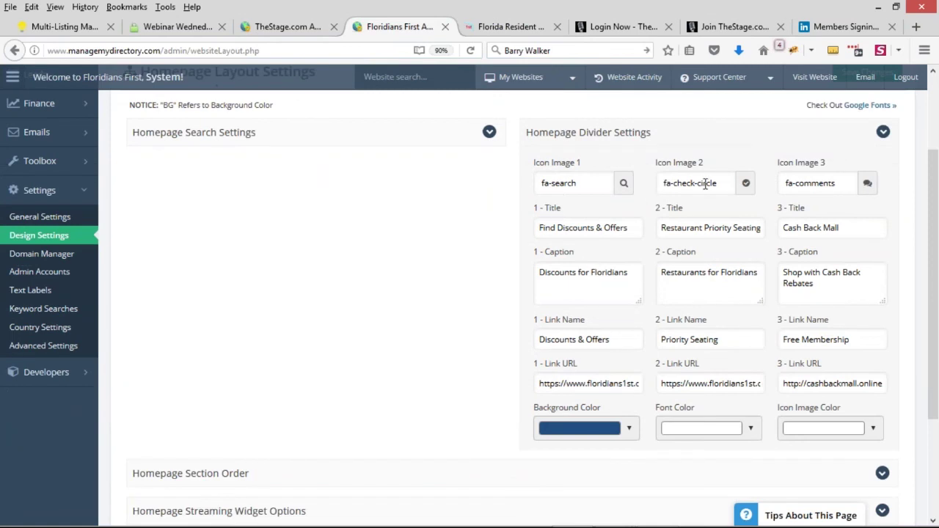
left_click_drag(544, 230, 624, 227)
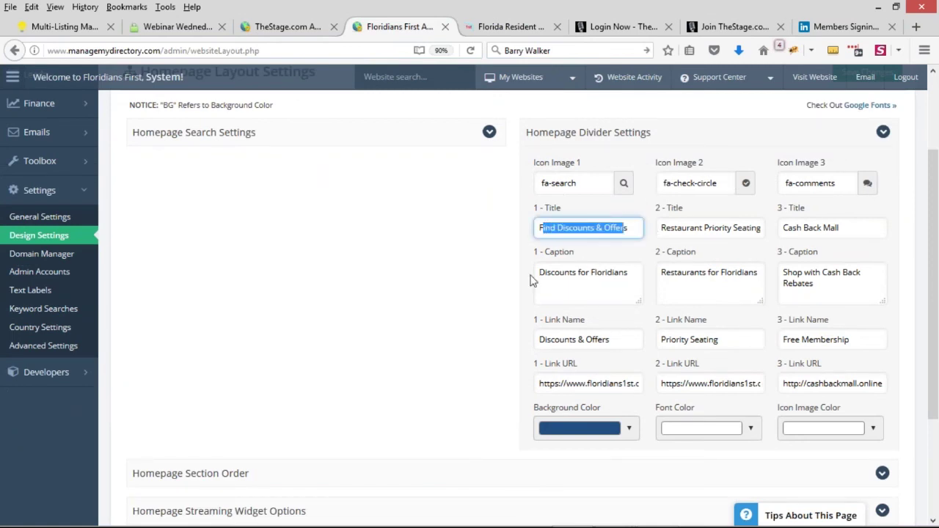
left_click_drag(544, 274, 602, 269)
left_click_drag(544, 339, 622, 337)
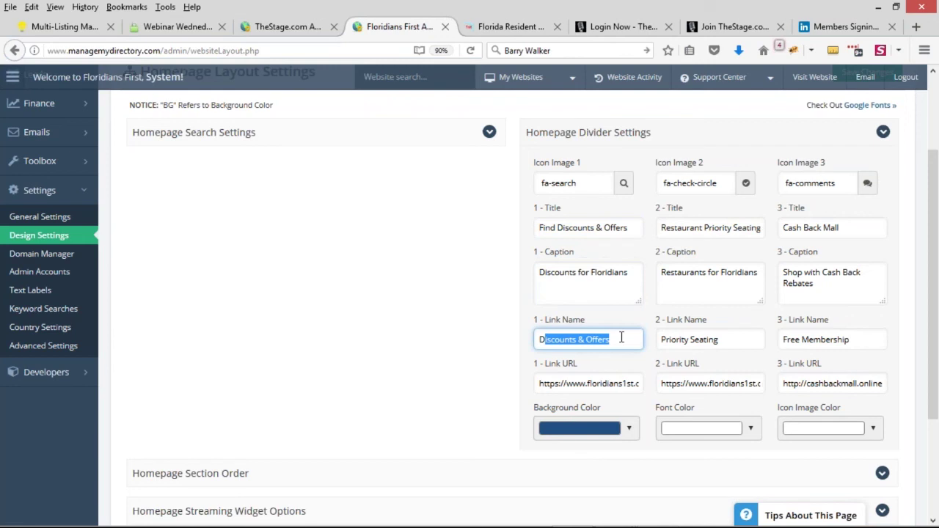
Step: Inspect the third section's full link URL, then return to the live homepage
scroll(637, 339, "down", 2)
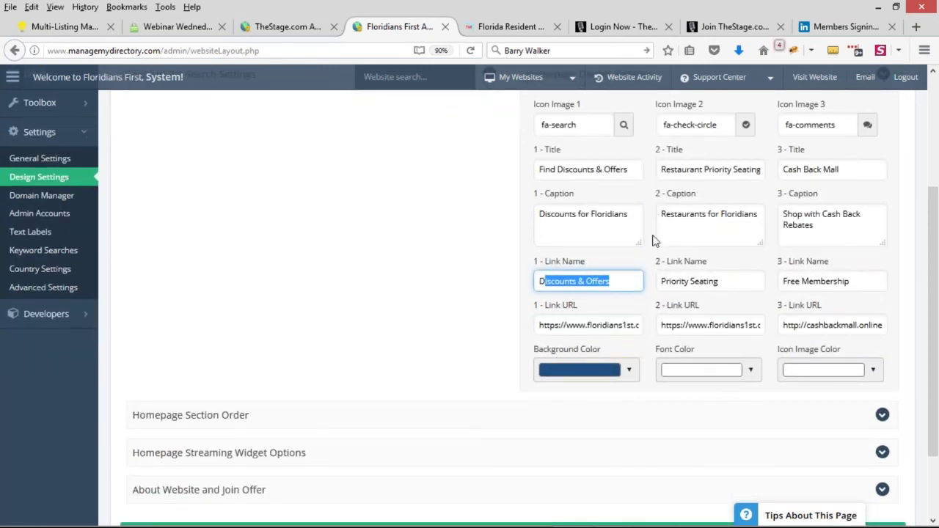
left_click(649, 348)
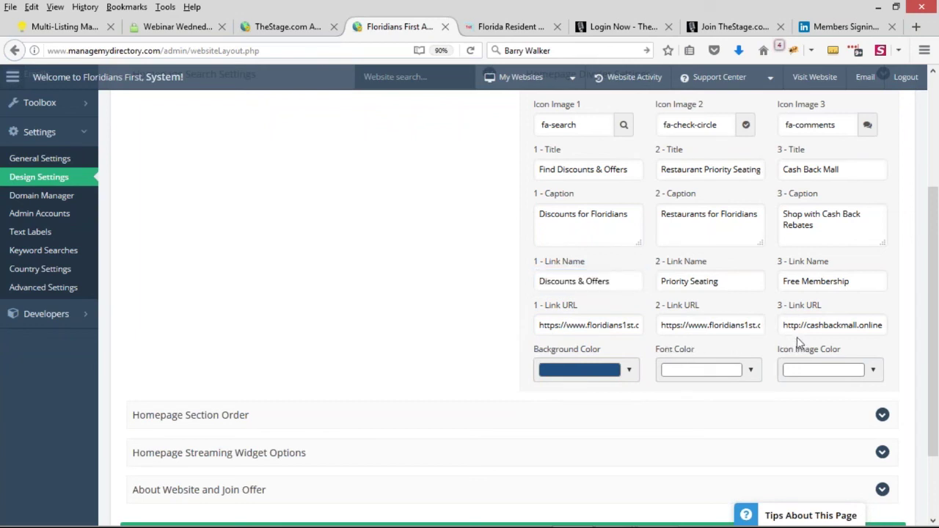
left_click_drag(781, 329, 906, 325)
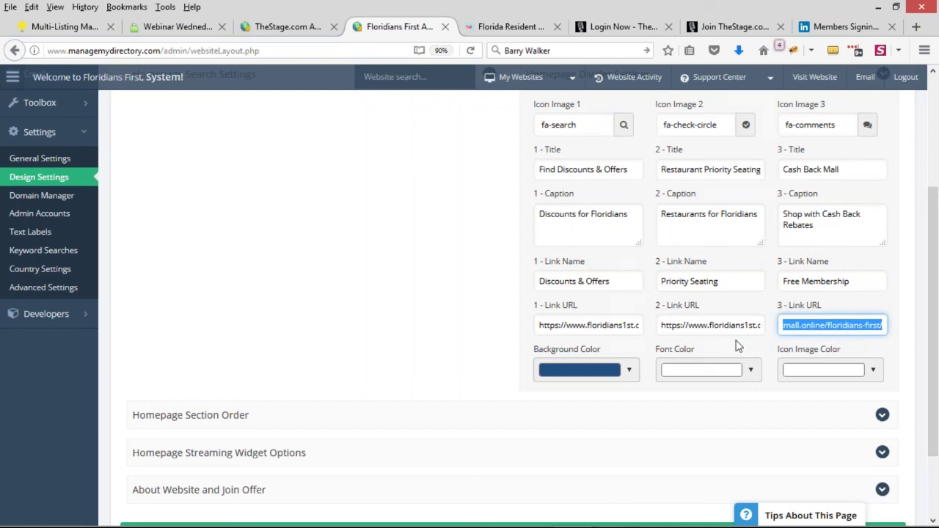
left_click(472, 322)
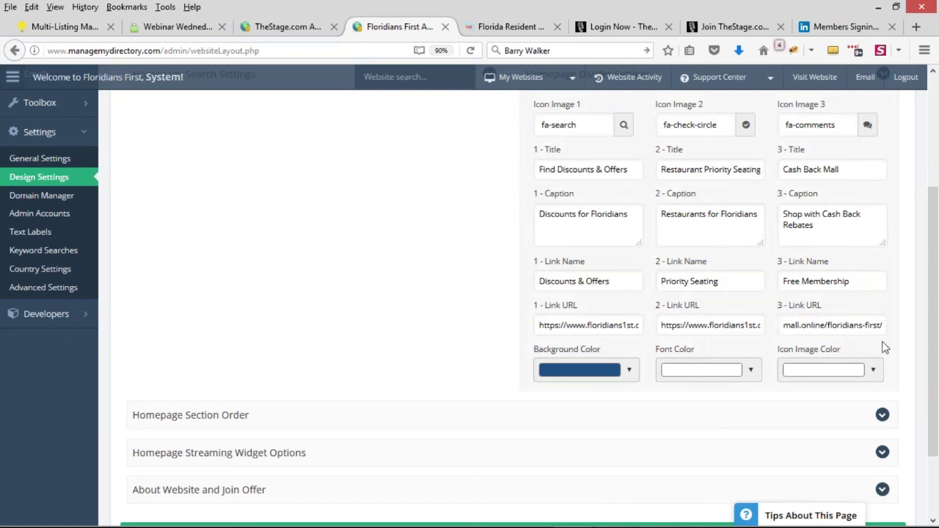
left_click(501, 26)
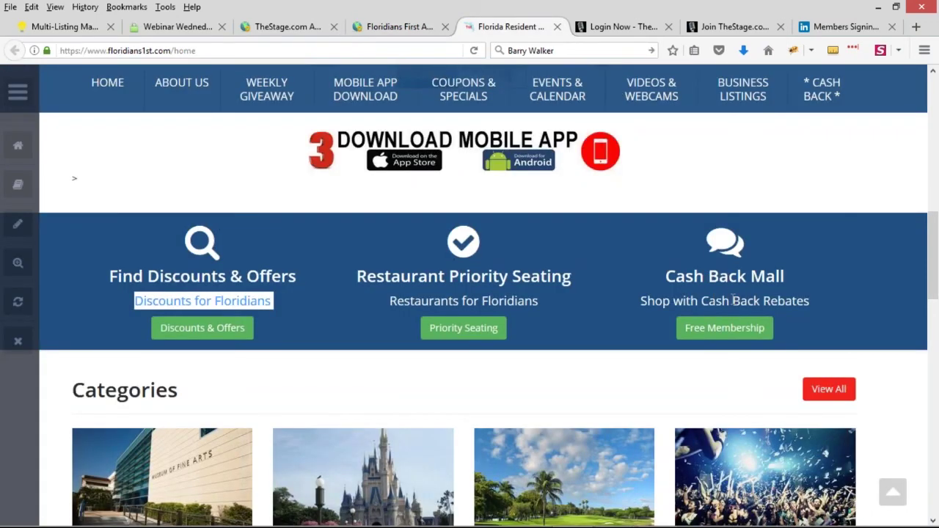
Step: Enable widget edit mode and open the Hero Divider widget in Manage Widgets in a new tab
left_click(18, 262)
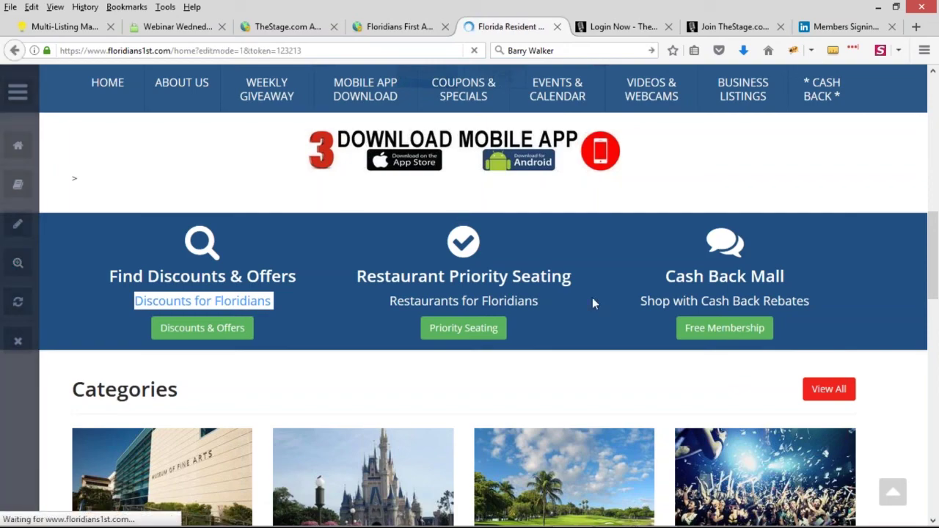
scroll(431, 286, "down", 15)
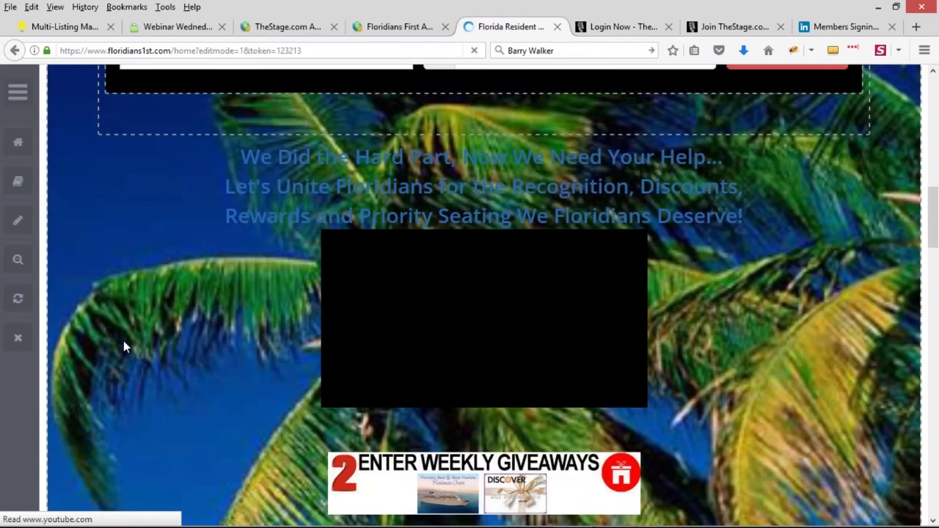
scroll(77, 312, "down", 5)
scroll(385, 379, "up", 3)
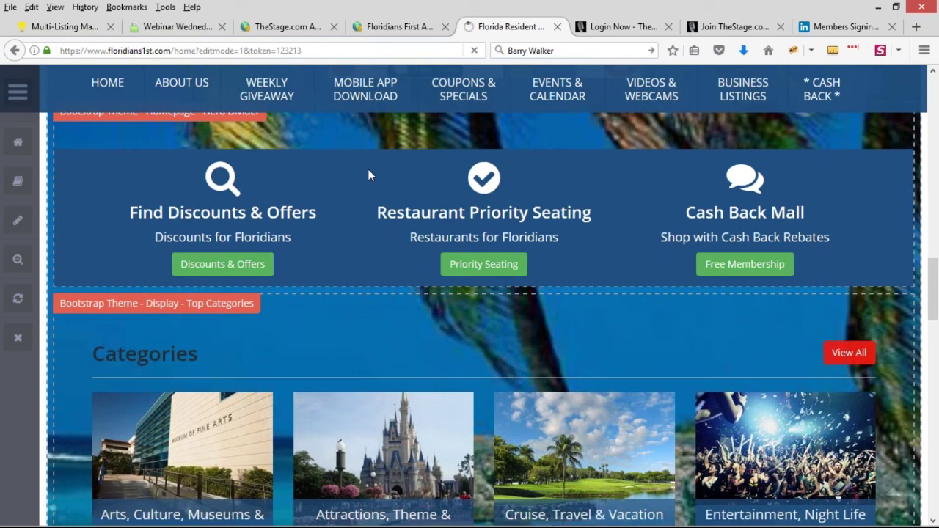
middle_click(176, 177)
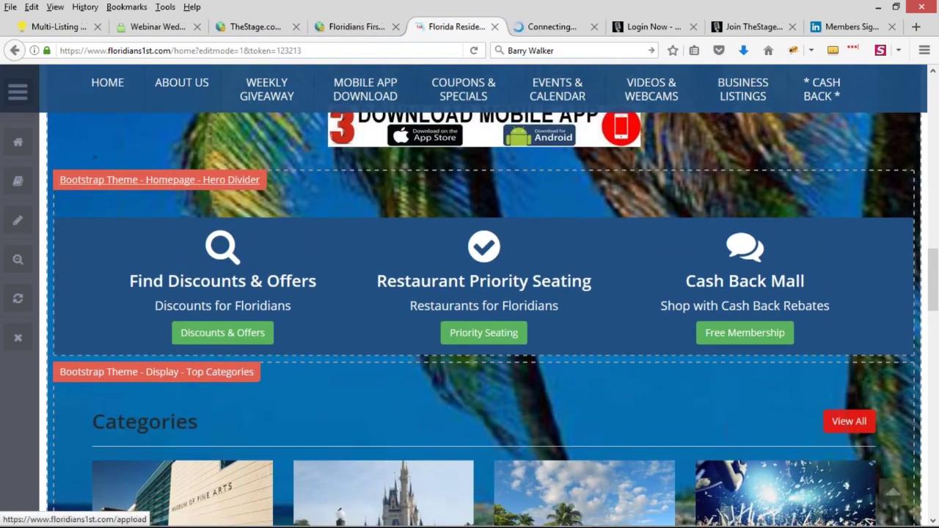
left_click(548, 35)
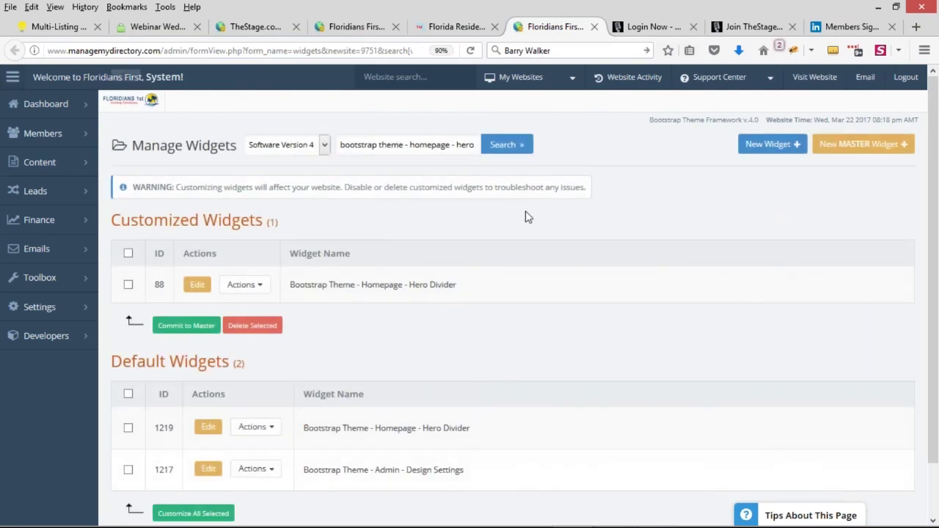
left_click_drag(313, 285, 447, 283)
Step: Toggle the live site's admin bar menu, then go back to the Manage Widgets page
left_click(447, 283)
left_click(458, 27)
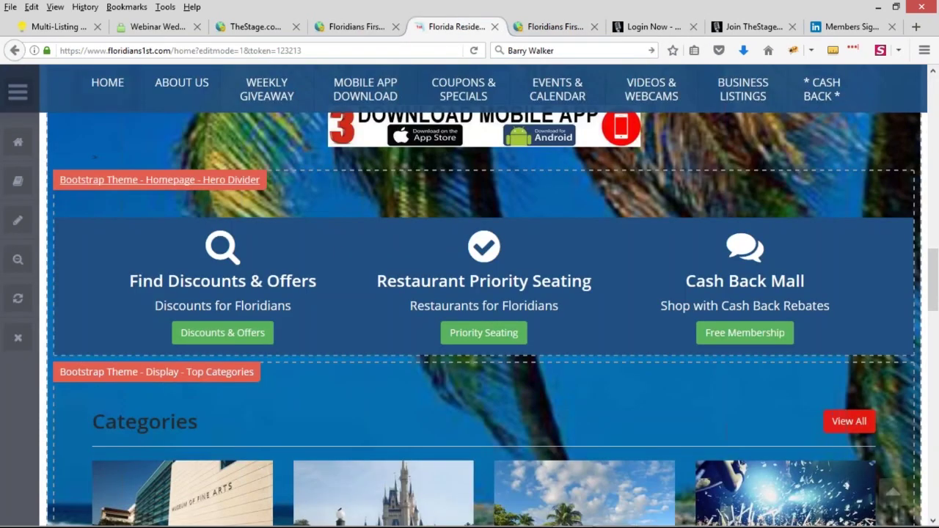
left_click(18, 91)
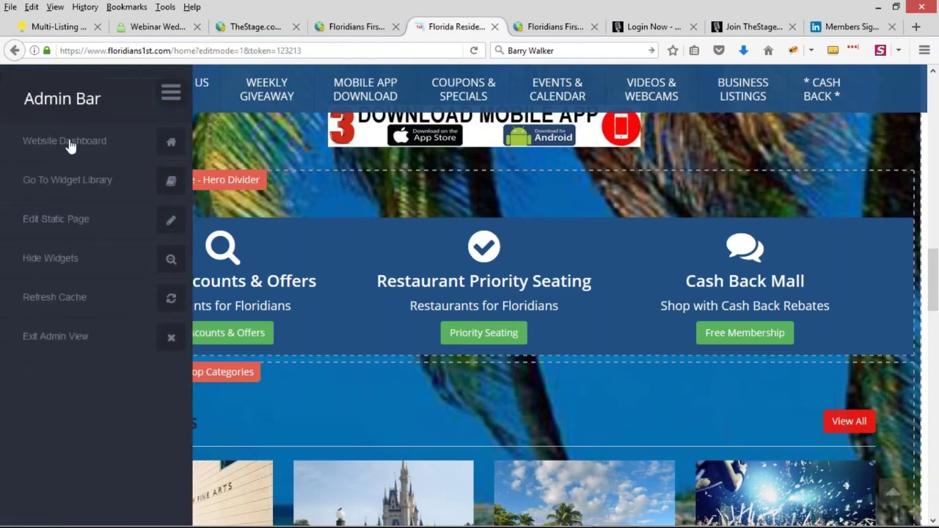
left_click(171, 91)
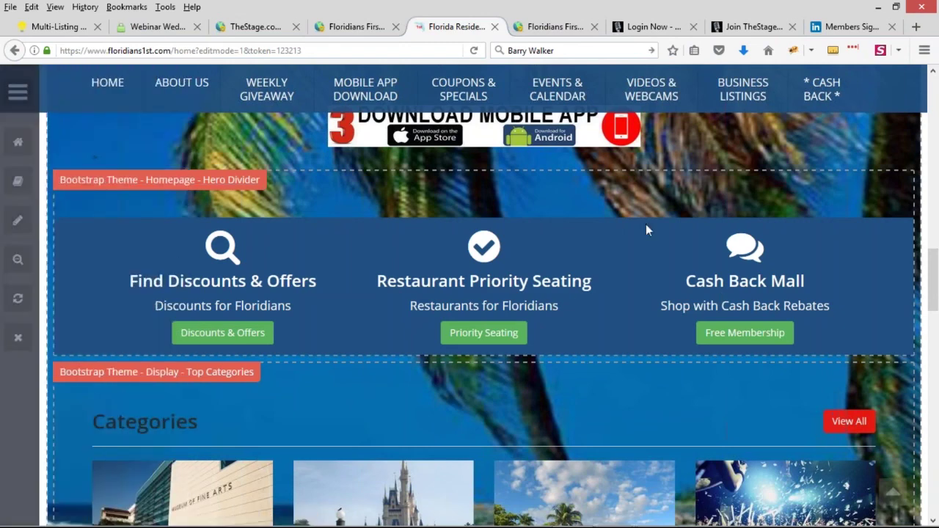
left_click(555, 28)
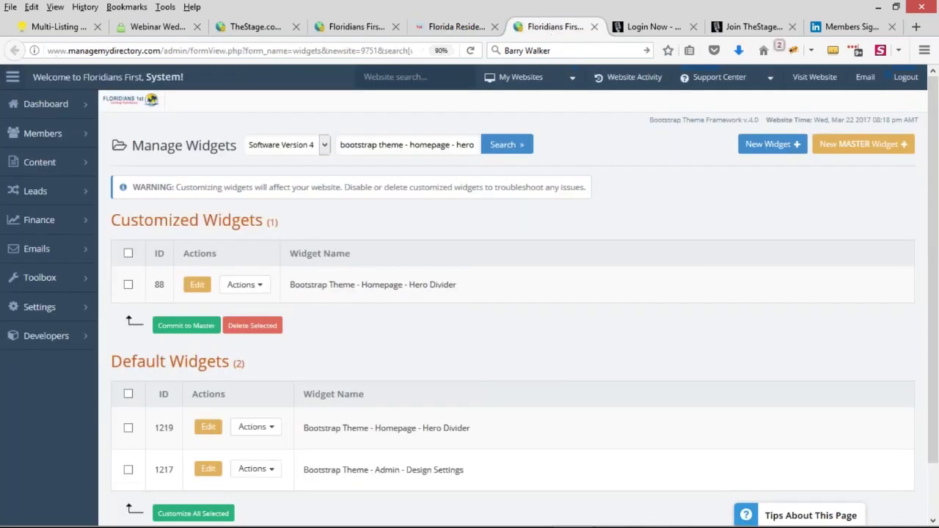
Step: Add target="_blank" to the button link on line 86 of widget 88 and save it
left_click(199, 292)
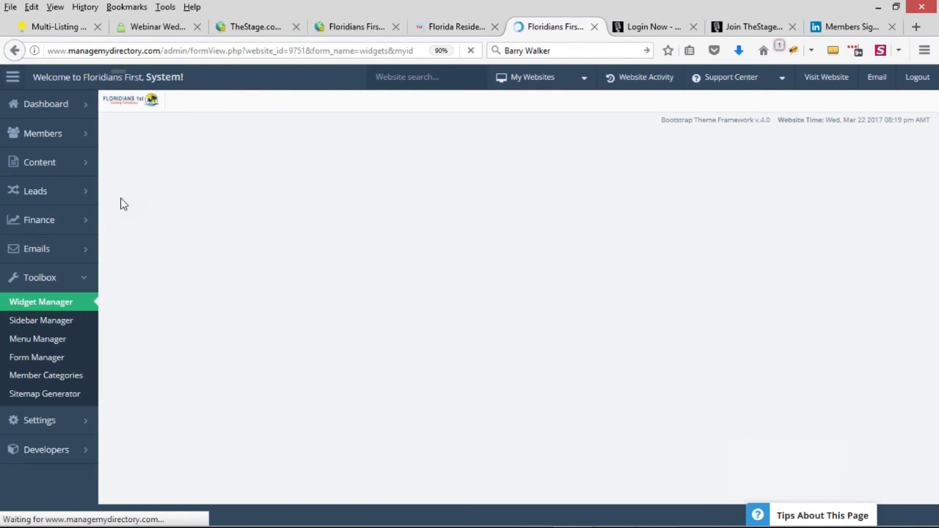
scroll(121, 195, "down", 3)
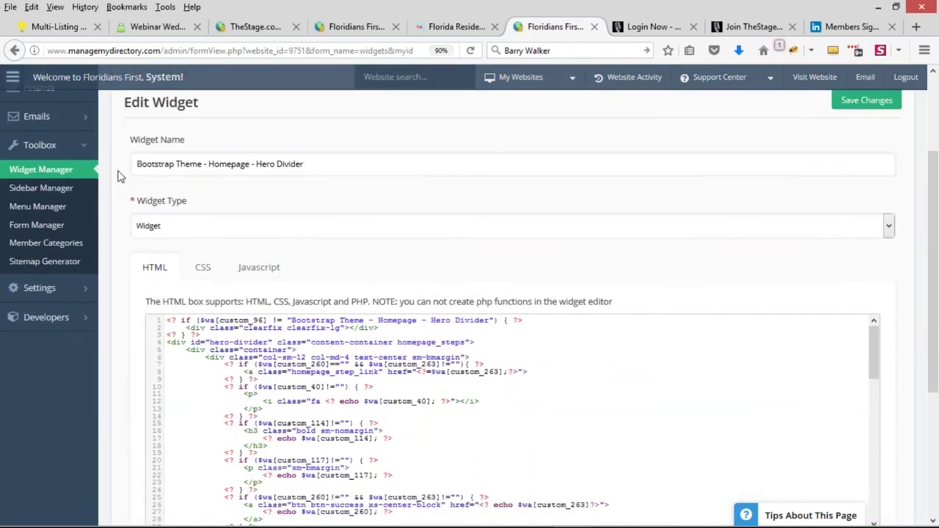
scroll(121, 176, "down", 2)
scroll(446, 310, "down", 6)
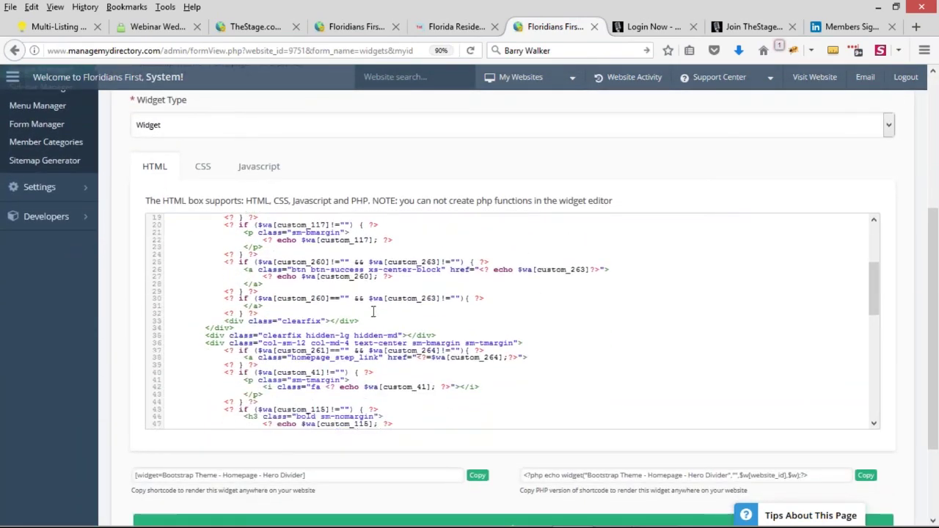
scroll(373, 312, "down", 14)
scroll(349, 306, "down", 2)
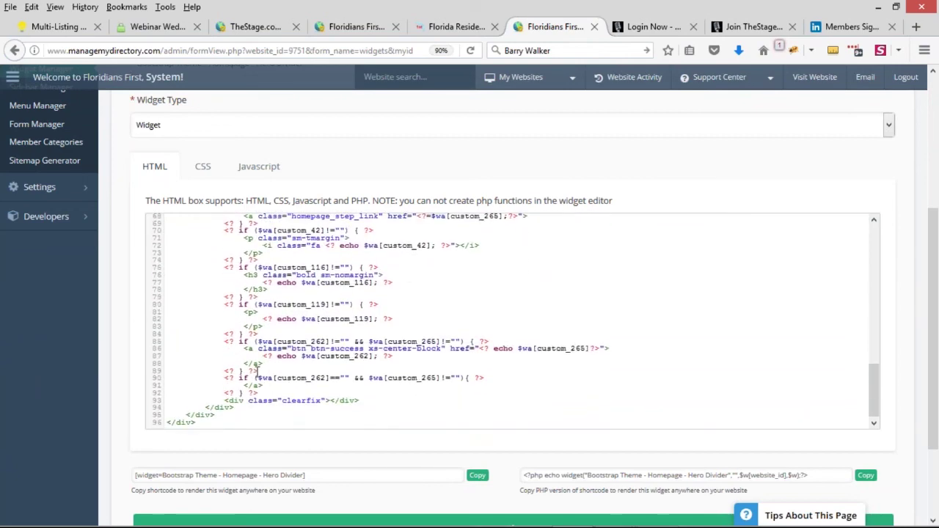
left_click_drag(245, 349, 336, 368)
left_click(316, 367)
type("target=\"_blank\"")
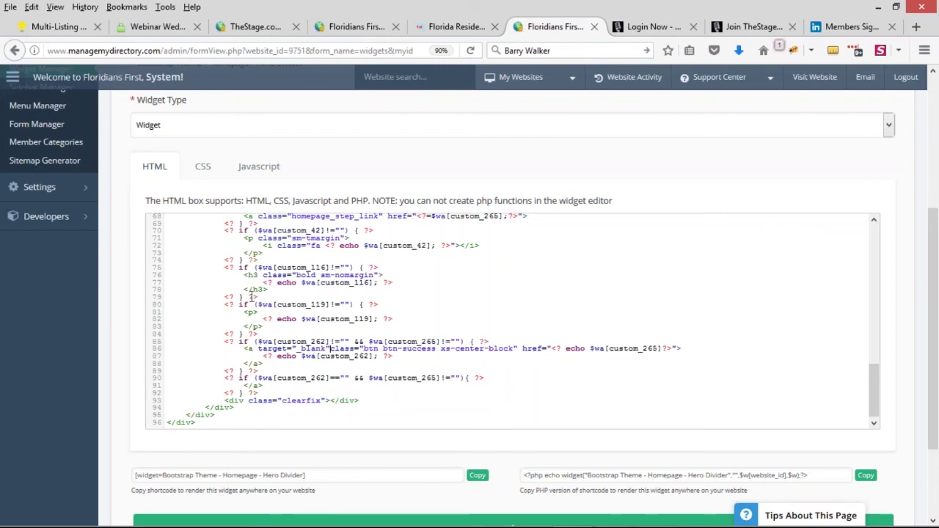
key("ctrl+s")
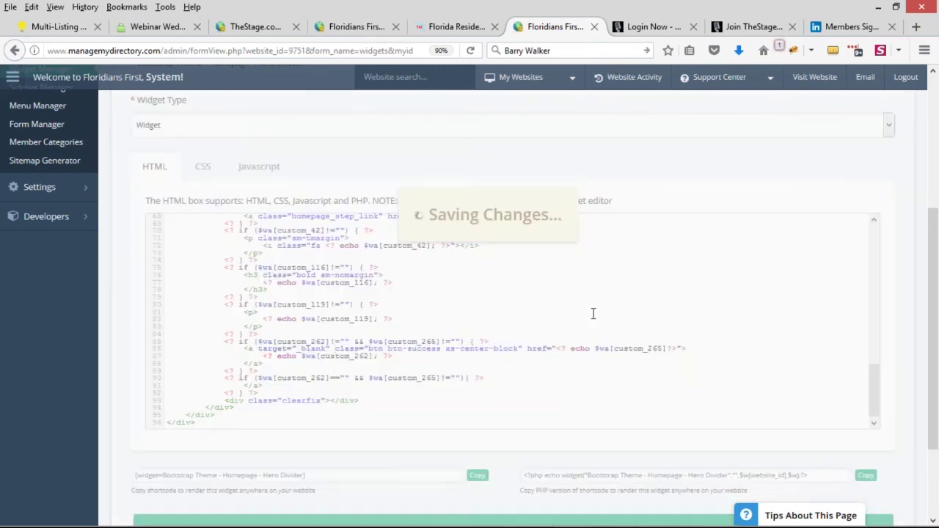
left_click(451, 26)
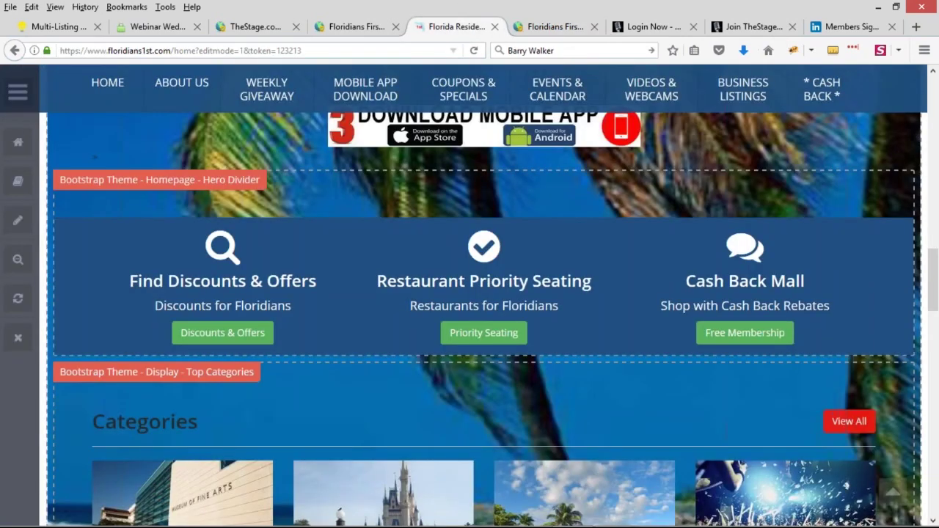
Step: Exit edit mode and click Free Membership in the Cash Back Mall section
left_click(19, 258)
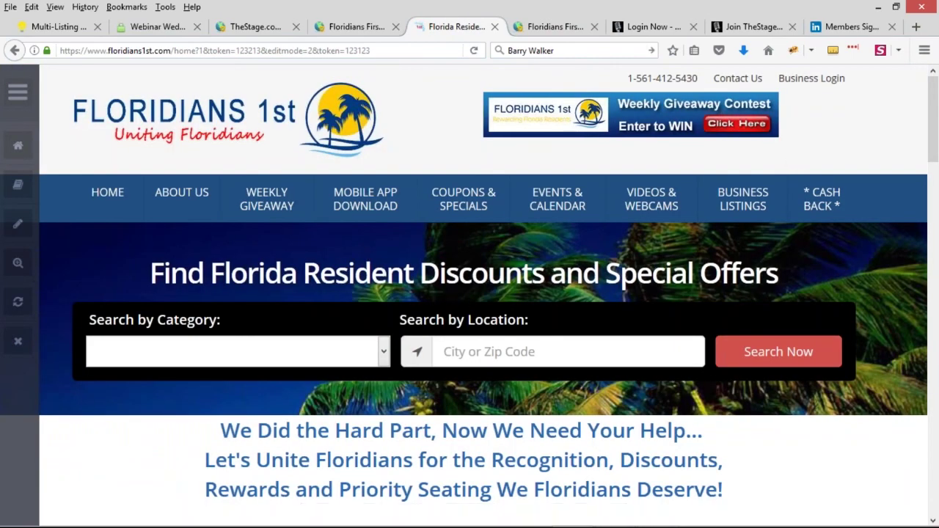
scroll(846, 271, "down", 1)
scroll(853, 320, "down", 2)
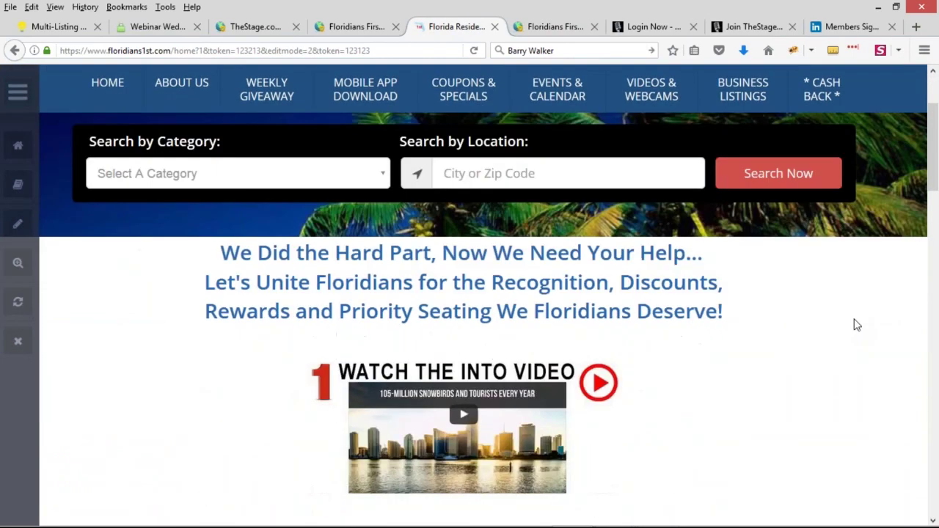
scroll(854, 324, "down", 6)
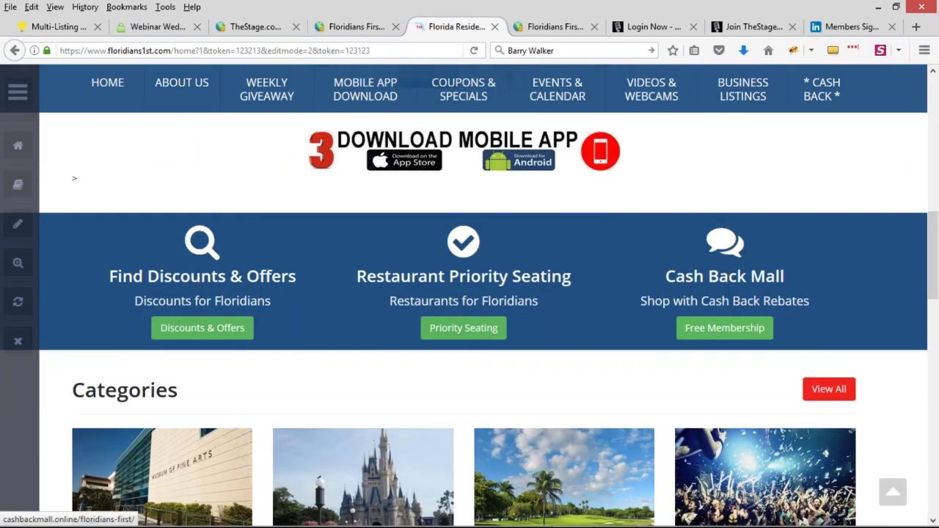
left_click(602, 155)
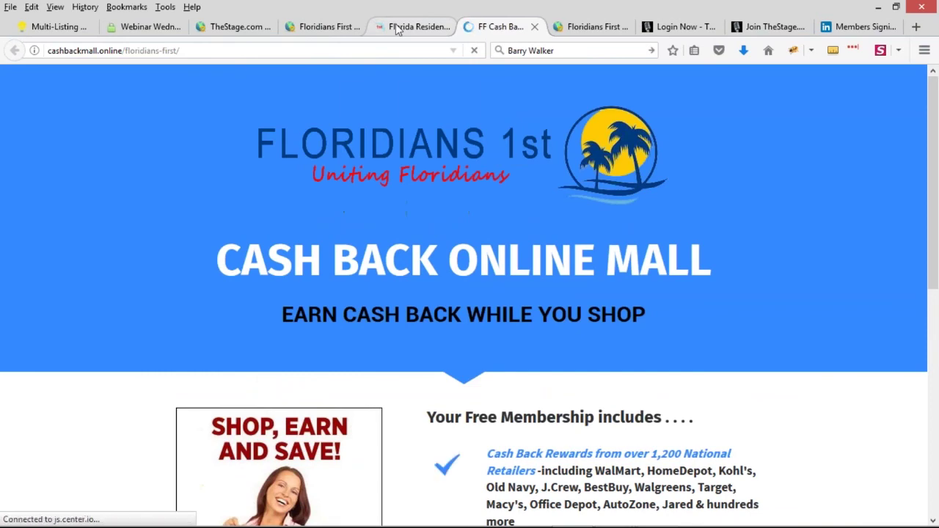
Step: Verify the Cash Back Mall page opened in its own tab, then return to the homepage
left_click(400, 27)
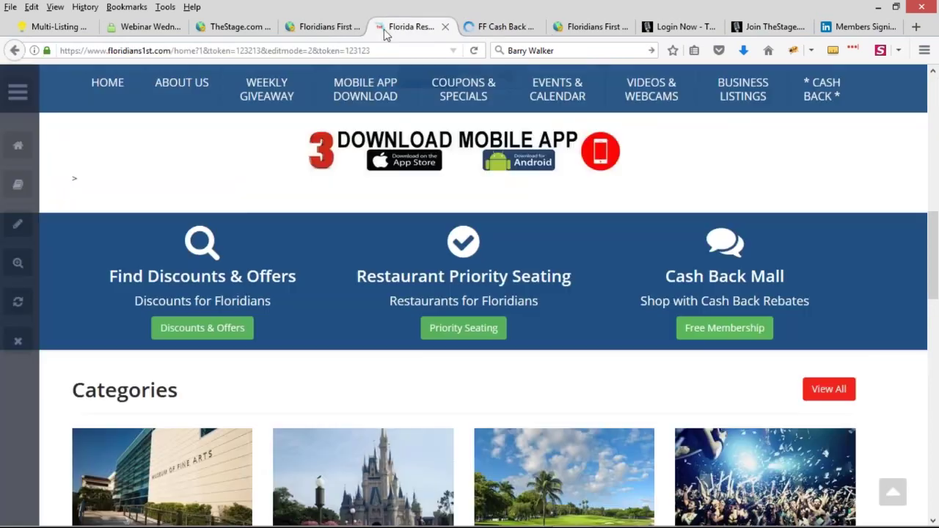
left_click(484, 26)
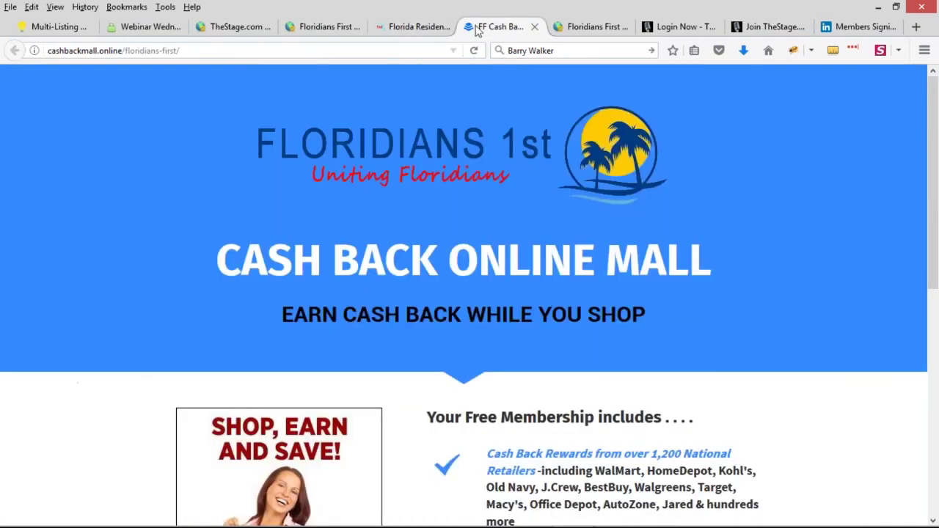
scroll(614, 295, "down", 3)
scroll(597, 275, "down", 3)
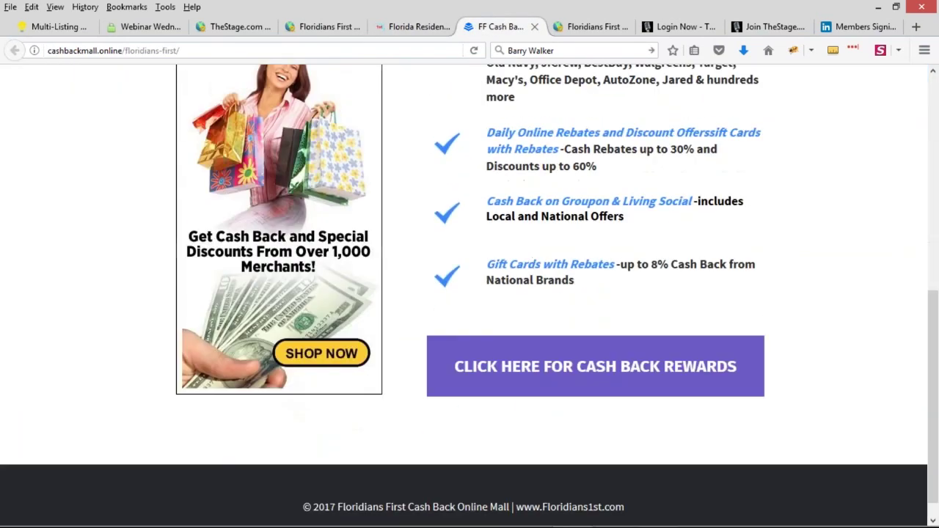
scroll(737, 282, "up", 6)
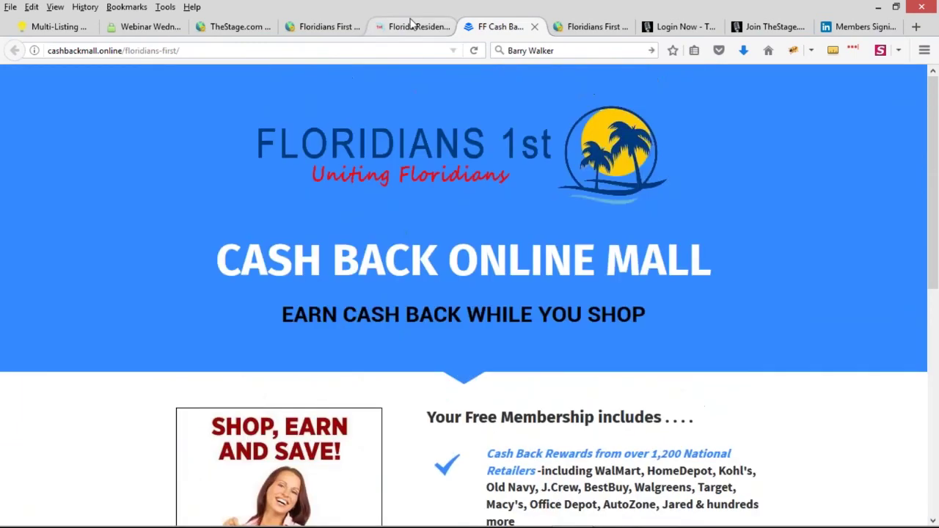
left_click(418, 26)
scroll(702, 273, "up", 1)
scroll(701, 274, "down", 1)
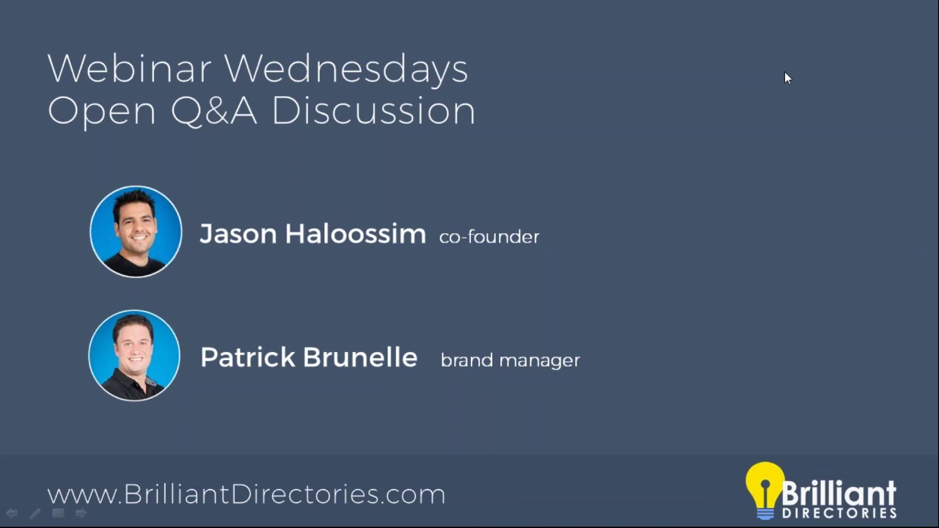
Step: End the PowerPoint webinar slideshow with Esc
key("Escape")
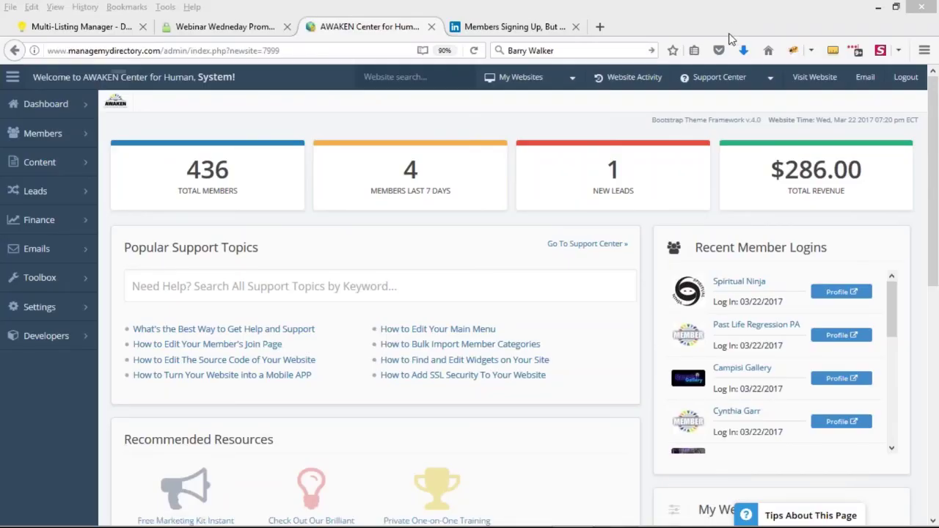
Step: Open the live AWAKEN website and scroll down to its footer
left_click(822, 82)
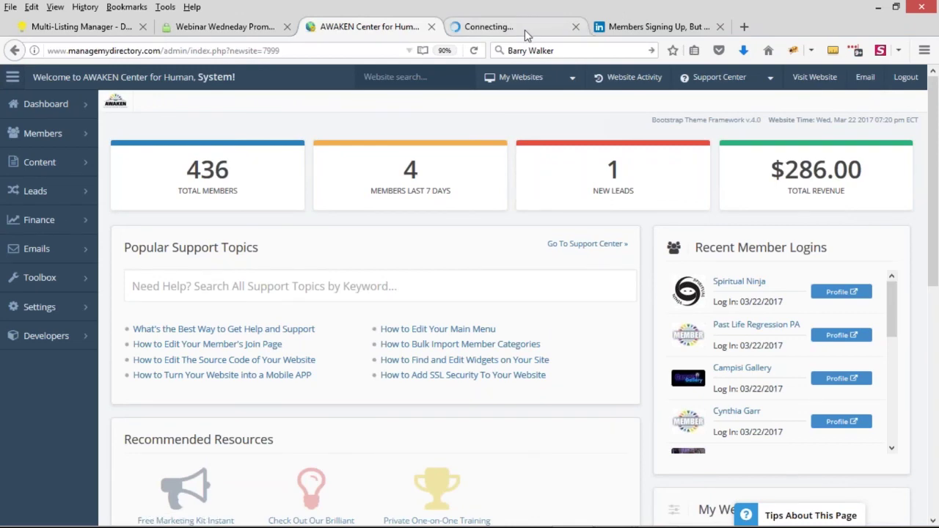
left_click(525, 29)
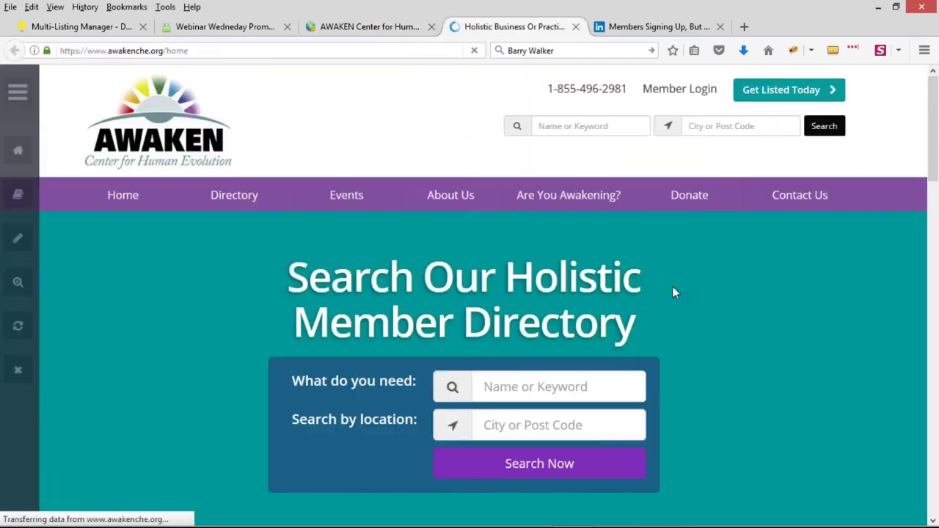
scroll(719, 304, "down", 15)
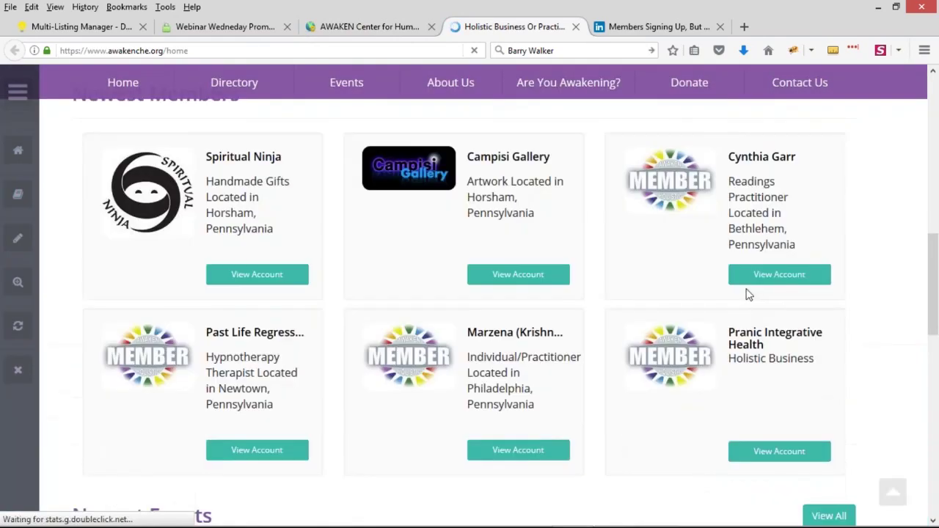
scroll(612, 302, "down", 2)
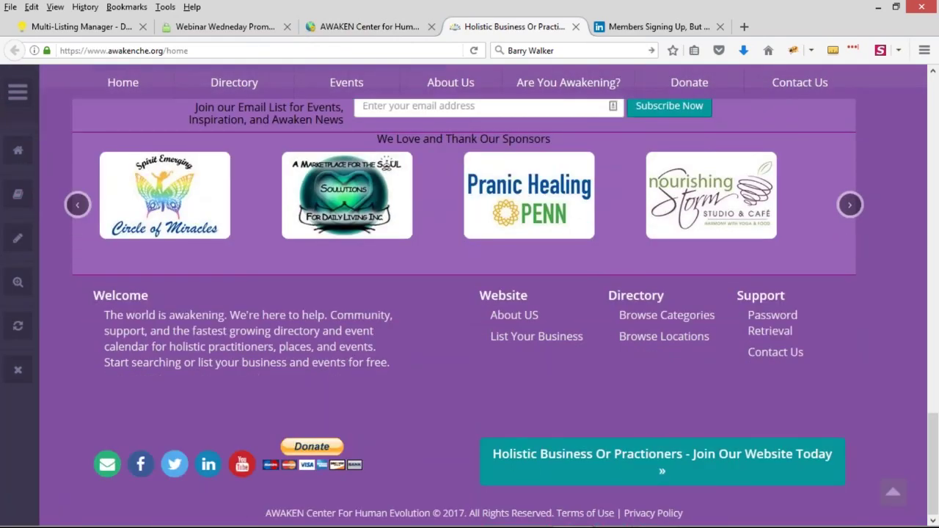
scroll(631, 448, "up", 5)
scroll(389, 372, "down", 1)
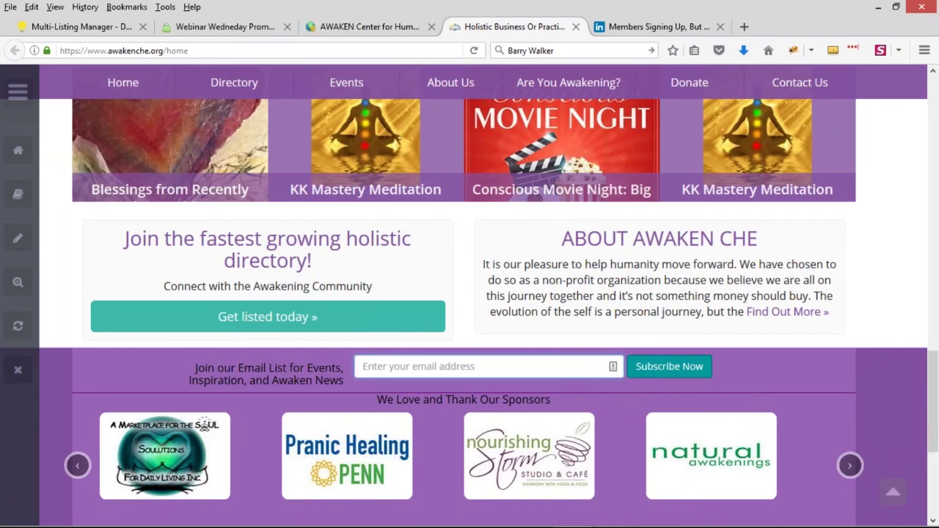
scroll(469, 311, "down", 2)
Step: Type a test email address into the 'Join our Email List' box, then return to the admin dashboard
left_click_drag(195, 302, 344, 316)
left_click(394, 302)
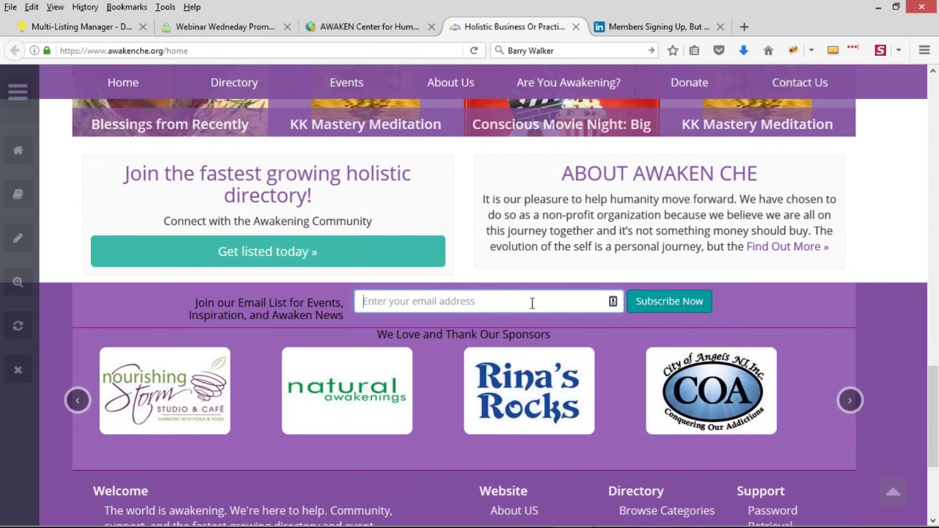
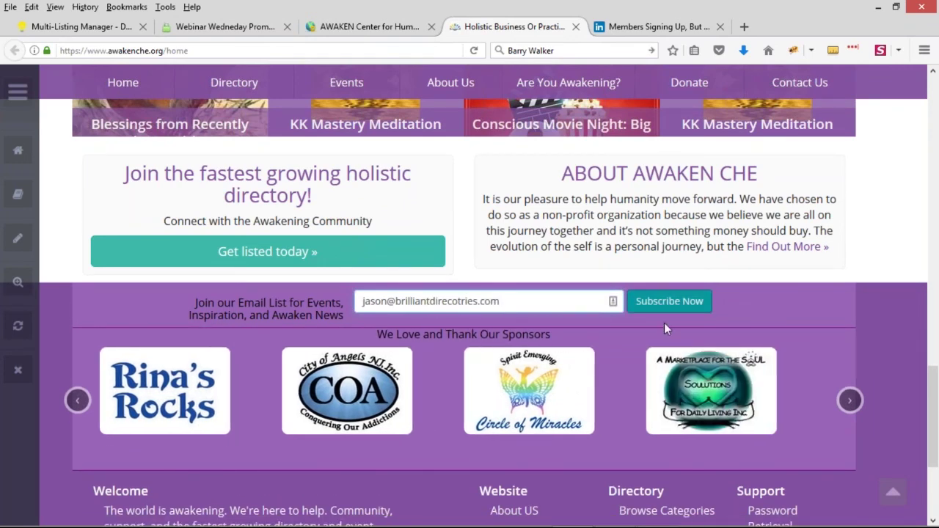
left_click(370, 26)
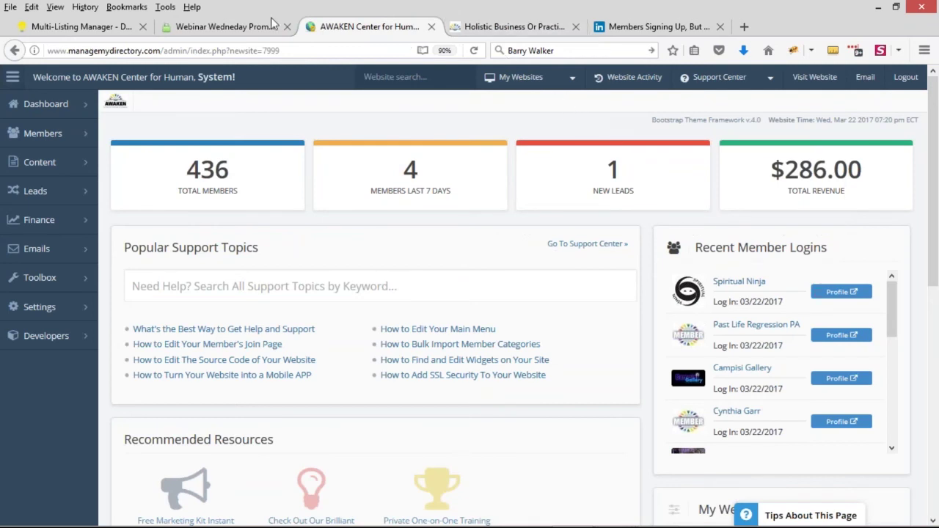
Step: Search the website forms for 'news' and open Website - Newsletter Footer for editing
mouse_move(34, 291)
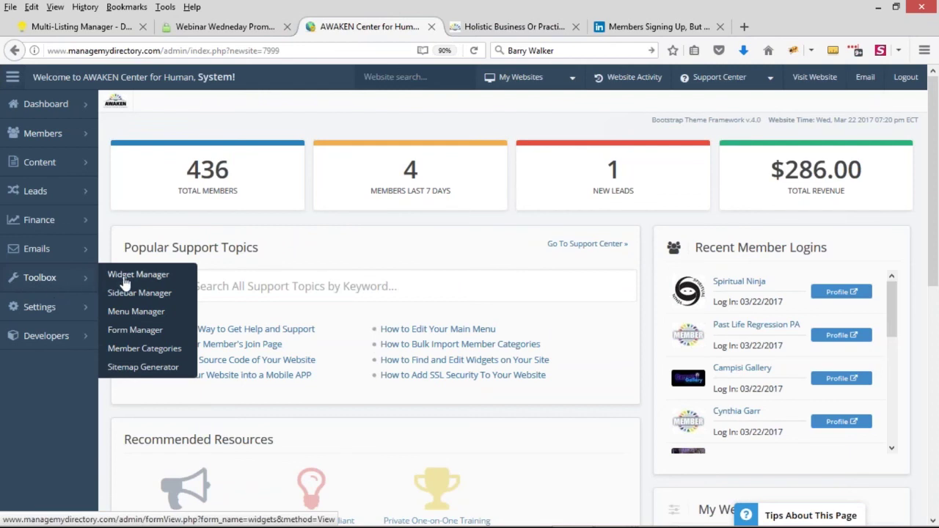
left_click(159, 335)
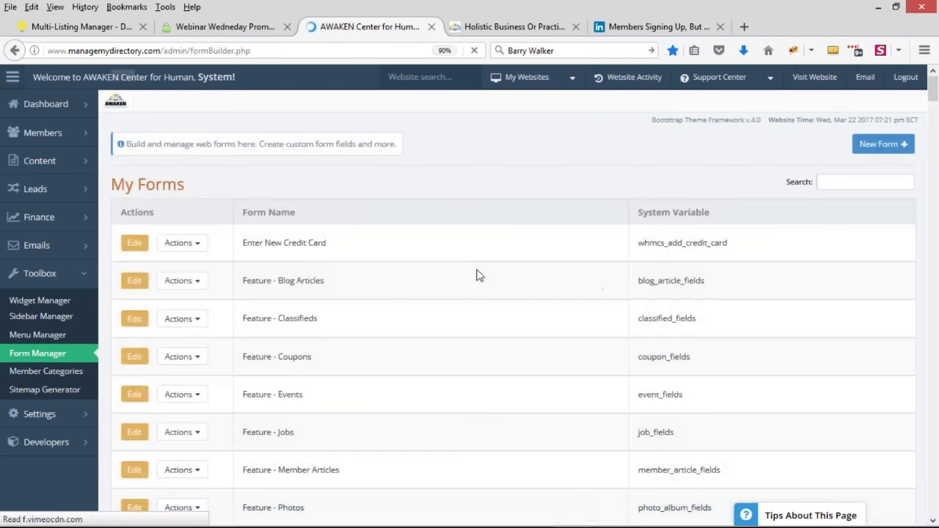
left_click(857, 182)
type("news")
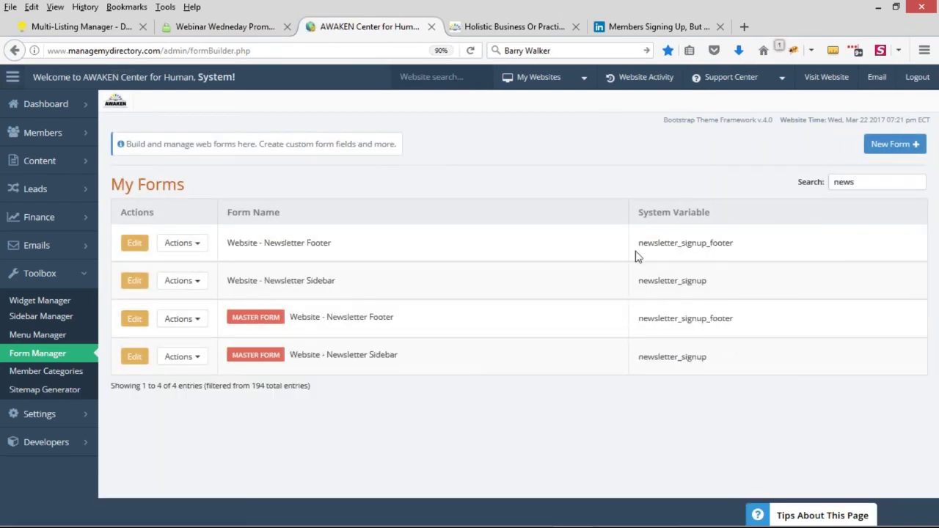
left_click_drag(638, 243, 714, 242)
left_click(324, 244)
triple_click(268, 243)
left_click(272, 277)
left_click(138, 246)
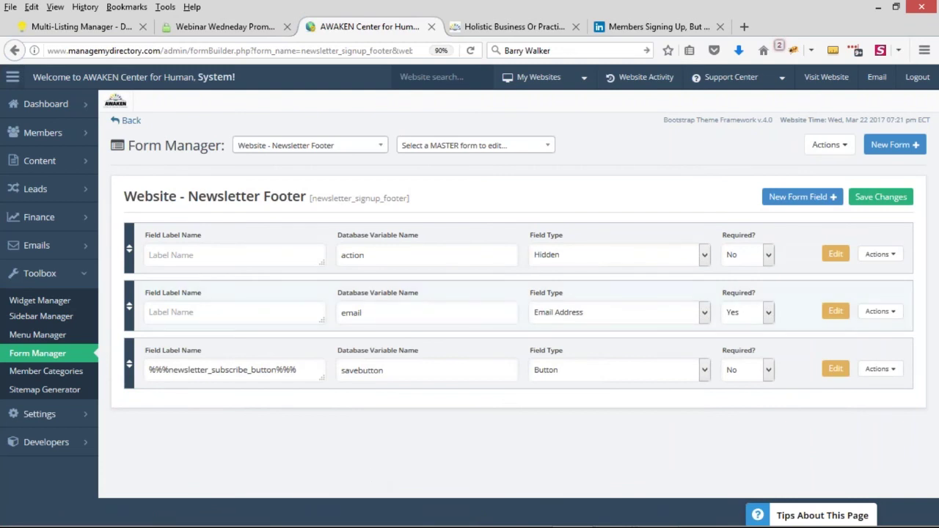
Step: Review the email field and subscribe button, then open the form's overall settings
left_click_drag(372, 313, 328, 312)
left_click_drag(169, 369, 245, 370)
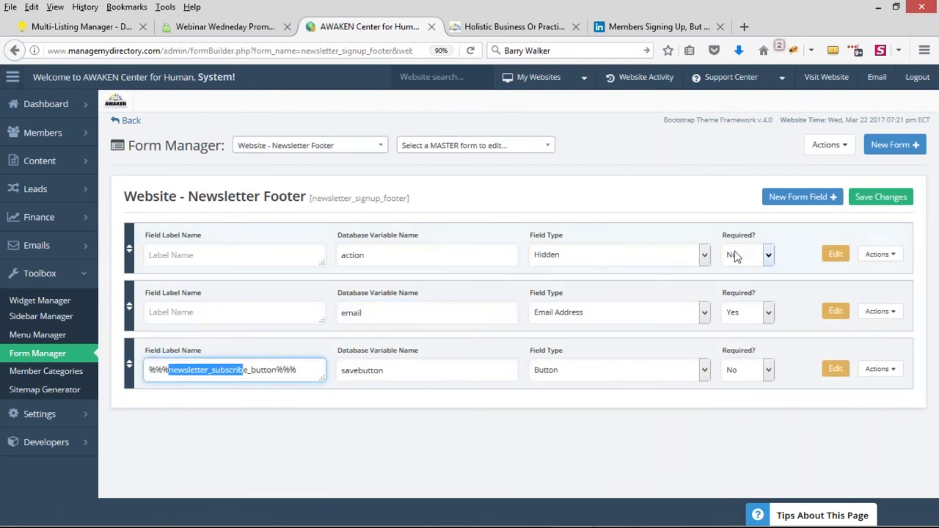
left_click(843, 150)
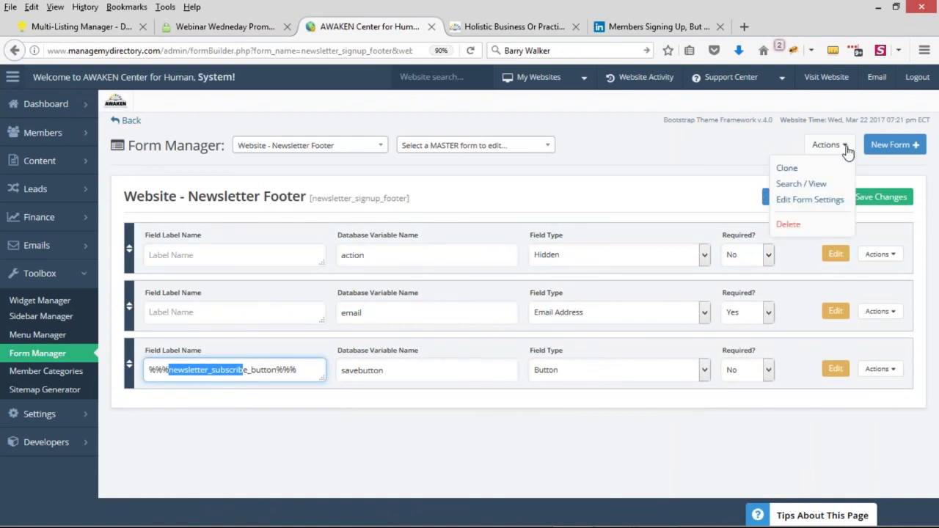
left_click(821, 207)
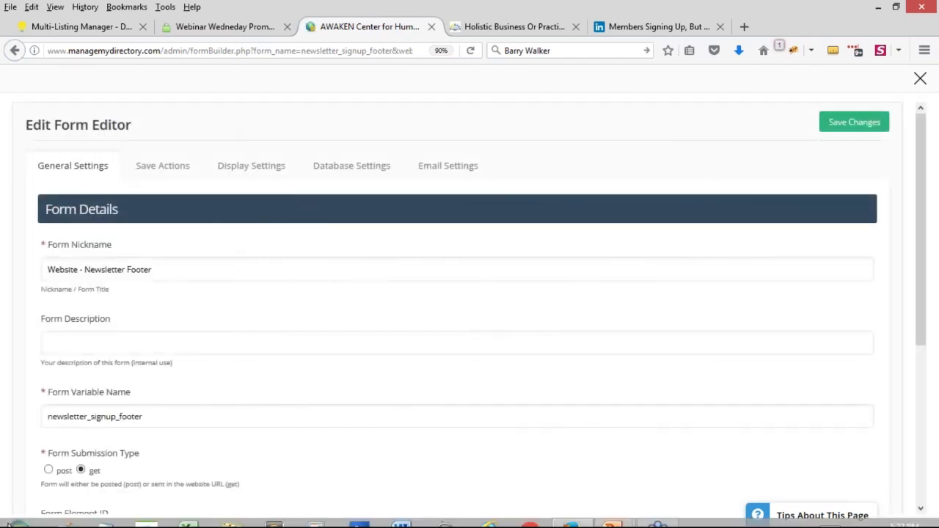
Step: In Email Settings, set Send Email After Submit to Yes, leaving the submitter template unchosen
left_click(465, 175)
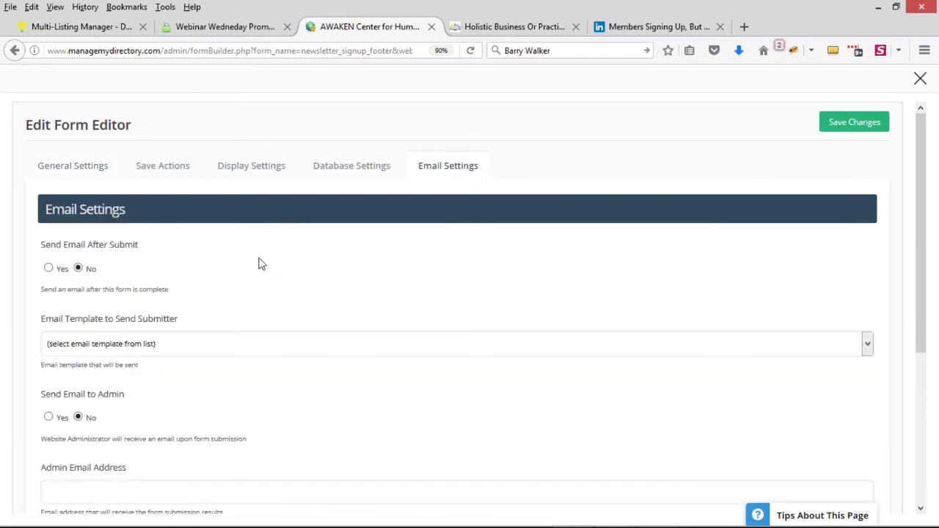
left_click_drag(44, 251, 141, 248)
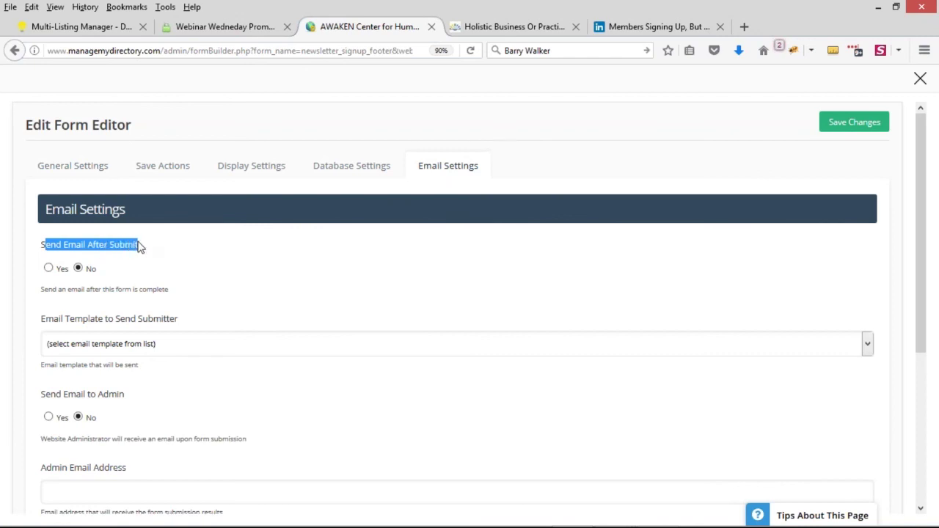
left_click(48, 269)
scroll(51, 271, "down", 2)
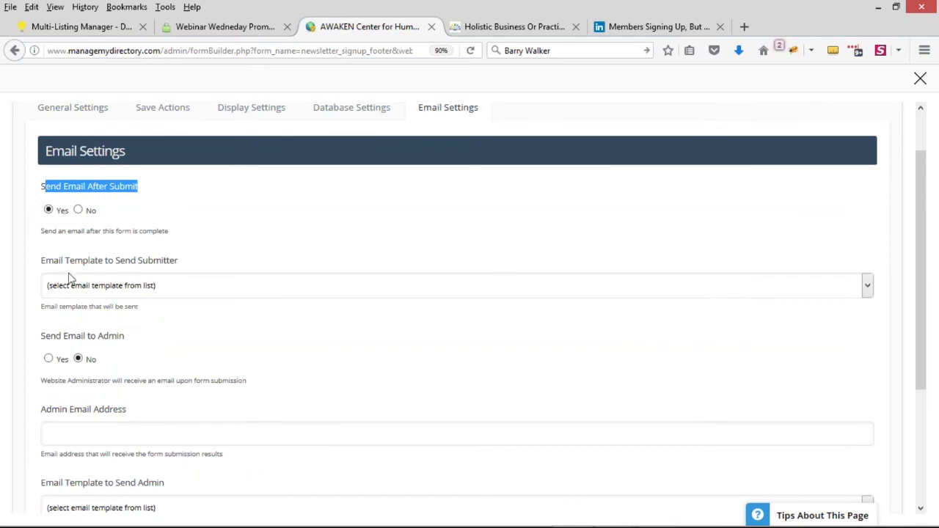
left_click(213, 289)
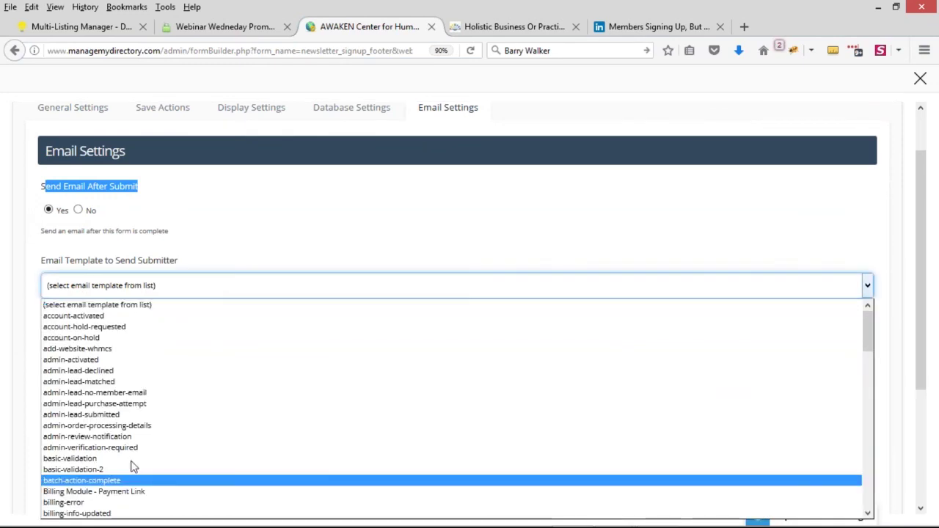
scroll(203, 413, "down", 1)
scroll(168, 369, "up", 1)
scroll(117, 388, "down", 4)
scroll(132, 370, "up", 4)
left_click(254, 247)
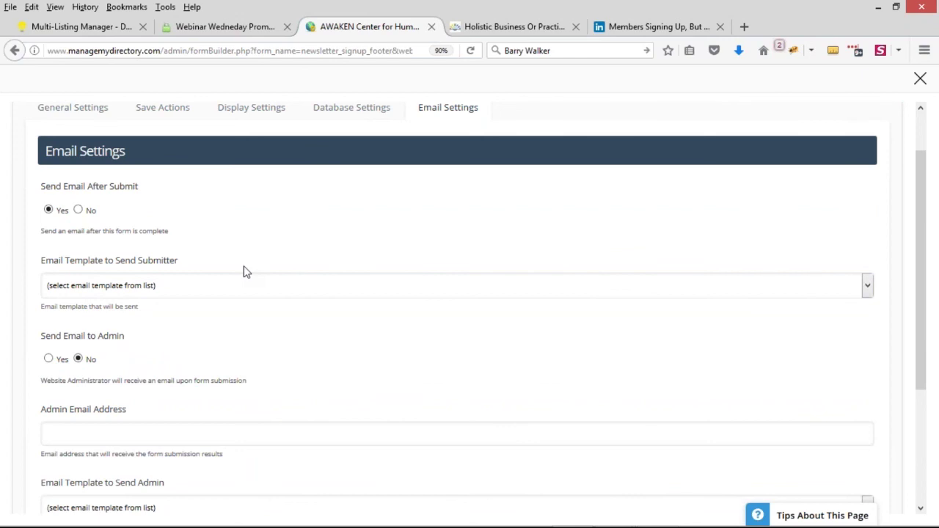
Step: Set Send Email to Admin to Yes and start entering the admin email address
scroll(245, 272, "down", 2)
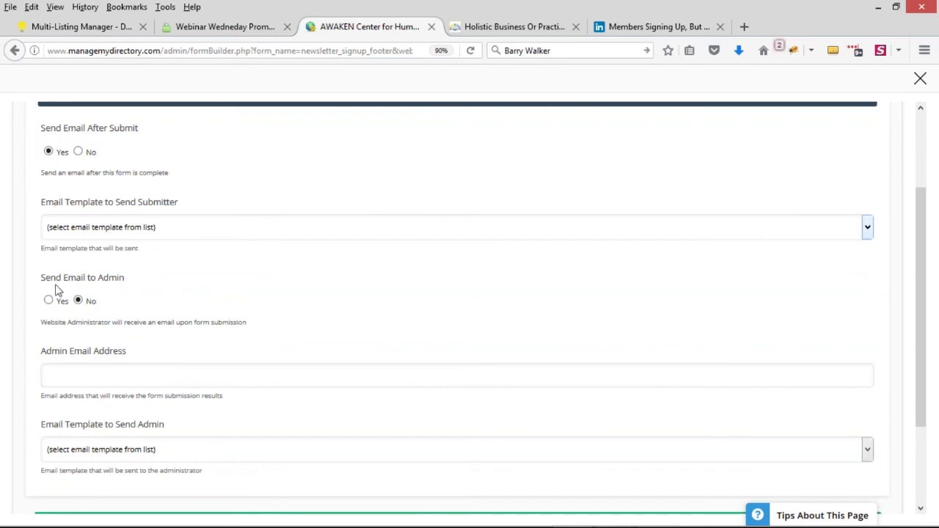
left_click_drag(44, 285, 111, 289)
left_click(68, 293)
left_click(50, 301)
scroll(432, 224, "down", 2)
left_click(108, 314)
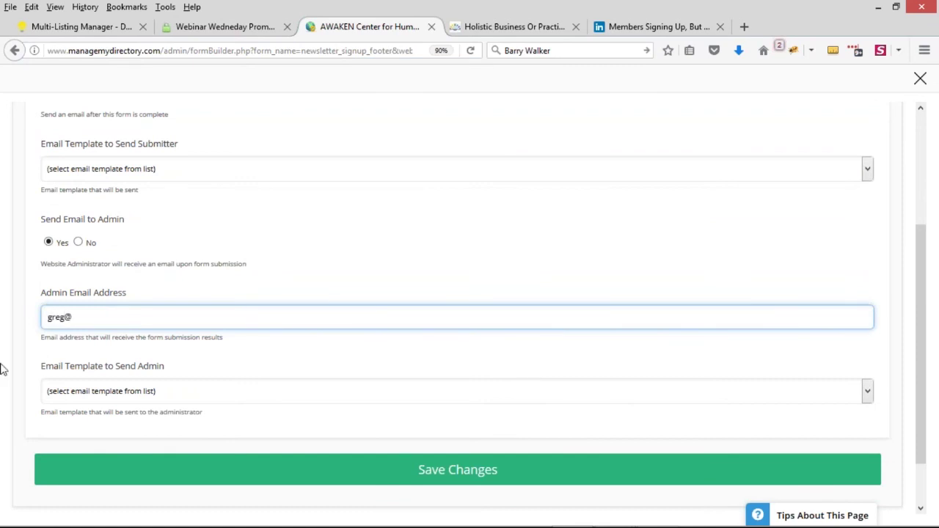
scroll(113, 404, "down", 2)
left_click(169, 302)
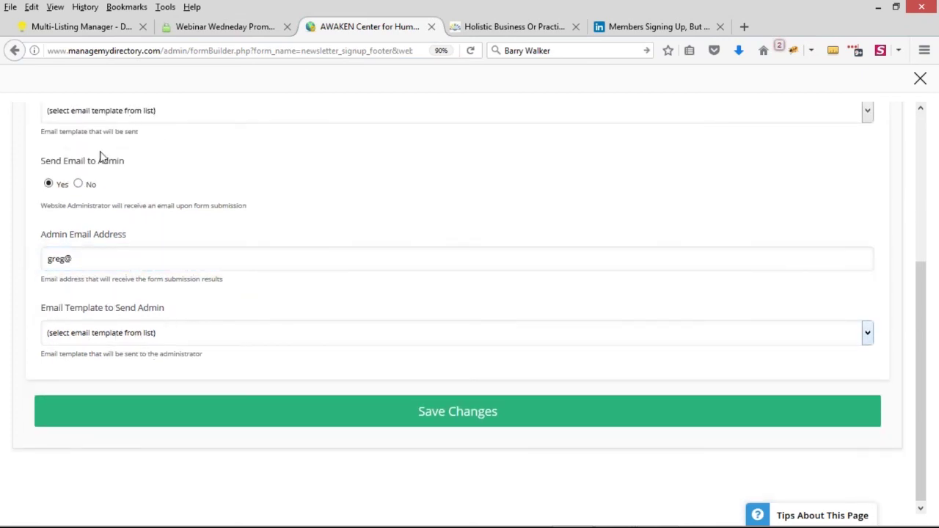
Step: Look over the admin email templates, then go back to the live AWAKEN Center site
scroll(88, 176, "up", 2)
left_click(98, 396)
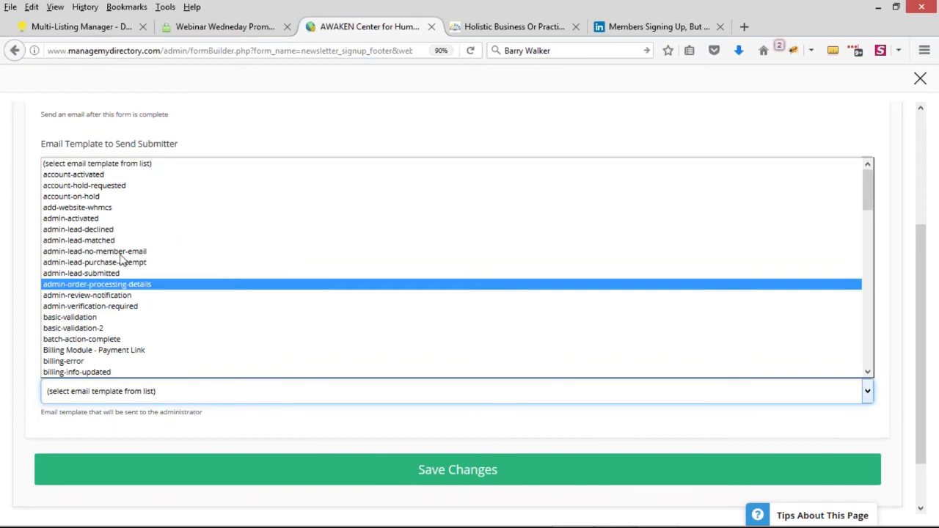
scroll(110, 278, "up", 2)
scroll(208, 294, "up", 4)
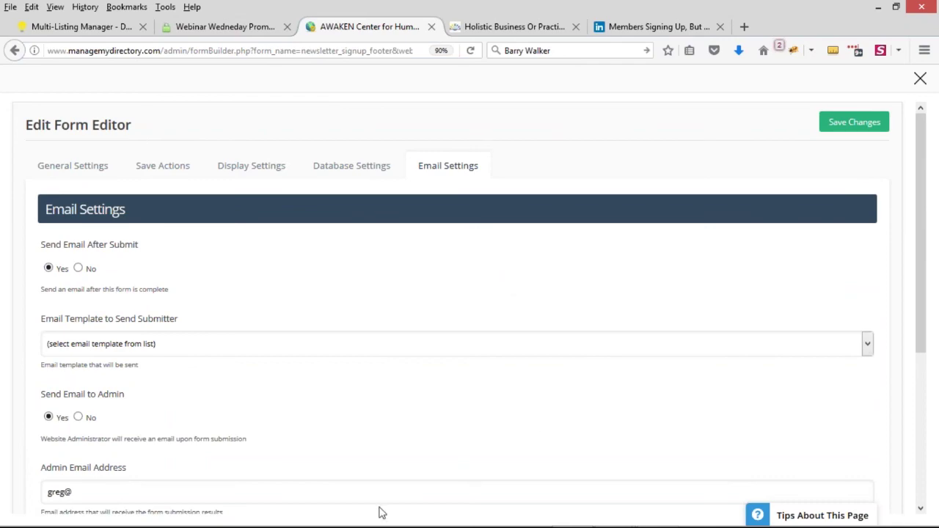
left_click(498, 26)
scroll(669, 316, "up", 10)
Step: Open the live site's Contact Us page and scroll through its contact form
scroll(636, 242, "up", 8)
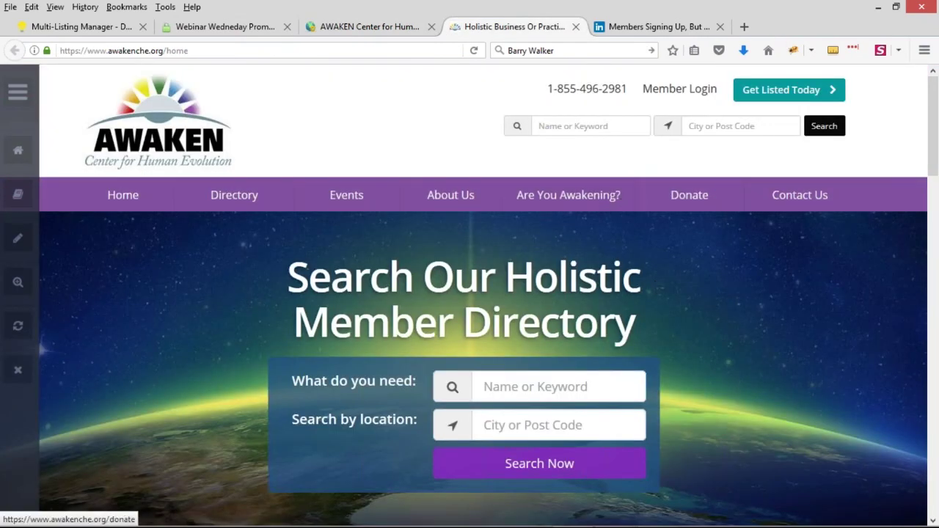
scroll(722, 268, "down", 10)
scroll(745, 275, "up", 10)
left_click(827, 210)
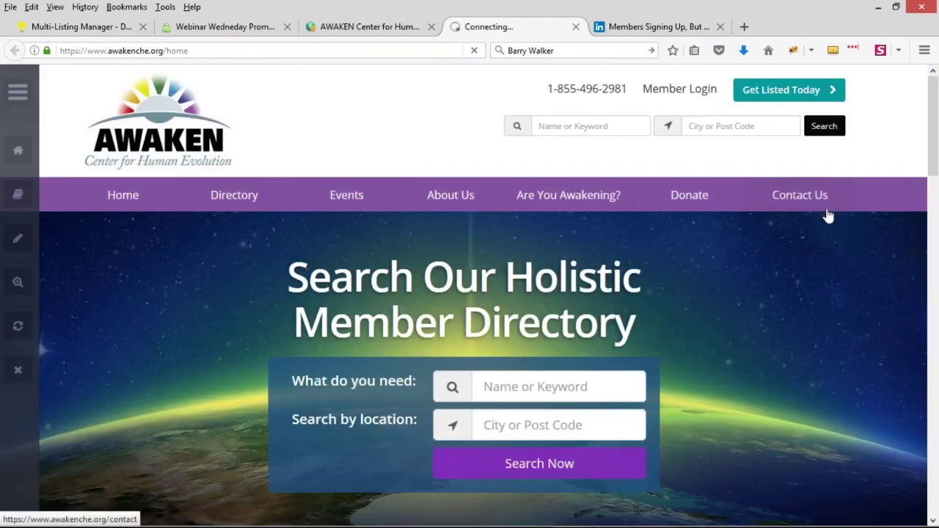
scroll(411, 333, "down", 3)
scroll(412, 332, "down", 4)
scroll(289, 218, "down", 3)
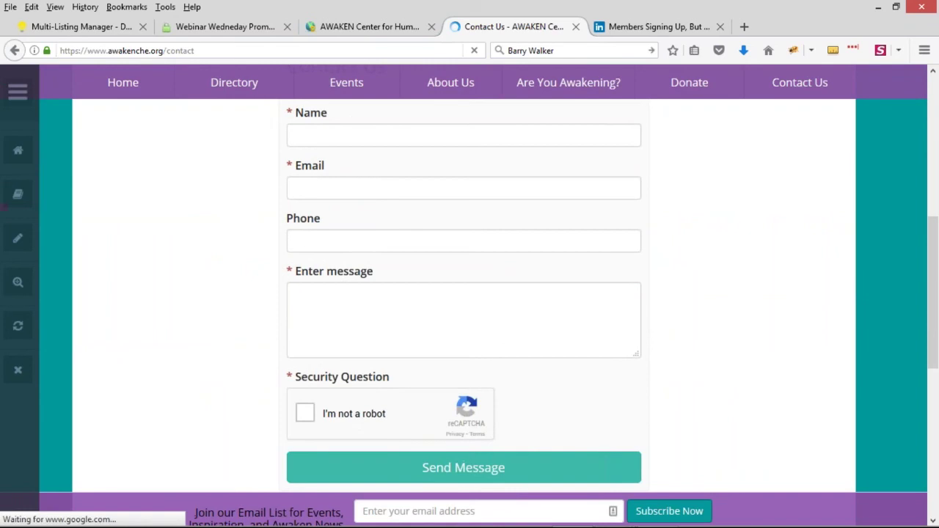
scroll(373, 283, "up", 3)
scroll(374, 339, "down", 2)
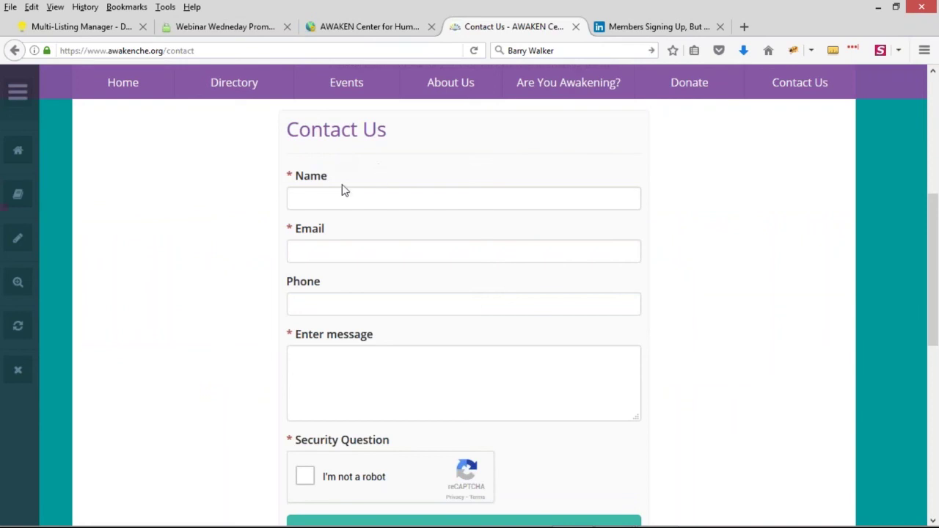
scroll(342, 188, "down", 1)
scroll(545, 287, "up", 9)
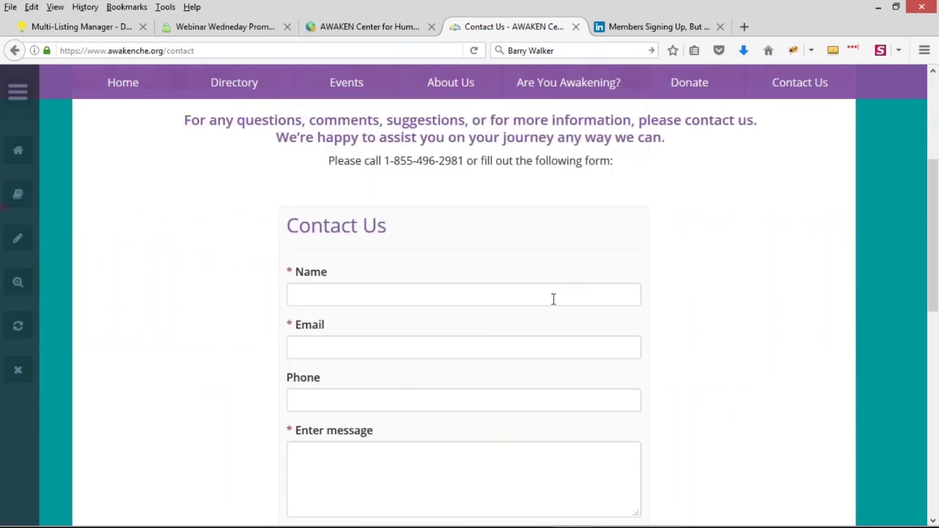
scroll(469, 293, "down", 9)
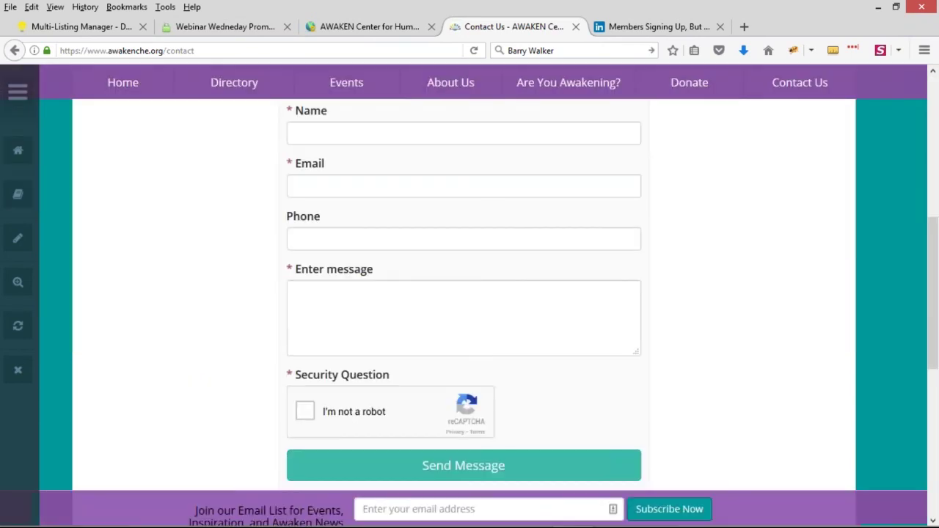
scroll(470, 294, "up", 1)
scroll(469, 293, "down", 1)
Step: Switch to the PowerPoint slideshow and advance to the Deal of the Week slide
scroll(469, 293, "down", 1)
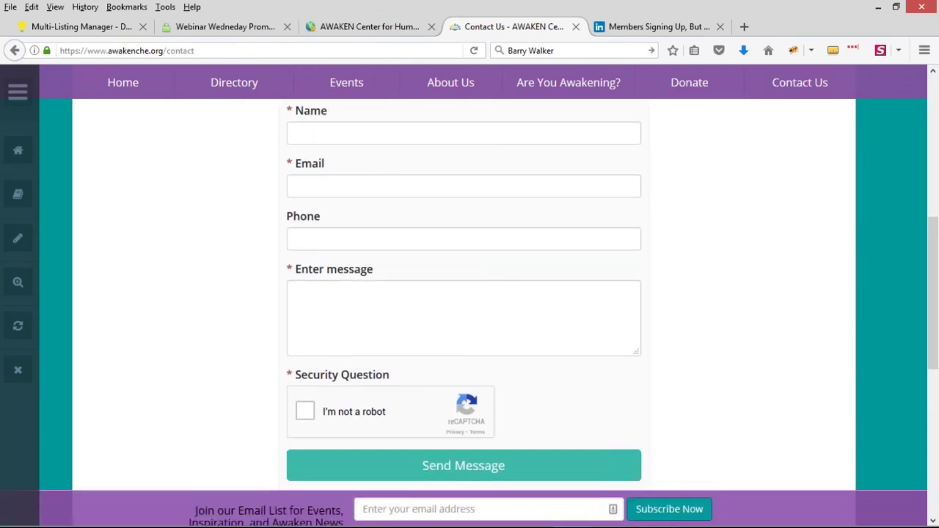
scroll(470, 293, "up", 9)
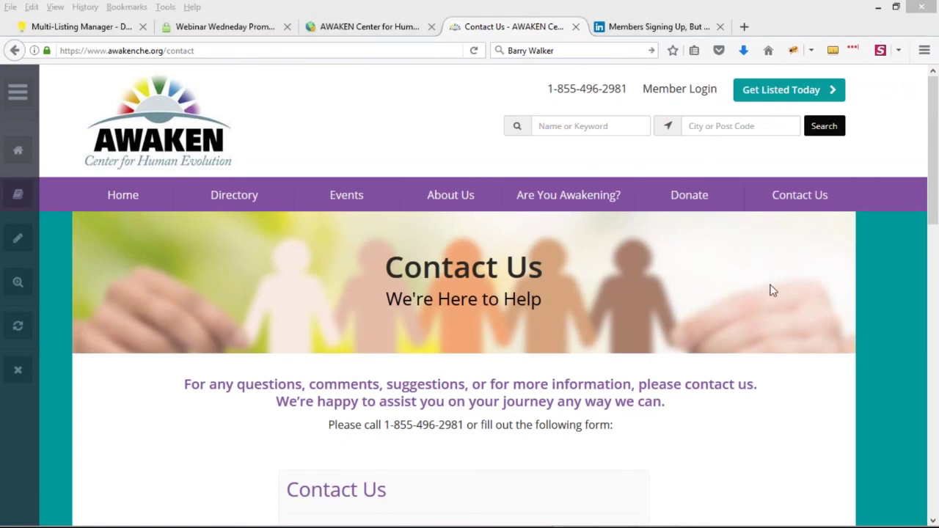
key("alt+Tab")
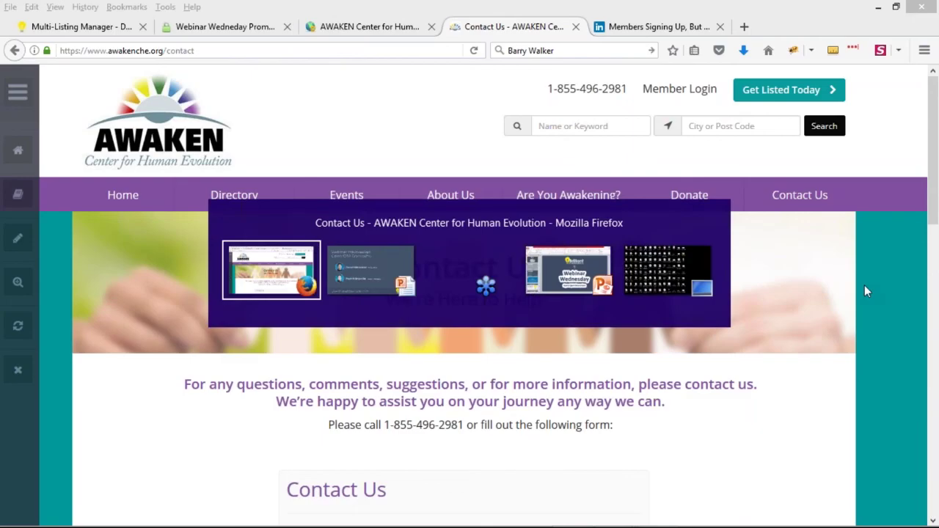
key("Right")
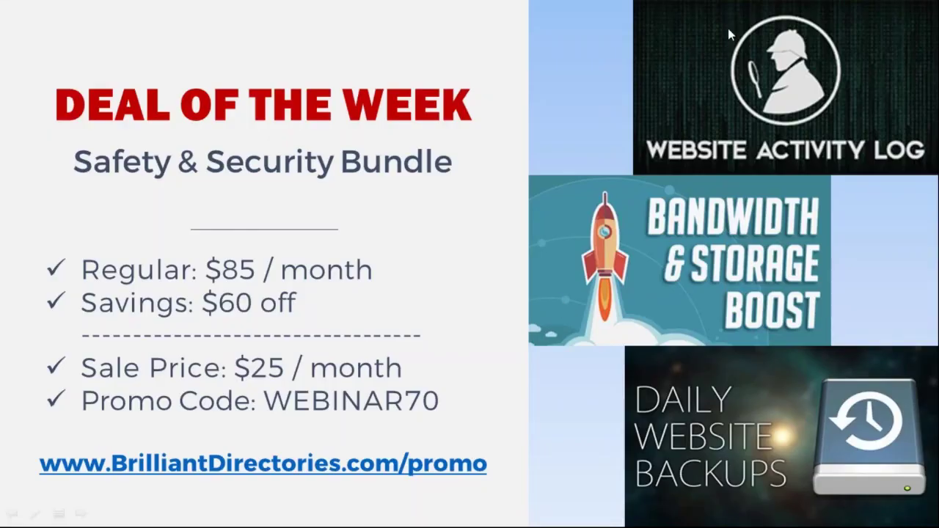